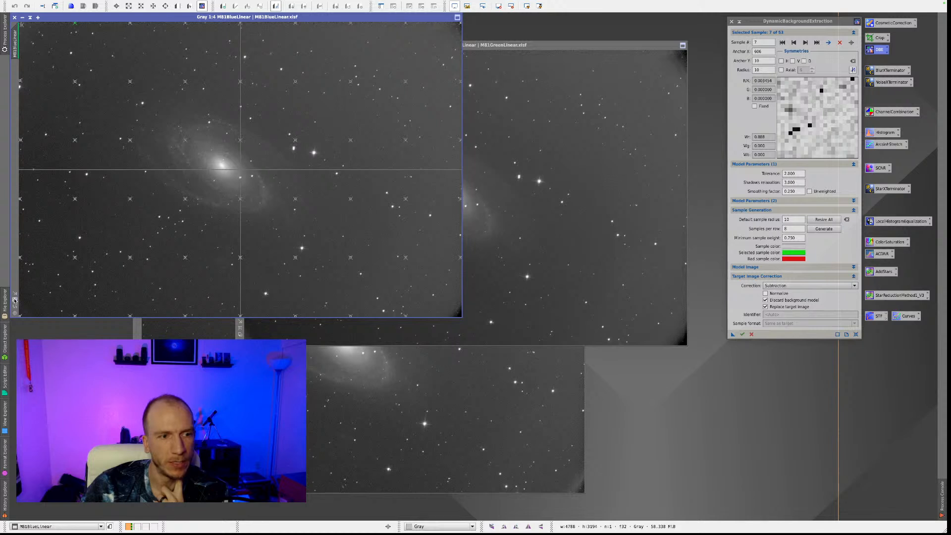
Cancel the open DynamicBackgroundExtraction session on the M81BlueLinear image without applying it.
{"action": "scroll", "coordinate": [229, 191], "scroll_direction": "up", "scroll_amount": 1}
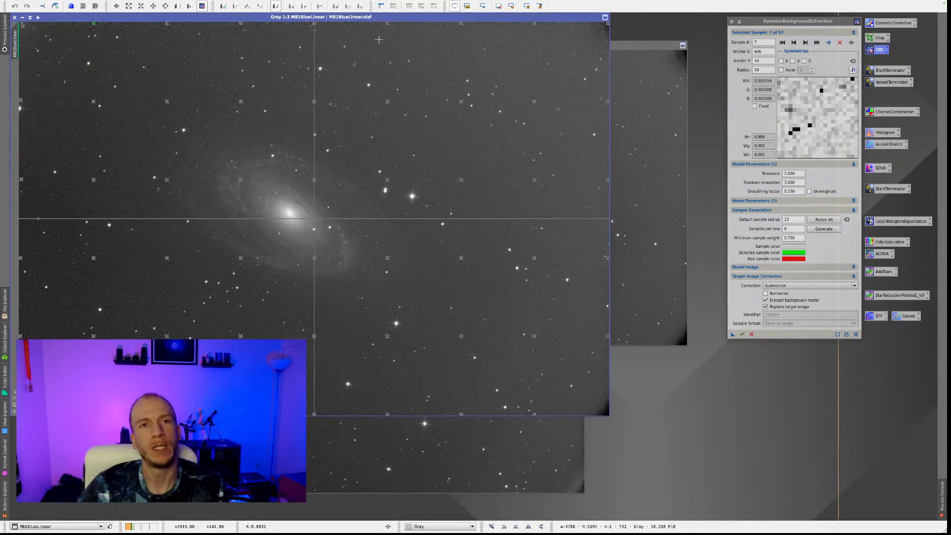
{"action": "left_click_drag", "start_coordinate": [782, 22], "coordinate": [744, 76]}
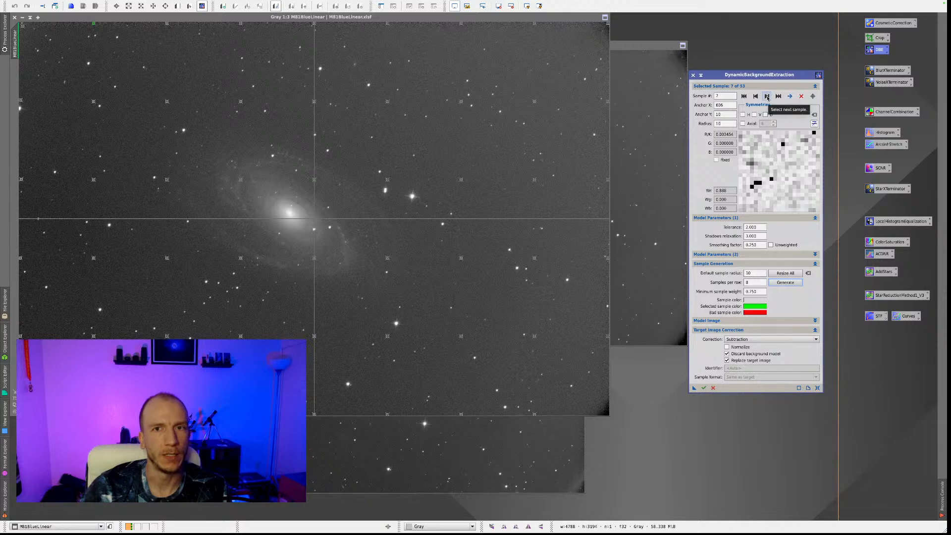
{"action": "left_click", "coordinate": [713, 388]}
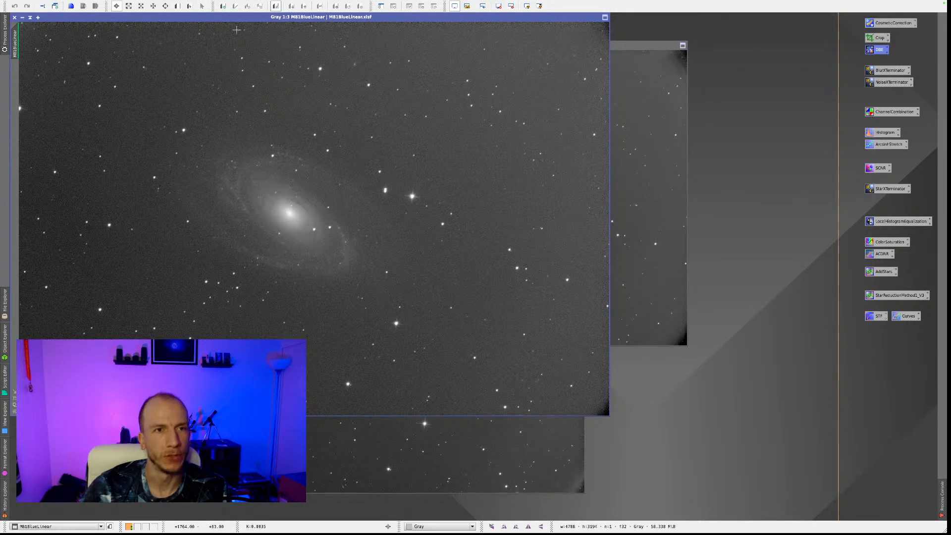
Define a DynamicCrop frame of about 4281 × 2951 px on the blue image, leaving out its noisy edges and dark corners.
{"action": "scroll", "coordinate": [236, 30], "scroll_direction": "up", "scroll_amount": 2}
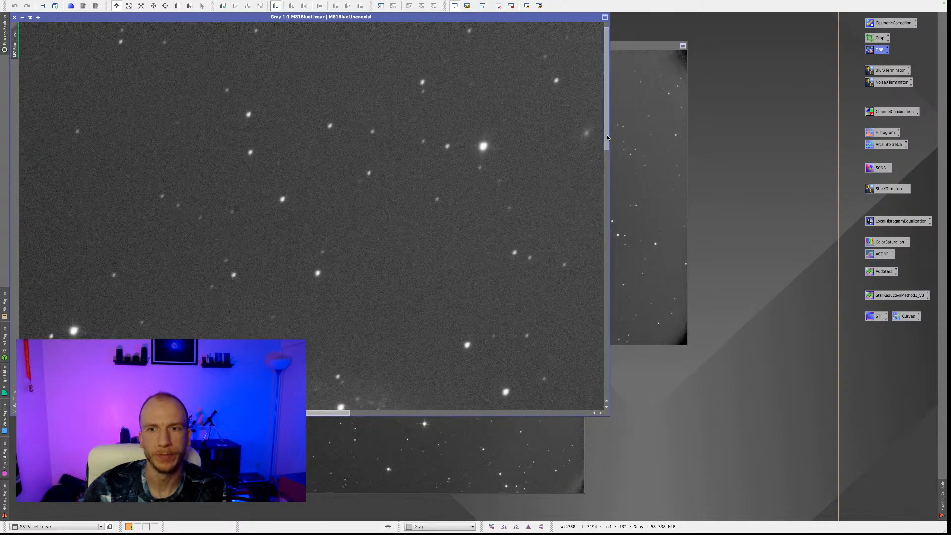
{"action": "left_click_drag", "start_coordinate": [607, 138], "coordinate": [607, 133]}
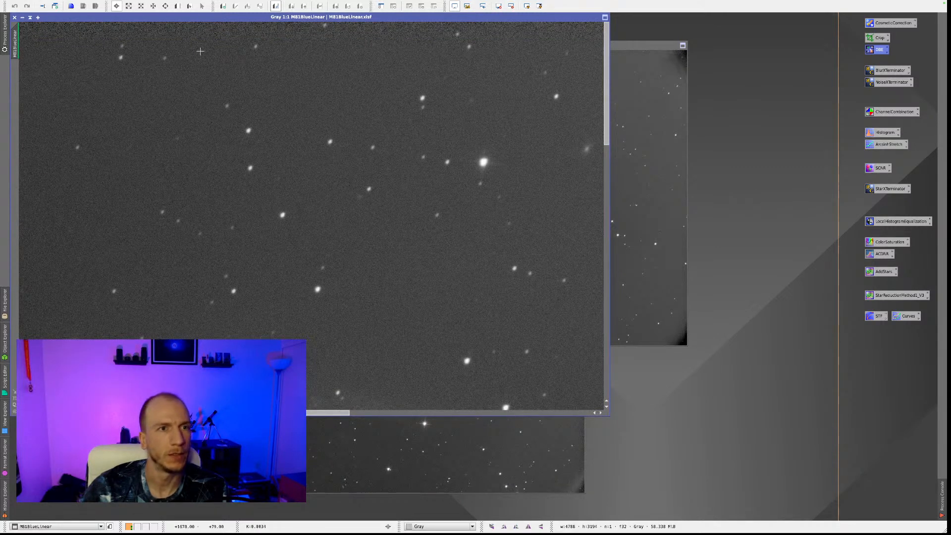
{"action": "scroll", "coordinate": [201, 51], "scroll_direction": "down", "scroll_amount": 2}
{"action": "scroll", "coordinate": [352, 82], "scroll_direction": "down", "scroll_amount": 2}
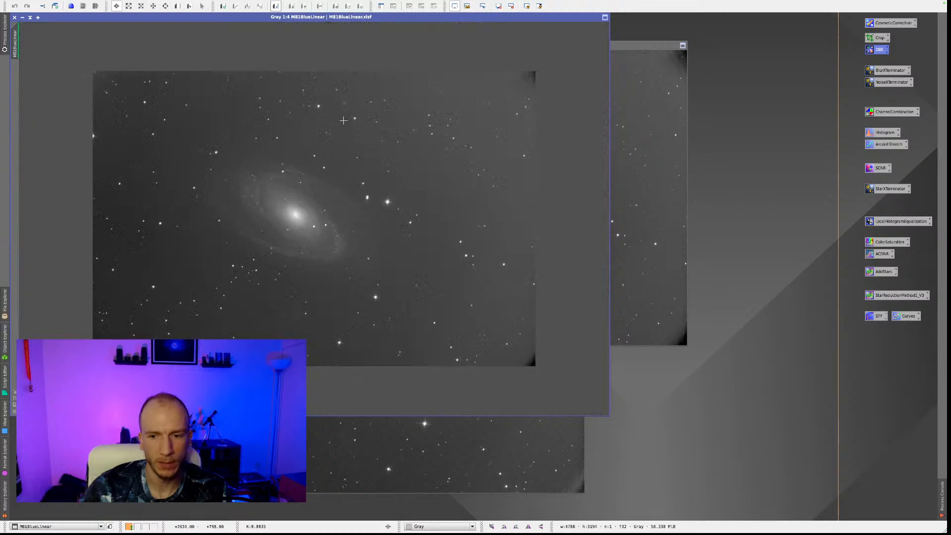
{"action": "scroll", "coordinate": [266, 208], "scroll_direction": "up", "scroll_amount": 1}
{"action": "scroll", "coordinate": [203, 295], "scroll_direction": "up", "scroll_amount": 1}
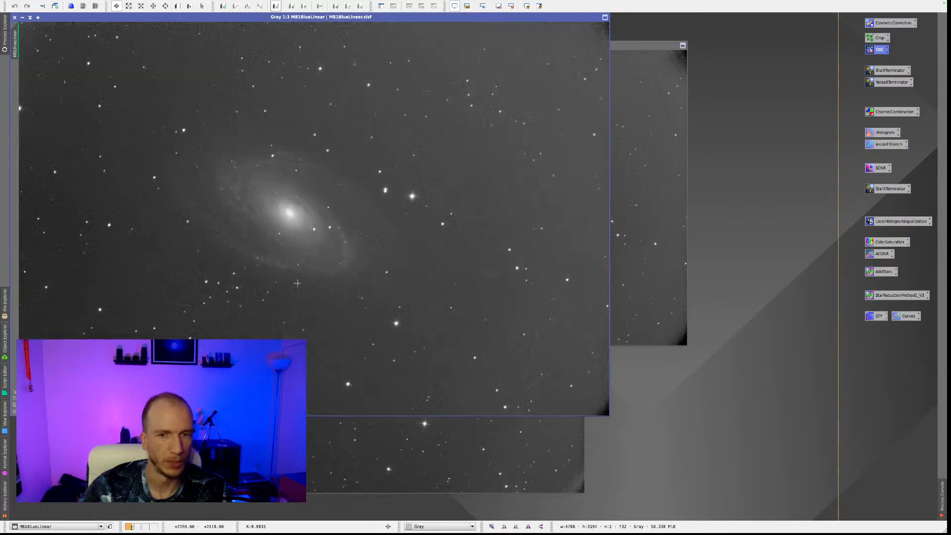
{"action": "double_click", "coordinate": [877, 38]}
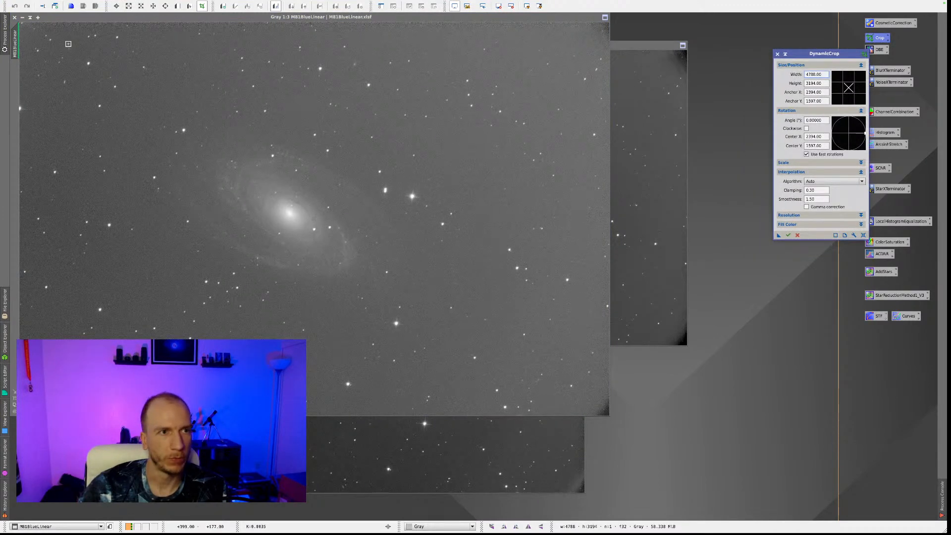
{"action": "left_click_drag", "start_coordinate": [66, 43], "coordinate": [81, 58]}
{"action": "left_click_drag", "start_coordinate": [30, 36], "coordinate": [86, 69]}
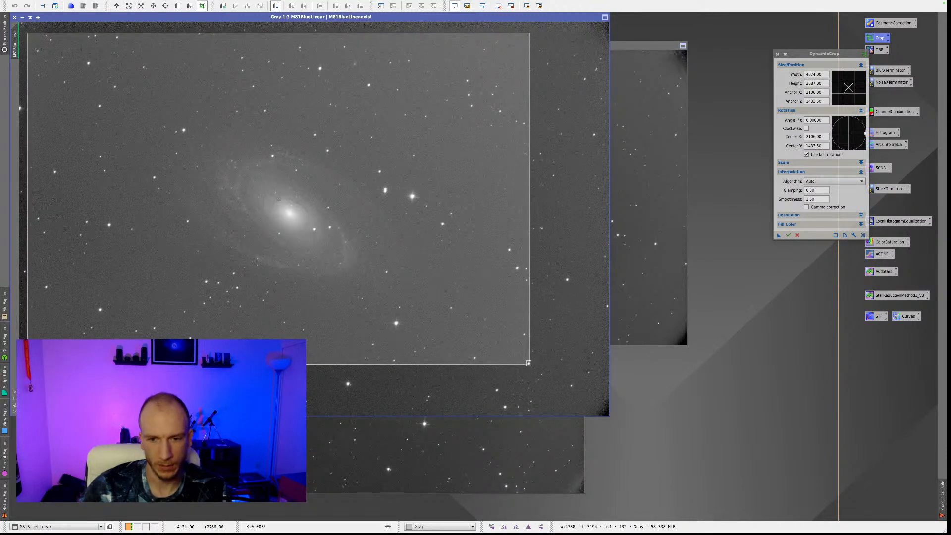
{"action": "left_click_drag", "start_coordinate": [529, 364], "coordinate": [555, 397]}
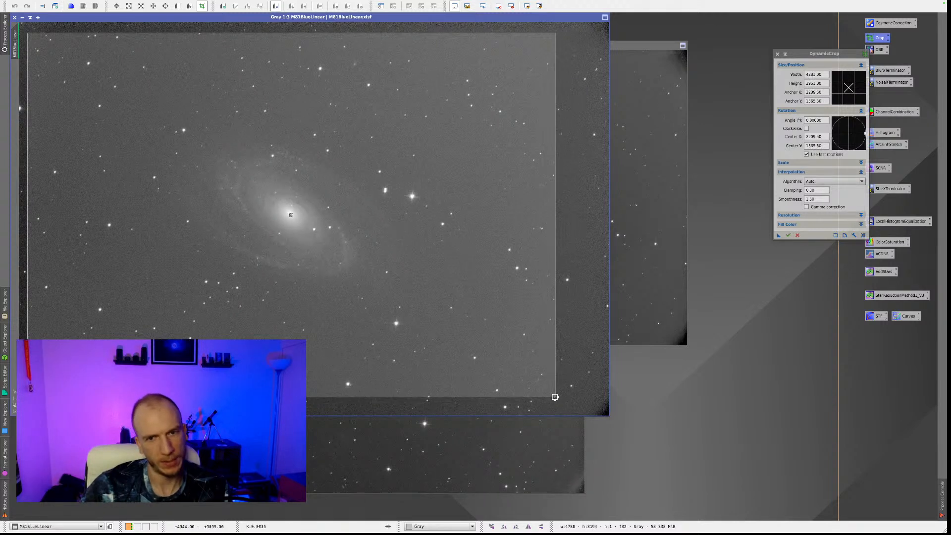
Apply the same crop to the green, red and blue M81 images, and close DynamicCrop.
{"action": "left_click_drag", "start_coordinate": [779, 236], "coordinate": [654, 213]}
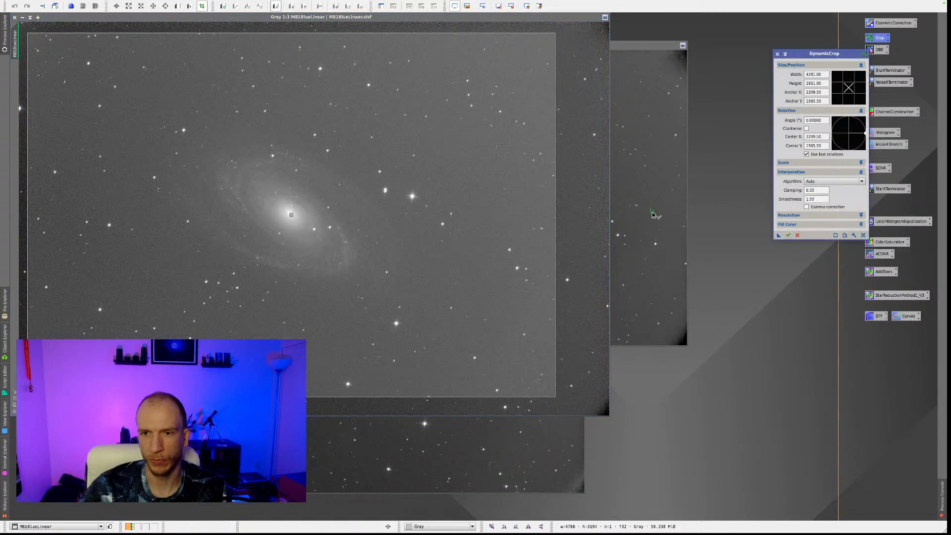
{"action": "left_click_drag", "start_coordinate": [781, 239], "coordinate": [491, 453]}
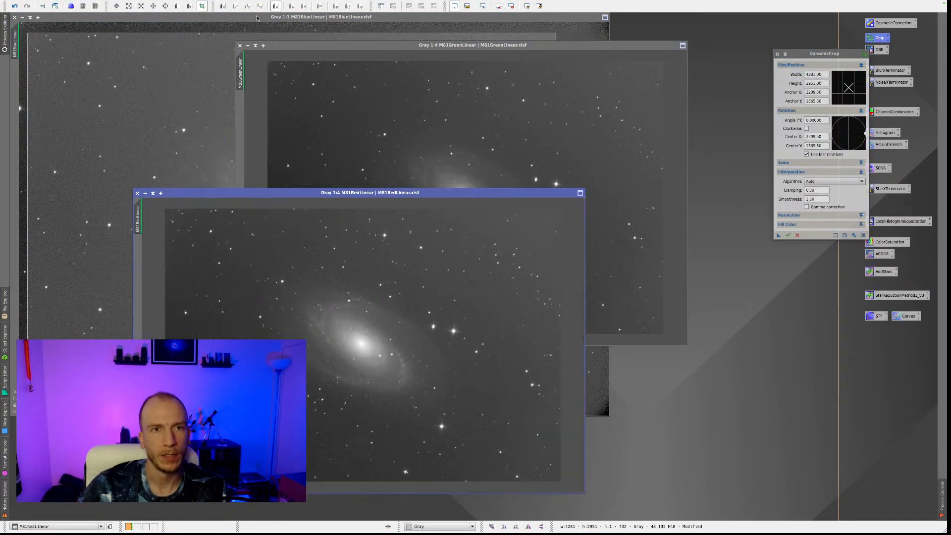
{"action": "left_click", "coordinate": [256, 18]}
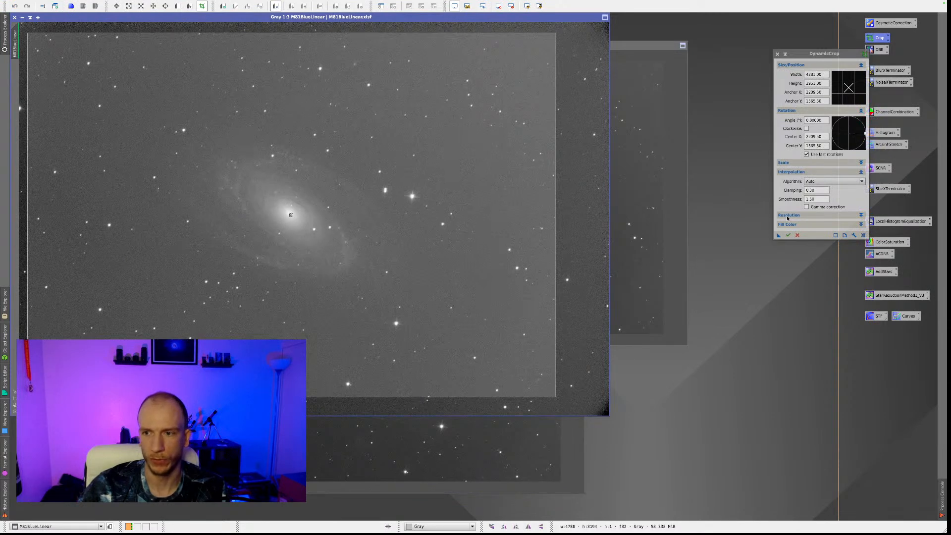
{"action": "left_click", "coordinate": [788, 236]}
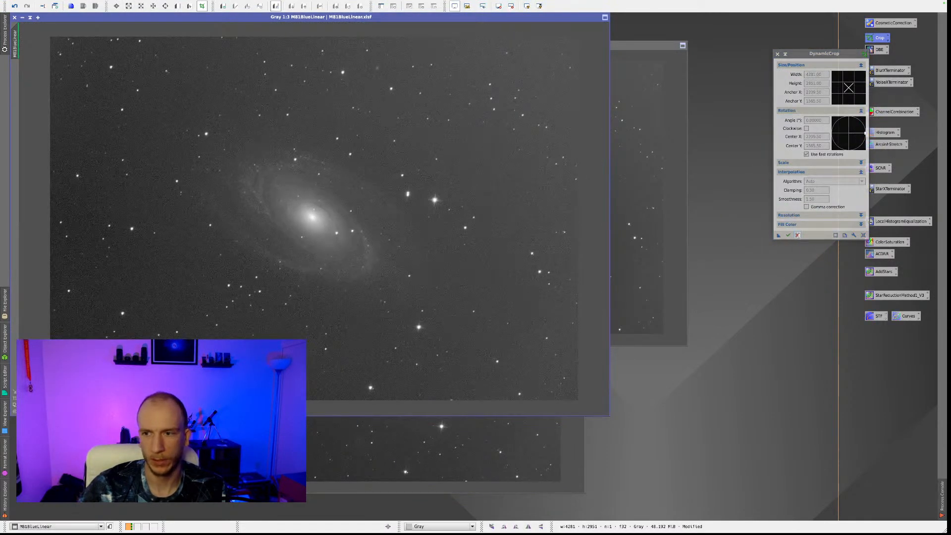
{"action": "left_click", "coordinate": [798, 236]}
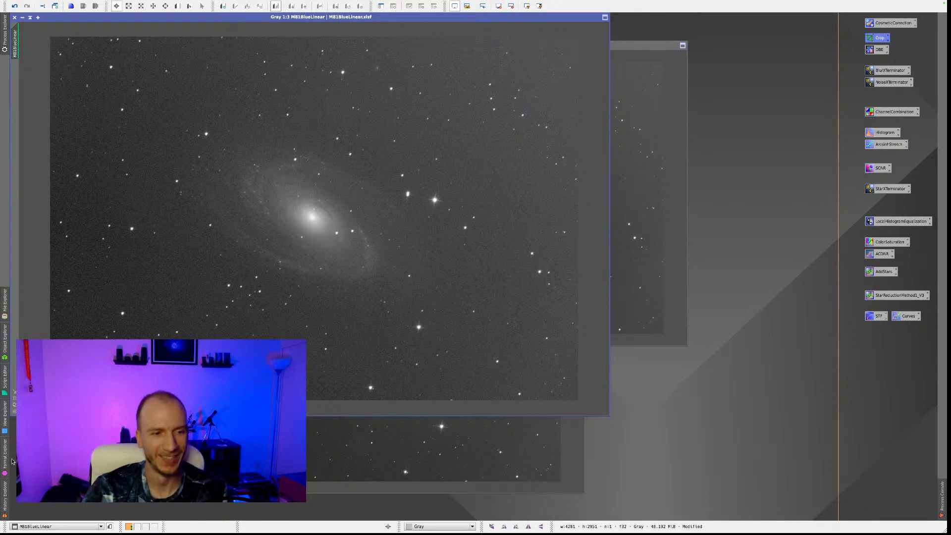
Fit the blue and red image windows to their cropped images and reposition the red window.
{"action": "left_click", "coordinate": [15, 405]}
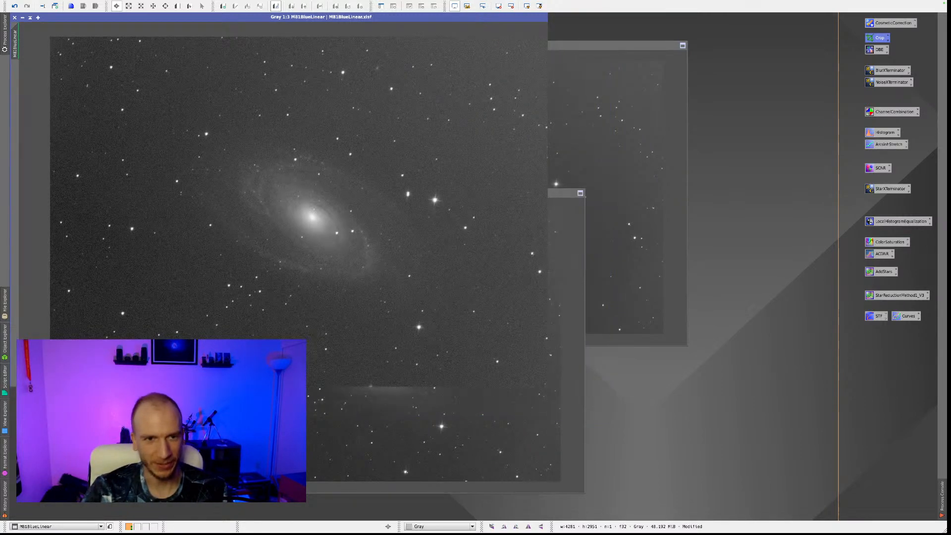
{"action": "left_click", "coordinate": [566, 215]}
{"action": "left_click", "coordinate": [137, 487]}
{"action": "left_click_drag", "start_coordinate": [375, 151], "coordinate": [315, 121]}
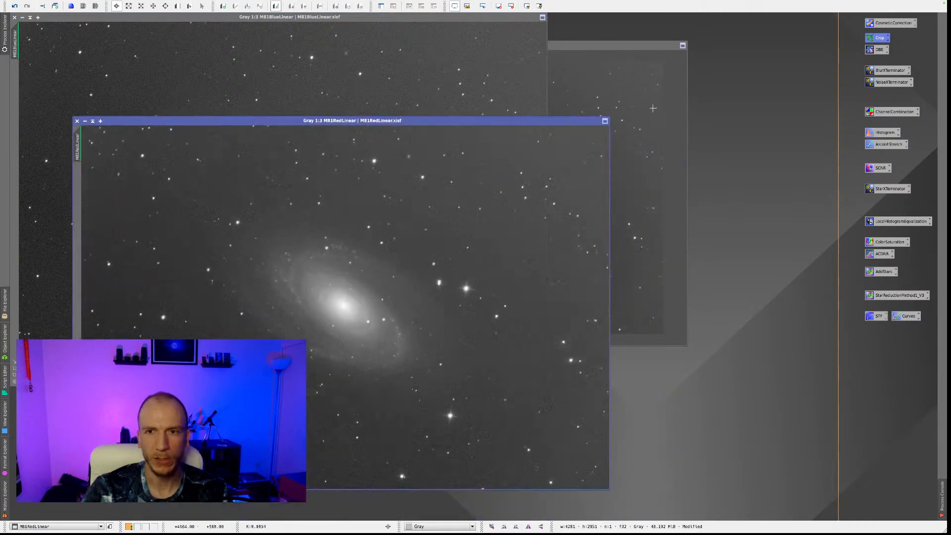
Fit the green window to its cropped image, spread the green and red windows apart, and bring the blue image to the front.
{"action": "left_click", "coordinate": [652, 109]}
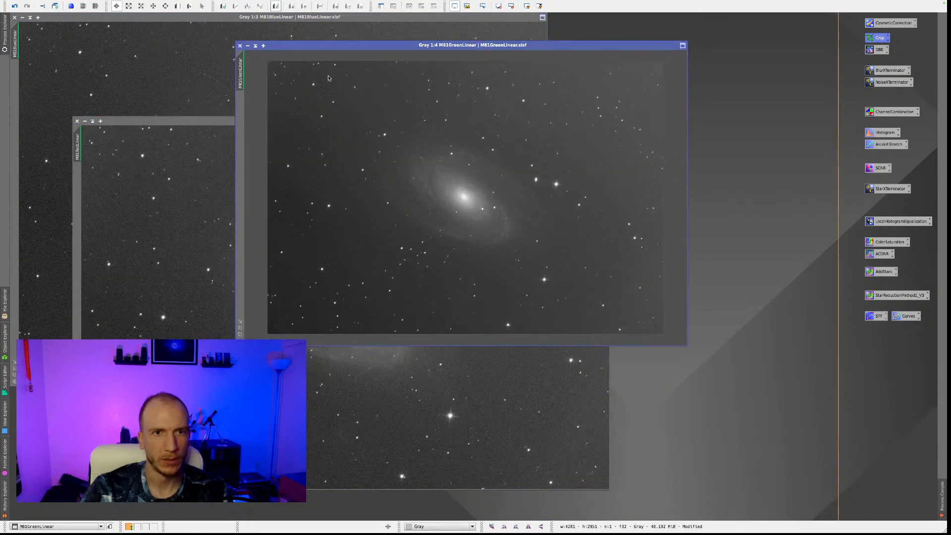
{"action": "key", "text": "super+0"}
{"action": "left_click_drag", "start_coordinate": [327, 45], "coordinate": [404, 39]}
{"action": "left_click", "coordinate": [282, 121]}
{"action": "left_click_drag", "start_coordinate": [281, 115], "coordinate": [149, 148]}
{"action": "key", "text": "super+0"}
{"action": "left_click", "coordinate": [176, 85]}
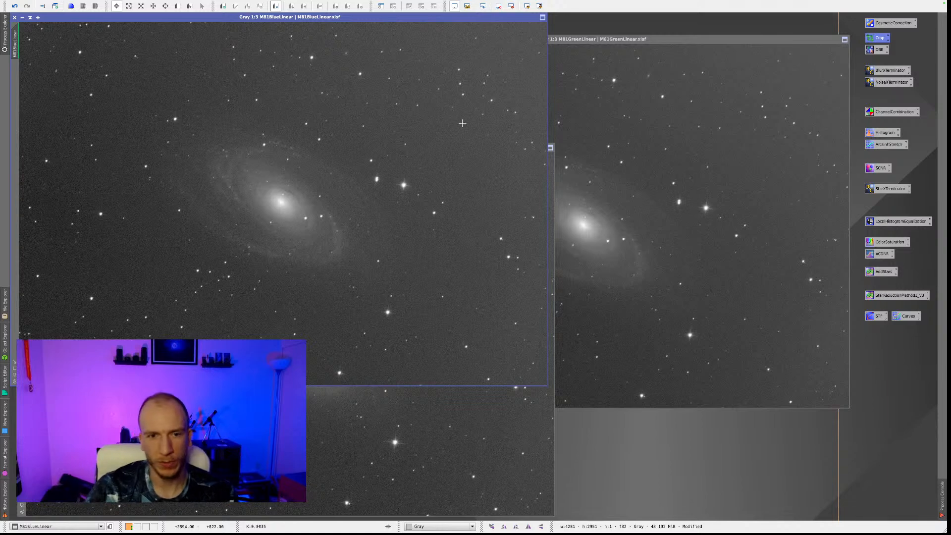
Start DynamicBackgroundExtraction on the blue image with tolerance 2 and generate background samples with 5 samples per row.
{"action": "double_click", "coordinate": [878, 50]}
{"action": "left_click_drag", "start_coordinate": [729, 73], "coordinate": [627, 28]}
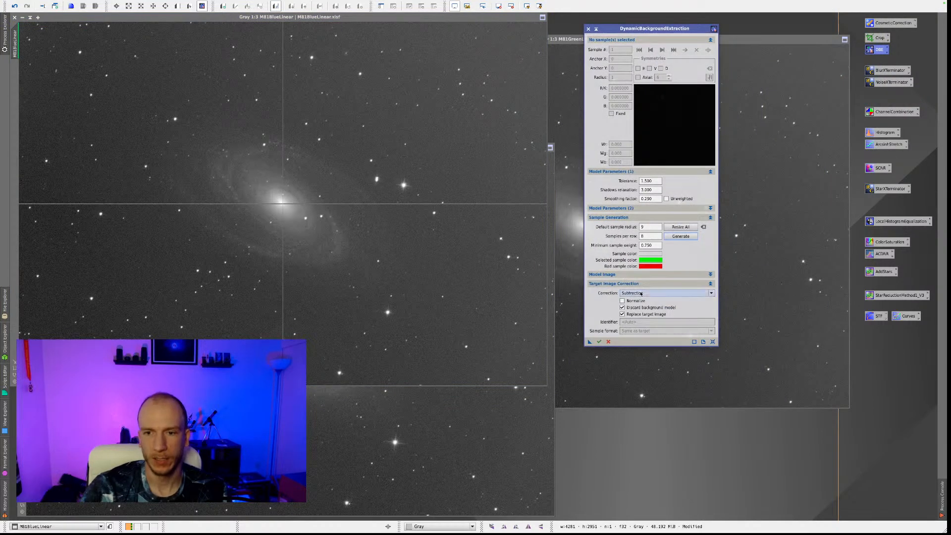
{"action": "left_click_drag", "start_coordinate": [655, 182], "coordinate": [607, 185]}
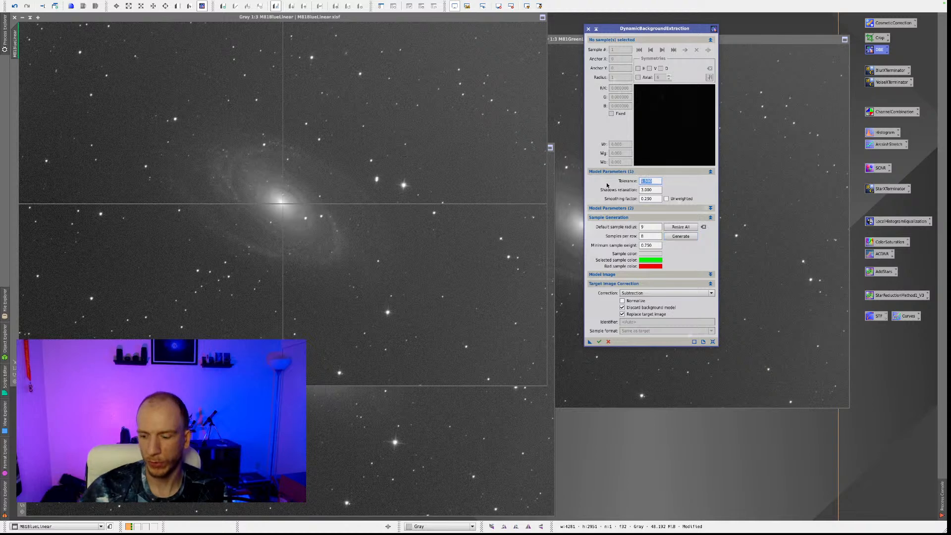
{"action": "type", "text": "2"}
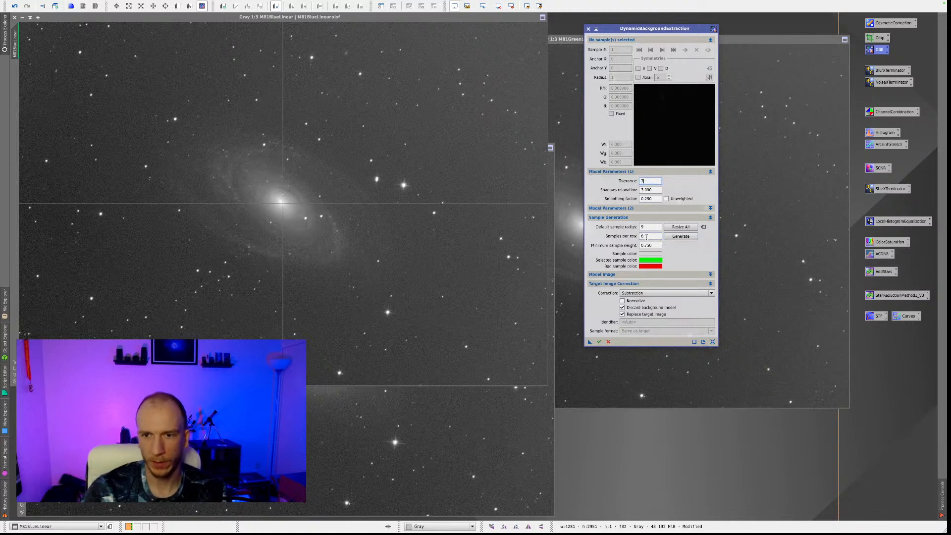
{"action": "left_click", "coordinate": [680, 236]}
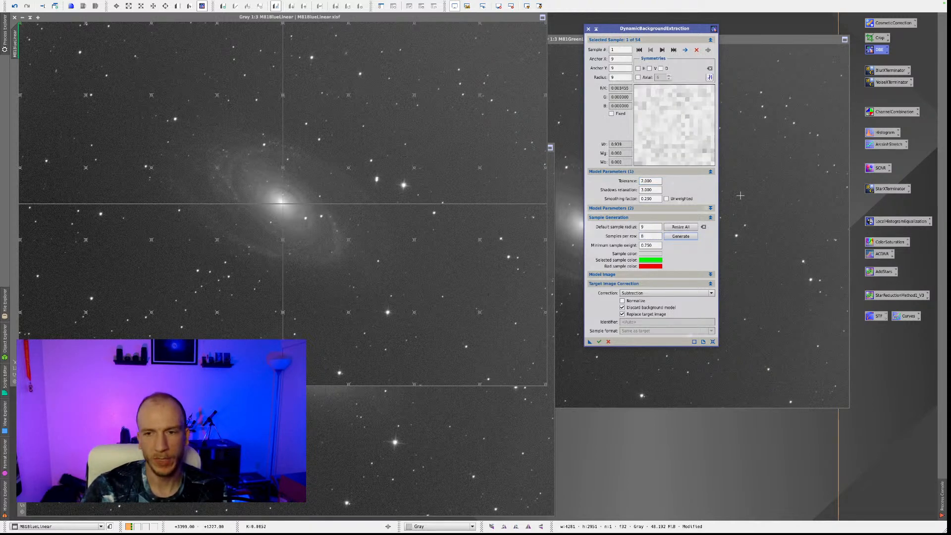
{"action": "left_click_drag", "start_coordinate": [654, 236], "coordinate": [590, 236]}
{"action": "type", "text": "5"}
{"action": "left_click", "coordinate": [680, 236]}
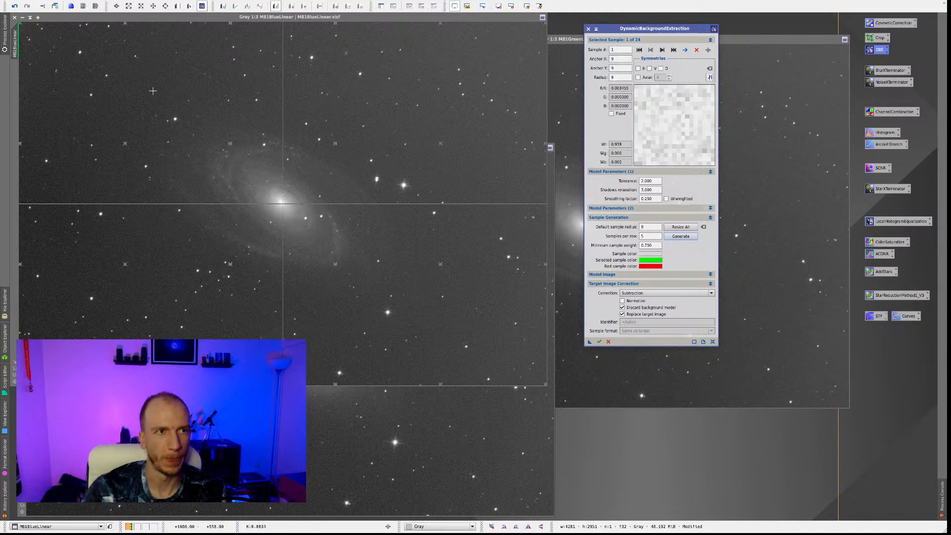
Review background samples 1 to 10 and move sample 10 away from the galaxy to about X 1381, Y 442.
{"action": "left_click_drag", "start_coordinate": [629, 29], "coordinate": [655, 26]}
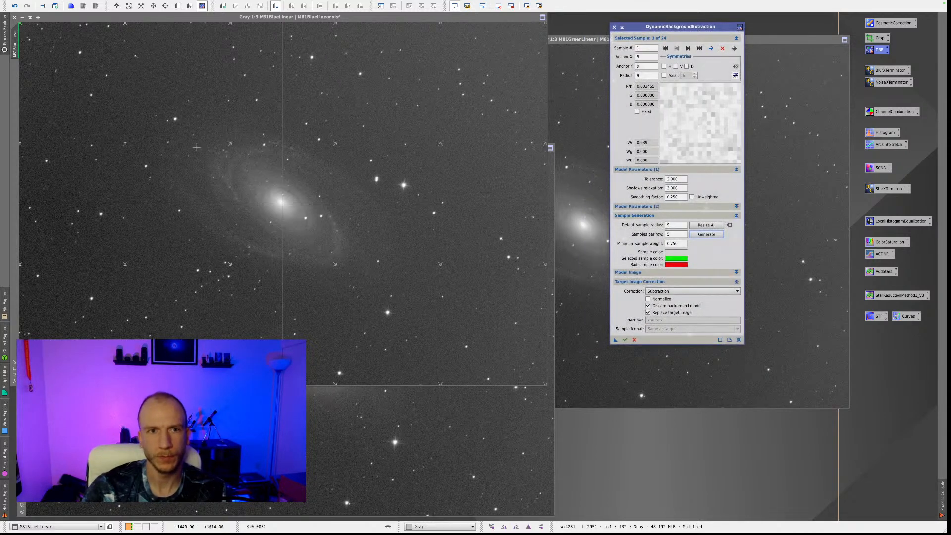
{"action": "left_click", "coordinate": [687, 48]}
{"action": "left_click", "coordinate": [687, 48]}
{"action": "left_click", "coordinate": [687, 48]}
{"action": "left_click", "coordinate": [688, 49]}
{"action": "left_click", "coordinate": [688, 48]}
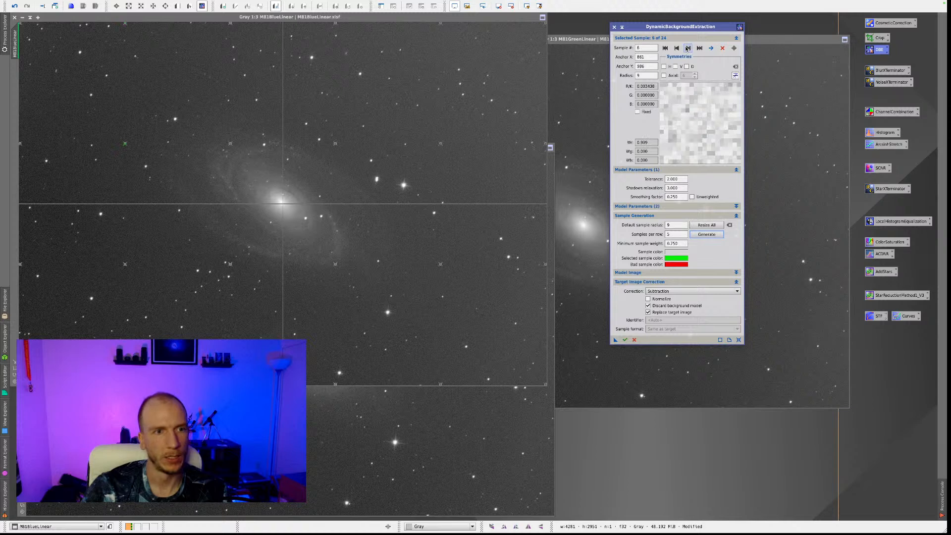
{"action": "left_click", "coordinate": [687, 48]}
{"action": "left_click", "coordinate": [688, 48]}
{"action": "left_click", "coordinate": [688, 48]}
{"action": "left_click", "coordinate": [687, 48]}
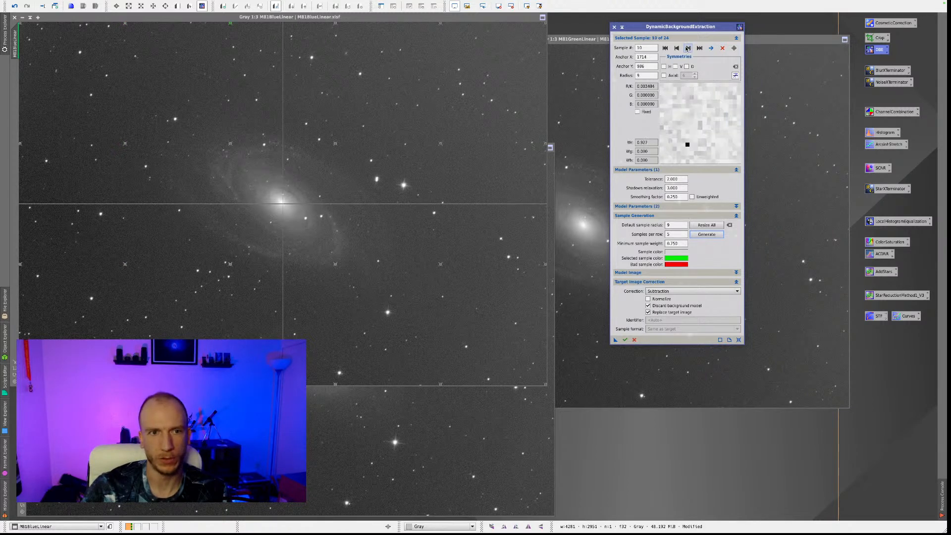
{"action": "left_click_drag", "start_coordinate": [232, 146], "coordinate": [191, 79]}
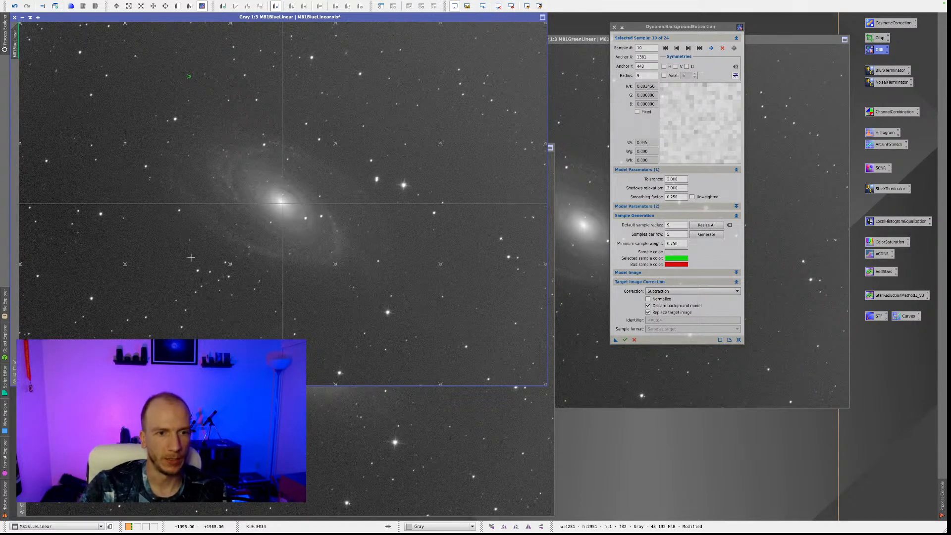
Move samples 11, 14 and 15 off the galaxy onto empty background, at about (1518, 2231), (2622, 764) and (2668, 2345).
{"action": "left_click_drag", "start_coordinate": [230, 266], "coordinate": [207, 294]}
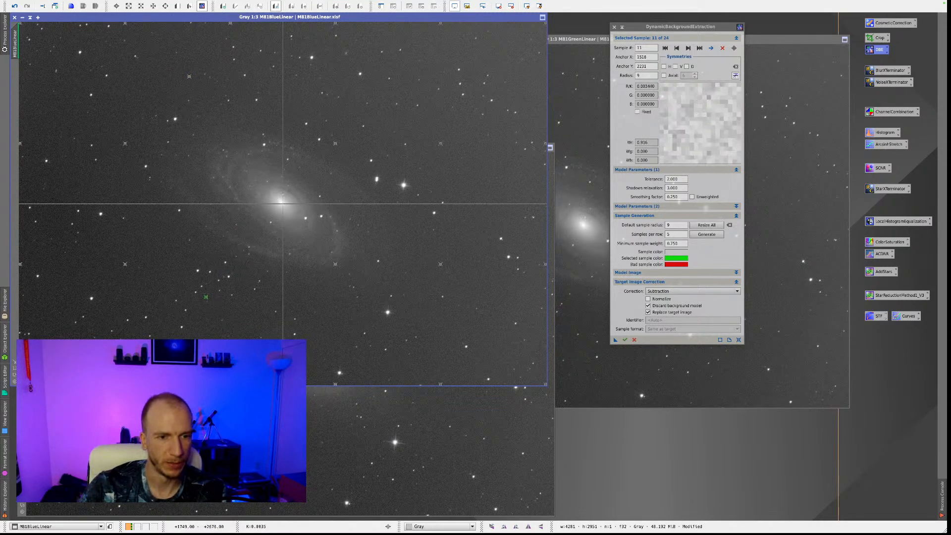
{"action": "left_click", "coordinate": [688, 48]}
{"action": "left_click", "coordinate": [688, 48]}
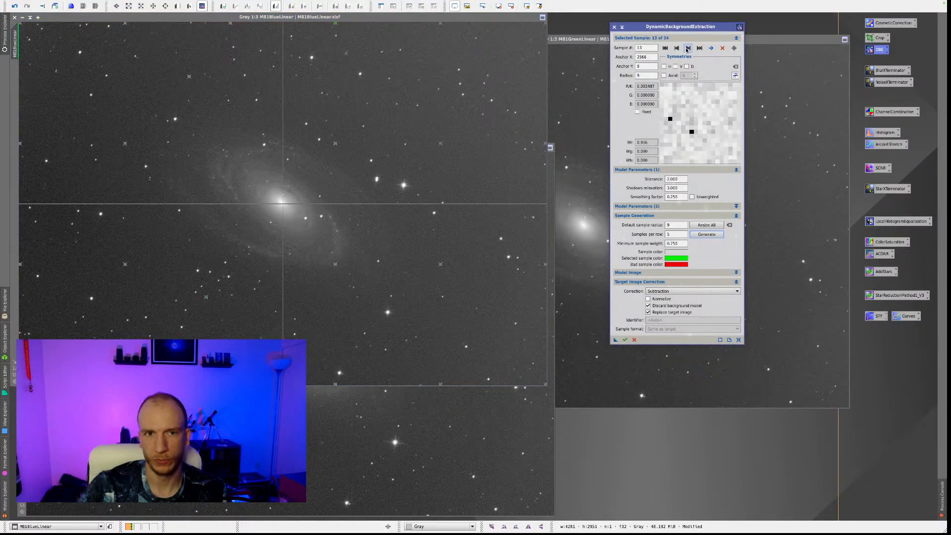
{"action": "left_click", "coordinate": [687, 48]}
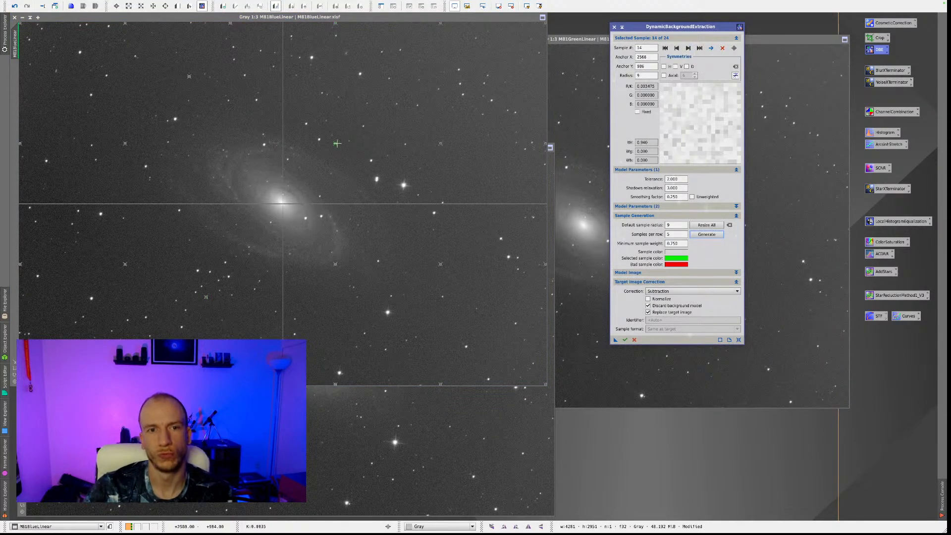
{"action": "left_click", "coordinate": [688, 48]}
{"action": "left_click_drag", "start_coordinate": [337, 266], "coordinate": [348, 311]}
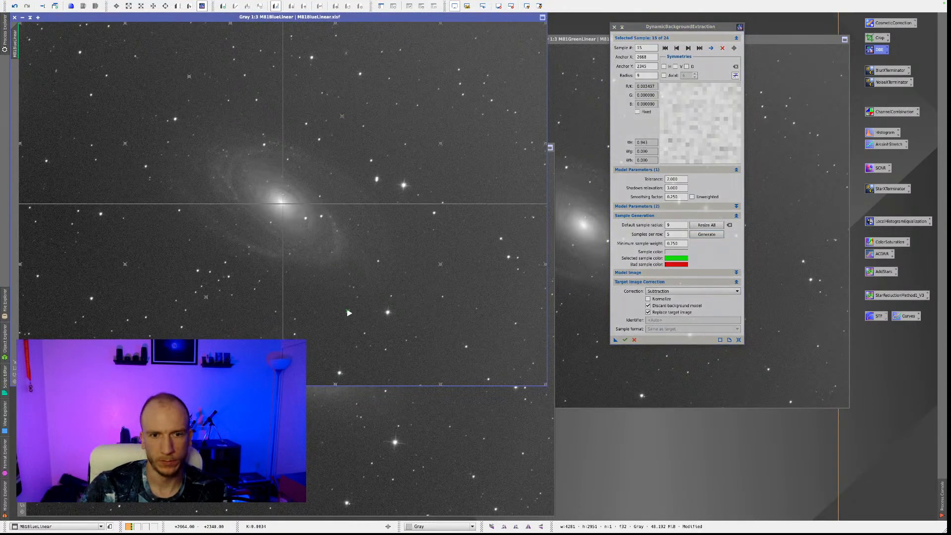
Review samples 16 to 22, moving corner sample 21 inward to about X 4181, Y 153.
{"action": "left_click", "coordinate": [688, 48]}
{"action": "left_click", "coordinate": [688, 48]}
{"action": "left_click", "coordinate": [687, 48]}
{"action": "left_click", "coordinate": [687, 48]}
{"action": "left_click", "coordinate": [688, 48]}
{"action": "left_click", "coordinate": [688, 48]}
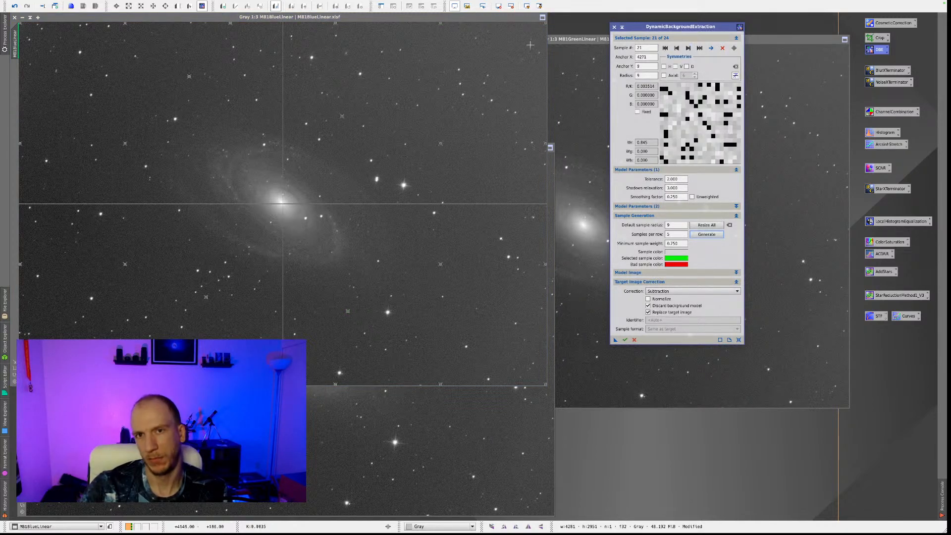
{"action": "left_click_drag", "start_coordinate": [545, 26], "coordinate": [535, 41]}
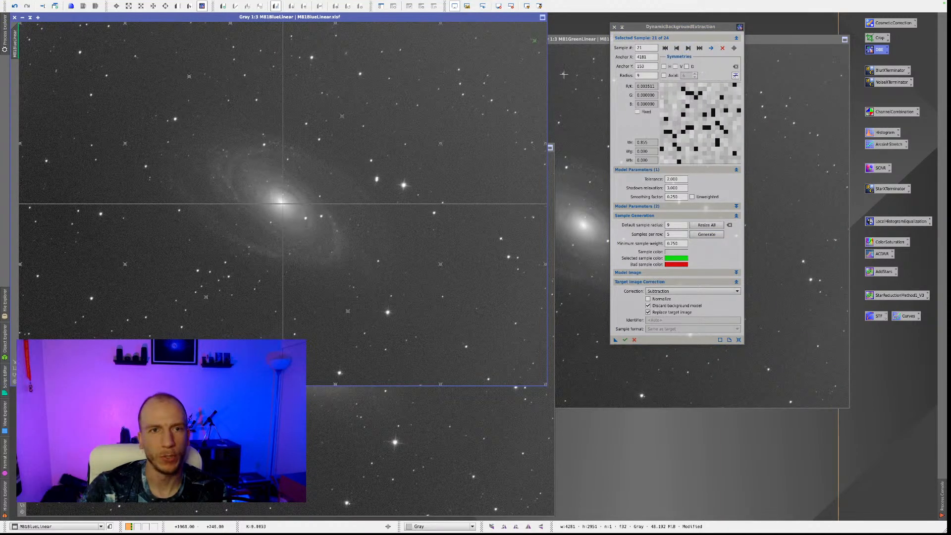
{"action": "left_click", "coordinate": [688, 48]}
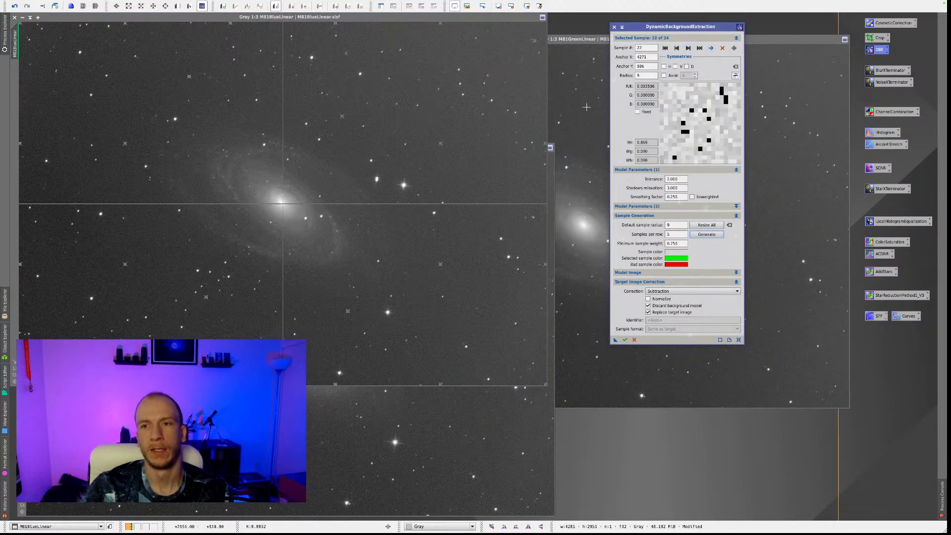
Move border sample 22 slightly inward from the image edge and review samples 23 and 24.
{"action": "left_click_drag", "start_coordinate": [546, 145], "coordinate": [539, 139]}
{"action": "left_click", "coordinate": [688, 48]}
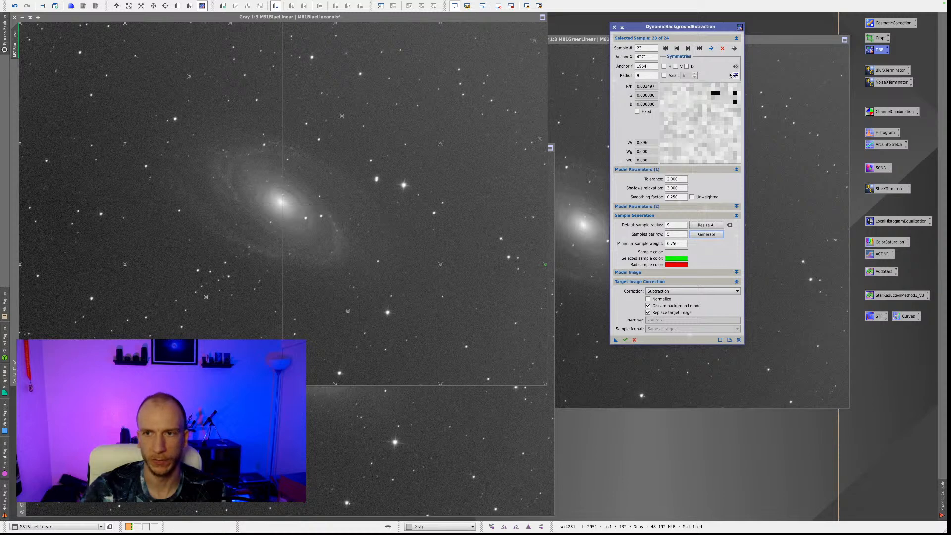
{"action": "left_click", "coordinate": [688, 48]}
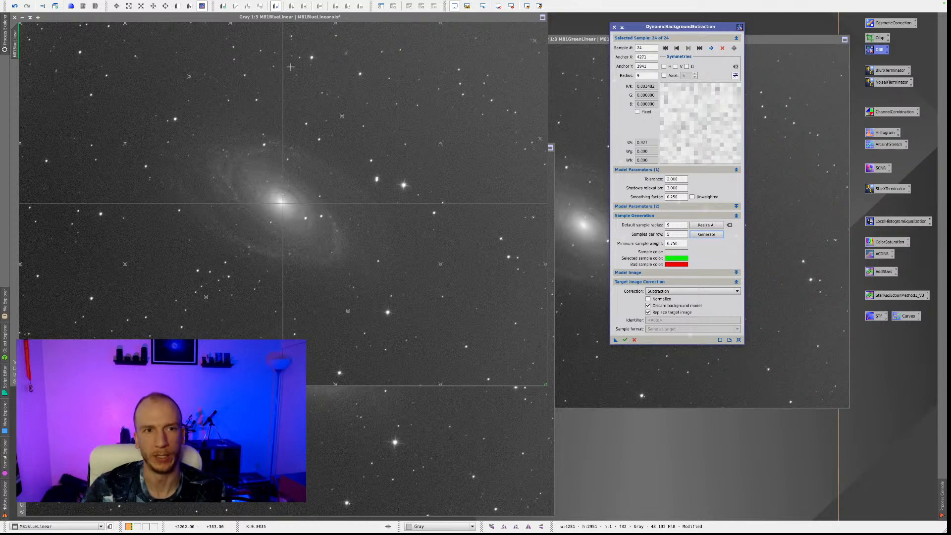
Save the DynamicBackgroundExtraction setup as a reusable process icon on the workspace and apply the background subtraction to the blue image.
{"action": "left_click_drag", "start_coordinate": [615, 345], "coordinate": [747, 467]}
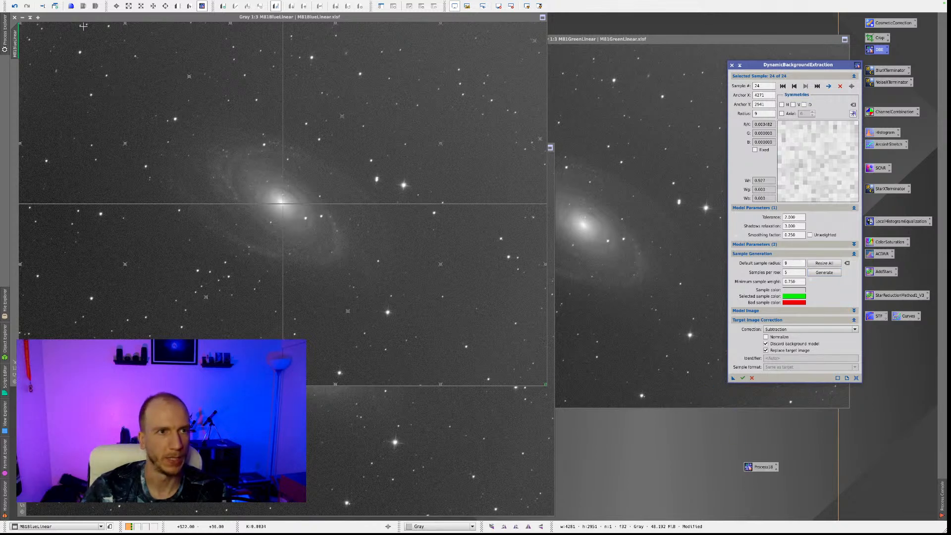
{"action": "left_click", "coordinate": [407, 121]}
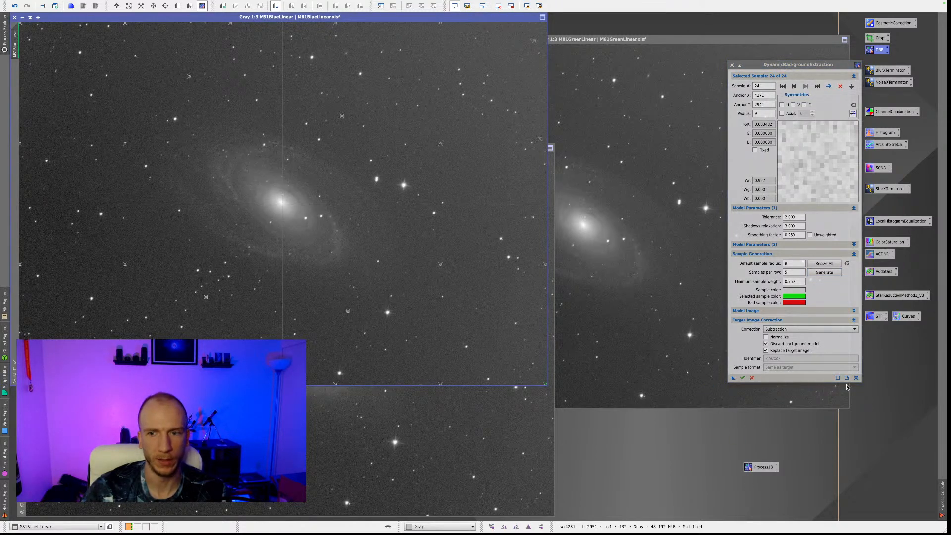
{"action": "left_click", "coordinate": [744, 378]}
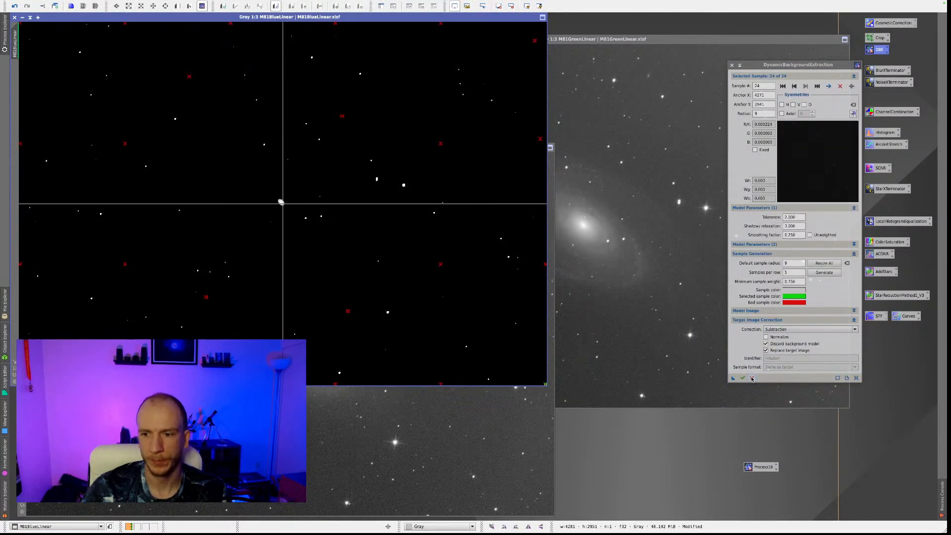
{"action": "left_click", "coordinate": [752, 378]}
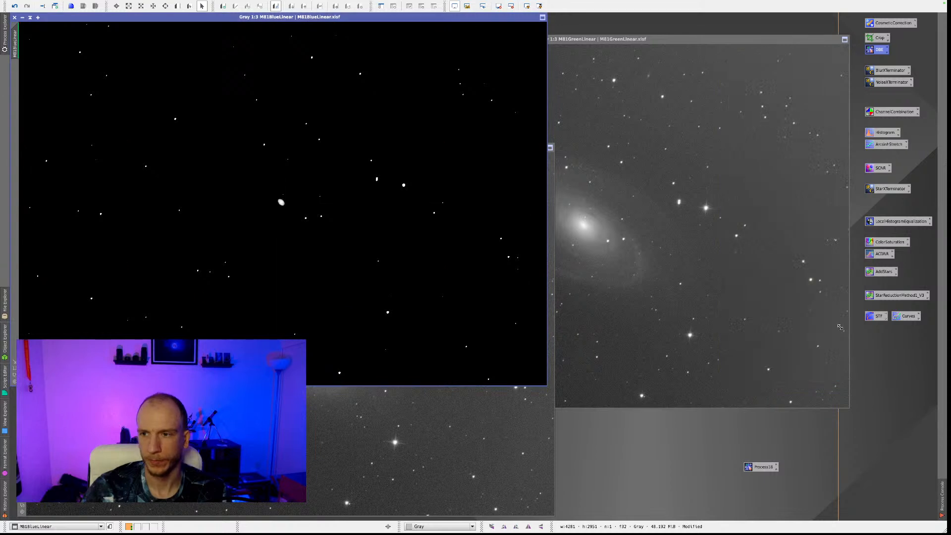
Auto-stretch the blue image with ScreenTransferFunction and inspect its corrected background at closer and wider zoom.
{"action": "double_click", "coordinate": [875, 317]}
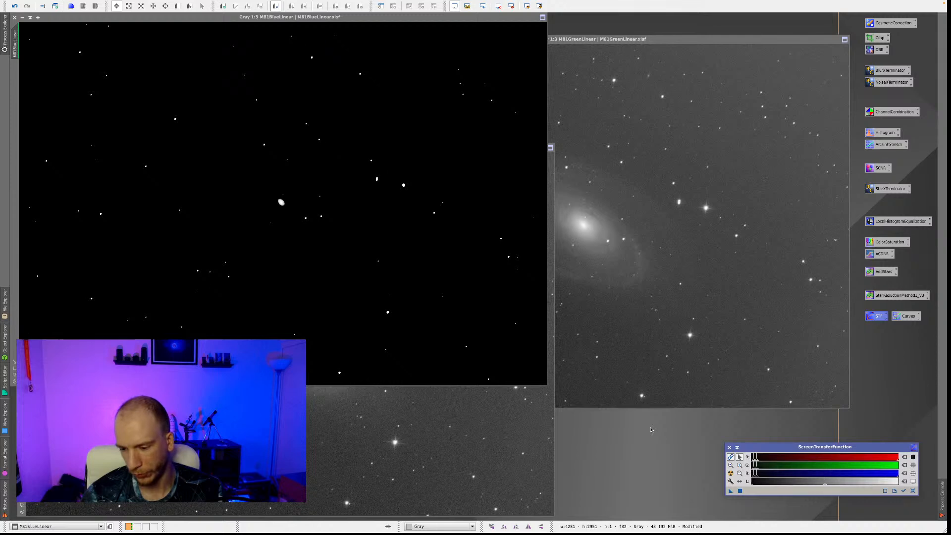
{"action": "left_click", "coordinate": [729, 472]}
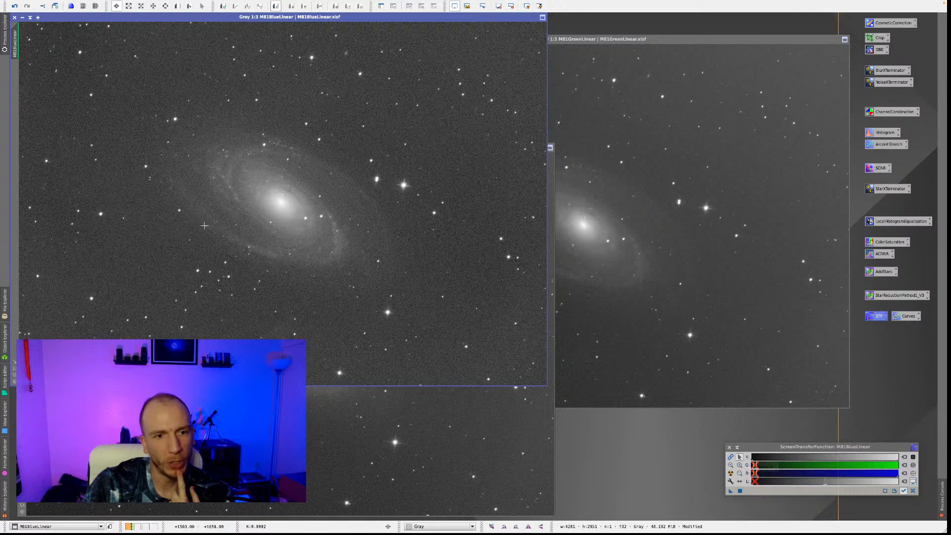
{"action": "scroll", "coordinate": [271, 336], "scroll_direction": "up", "scroll_amount": 2}
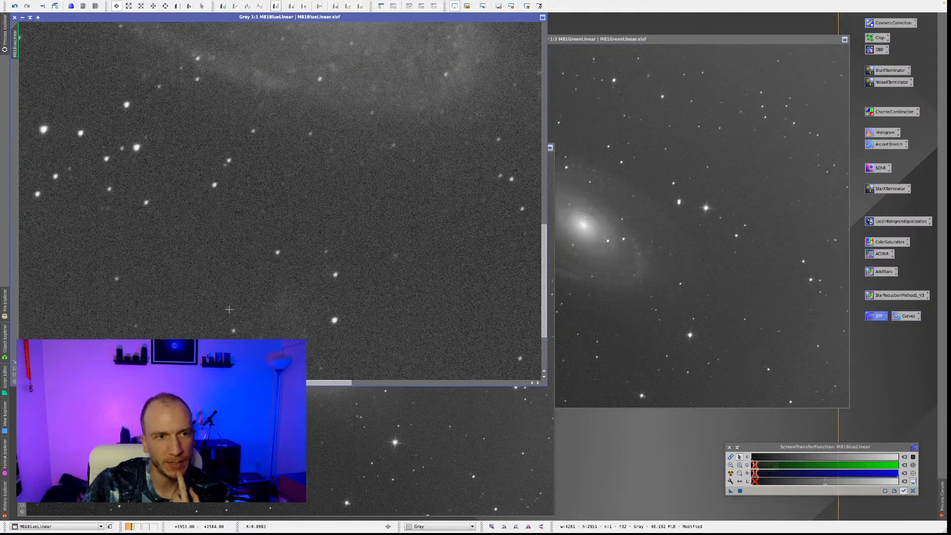
{"action": "scroll", "coordinate": [266, 297], "scroll_direction": "down", "scroll_amount": 3}
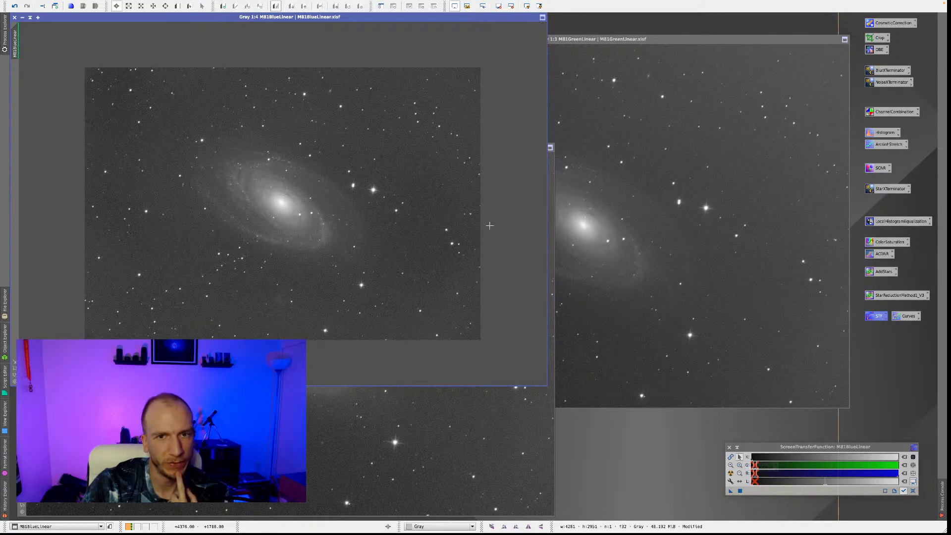
{"action": "scroll", "coordinate": [446, 259], "scroll_direction": "up", "scroll_amount": 1}
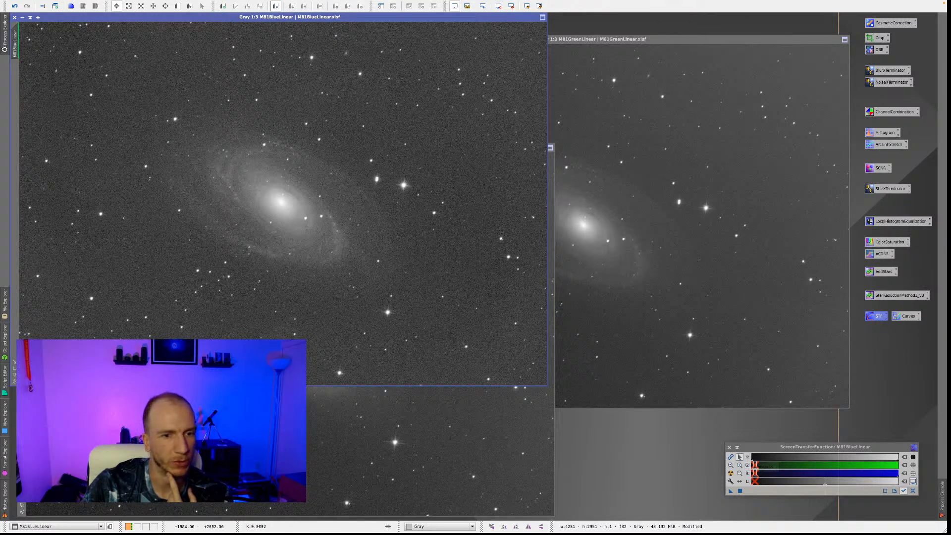
Apply the saved DynamicBackgroundExtraction setup to the green image and renew its automatic screen stretch.
{"action": "left_click", "coordinate": [836, 229]}
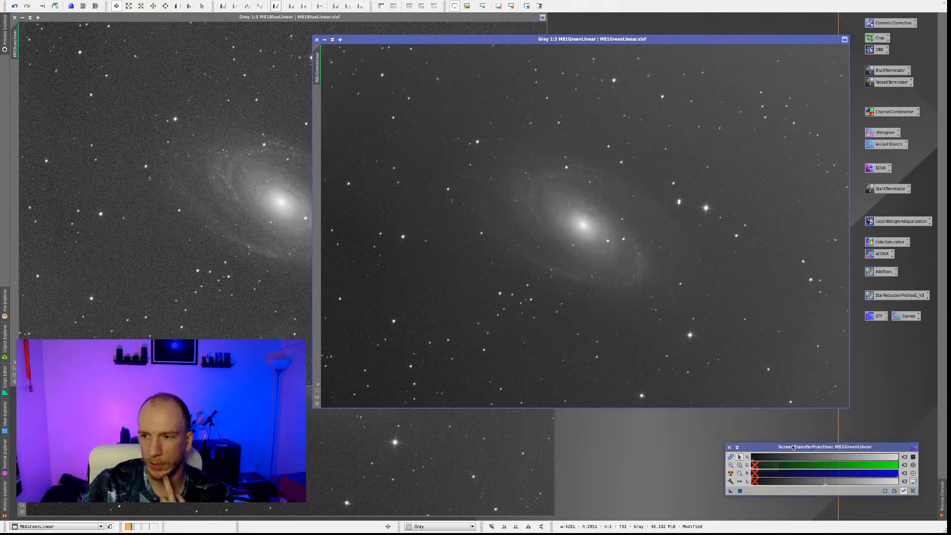
{"action": "left_click_drag", "start_coordinate": [798, 448], "coordinate": [613, 415]}
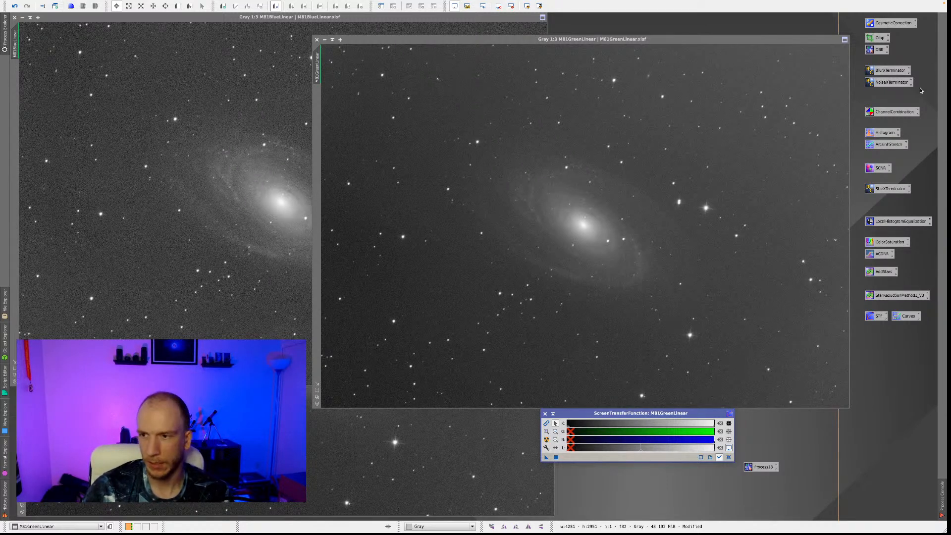
{"action": "double_click", "coordinate": [878, 50]}
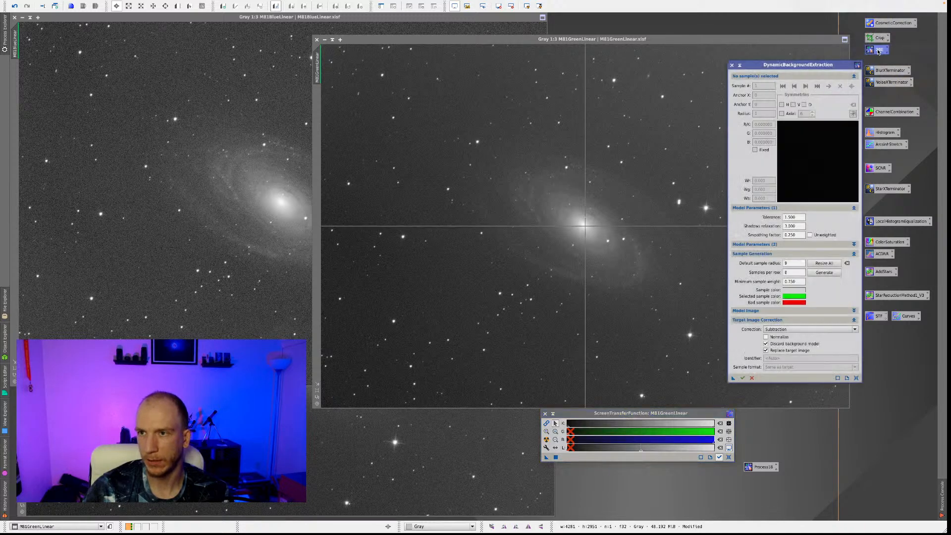
{"action": "left_click_drag", "start_coordinate": [793, 66], "coordinate": [826, 61]}
{"action": "left_click_drag", "start_coordinate": [757, 470], "coordinate": [802, 374]}
{"action": "left_click", "coordinate": [774, 373]}
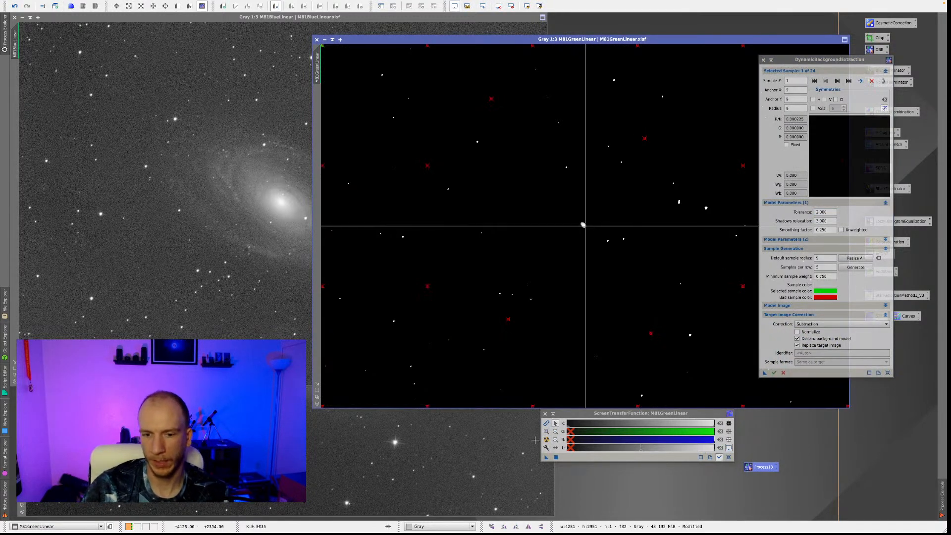
{"action": "left_click", "coordinate": [547, 440]}
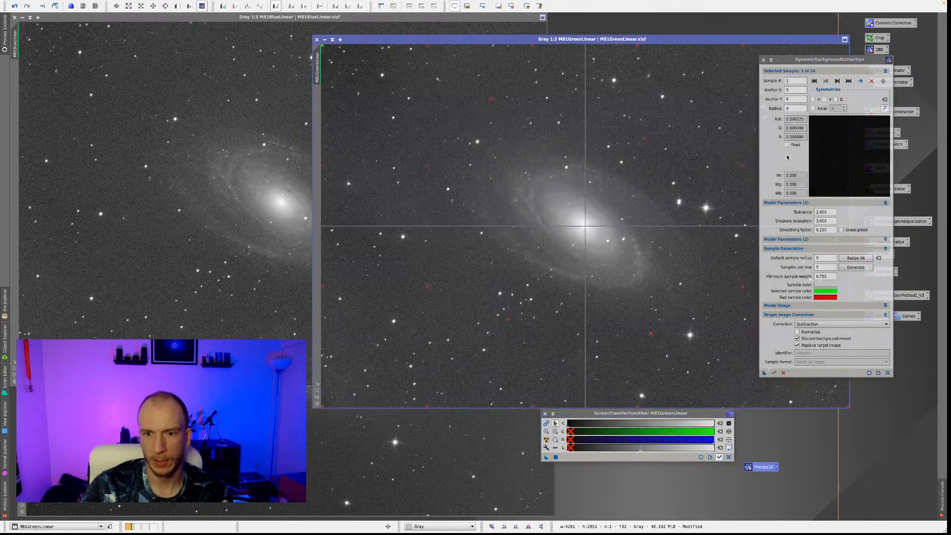
{"action": "left_click", "coordinate": [784, 373]}
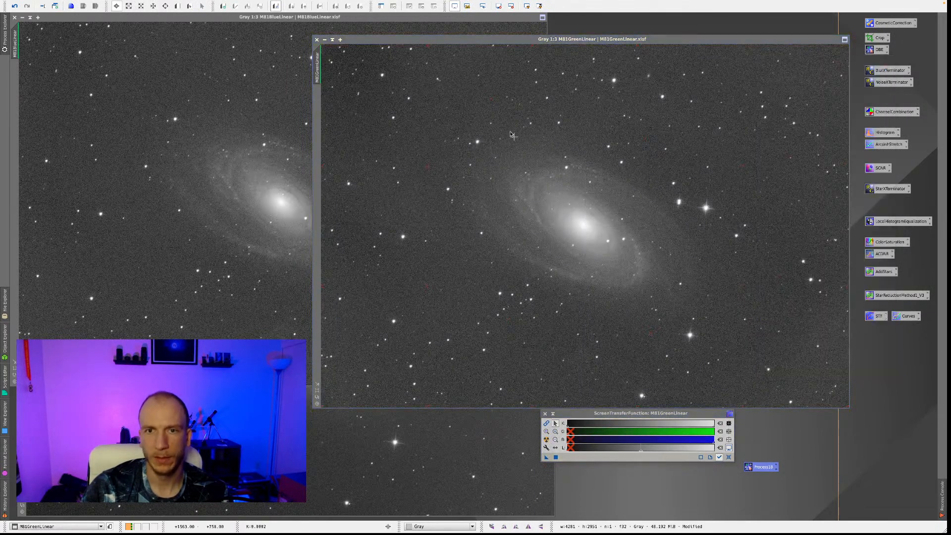
Change the green image's identifier to G.
{"action": "right_click", "coordinate": [519, 190]}
{"action": "left_click", "coordinate": [541, 220]}
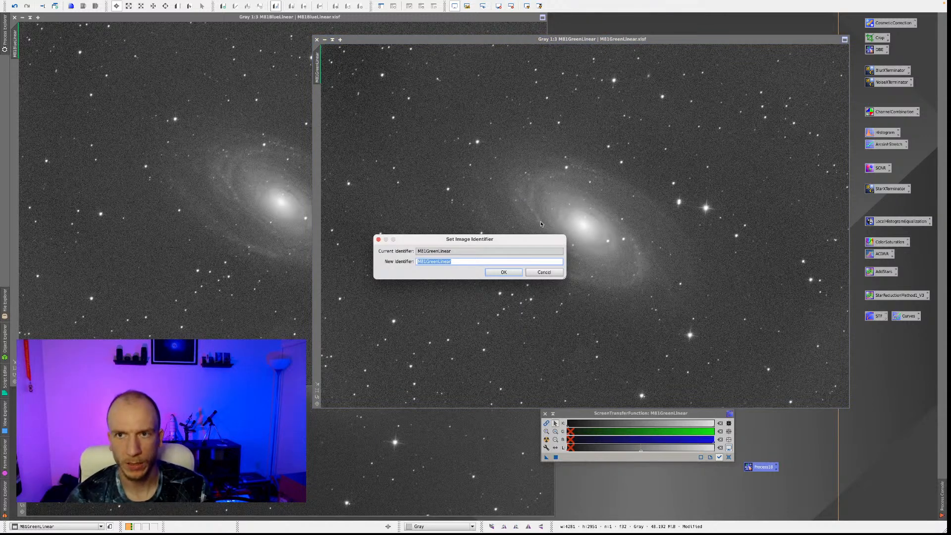
{"action": "type", "text": "G"}
{"action": "key", "text": "Return"}
Change the blue image's identifier to B.
{"action": "left_click", "coordinate": [223, 189]}
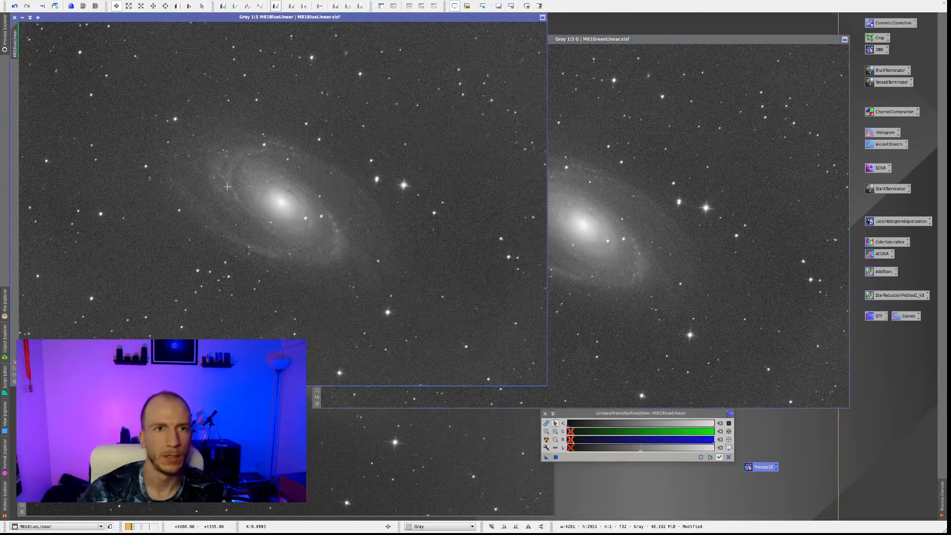
{"action": "right_click", "coordinate": [241, 183]}
{"action": "left_click", "coordinate": [275, 211]}
{"action": "type", "text": "B"}
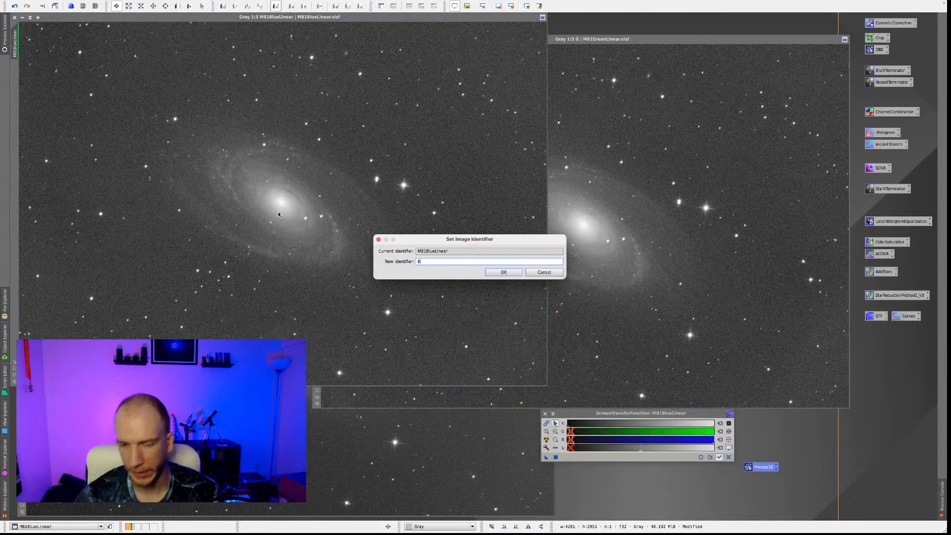
{"action": "key", "text": "Return"}
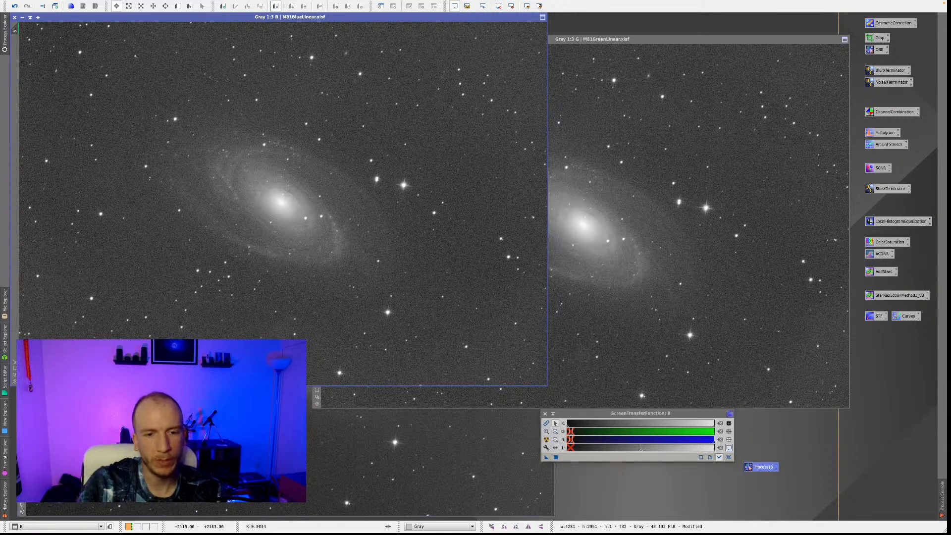
{"action": "left_click", "coordinate": [273, 460]}
{"action": "right_click", "coordinate": [319, 237]}
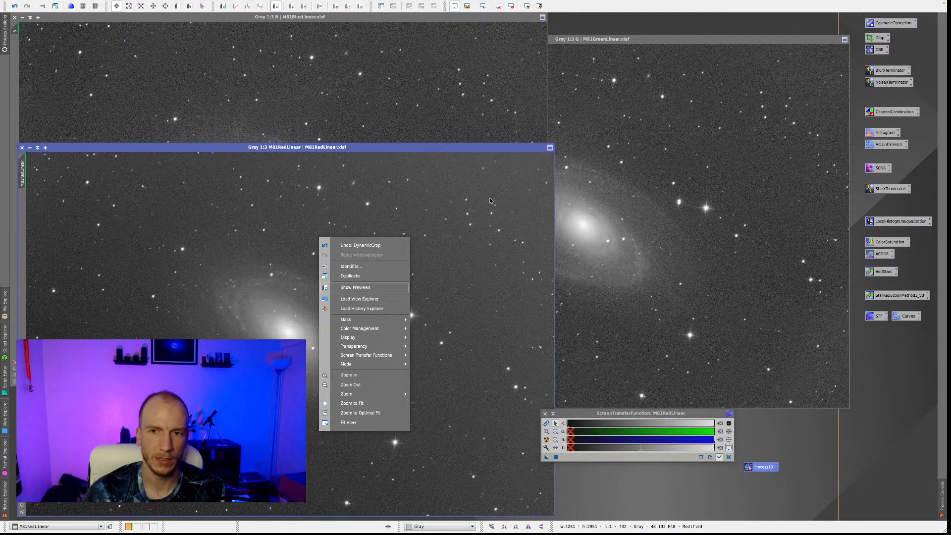
{"action": "left_click", "coordinate": [494, 261]}
{"action": "right_click", "coordinate": [383, 272]}
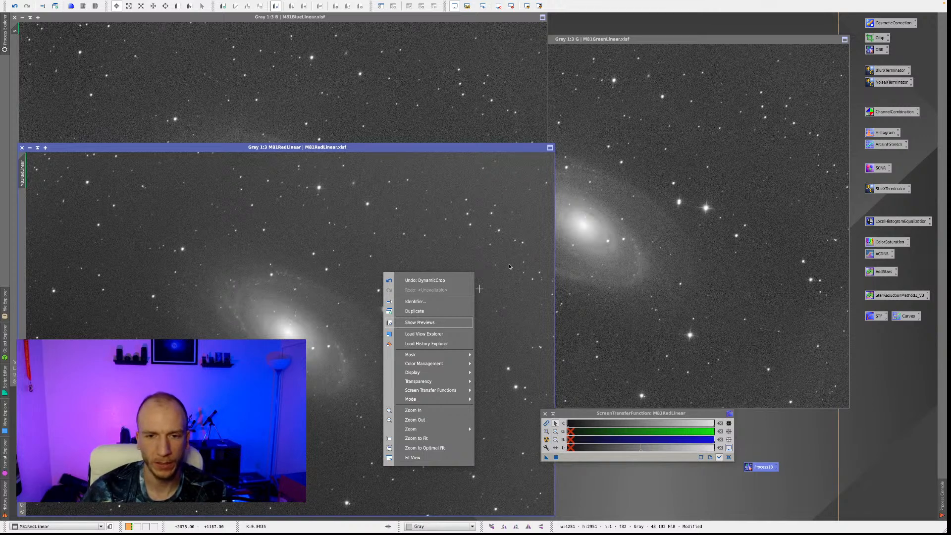
{"action": "left_click", "coordinate": [531, 317]}
{"action": "left_click_drag", "start_coordinate": [586, 415], "coordinate": [656, 414]}
{"action": "left_click", "coordinate": [448, 352]}
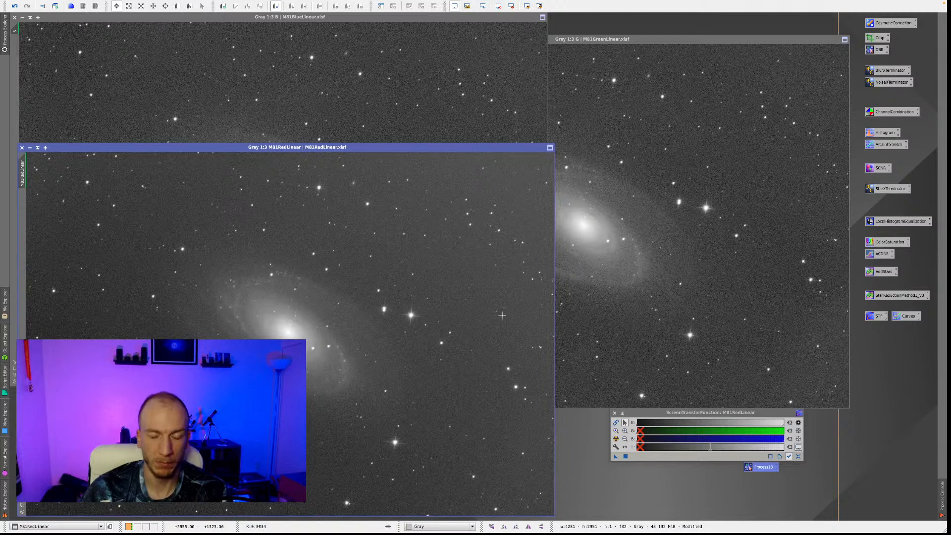
{"action": "left_click", "coordinate": [339, 140]}
{"action": "left_click", "coordinate": [796, 365]}
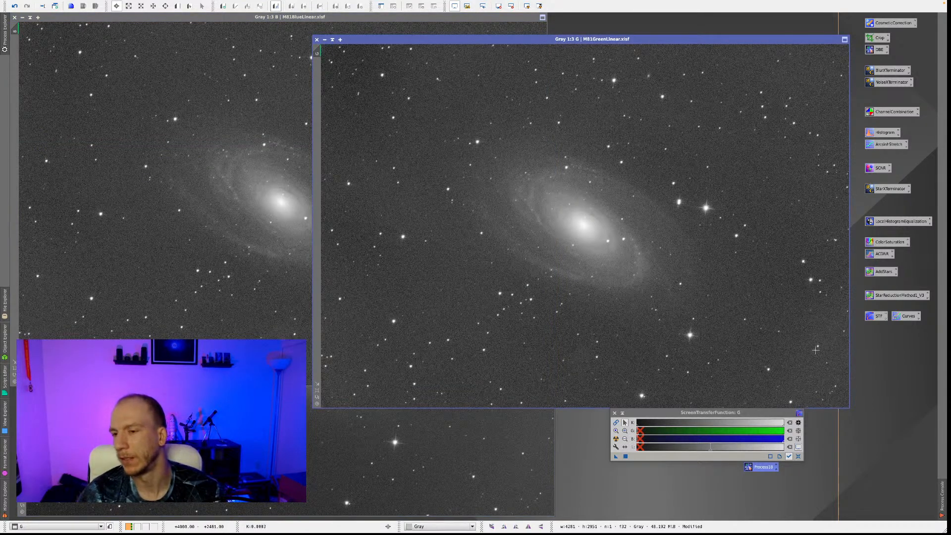
{"action": "left_click", "coordinate": [233, 278]}
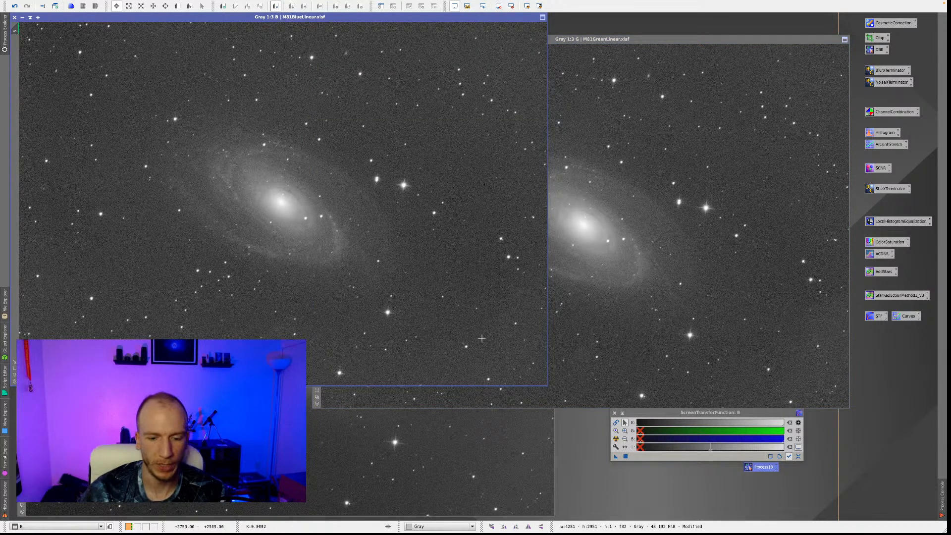
Change the red image's identifier to R.
{"action": "left_click", "coordinate": [369, 463]}
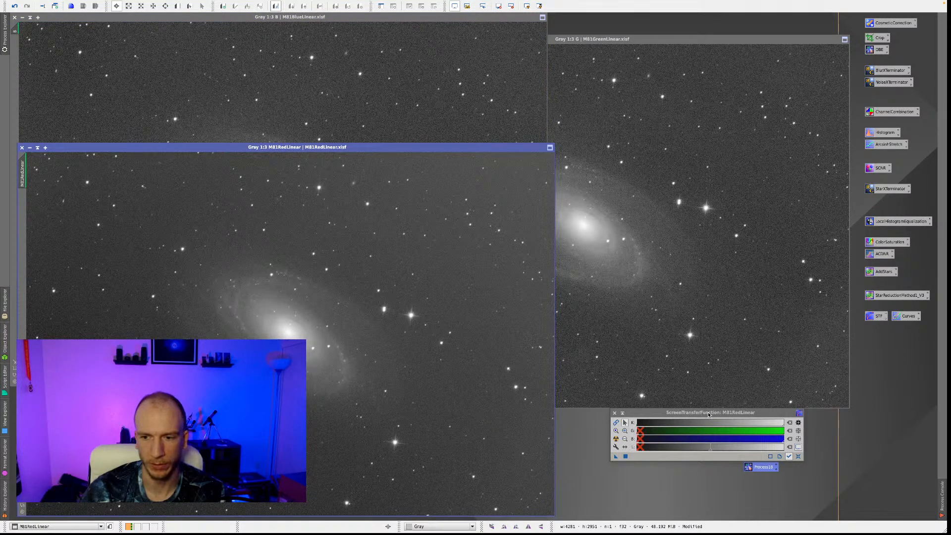
{"action": "left_click_drag", "start_coordinate": [709, 415], "coordinate": [652, 420]}
{"action": "right_click", "coordinate": [264, 313]}
{"action": "left_click", "coordinate": [298, 341]}
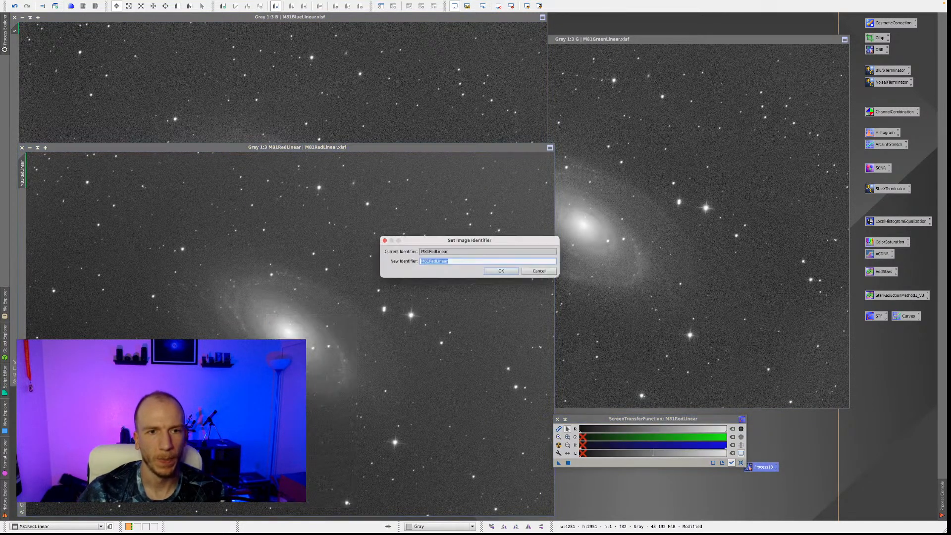
{"action": "type", "text": "R"}
{"action": "key", "text": "Return"}
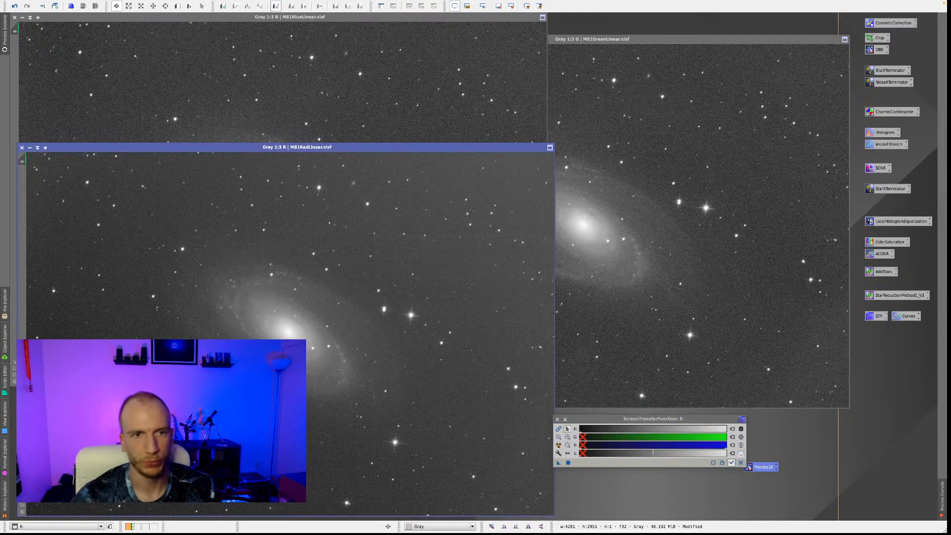
Run DynamicBackgroundExtraction on image R with the saved sample setup and renew its automatic screen stretch.
{"action": "left_click_drag", "start_coordinate": [764, 467], "coordinate": [835, 464]}
{"action": "left_click_drag", "start_coordinate": [668, 420], "coordinate": [693, 438]}
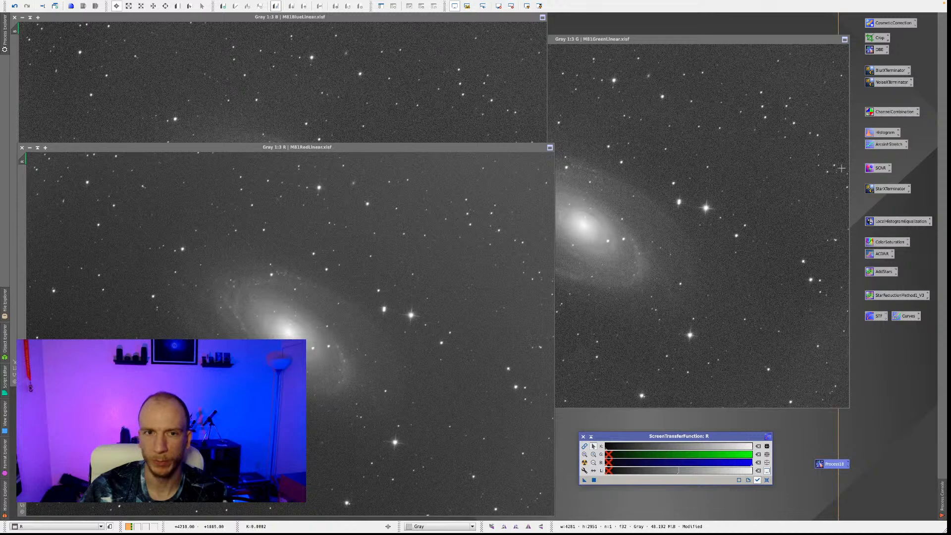
{"action": "double_click", "coordinate": [875, 50]}
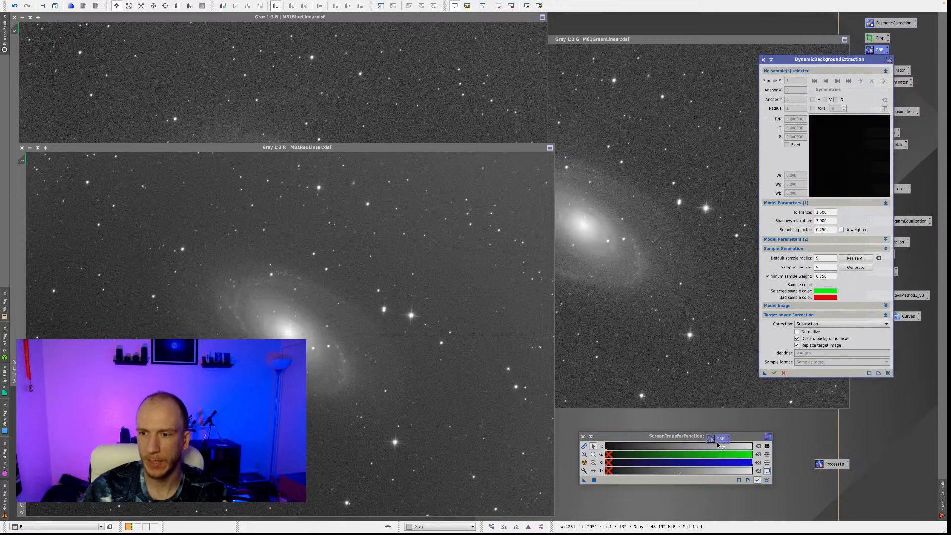
{"action": "left_click_drag", "start_coordinate": [765, 372], "coordinate": [809, 373]}
{"action": "left_click_drag", "start_coordinate": [826, 464], "coordinate": [803, 373]}
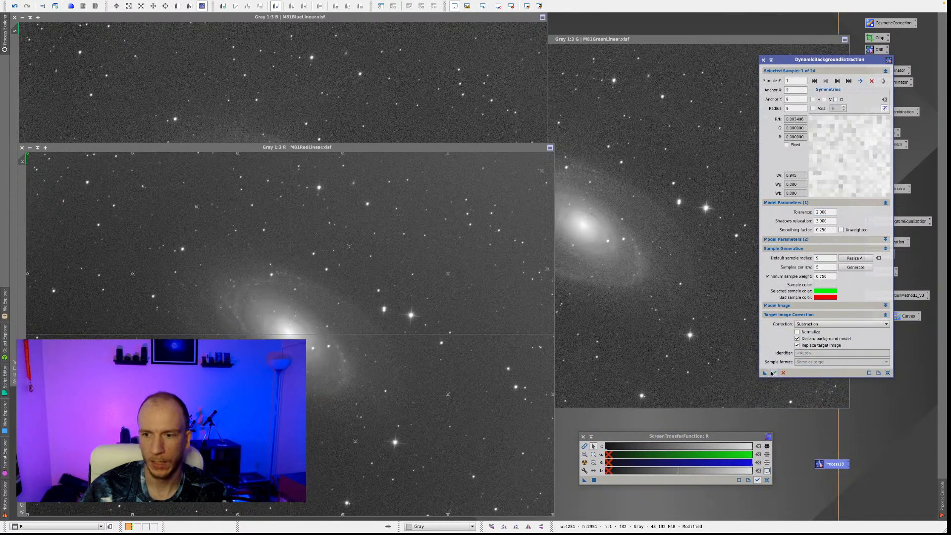
{"action": "left_click", "coordinate": [774, 373]}
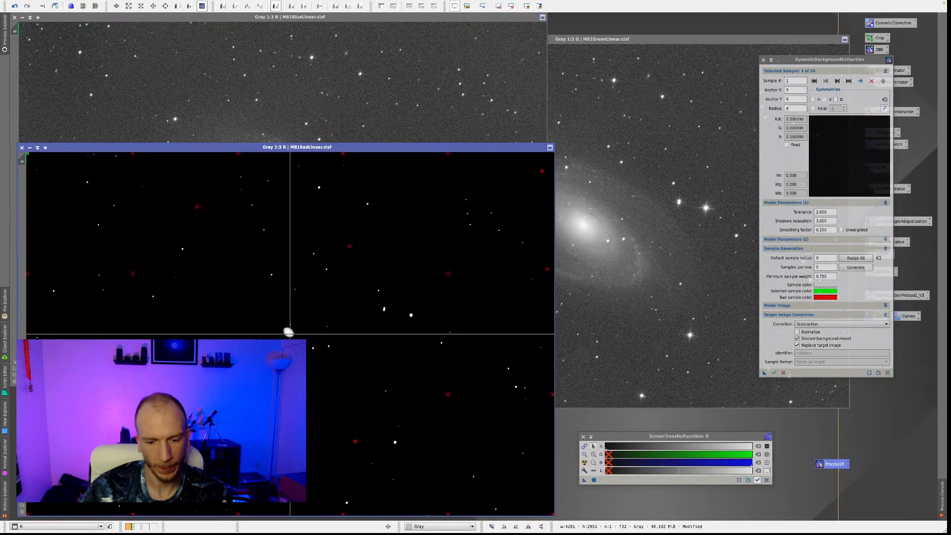
{"action": "left_click", "coordinate": [784, 373]}
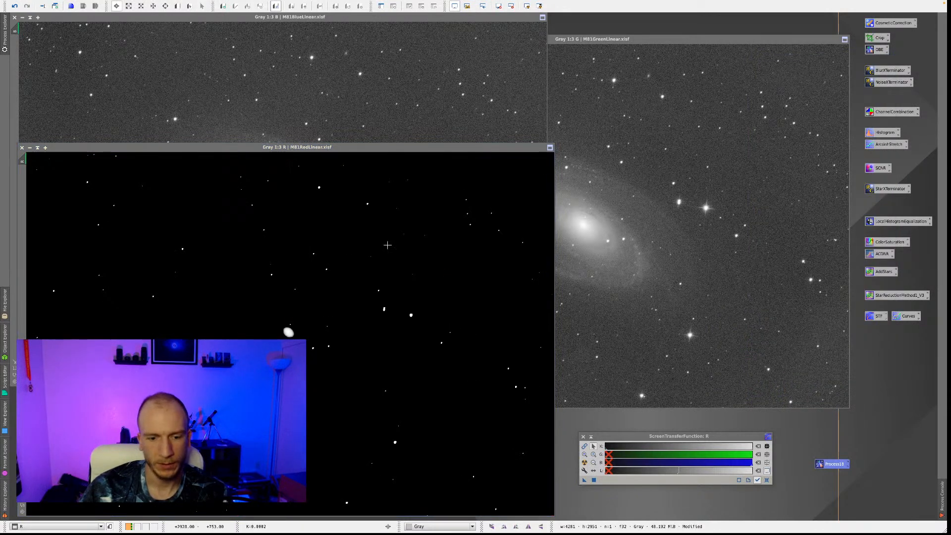
{"action": "left_click", "coordinate": [584, 462]}
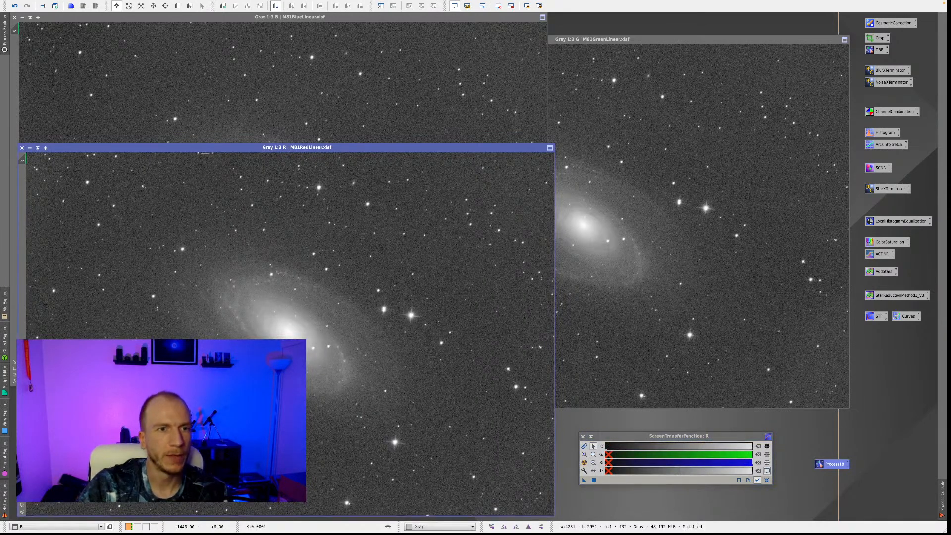
Collapse the ScreenTransferFunction window, park it beside the saved process icon, and move the R image window over the G image.
{"action": "left_click_drag", "start_coordinate": [218, 148], "coordinate": [314, 116]}
{"action": "left_click", "coordinate": [592, 438]}
{"action": "left_click_drag", "start_coordinate": [593, 438], "coordinate": [852, 458]}
{"action": "left_click_drag", "start_coordinate": [299, 114], "coordinate": [493, 108]}
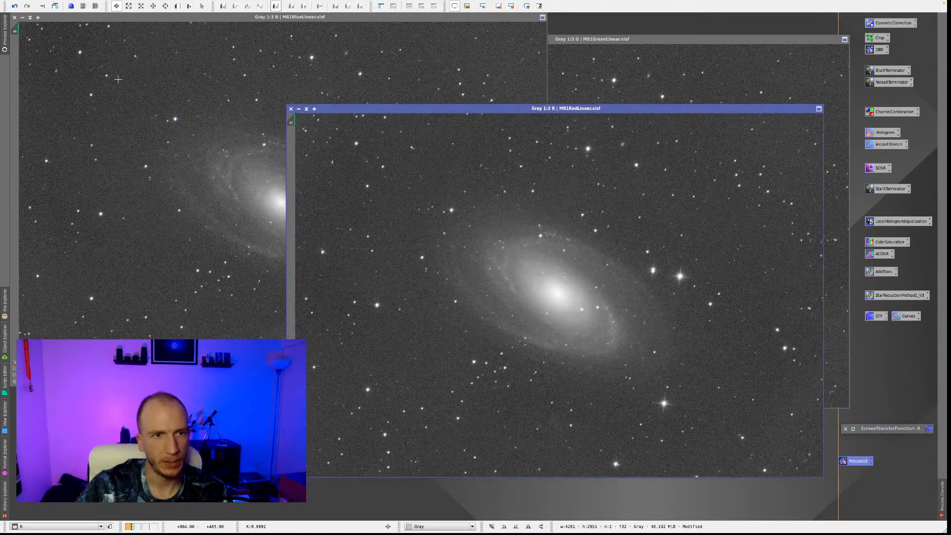
Compare the background-corrected R, G and B images by bringing their windows to the front.
{"action": "left_click", "coordinate": [295, 99]}
{"action": "left_click_drag", "start_coordinate": [614, 111], "coordinate": [453, 110]}
{"action": "left_click", "coordinate": [493, 107]}
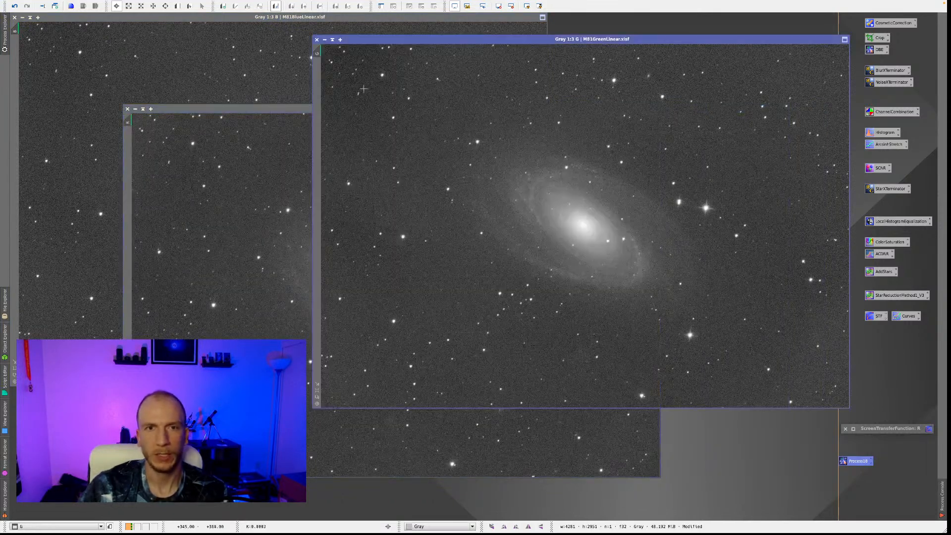
{"action": "left_click", "coordinate": [209, 161]}
{"action": "left_click", "coordinate": [265, 86]}
{"action": "left_click", "coordinate": [552, 65]}
{"action": "left_click", "coordinate": [178, 107]}
{"action": "left_click", "coordinate": [396, 415]}
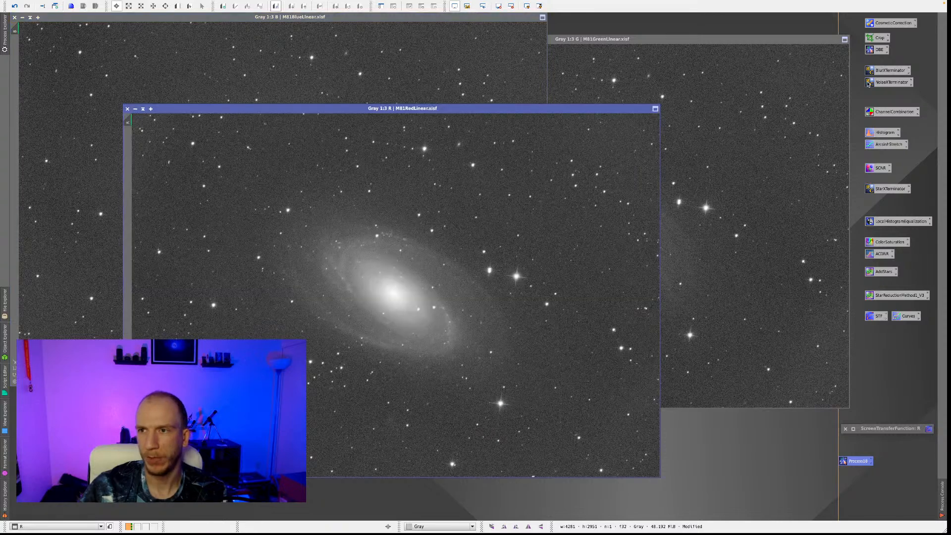
Delete the CosmeticCorrection and Crop process icons from the workspace, keeping the DBE icon.
{"action": "right_click", "coordinate": [893, 26]}
{"action": "left_click", "coordinate": [871, 142]}
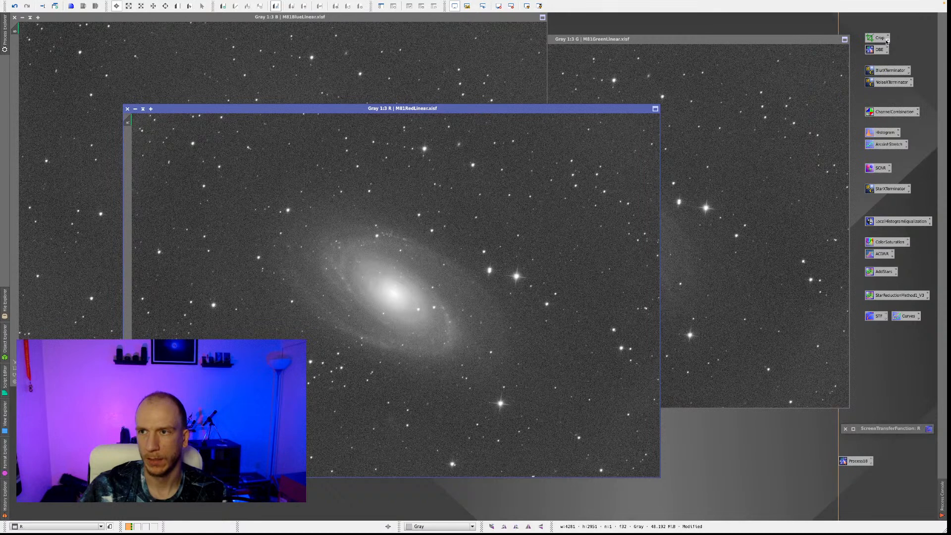
{"action": "right_click", "coordinate": [883, 39]}
{"action": "left_click", "coordinate": [894, 157]}
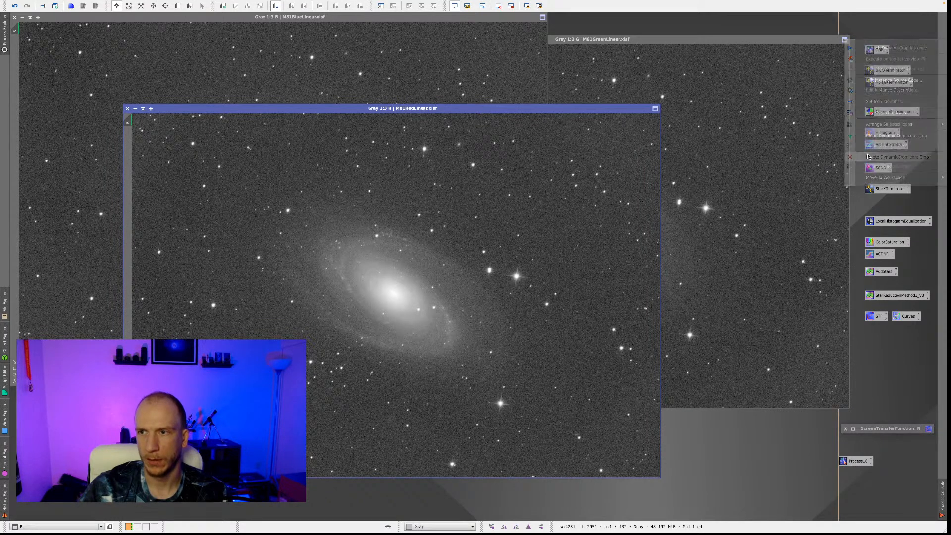
{"action": "right_click", "coordinate": [880, 50]}
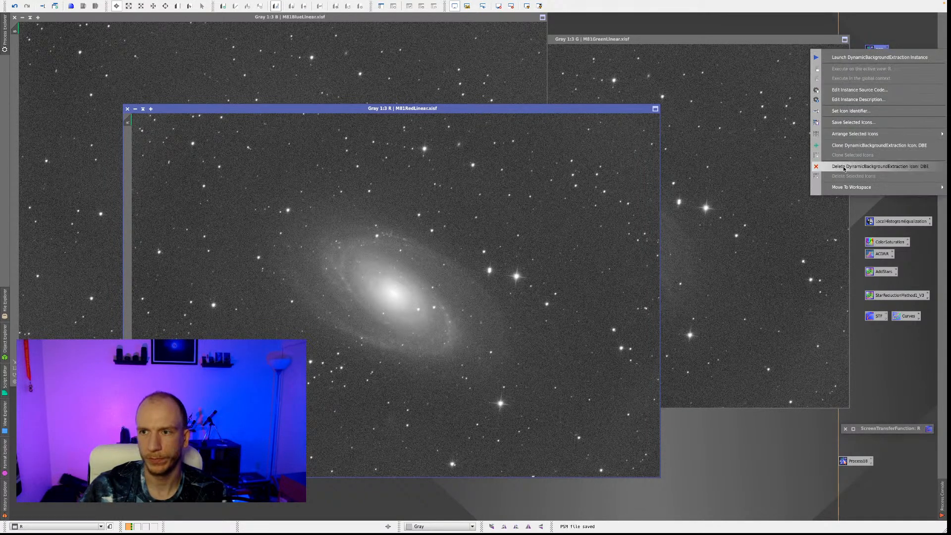
{"action": "left_click", "coordinate": [803, 135]}
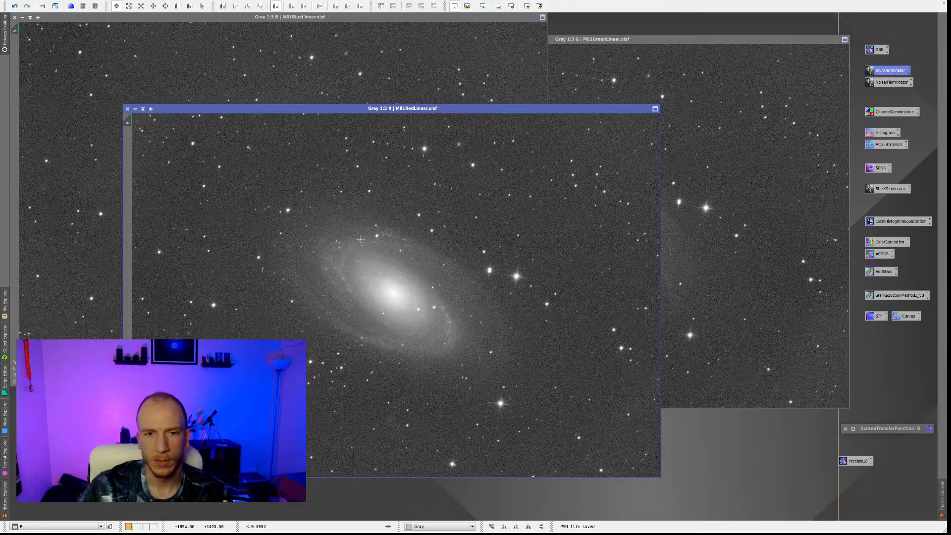
Move the R image window around to view the B image and the R image again.
{"action": "left_click_drag", "start_coordinate": [331, 112], "coordinate": [497, 153]}
{"action": "left_click", "coordinate": [497, 128]}
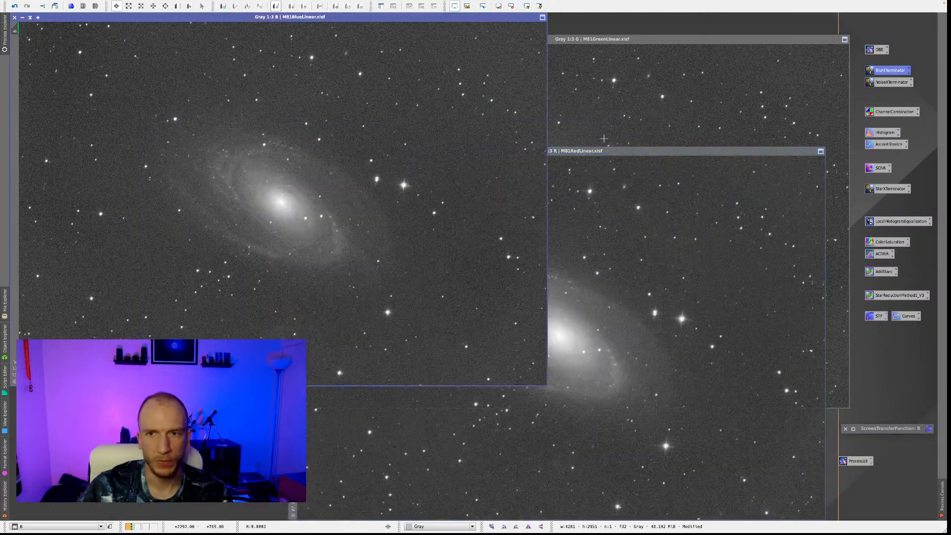
{"action": "left_click", "coordinate": [598, 135]}
{"action": "left_click", "coordinate": [562, 445]}
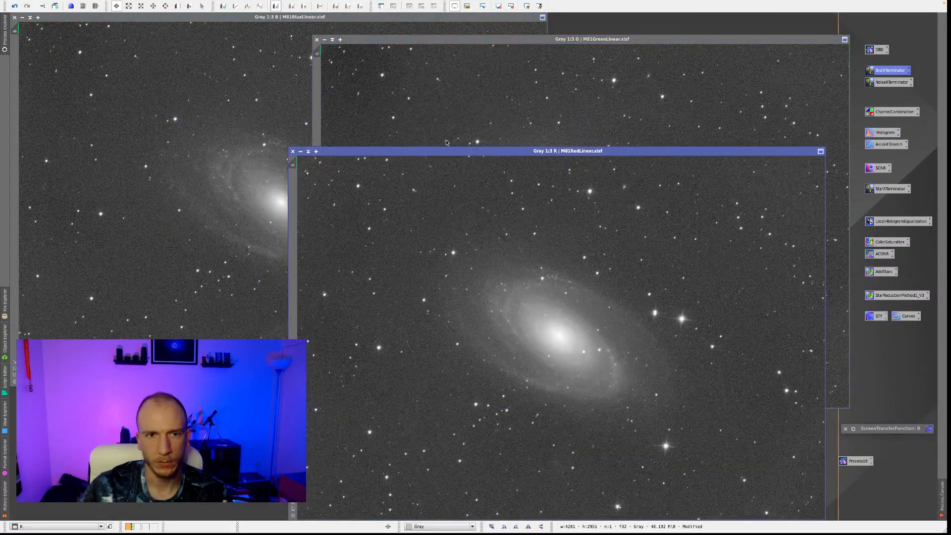
{"action": "left_click_drag", "start_coordinate": [470, 151], "coordinate": [338, 85]}
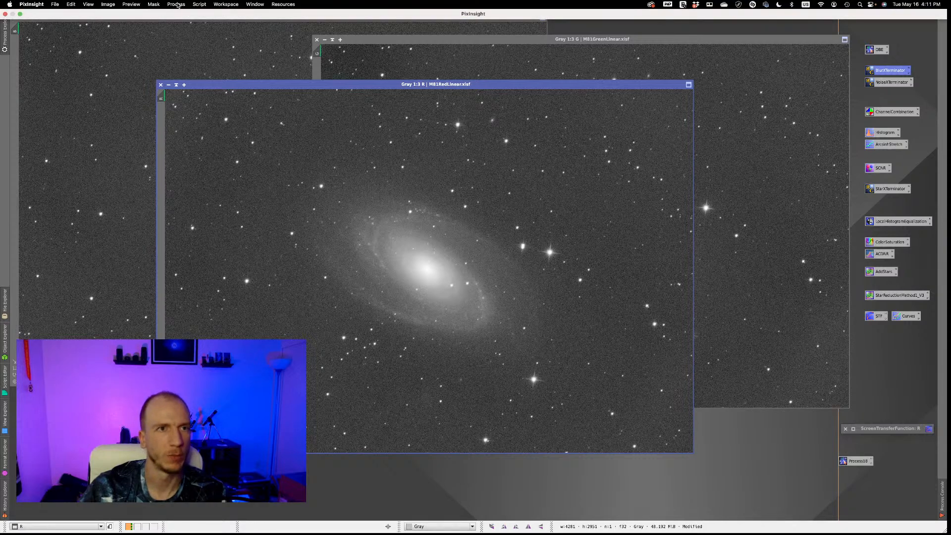
Combine the R, G and B images into a colour image with LRGBCombination, leaving the L channel disabled.
{"action": "left_click", "coordinate": [176, 4]}
{"action": "mouse_move", "coordinate": [189, 16]}
{"action": "scroll", "coordinate": [297, 134], "scroll_direction": "down", "scroll_amount": 1}
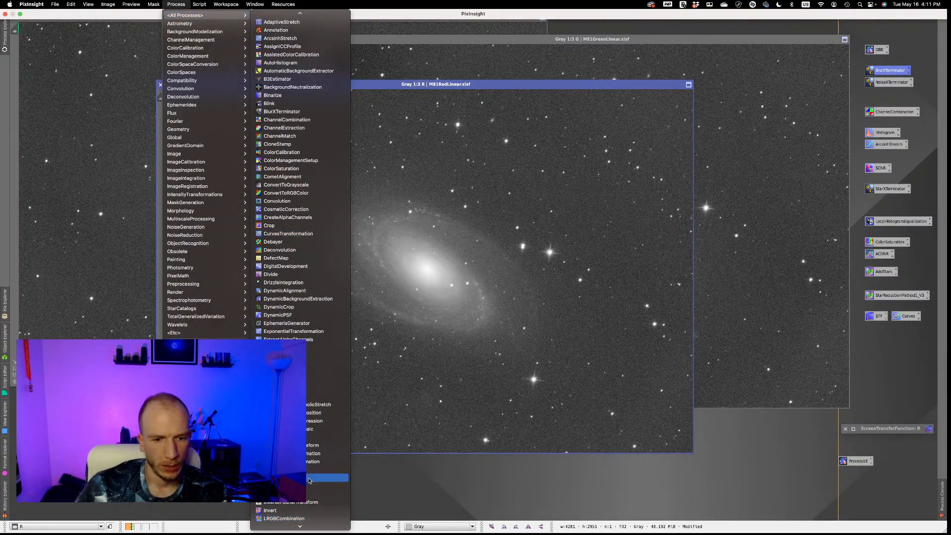
{"action": "left_click", "coordinate": [283, 519]}
{"action": "left_click_drag", "start_coordinate": [707, 39], "coordinate": [742, 342]}
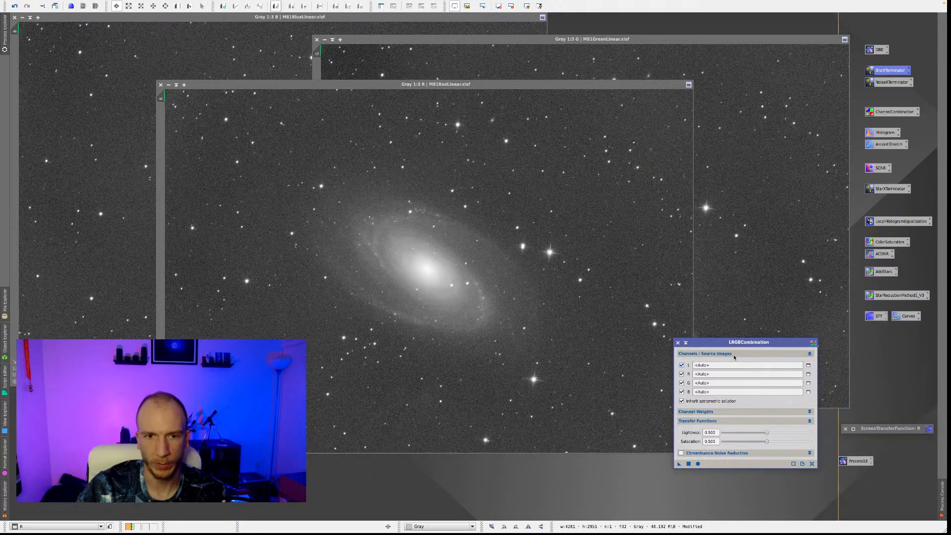
{"action": "left_click", "coordinate": [681, 365]}
{"action": "left_click", "coordinate": [718, 374]}
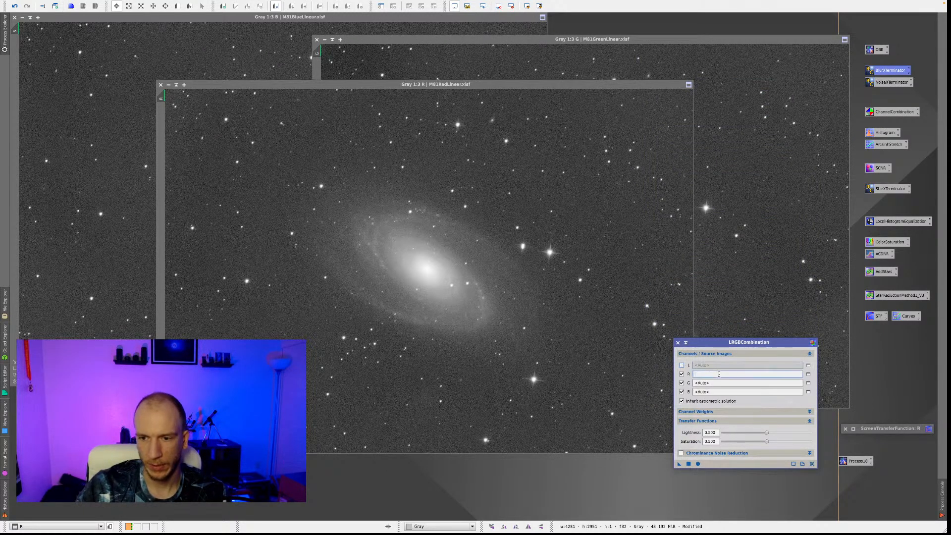
{"action": "type", "text": "R"}
{"action": "key", "text": "Tab"}
{"action": "type", "text": "G"}
{"action": "key", "text": "Tab"}
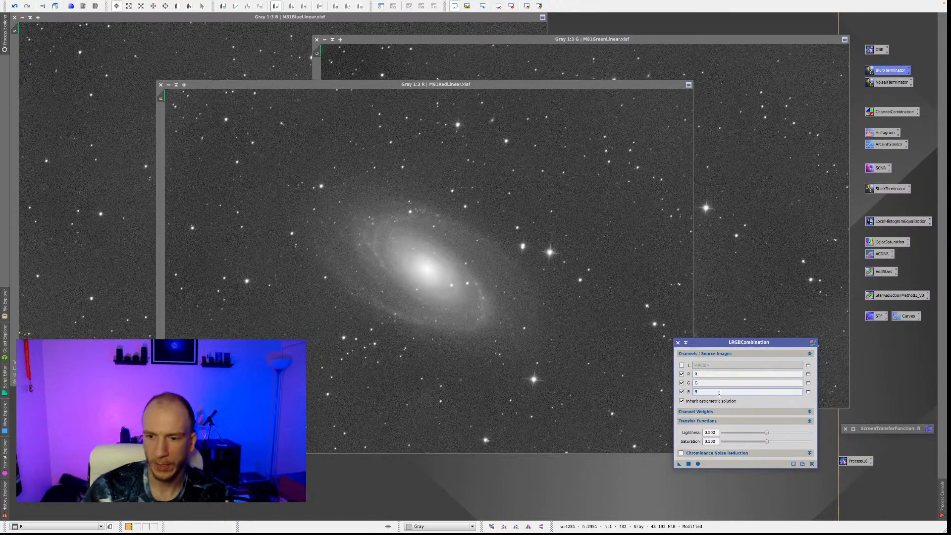
{"action": "left_click", "coordinate": [698, 464]}
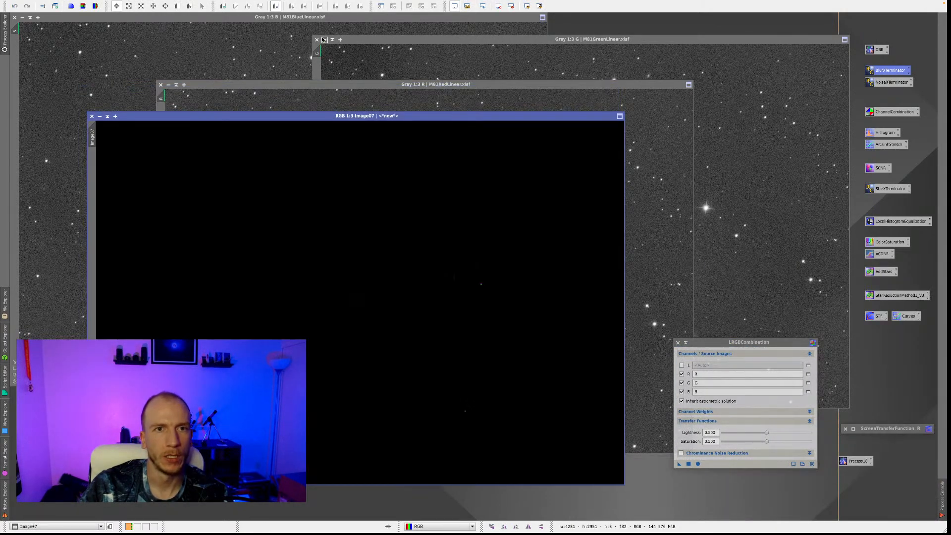
Minimize the G, R and B images, line up their icons in the workspace corner, and move the colour image clear of them.
{"action": "left_click", "coordinate": [324, 39]}
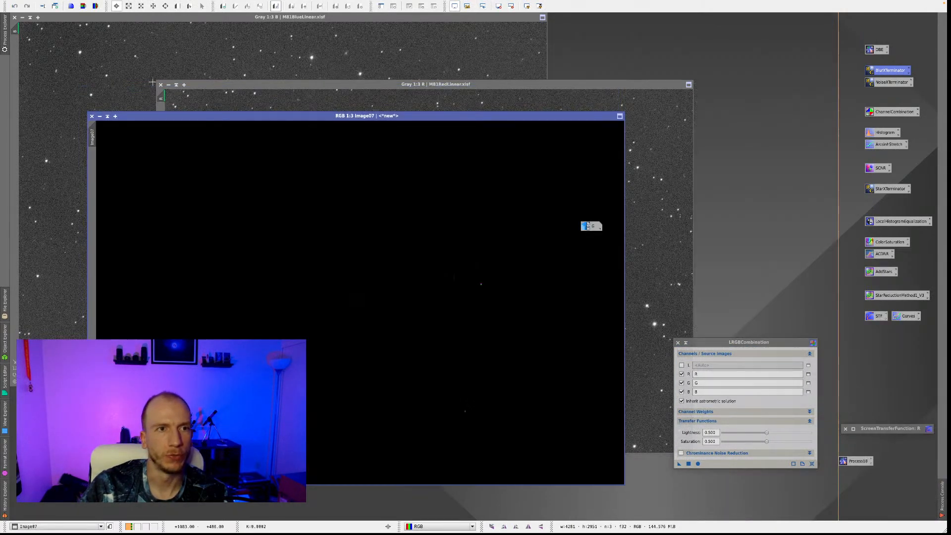
{"action": "left_click", "coordinate": [169, 86]}
{"action": "left_click", "coordinate": [22, 18]}
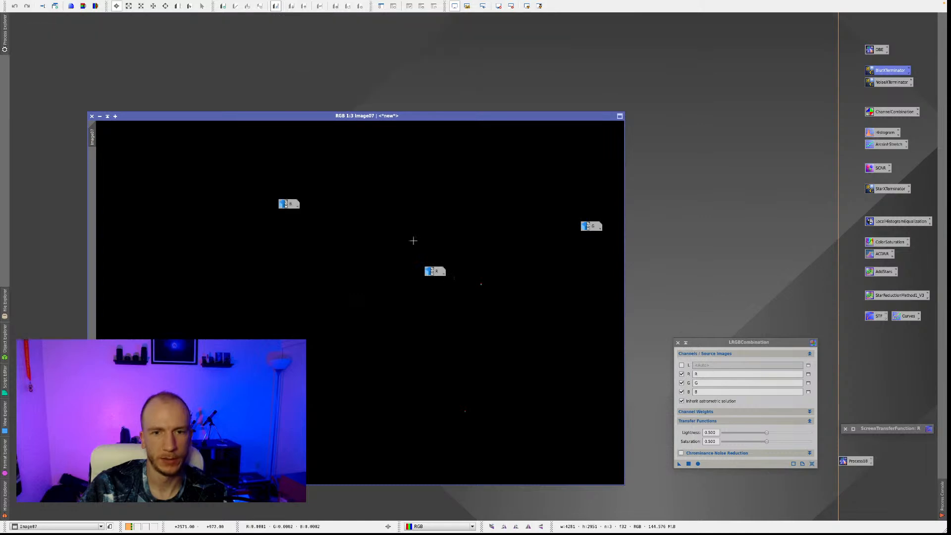
{"action": "left_click_drag", "start_coordinate": [428, 271], "coordinate": [22, 509]}
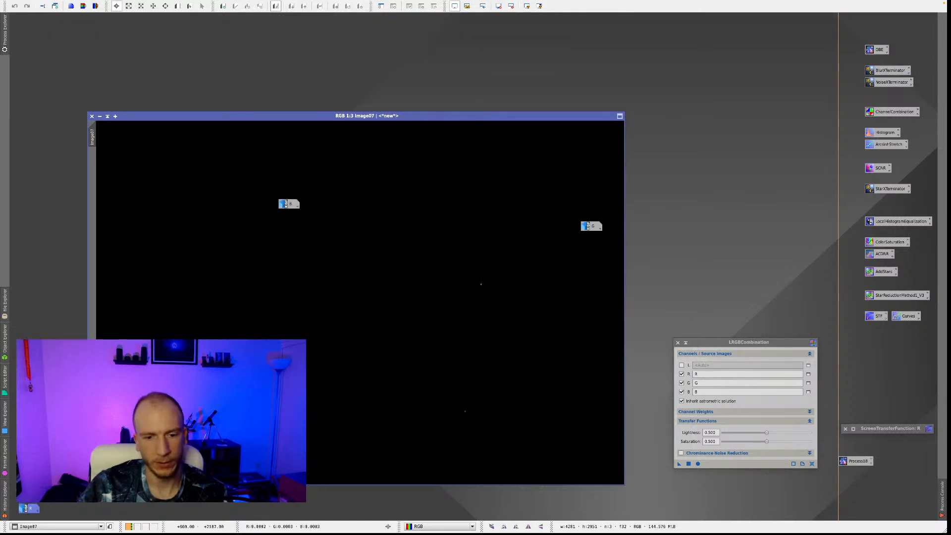
{"action": "left_click_drag", "start_coordinate": [289, 204], "coordinate": [73, 508]}
{"action": "left_click_drag", "start_coordinate": [591, 226], "coordinate": [49, 509]}
{"action": "left_click_drag", "start_coordinate": [371, 119], "coordinate": [276, 15]}
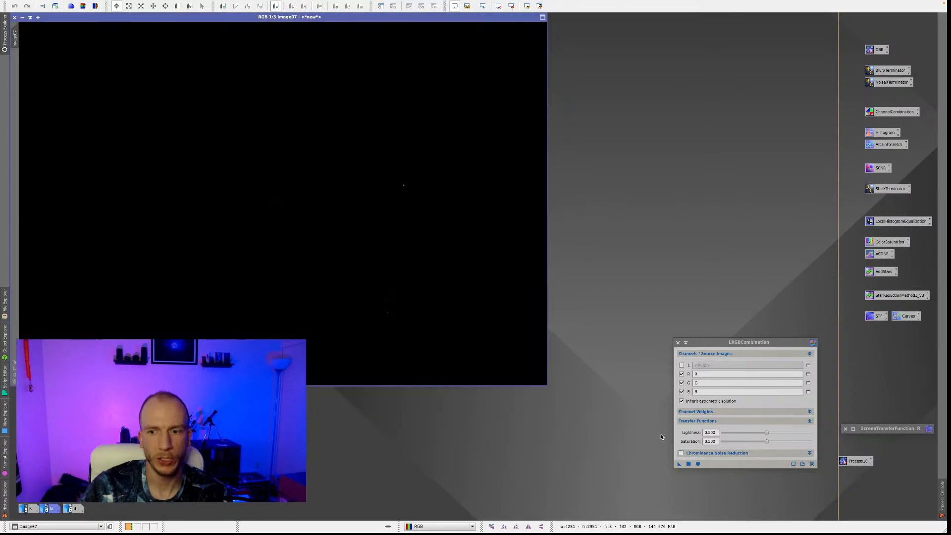
Close LRGBCombination, restore the ScreenTransferFunction window and apply an automatic stretch to the combined colour image.
{"action": "left_click", "coordinate": [677, 343]}
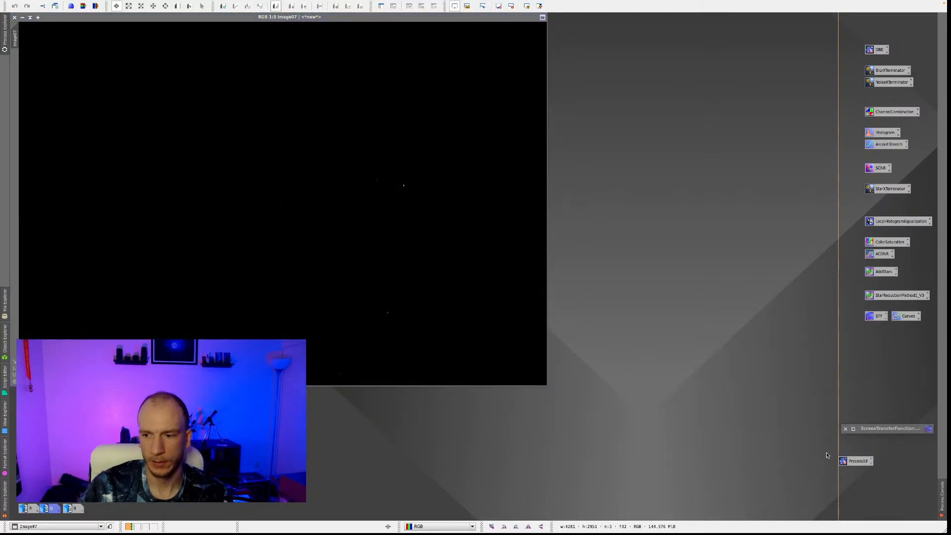
{"action": "left_click", "coordinate": [853, 428]}
{"action": "left_click", "coordinate": [584, 462]}
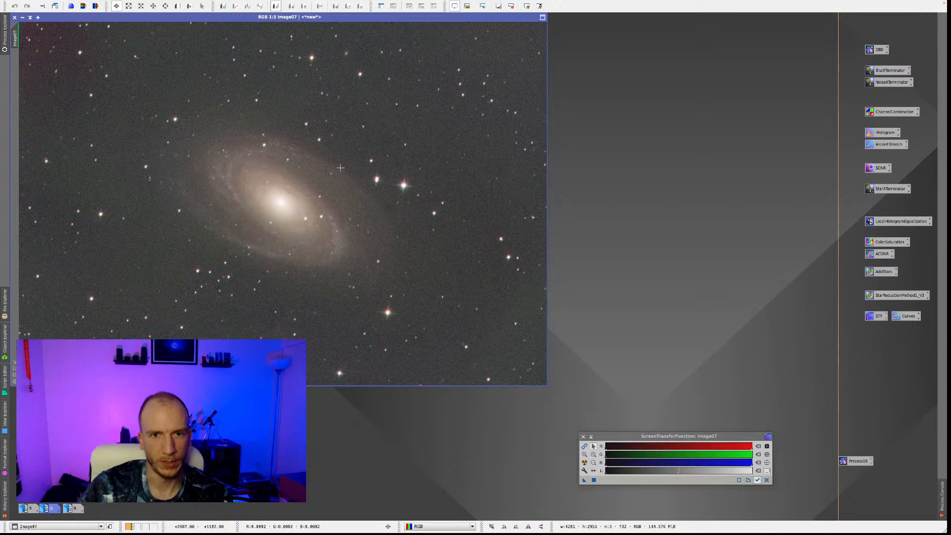
Inspect the stars in the combined colour image up close for channel misalignment and close the image.
{"action": "scroll", "coordinate": [402, 149], "scroll_direction": "up", "scroll_amount": 2}
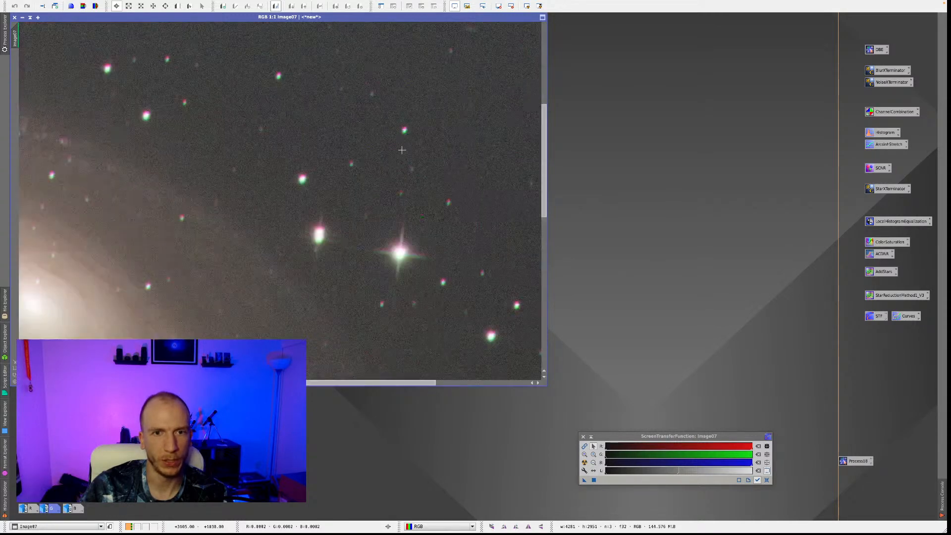
{"action": "scroll", "coordinate": [294, 204], "scroll_direction": "down", "scroll_amount": 2}
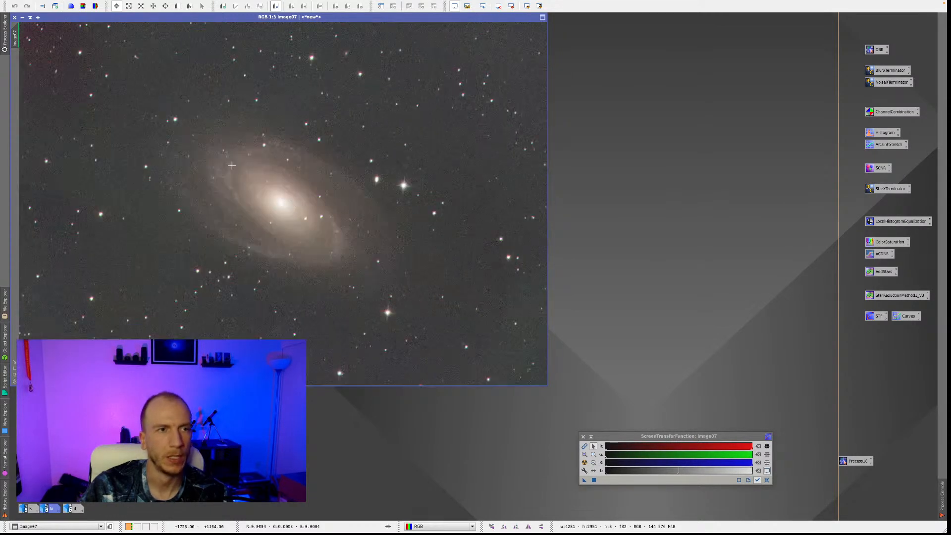
{"action": "left_click", "coordinate": [15, 17]}
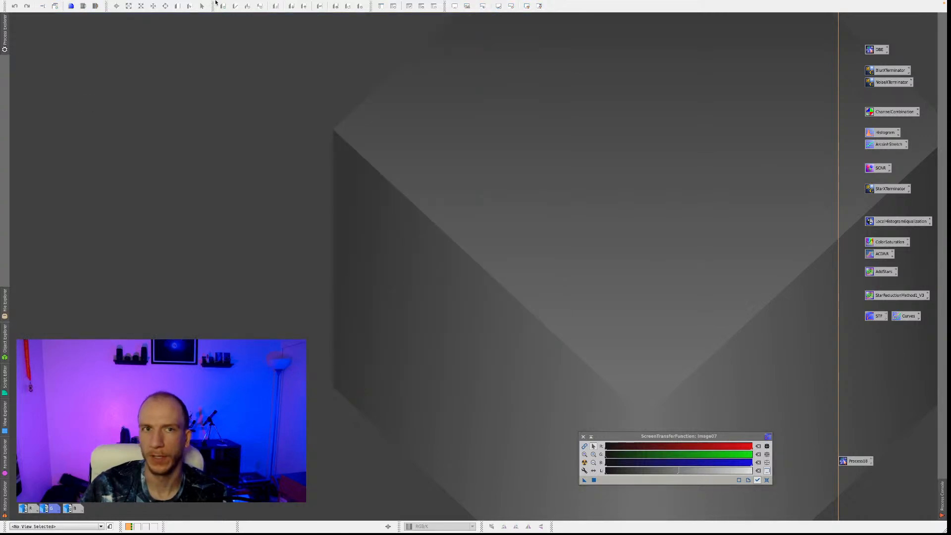
Open StarAlignment and set view R as the reference image.
{"action": "left_click", "coordinate": [194, 4]}
{"action": "mouse_move", "coordinate": [181, 5]}
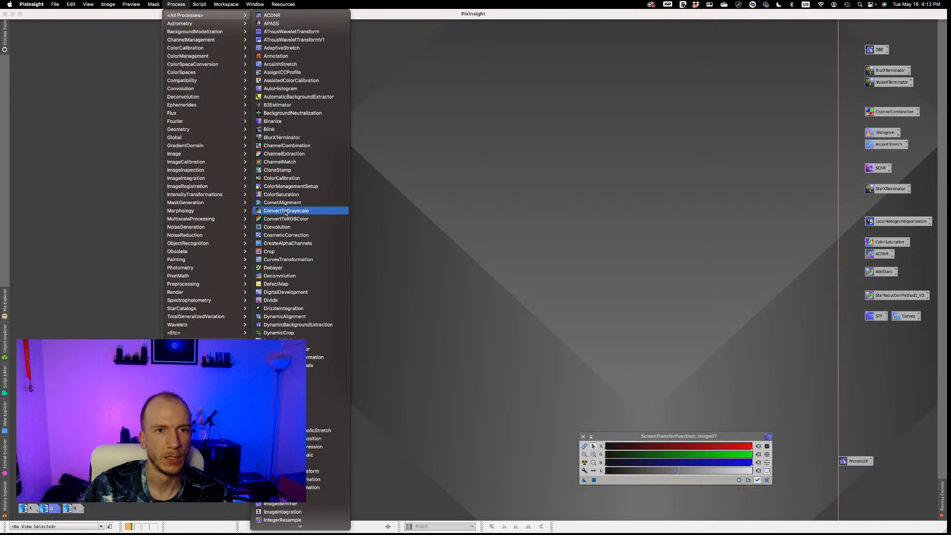
{"action": "scroll", "coordinate": [288, 208], "scroll_direction": "down", "scroll_amount": 5}
{"action": "scroll", "coordinate": [288, 208], "scroll_direction": "down", "scroll_amount": 3}
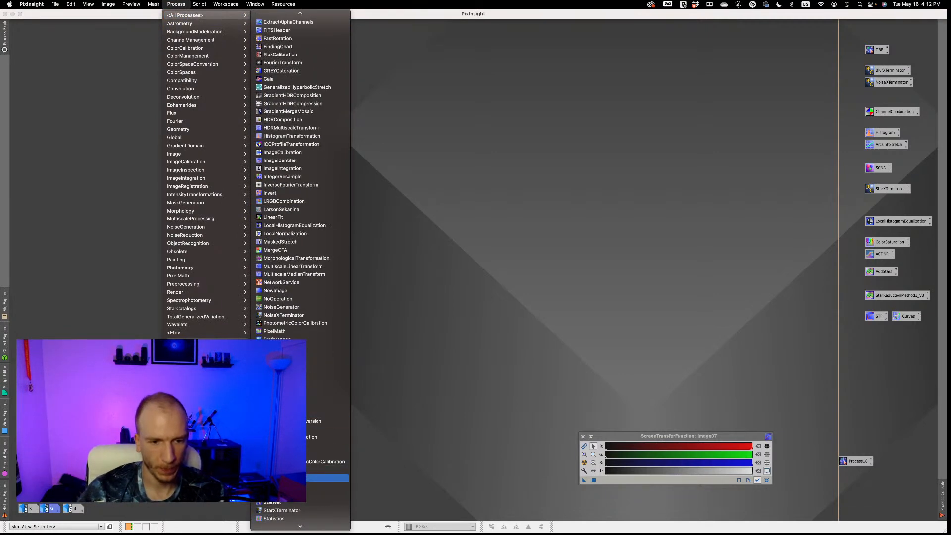
{"action": "left_click", "coordinate": [282, 478]}
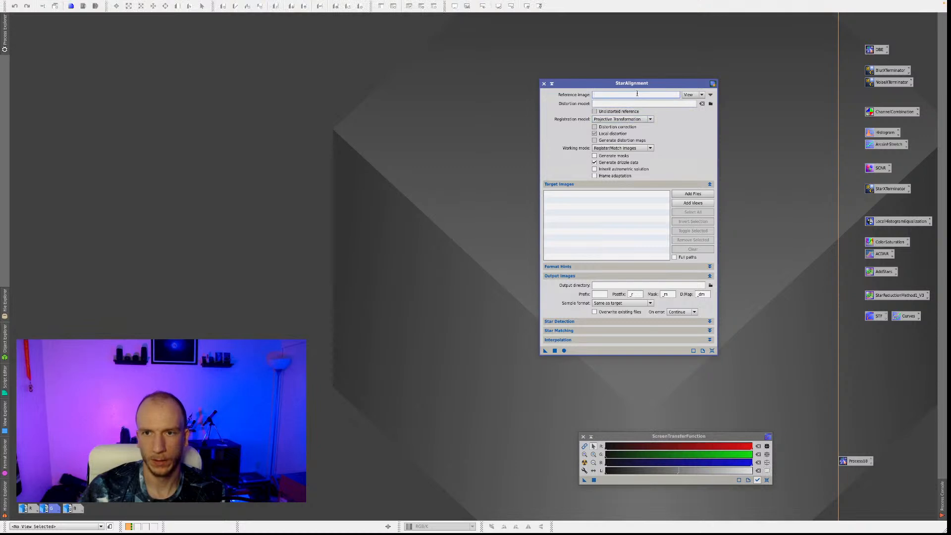
{"action": "left_click", "coordinate": [688, 95]}
{"action": "left_click", "coordinate": [468, 249]}
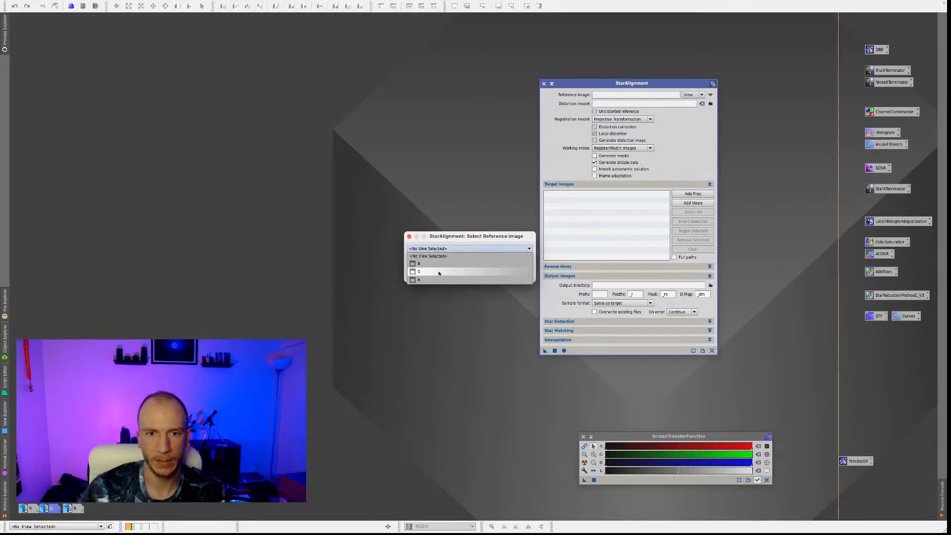
{"action": "left_click", "coordinate": [436, 279]}
{"action": "left_click", "coordinate": [478, 275]}
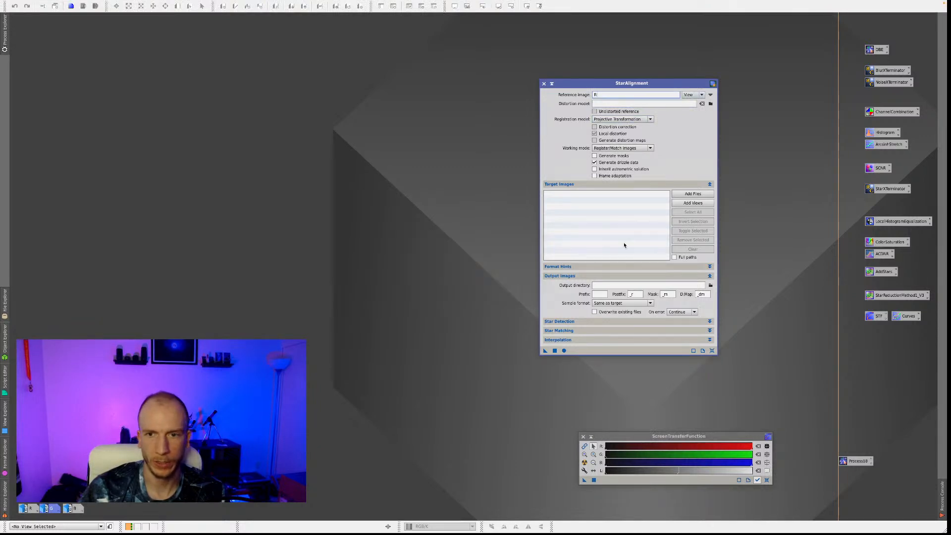
Add views B and G as the StarAlignment targets and run the alignment globally.
{"action": "left_click", "coordinate": [693, 203]}
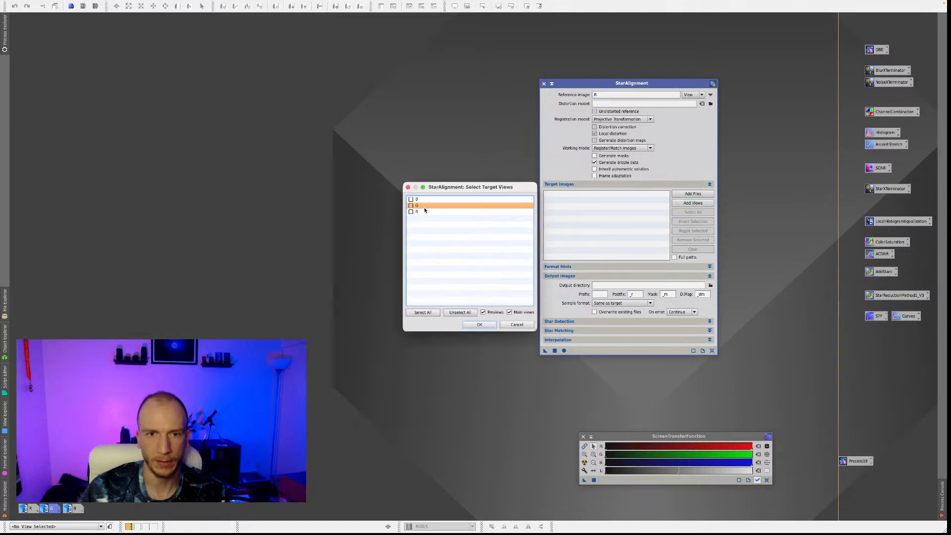
{"action": "left_click", "coordinate": [410, 199]}
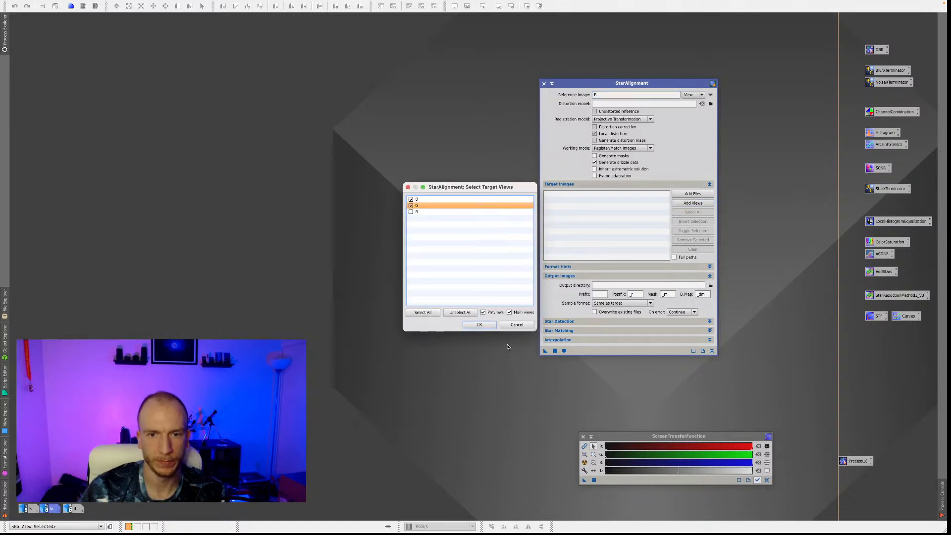
{"action": "left_click", "coordinate": [479, 324]}
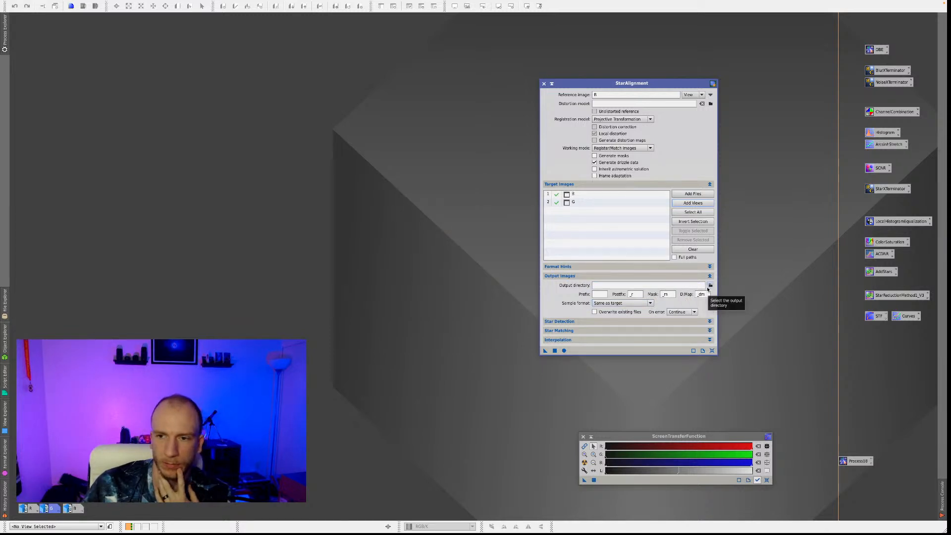
{"action": "left_click", "coordinate": [564, 351]}
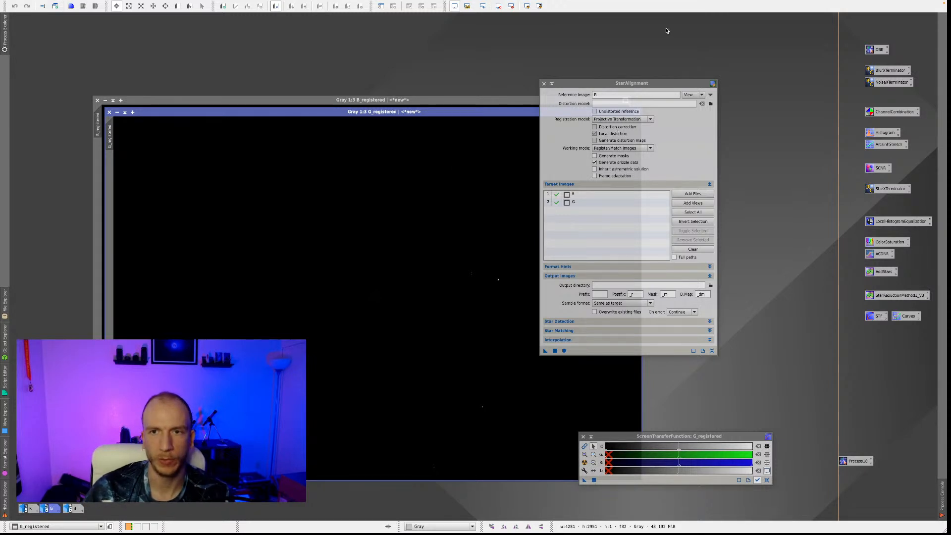
Arrange the B_registered and G_registered images so both are accessible, and close StarAlignment.
{"action": "left_click_drag", "start_coordinate": [615, 83], "coordinate": [748, 82]}
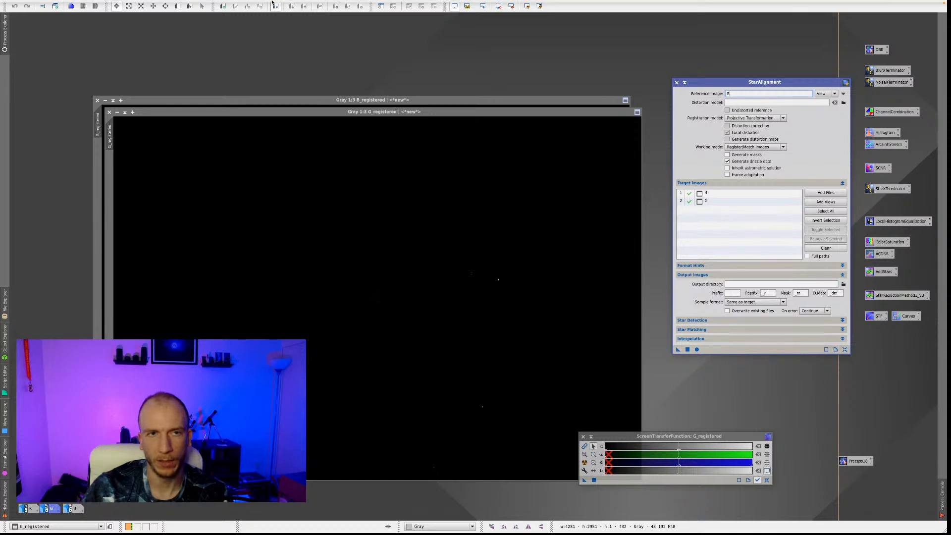
{"action": "left_click", "coordinate": [176, 4]}
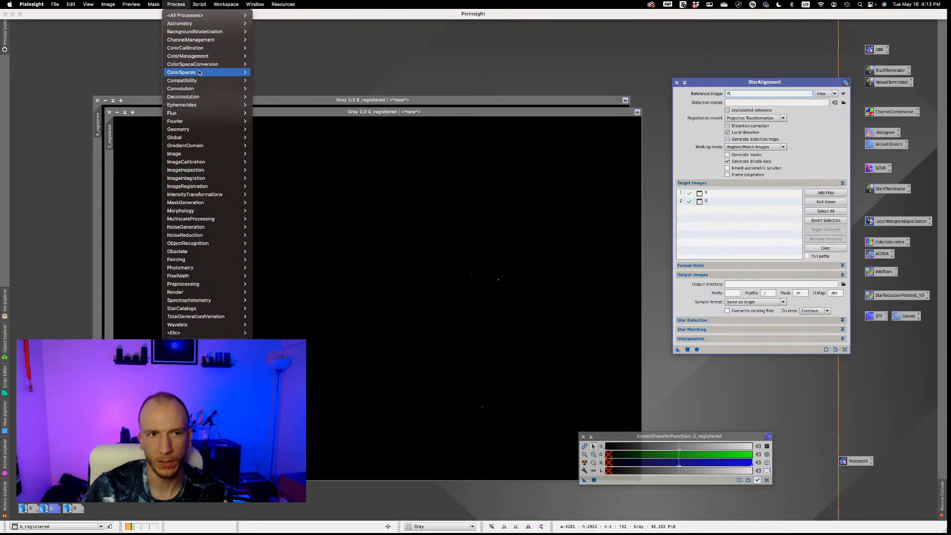
{"action": "mouse_move", "coordinate": [199, 73]}
{"action": "left_click", "coordinate": [490, 175]}
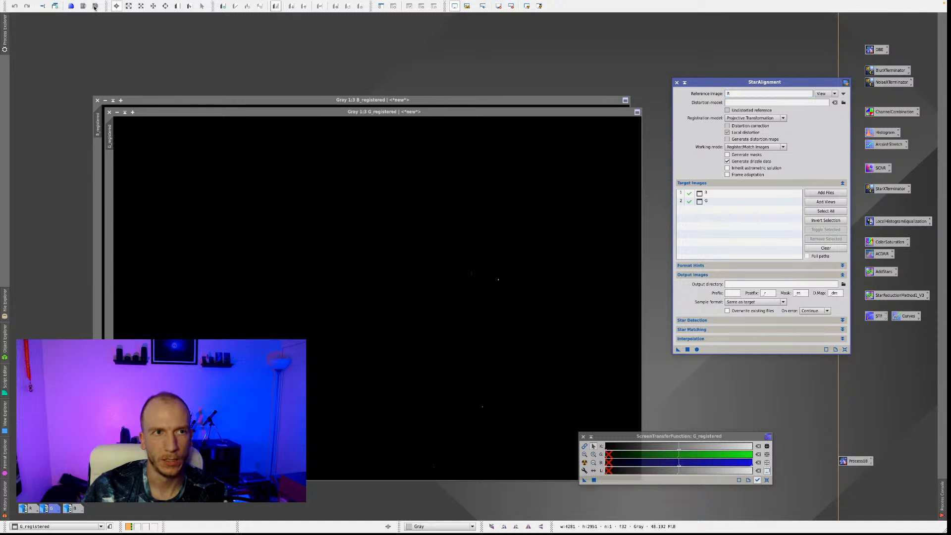
{"action": "left_click_drag", "start_coordinate": [193, 100], "coordinate": [109, 17]}
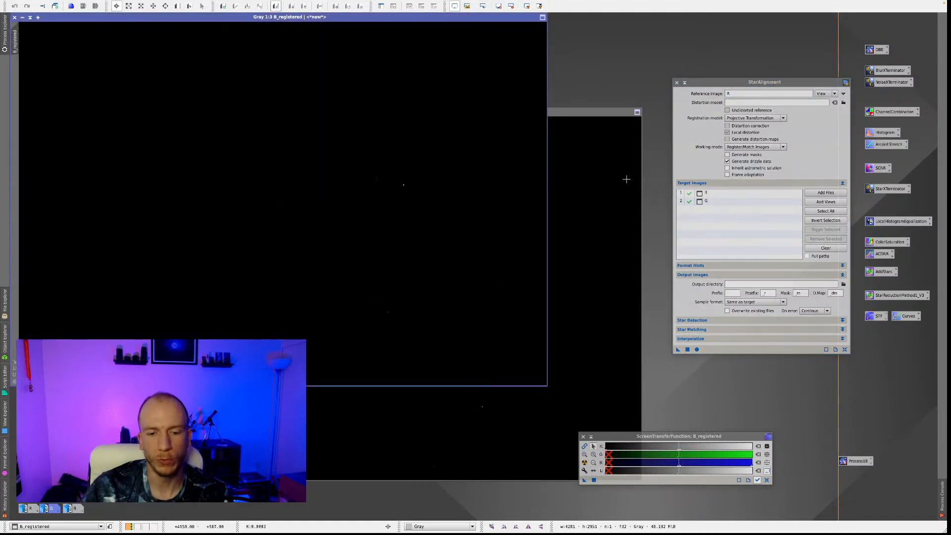
{"action": "left_click", "coordinate": [627, 179]}
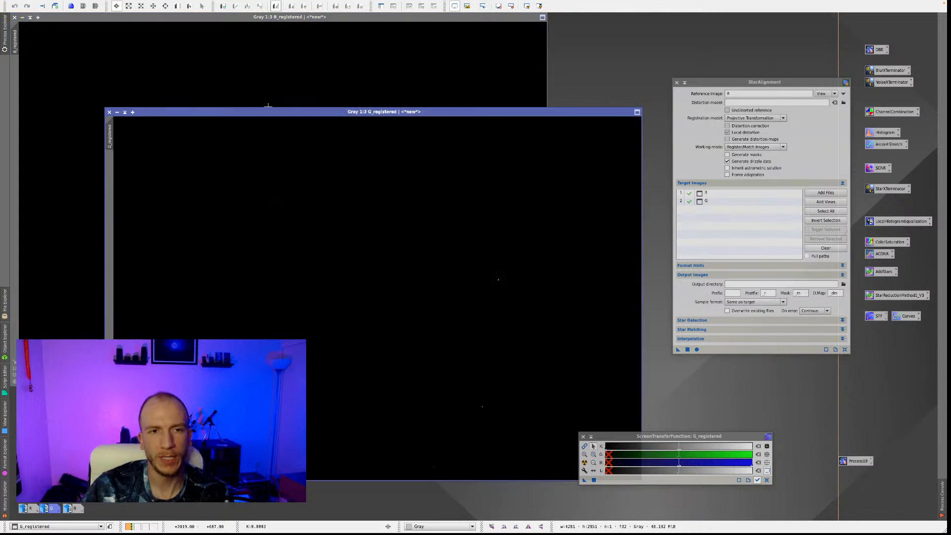
{"action": "left_click_drag", "start_coordinate": [280, 111], "coordinate": [275, 17]}
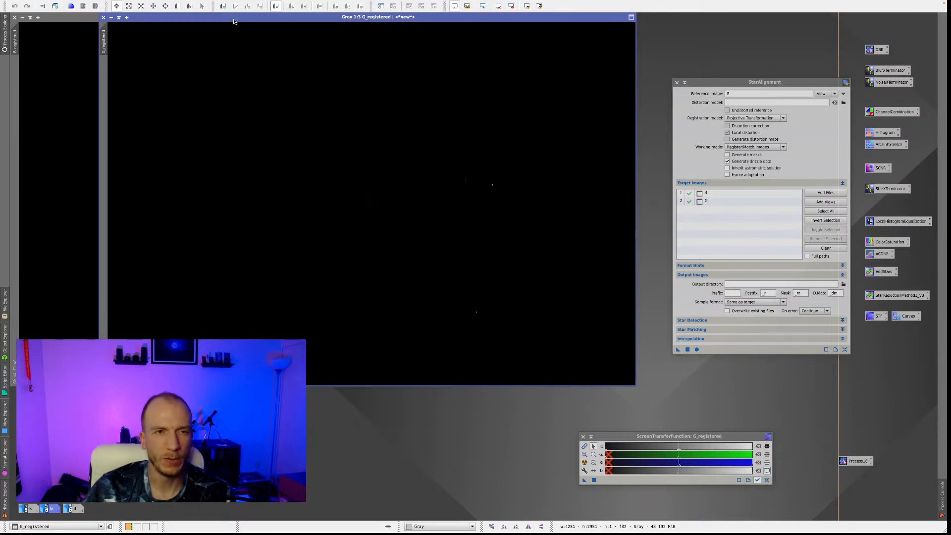
{"action": "left_click_drag", "start_coordinate": [234, 22], "coordinate": [179, 19]}
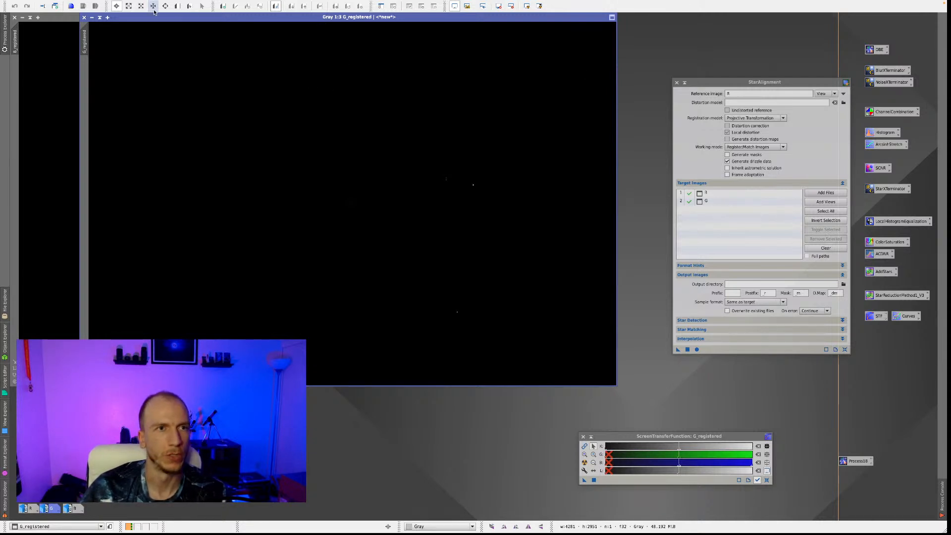
{"action": "mouse_move", "coordinate": [134, 21]}
{"action": "left_mouse_down"}
{"action": "mouse_move", "coordinate": [130, 29]}
{"action": "mouse_move", "coordinate": [138, 21]}
{"action": "left_mouse_up"}
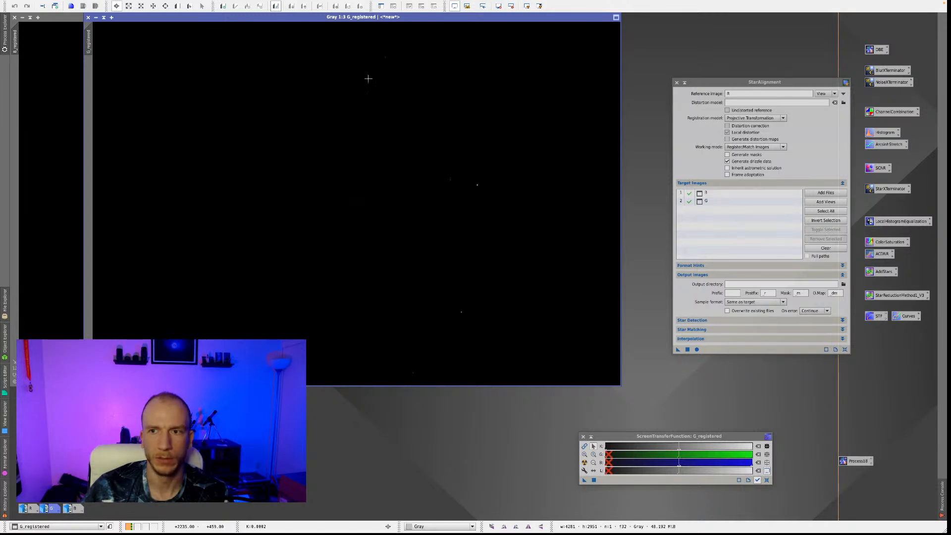
{"action": "left_click", "coordinate": [677, 83]}
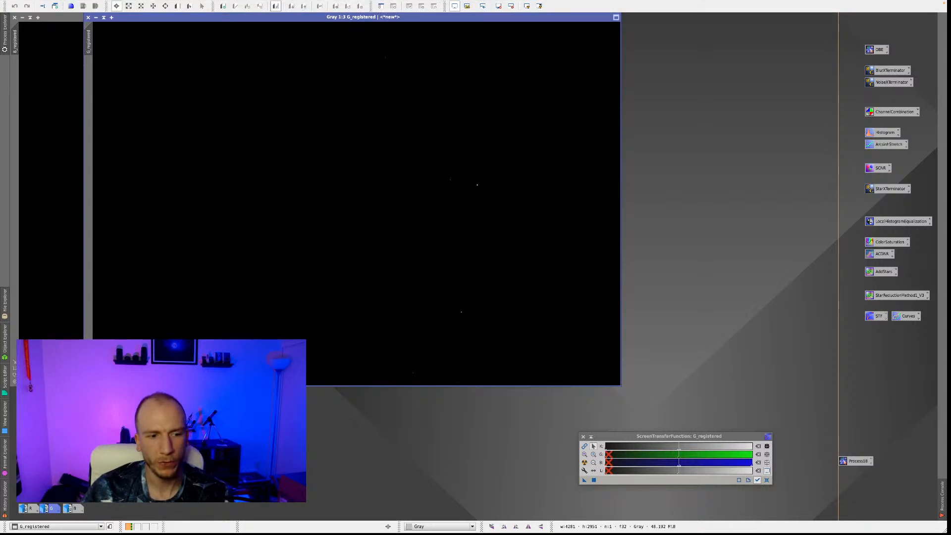
Close the original unaligned B and G images together without saving their changes.
{"action": "left_click_drag", "start_coordinate": [55, 509], "coordinate": [243, 502]}
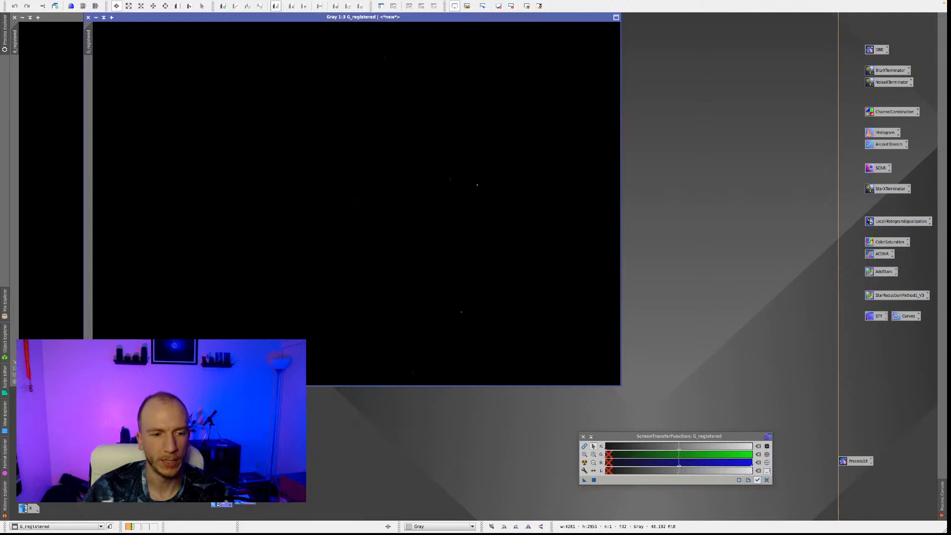
{"action": "right_click", "coordinate": [243, 498]}
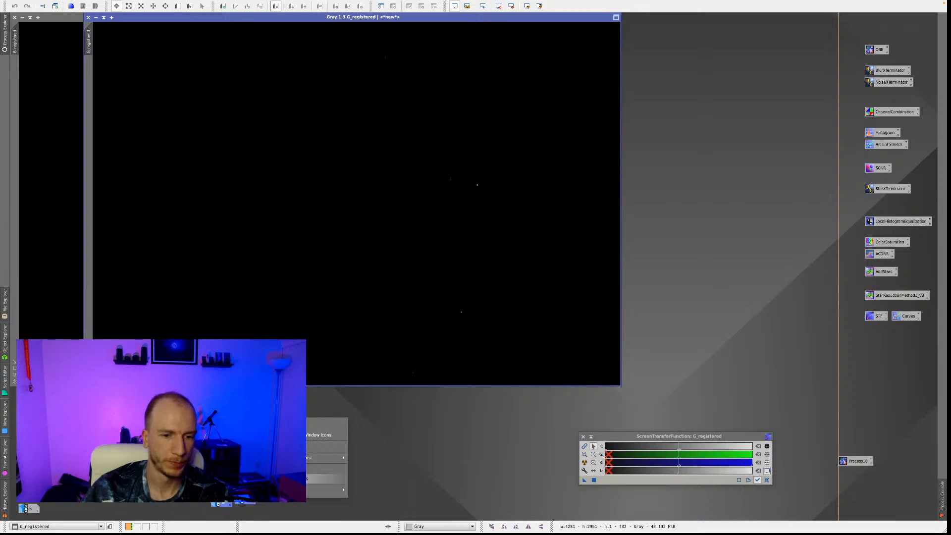
{"action": "left_click", "coordinate": [283, 479]}
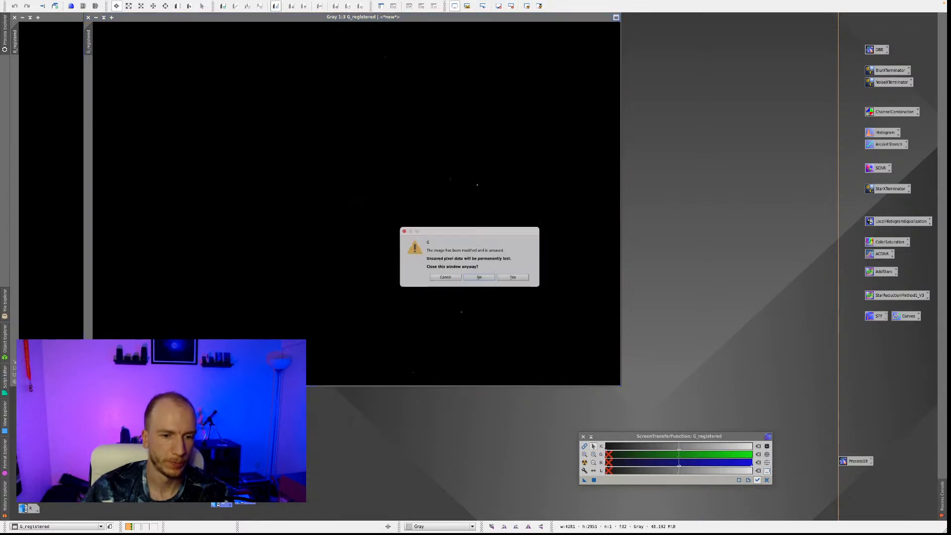
{"action": "left_click", "coordinate": [513, 277]}
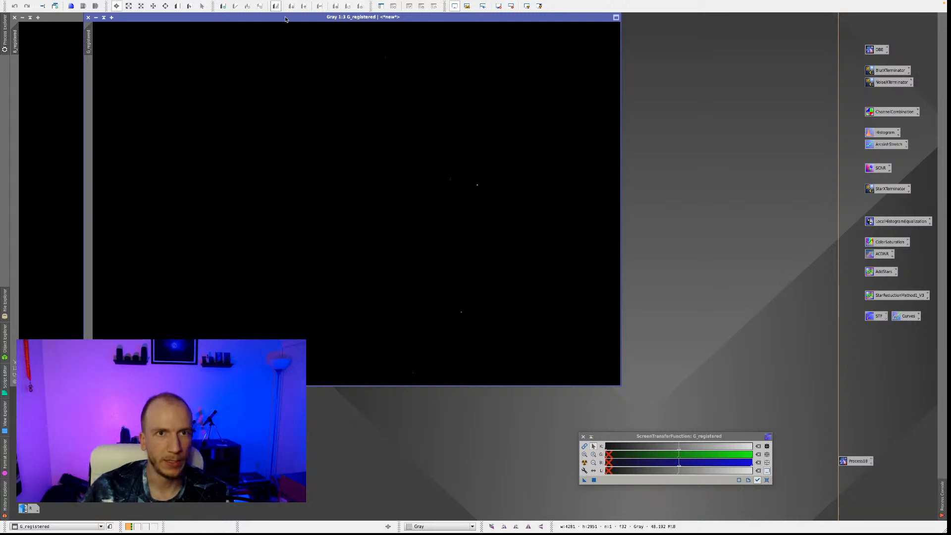
Spread the two registered images apart and apply an automatic screen stretch to G_registered and B_registered.
{"action": "left_click_drag", "start_coordinate": [286, 21], "coordinate": [442, 22]}
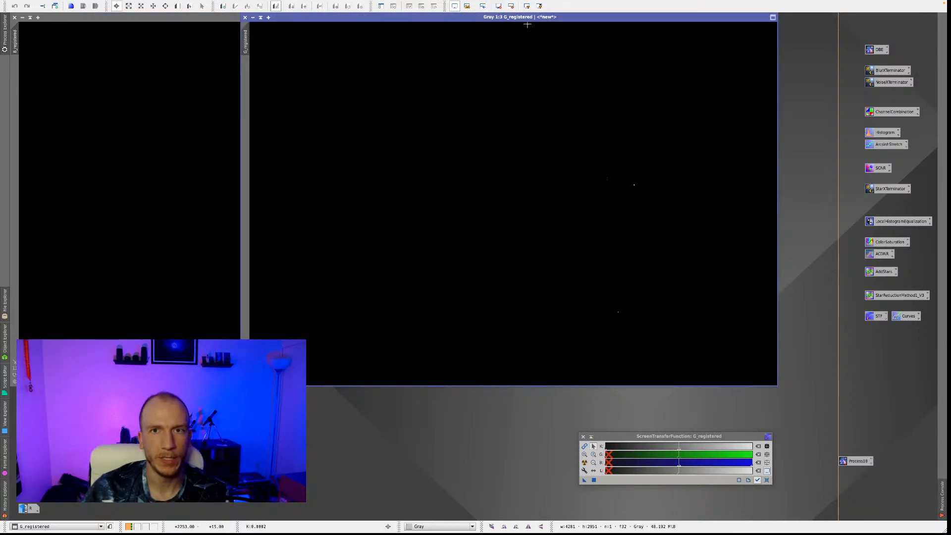
{"action": "left_click", "coordinate": [527, 6]}
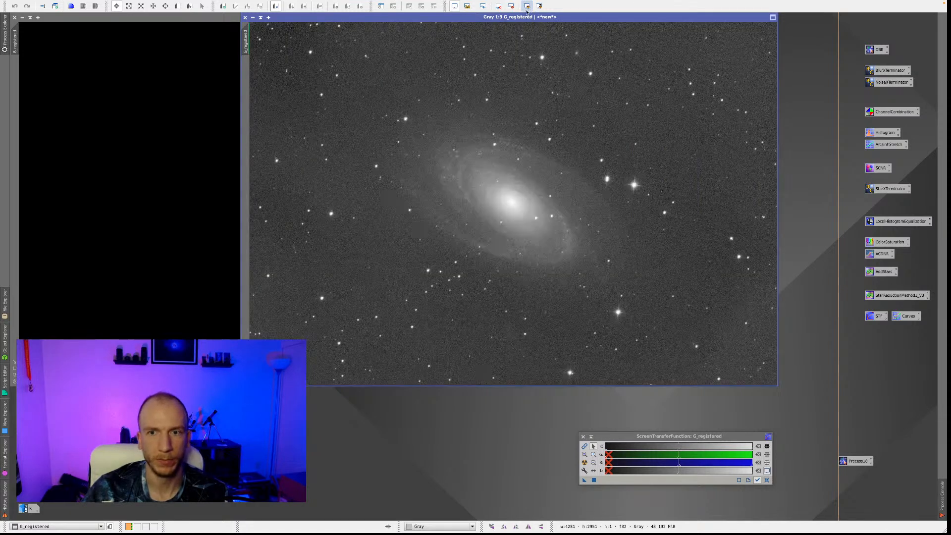
{"action": "left_click", "coordinate": [161, 132]}
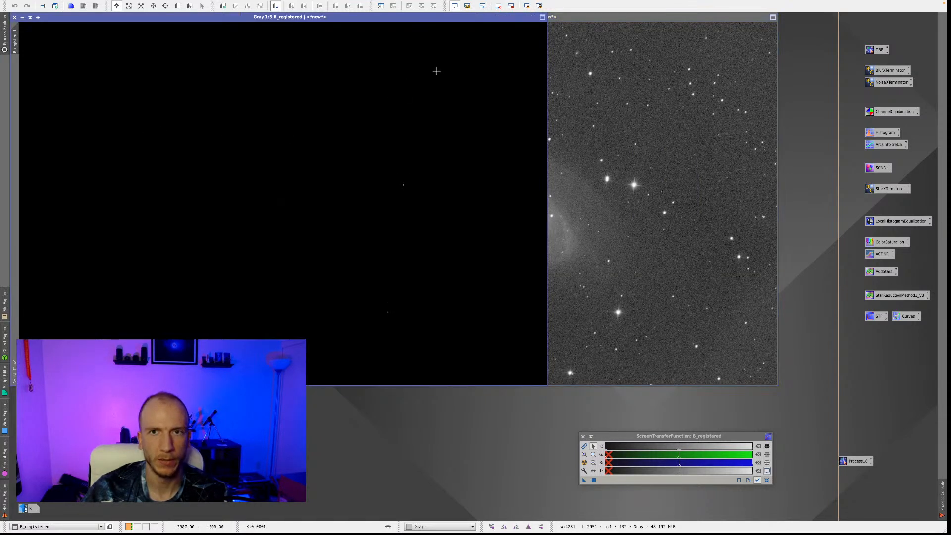
{"action": "left_click", "coordinate": [528, 6]}
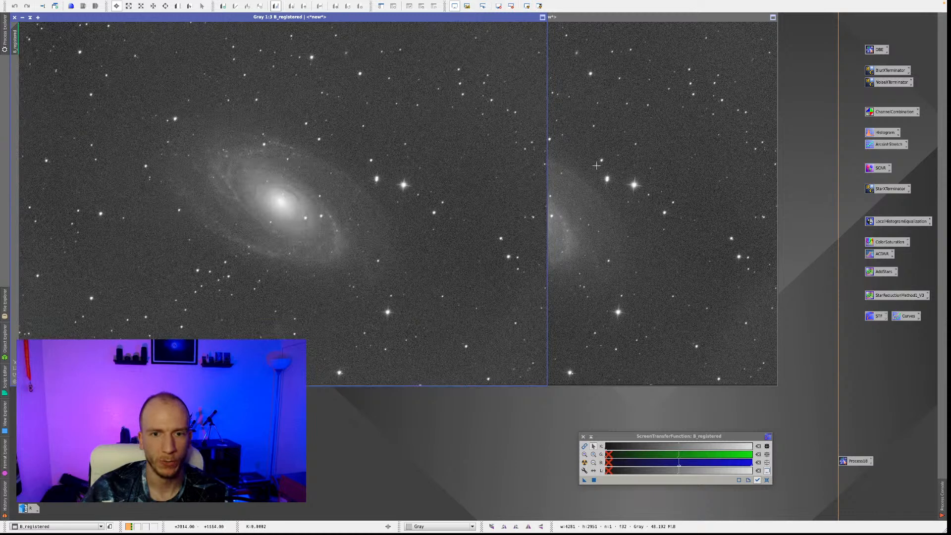
{"action": "left_click", "coordinate": [619, 158]}
Rename the view B_registered as B and the view G_registered as G.
{"action": "left_click", "coordinate": [218, 179]}
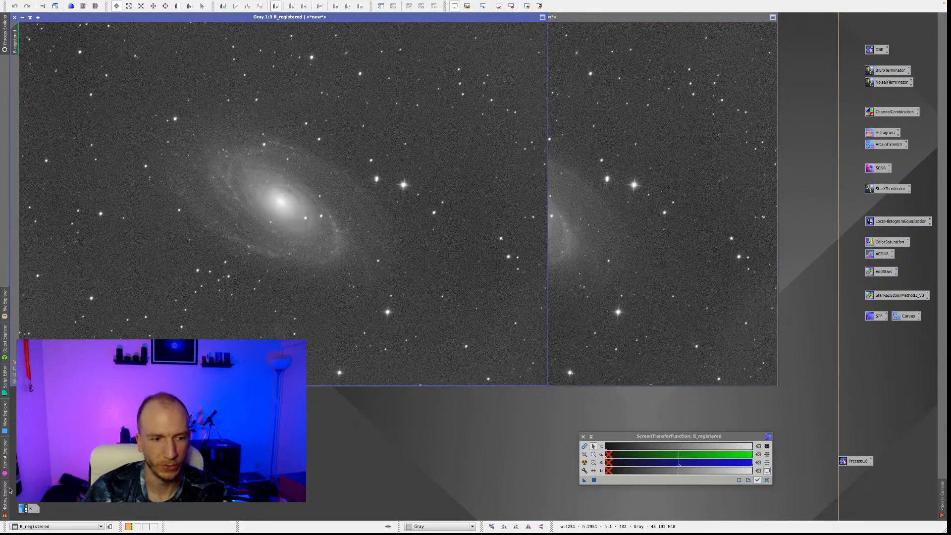
{"action": "right_click", "coordinate": [246, 236]}
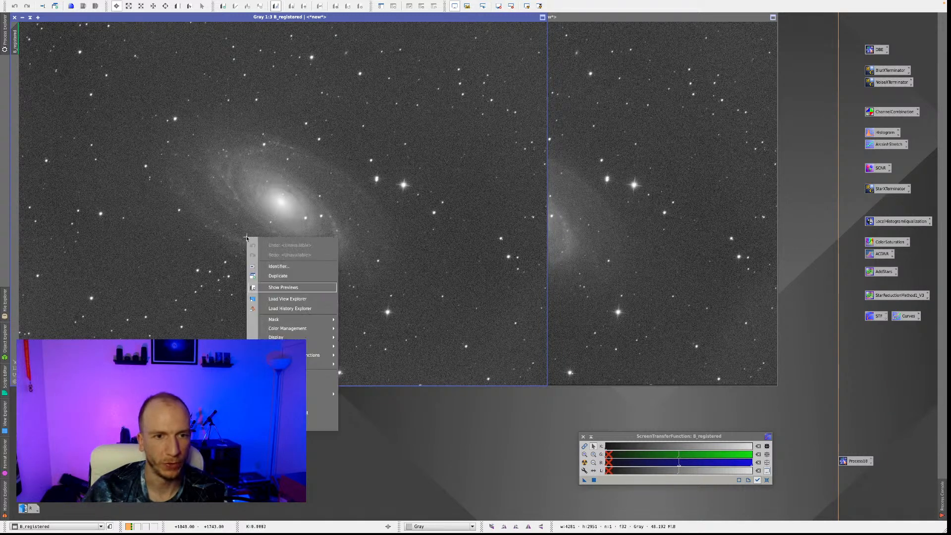
{"action": "left_click", "coordinate": [296, 266]}
{"action": "key", "text": "Escape"}
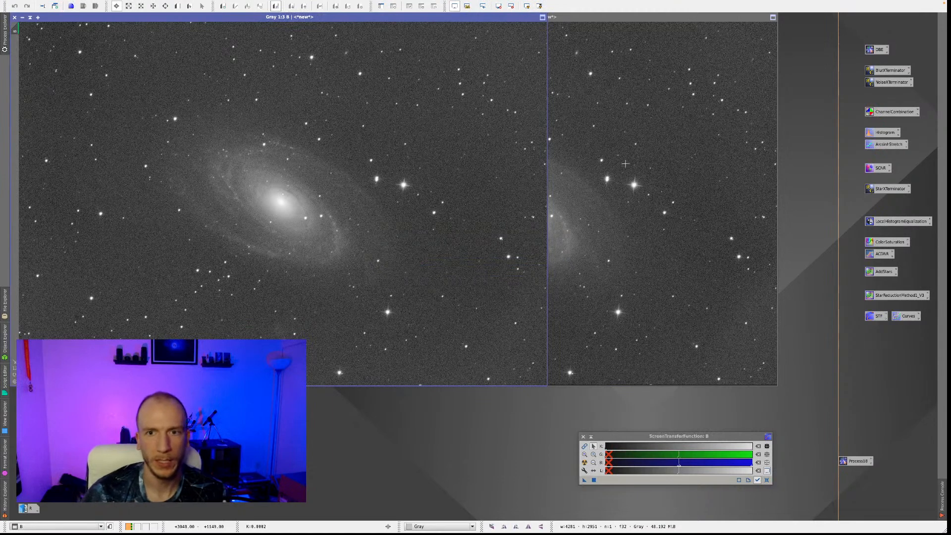
{"action": "left_click", "coordinate": [625, 168]}
{"action": "right_click", "coordinate": [627, 170]}
{"action": "left_click", "coordinate": [654, 200]}
{"action": "type", "text": "G"}
{"action": "key", "text": "Return"}
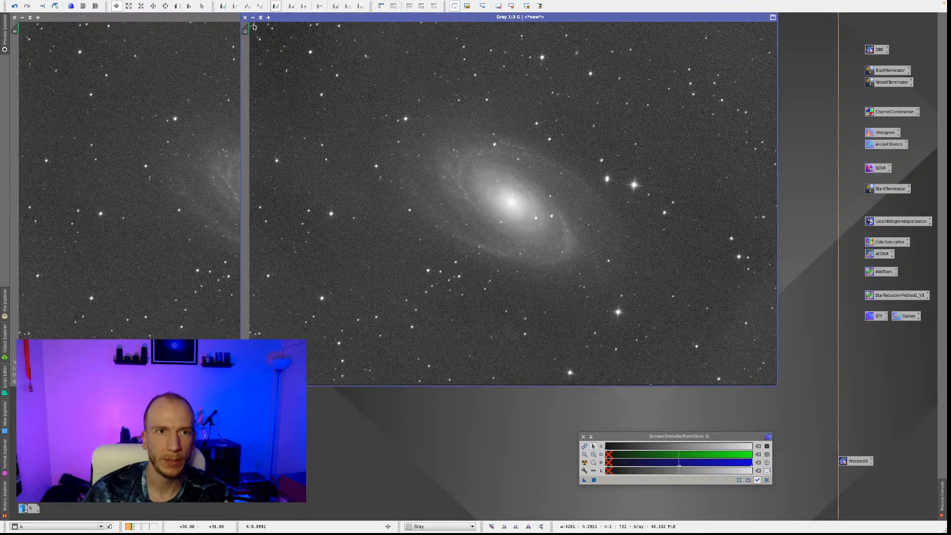
Minimize the G and B images and line up their icons beside the R icon.
{"action": "left_click", "coordinate": [252, 17]}
{"action": "left_click", "coordinate": [24, 19]}
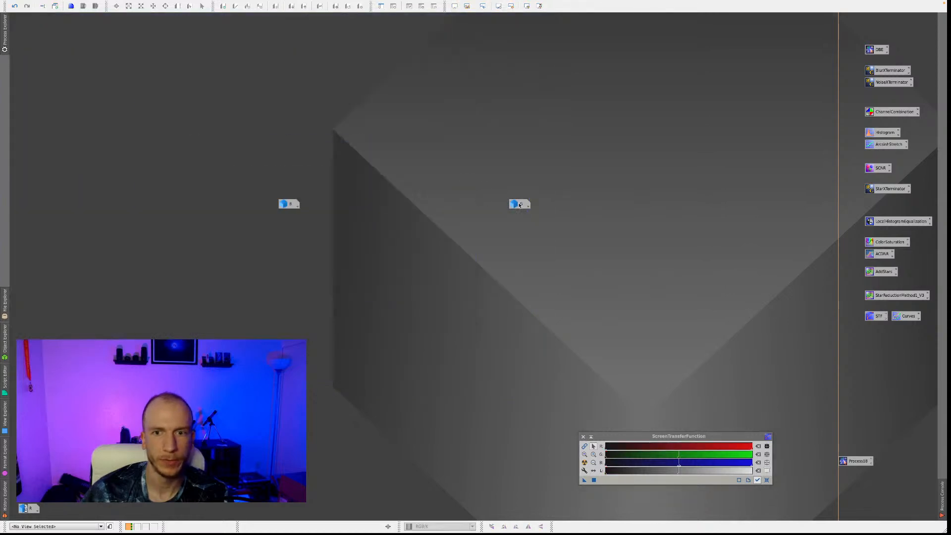
{"action": "left_click", "coordinate": [285, 208]}
{"action": "left_click_drag", "start_coordinate": [76, 513], "coordinate": [78, 510]}
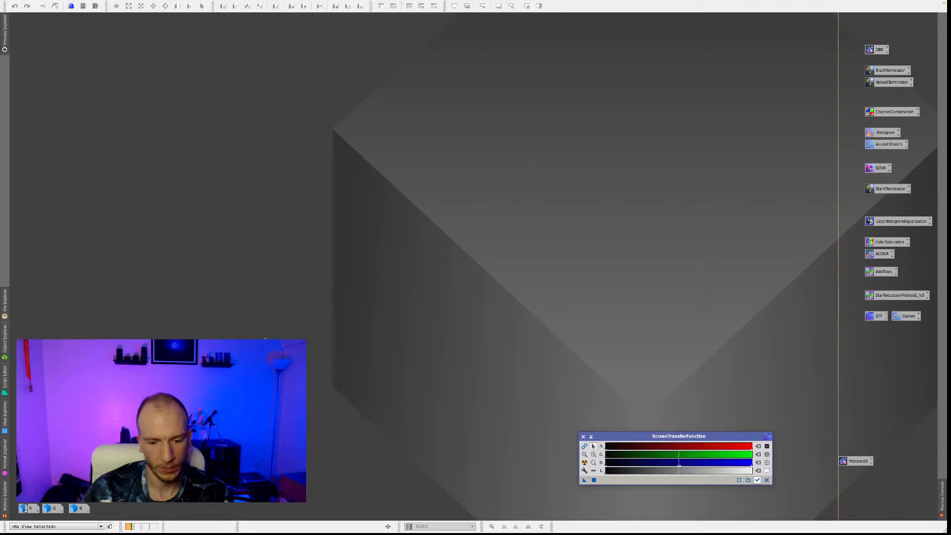
Open LRGBCombination and combine the aligned R, G and B views globally, leaving L disabled.
{"action": "mouse_move", "coordinate": [281, 2]}
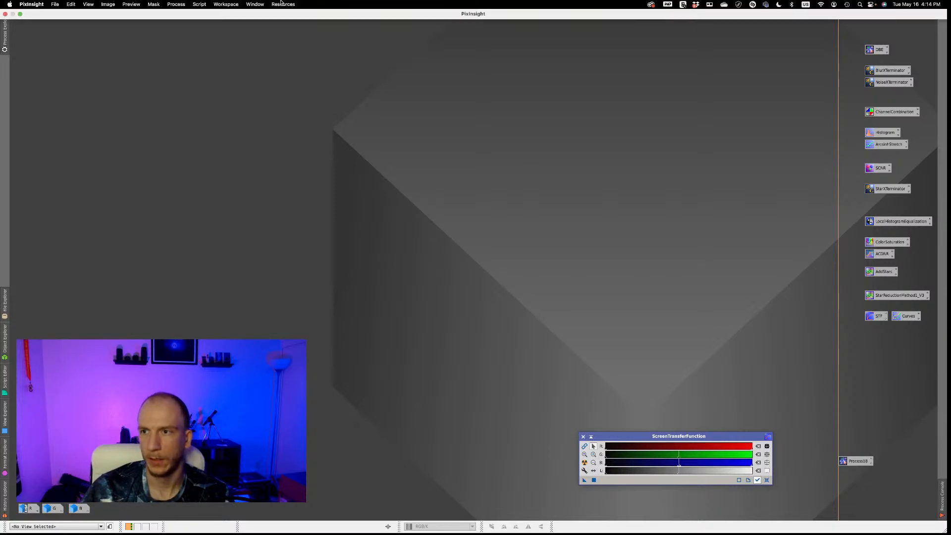
{"action": "left_click", "coordinate": [176, 4]}
{"action": "mouse_move", "coordinate": [198, 16]}
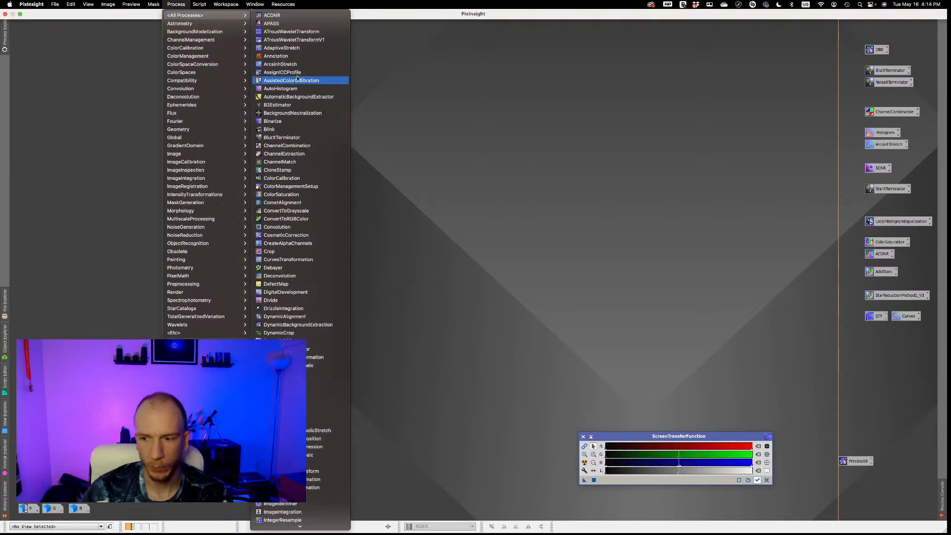
{"action": "scroll", "coordinate": [295, 173], "scroll_direction": "down", "scroll_amount": 3}
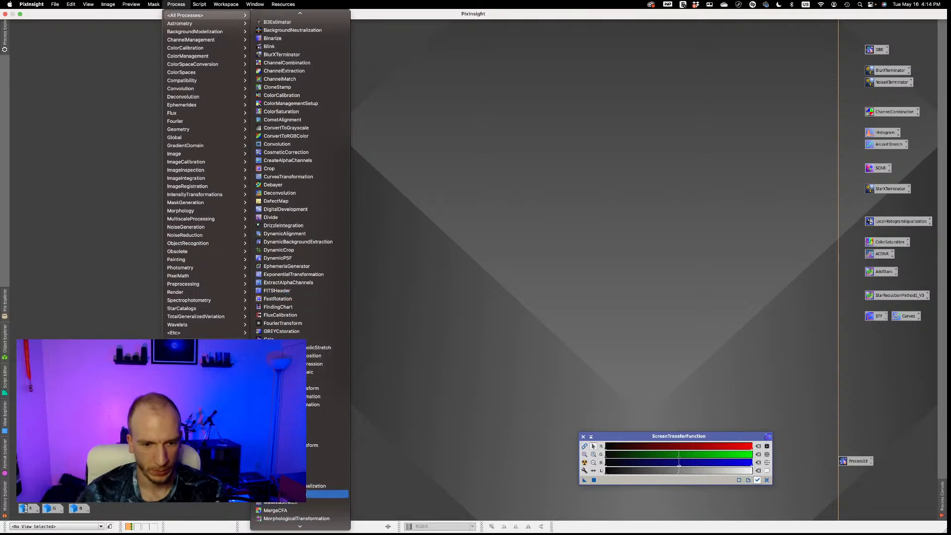
{"action": "left_click", "coordinate": [287, 461]}
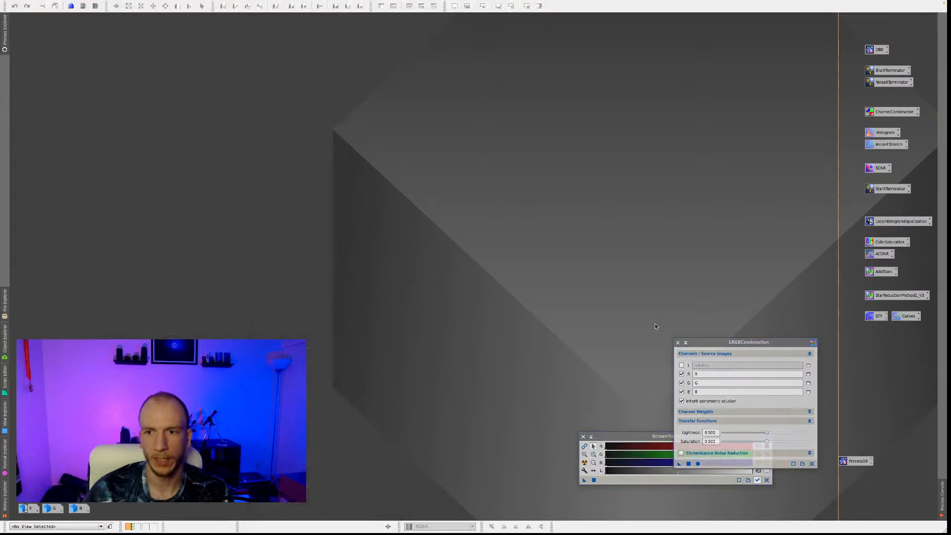
{"action": "left_click", "coordinate": [699, 464]}
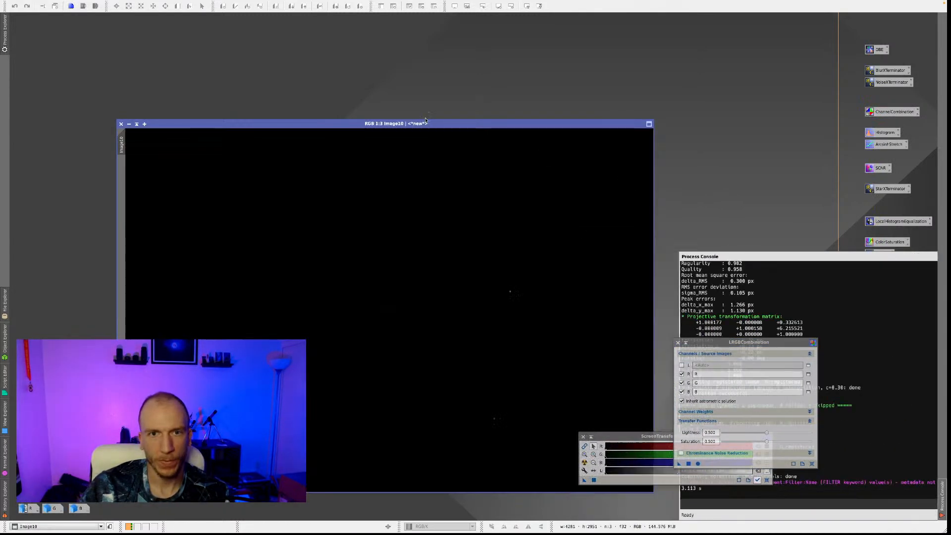
Move the new colour image into the workspace corner, apply an automatic screen stretch and collapse LRGBCombination.
{"action": "left_click_drag", "start_coordinate": [425, 121], "coordinate": [319, 14]}
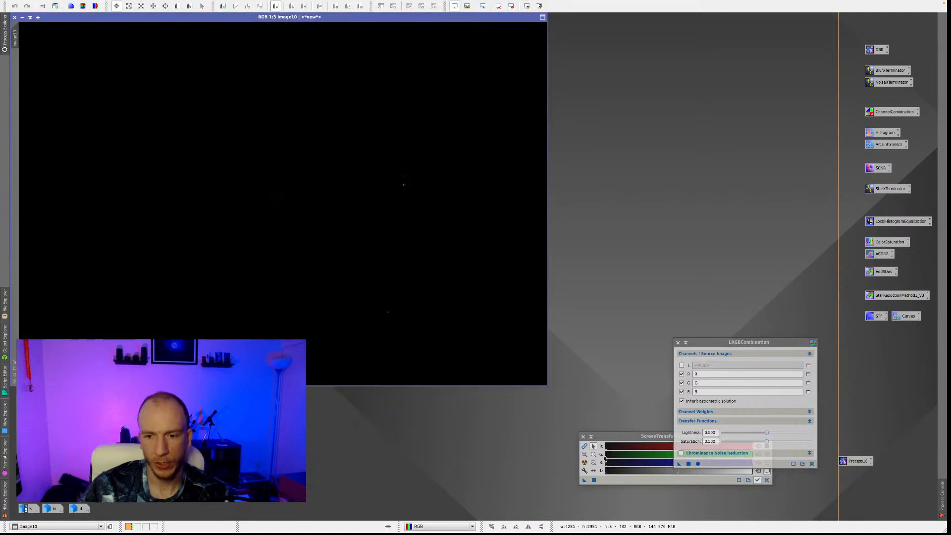
{"action": "left_click", "coordinate": [585, 462]}
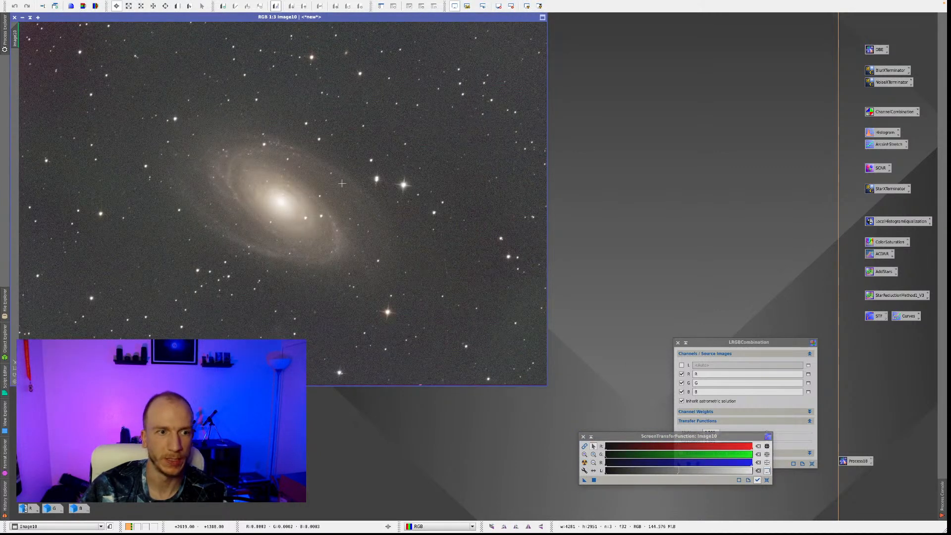
{"action": "left_click", "coordinate": [686, 342]}
Examine the stars in the new colour image up close for channel misalignment.
{"action": "scroll", "coordinate": [355, 183], "scroll_direction": "up", "scroll_amount": 1}
{"action": "scroll", "coordinate": [437, 155], "scroll_direction": "up", "scroll_amount": 1}
{"action": "scroll", "coordinate": [437, 155], "scroll_direction": "up", "scroll_amount": 1}
{"action": "scroll", "coordinate": [437, 155], "scroll_direction": "down", "scroll_amount": 1}
{"action": "left_click_drag", "start_coordinate": [543, 159], "coordinate": [547, 75]}
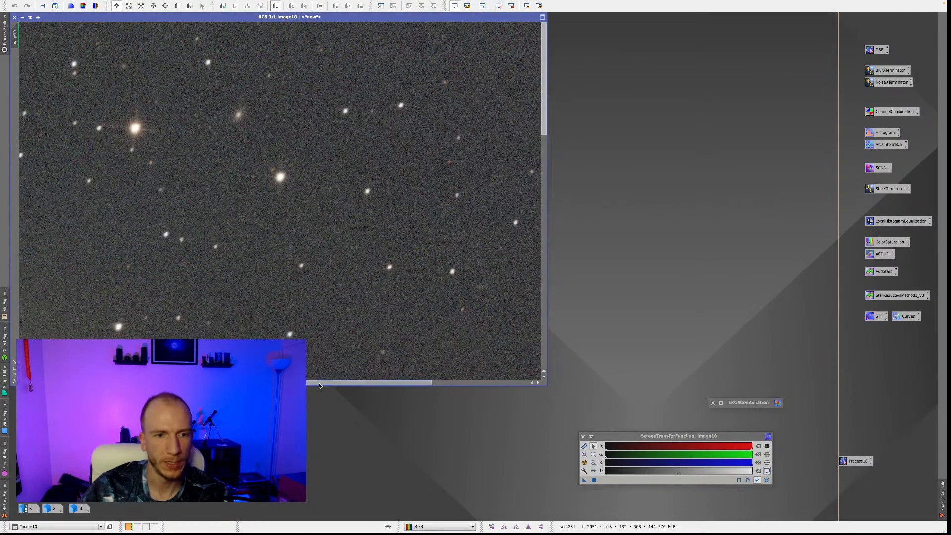
{"action": "scroll", "coordinate": [223, 247], "scroll_direction": "down", "scroll_amount": 2}
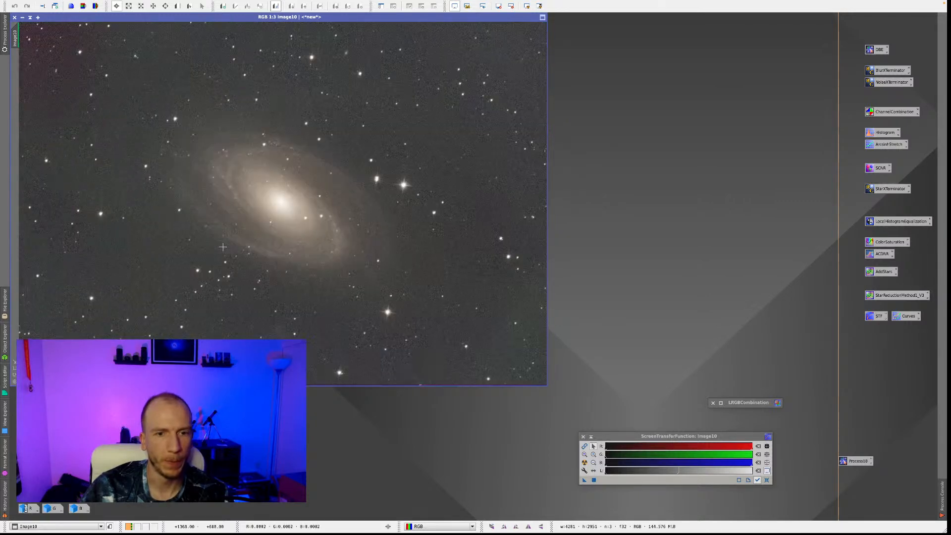
Clear ScreenTransferFunction and LRGBCombination out of the way and open the saved BlurXTerminator process.
{"action": "left_click", "coordinate": [598, 438]}
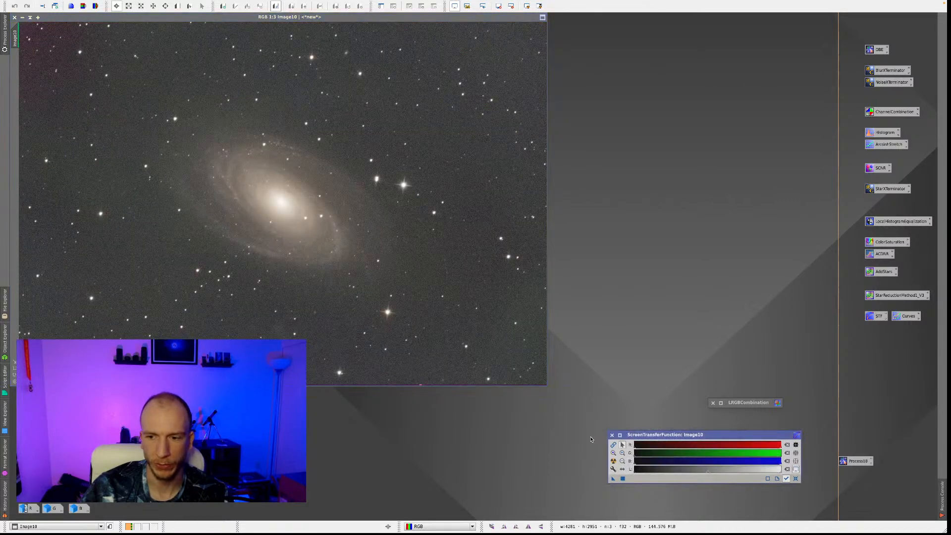
{"action": "left_click", "coordinate": [720, 403]}
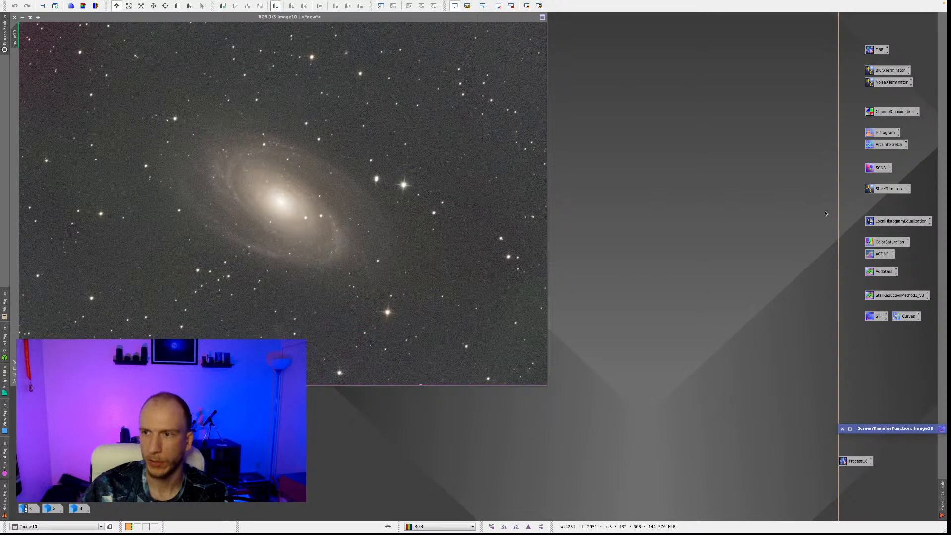
{"action": "double_click", "coordinate": [888, 71]}
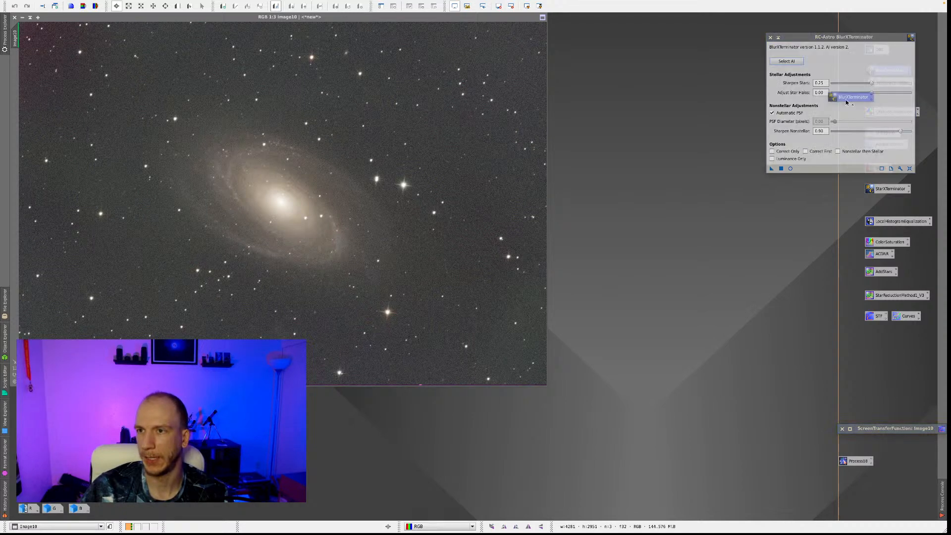
Move BlurXTerminator clear of the image, define a preview around the galaxy and open that preview.
{"action": "left_click_drag", "start_coordinate": [819, 38], "coordinate": [740, 77]}
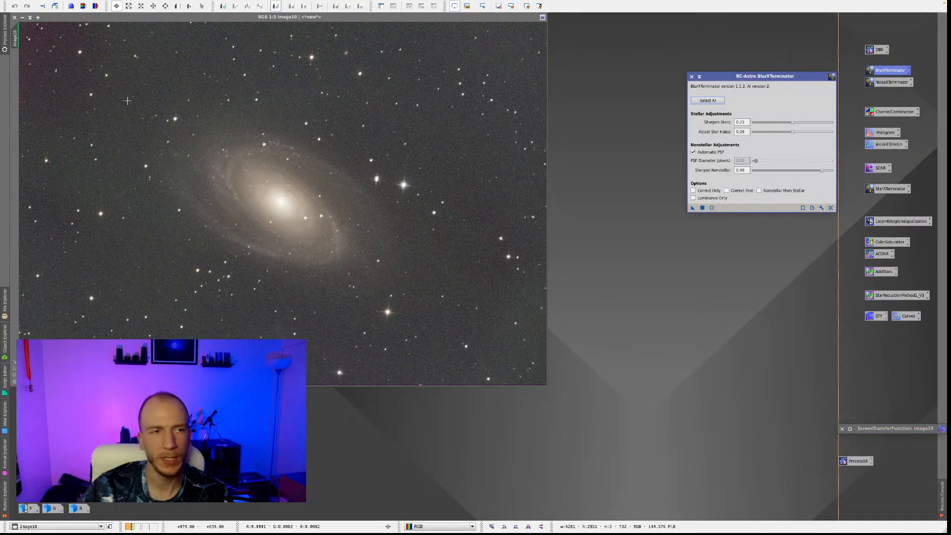
{"action": "left_click", "coordinate": [177, 6]}
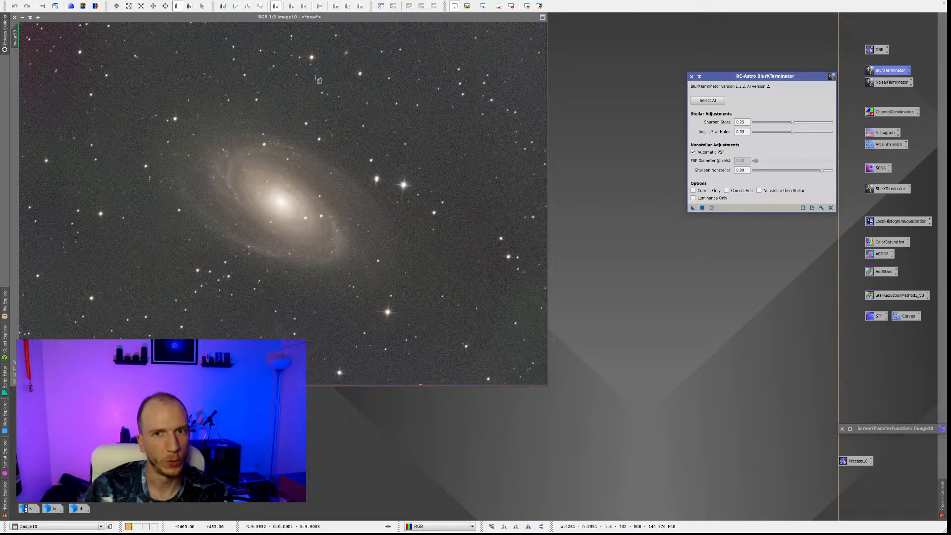
{"action": "left_click_drag", "start_coordinate": [105, 62], "coordinate": [395, 269]}
{"action": "left_click_drag", "start_coordinate": [348, 220], "coordinate": [374, 225]}
{"action": "left_click", "coordinate": [16, 64]}
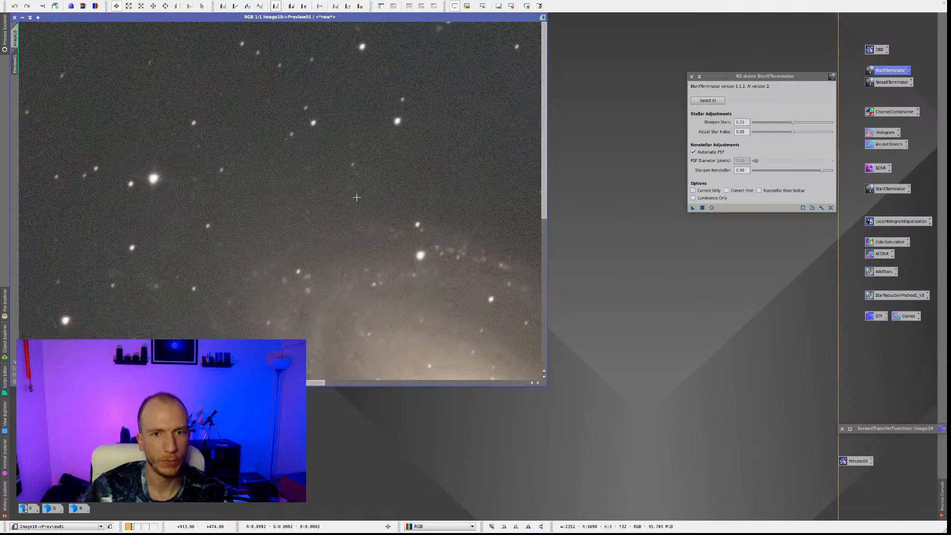
{"action": "scroll", "coordinate": [365, 227], "scroll_direction": "up", "scroll_amount": 2}
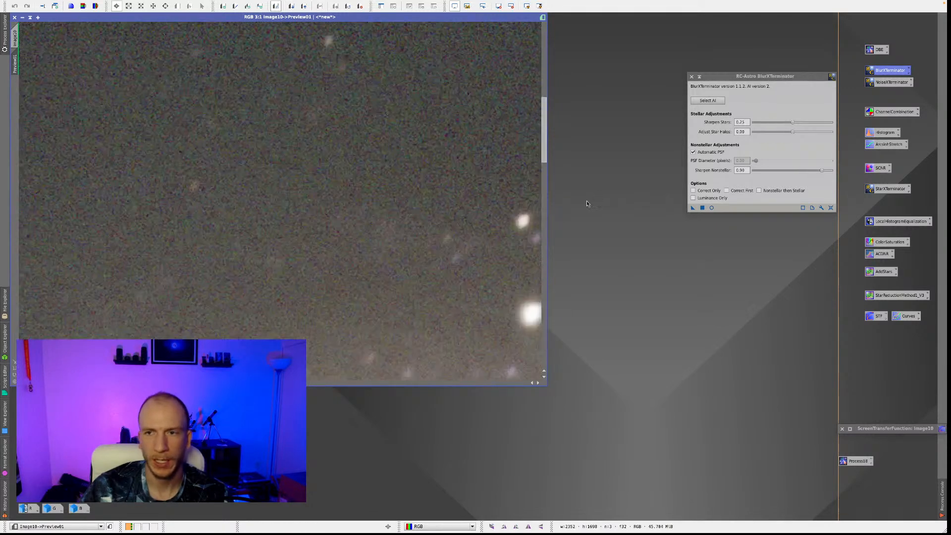
{"action": "scroll", "coordinate": [447, 217], "scroll_direction": "down", "scroll_amount": 4}
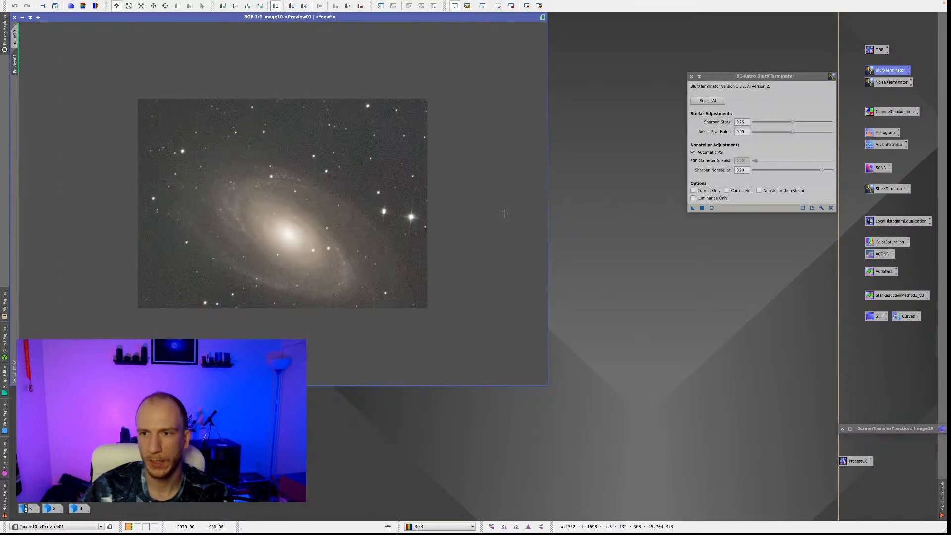
{"action": "scroll", "coordinate": [504, 214], "scroll_direction": "up", "scroll_amount": 1}
Set Sharpen Nonstellar to 0.50 and start BlurXTerminator's real-time preview at Maximum quality.
{"action": "left_click_drag", "start_coordinate": [815, 174], "coordinate": [793, 177]}
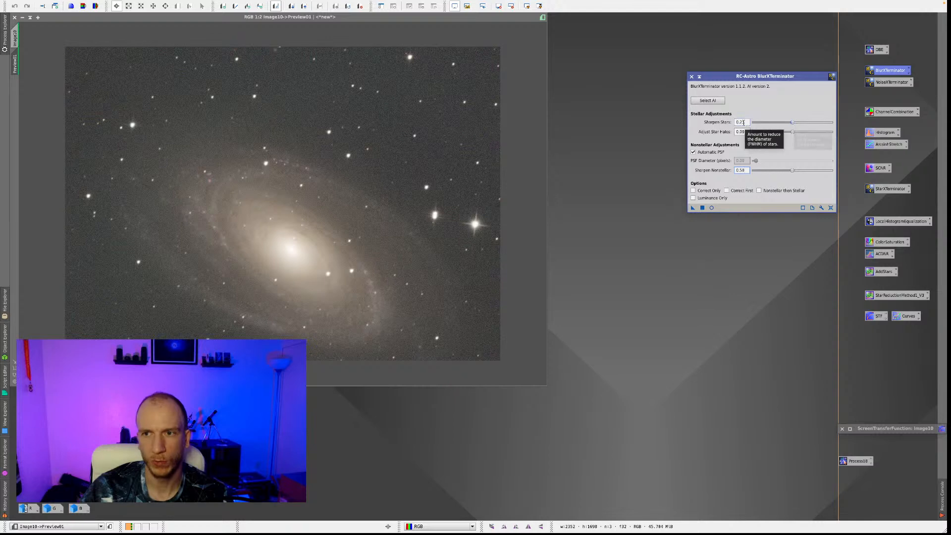
{"action": "left_click", "coordinate": [711, 208]}
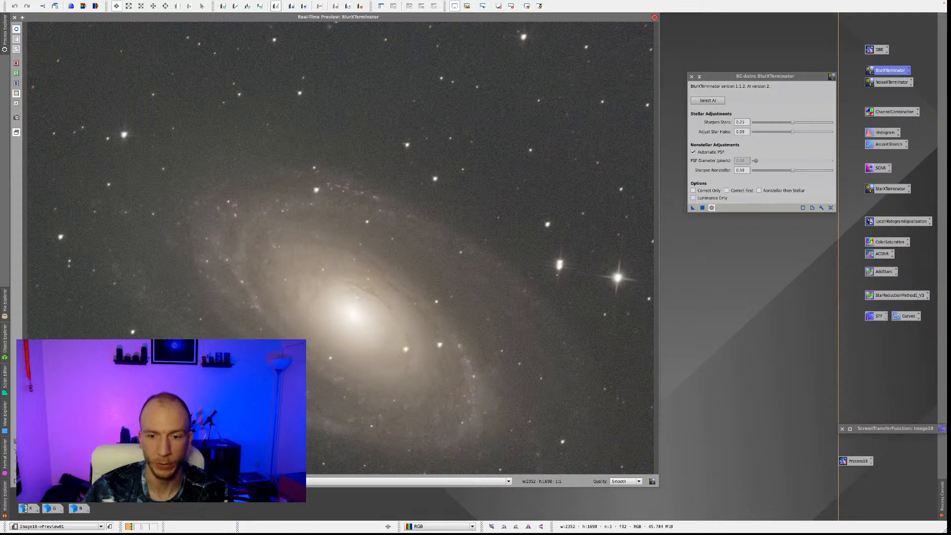
{"action": "left_click", "coordinate": [625, 481]}
{"action": "left_click", "coordinate": [621, 374]}
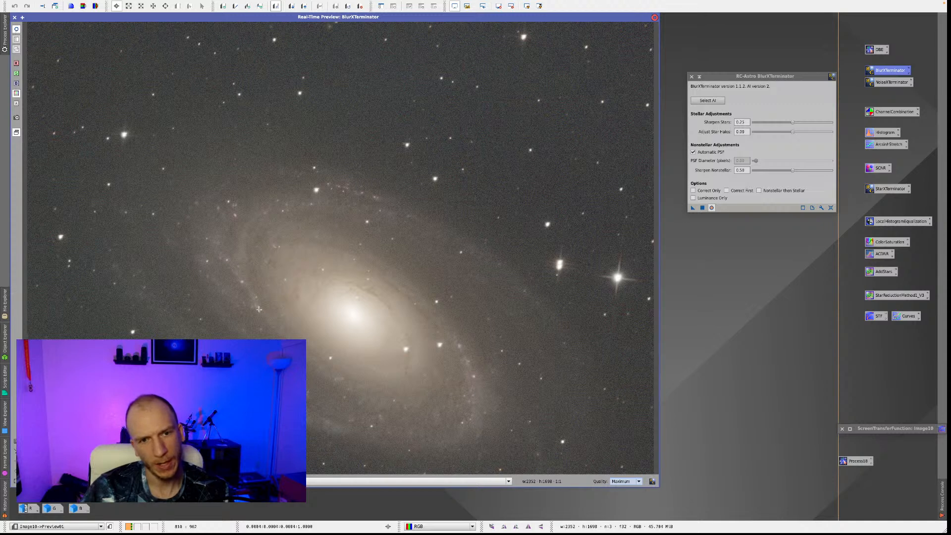
Set Sharpen Nonstellar to 0.83, check it in the real-time preview and apply BlurXTerminator to the whole colour image.
{"action": "left_click_drag", "start_coordinate": [793, 170], "coordinate": [813, 170]}
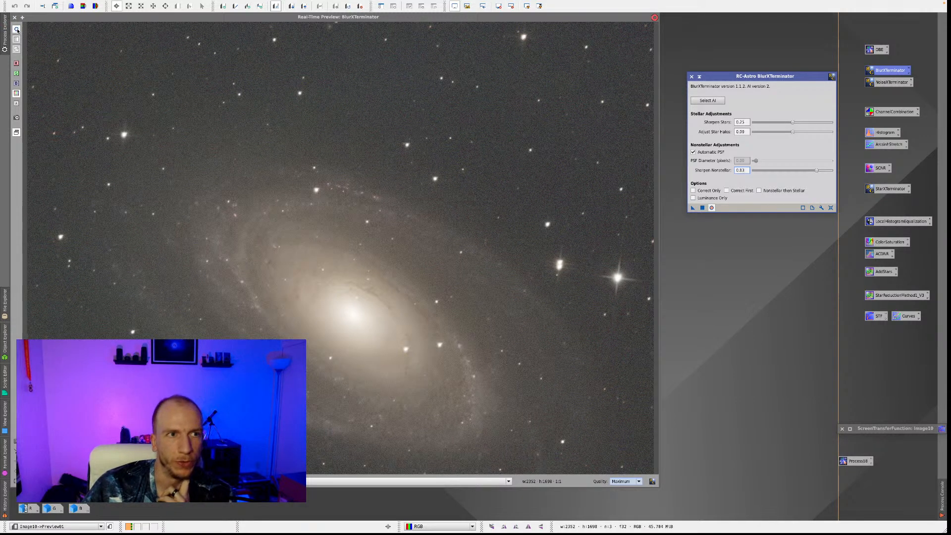
{"action": "left_click", "coordinate": [21, 34]}
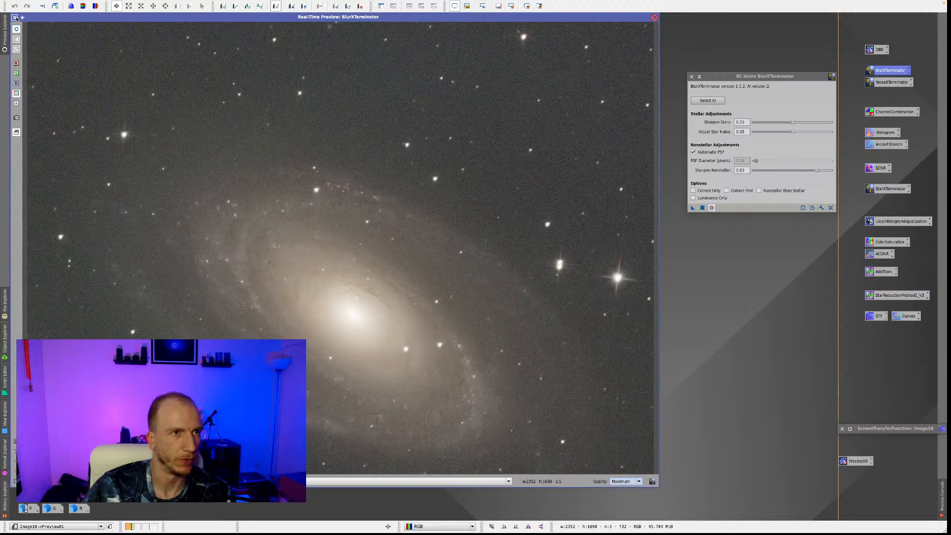
{"action": "left_click", "coordinate": [15, 18]}
{"action": "left_click", "coordinate": [15, 39]}
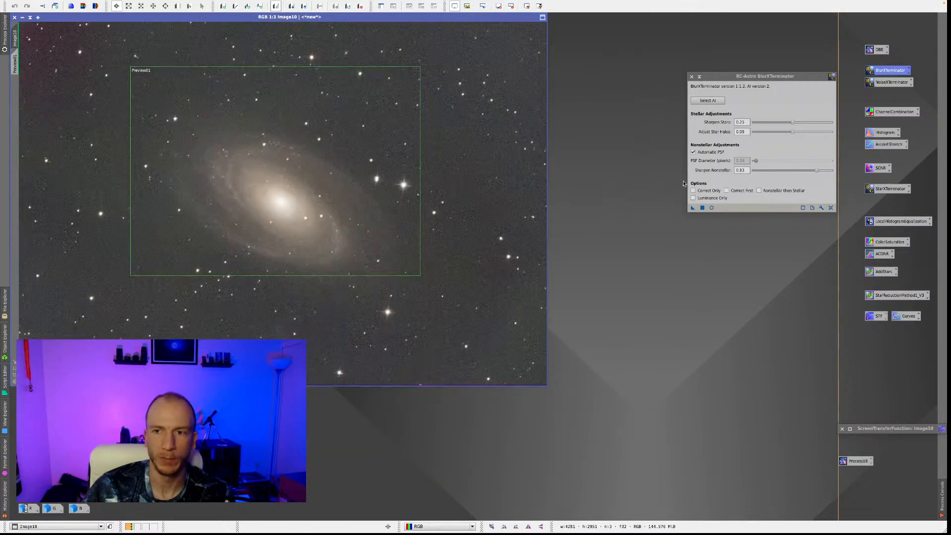
{"action": "left_click", "coordinate": [702, 208]}
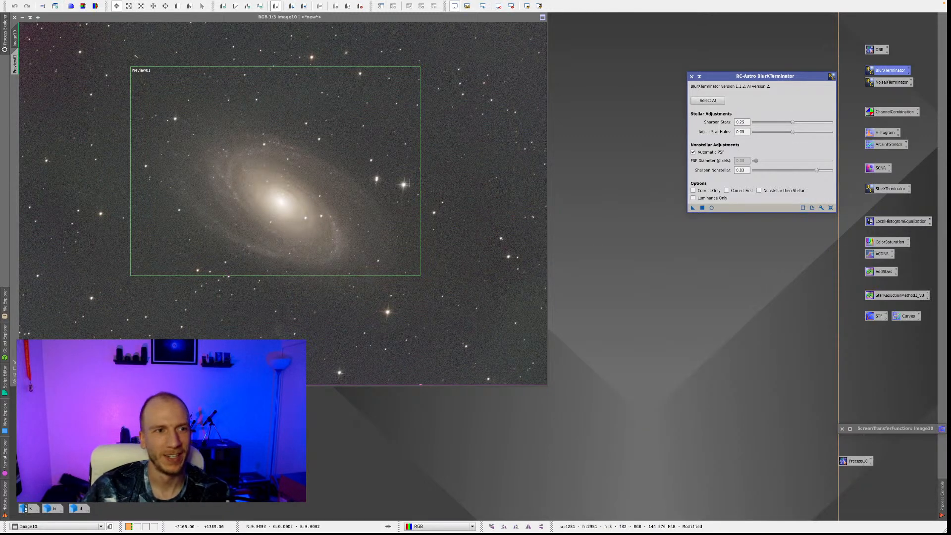
Close BlurXTerminator and open the saved NoiseXTerminator process with Denoise set to 0.50.
{"action": "left_click_drag", "start_coordinate": [784, 80], "coordinate": [765, 68]}
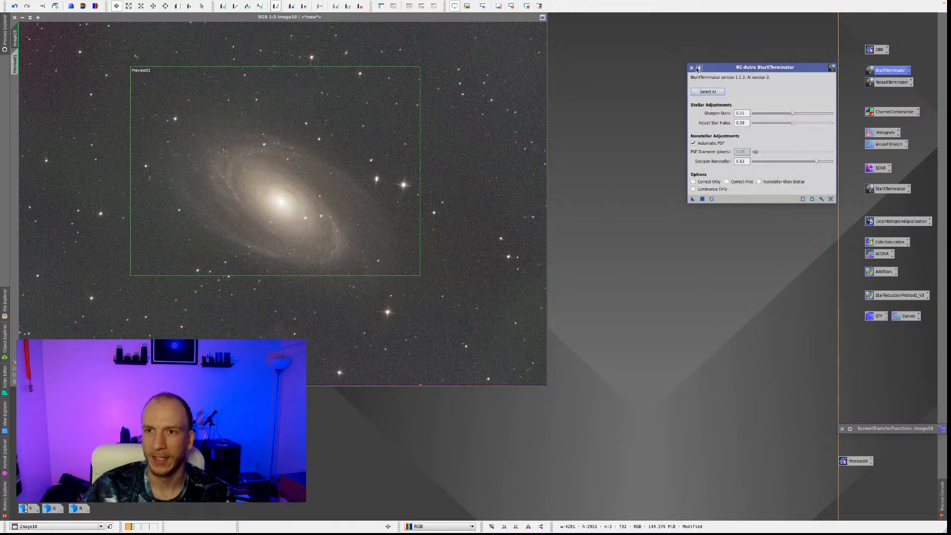
{"action": "left_click", "coordinate": [692, 68]}
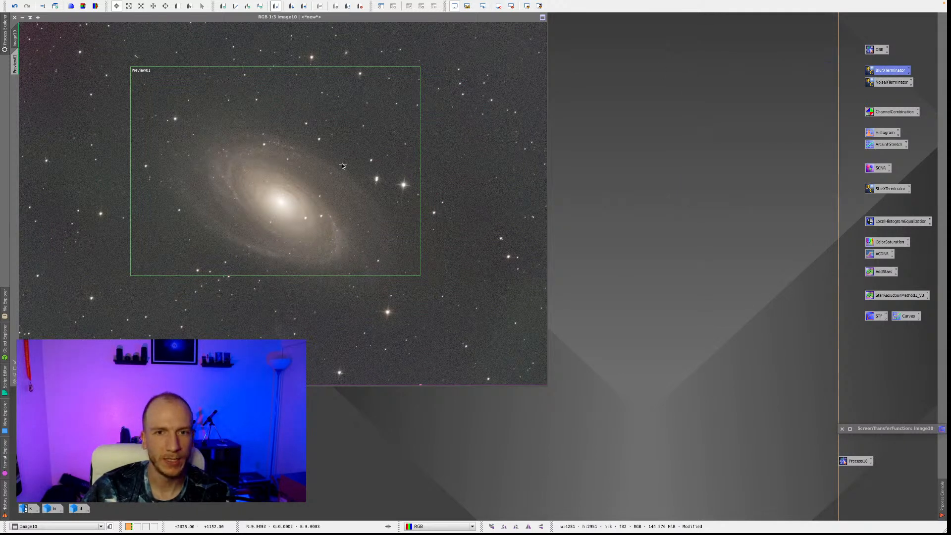
{"action": "left_click", "coordinate": [161, 110]}
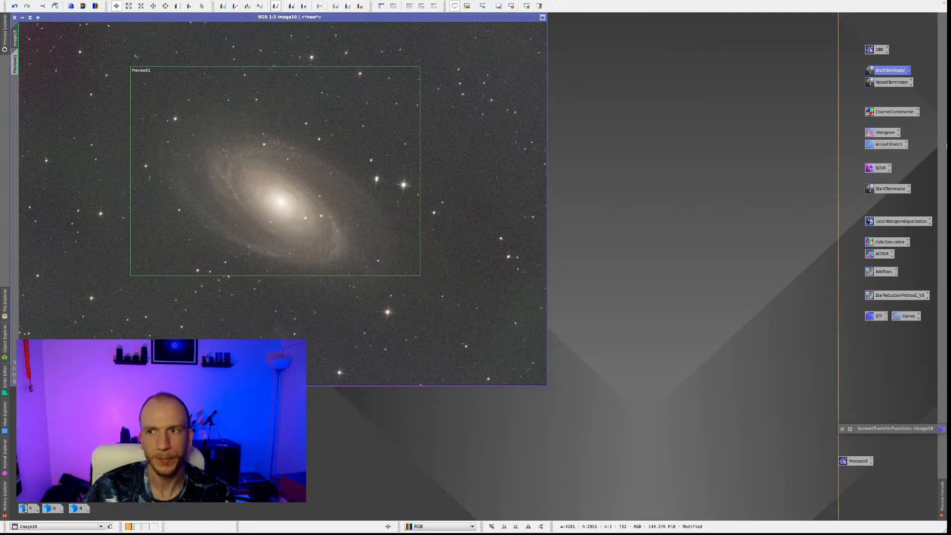
{"action": "double_click", "coordinate": [888, 83]}
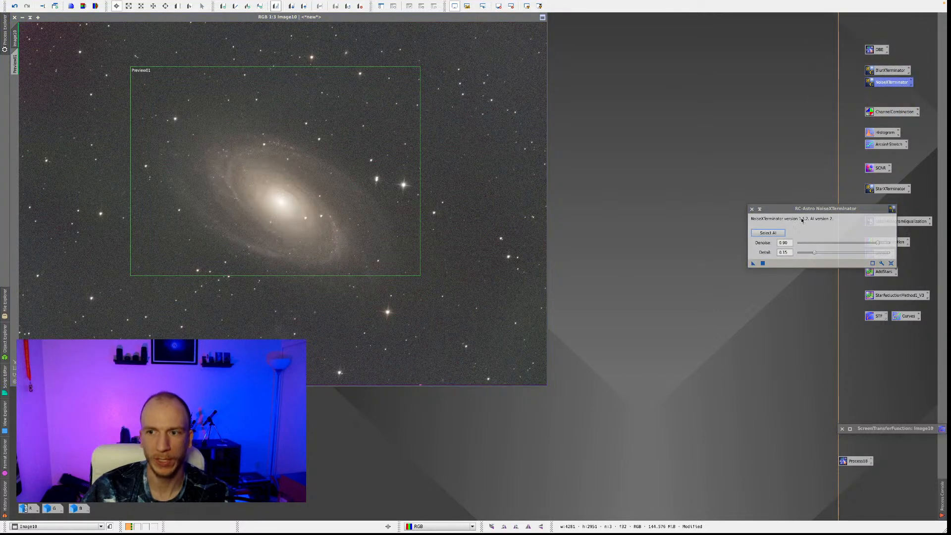
{"action": "left_click_drag", "start_coordinate": [789, 195], "coordinate": [755, 201]}
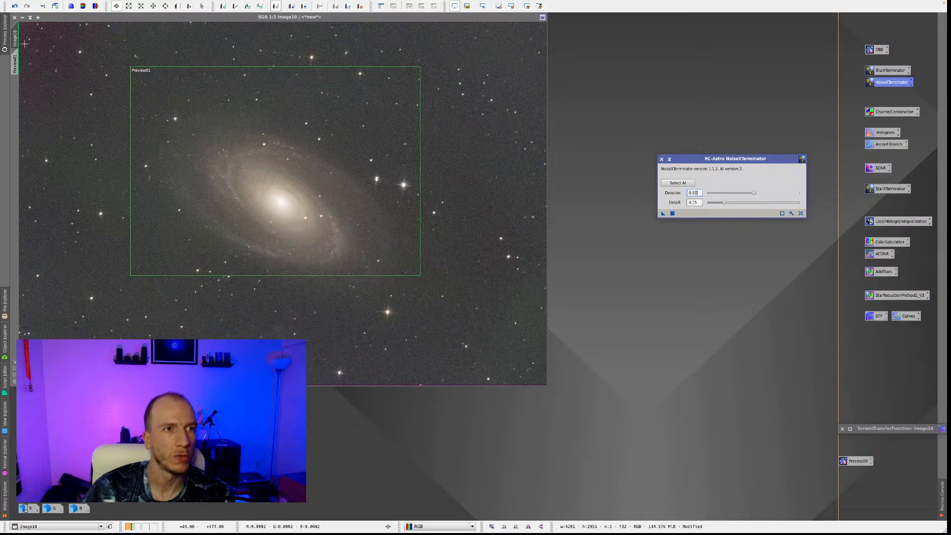
Define a second, smaller preview over the galaxy's upper edge and nearby stars and apply NoiseXTerminator to it.
{"action": "left_click", "coordinate": [16, 62]}
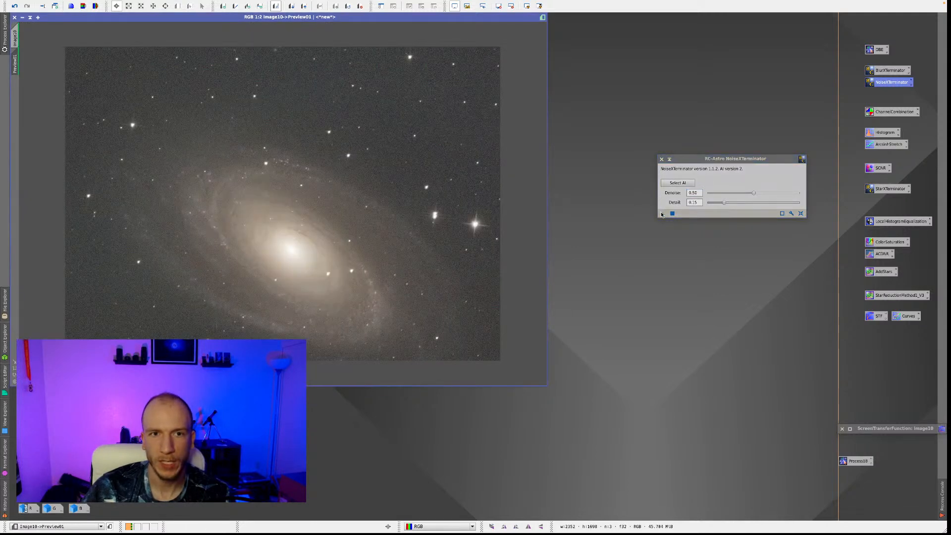
{"action": "left_click", "coordinate": [15, 38]}
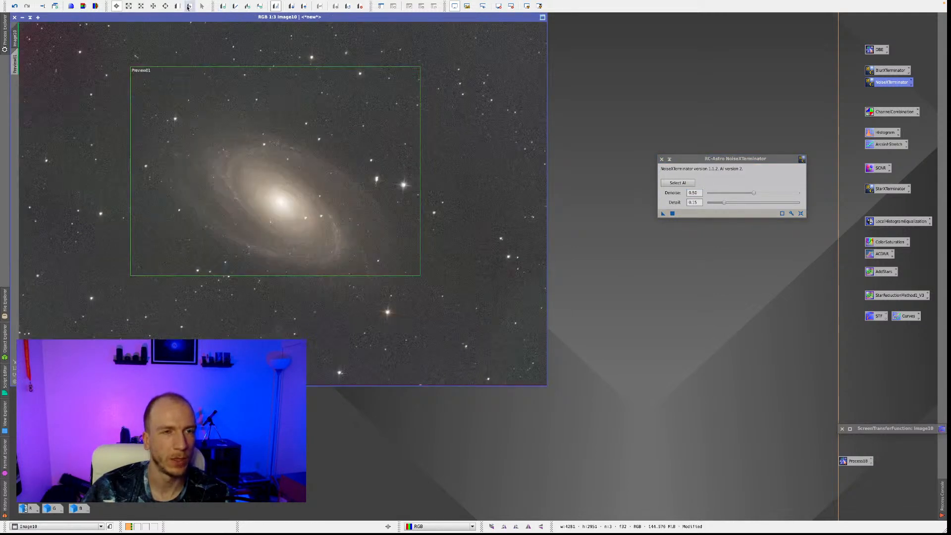
{"action": "left_click", "coordinate": [177, 6]}
{"action": "mouse_move", "coordinate": [206, 96]}
{"action": "left_mouse_down"}
{"action": "mouse_move", "coordinate": [303, 173]}
{"action": "mouse_move", "coordinate": [294, 173]}
{"action": "left_mouse_up"}
{"action": "left_click_drag", "start_coordinate": [261, 144], "coordinate": [311, 144]}
{"action": "left_click", "coordinate": [18, 96]}
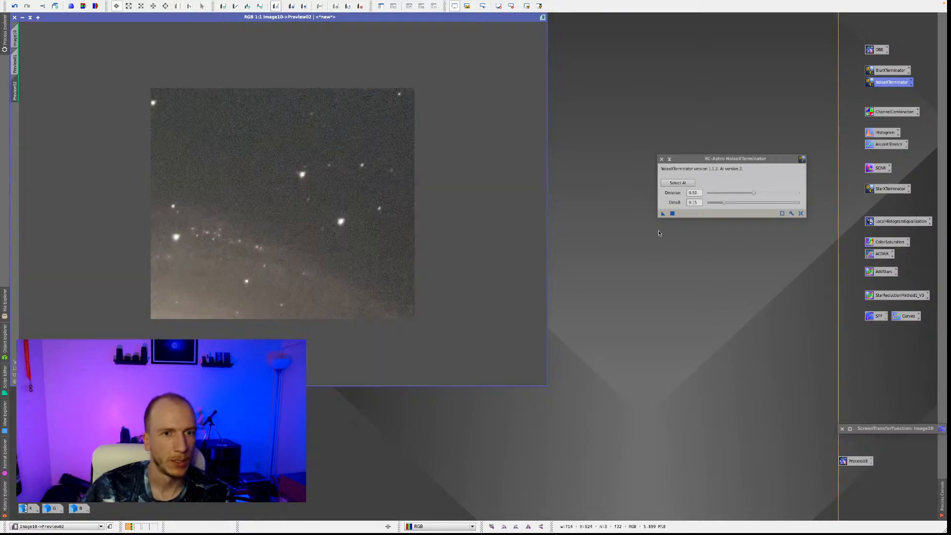
{"action": "left_click_drag", "start_coordinate": [662, 213], "coordinate": [381, 194]}
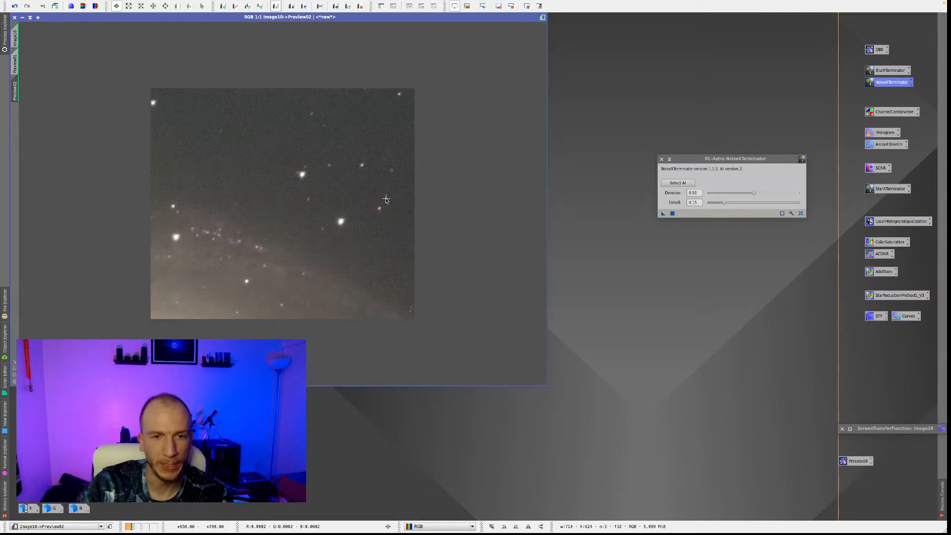
Undo and redo NoiseXTerminator on the small preview to compare noise and detail at Denoise 0.50.
{"action": "right_click", "coordinate": [393, 187]}
{"action": "left_click", "coordinate": [452, 186]}
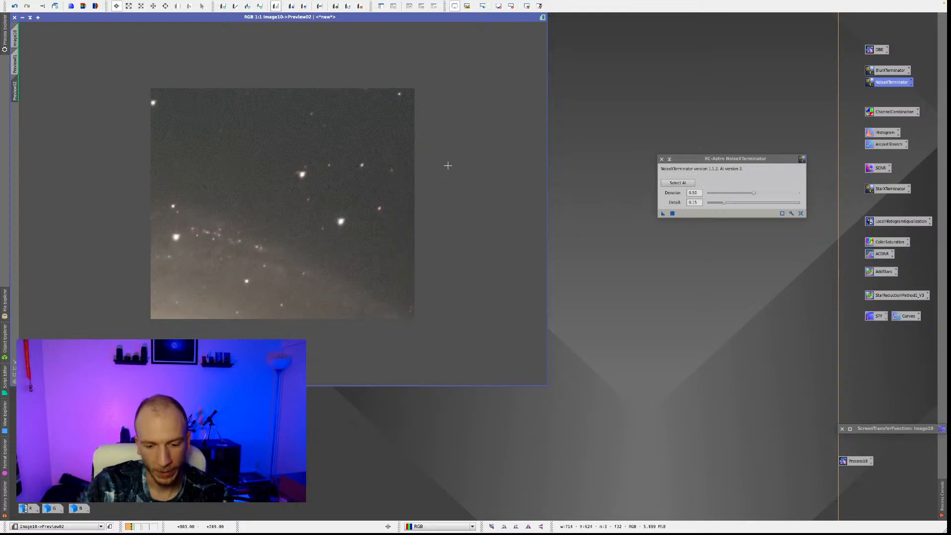
{"action": "right_click", "coordinate": [386, 159]}
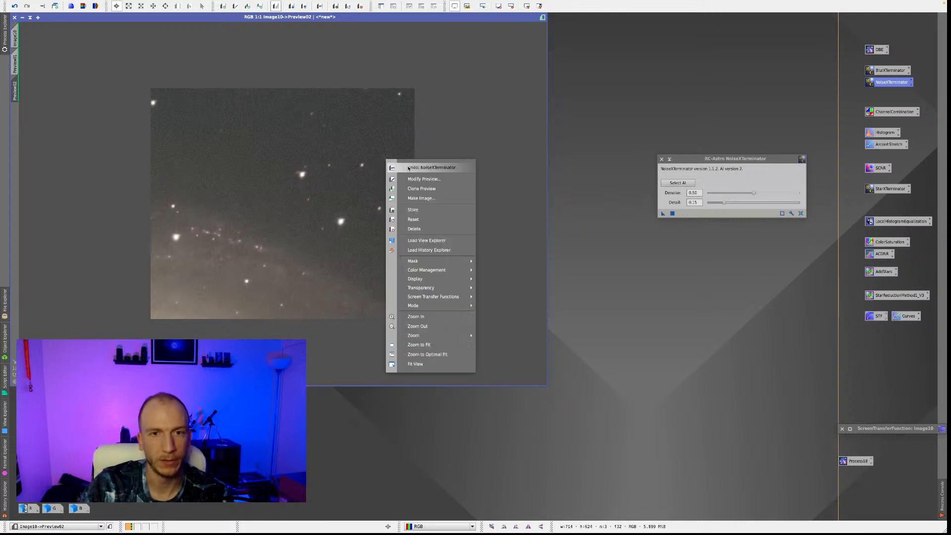
{"action": "left_click", "coordinate": [434, 138]}
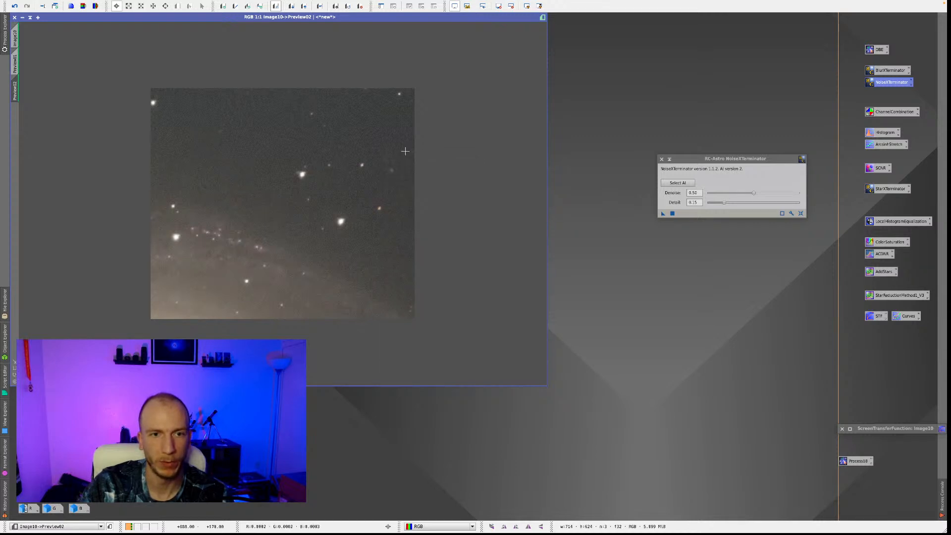
{"action": "right_click", "coordinate": [411, 170]}
{"action": "left_click", "coordinate": [443, 179]}
{"action": "right_click", "coordinate": [426, 176]}
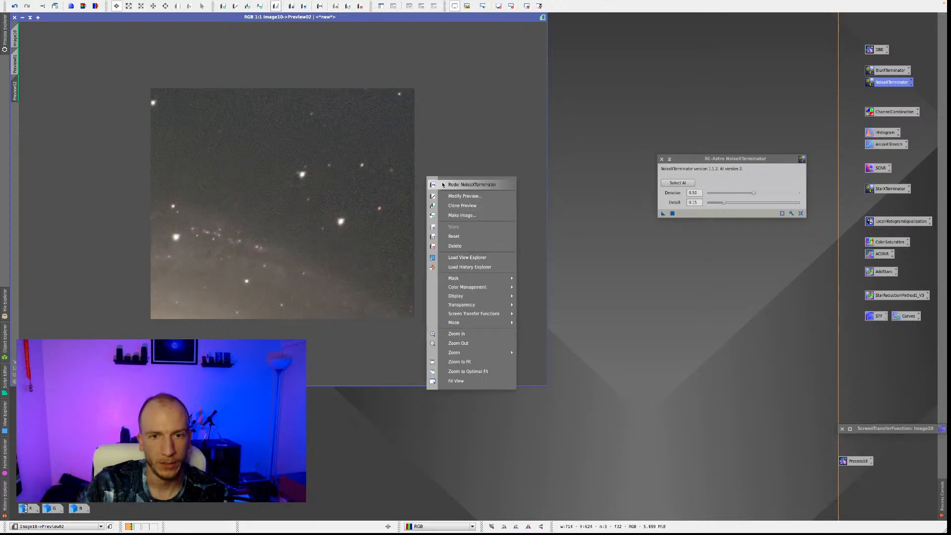
{"action": "left_click", "coordinate": [454, 184]}
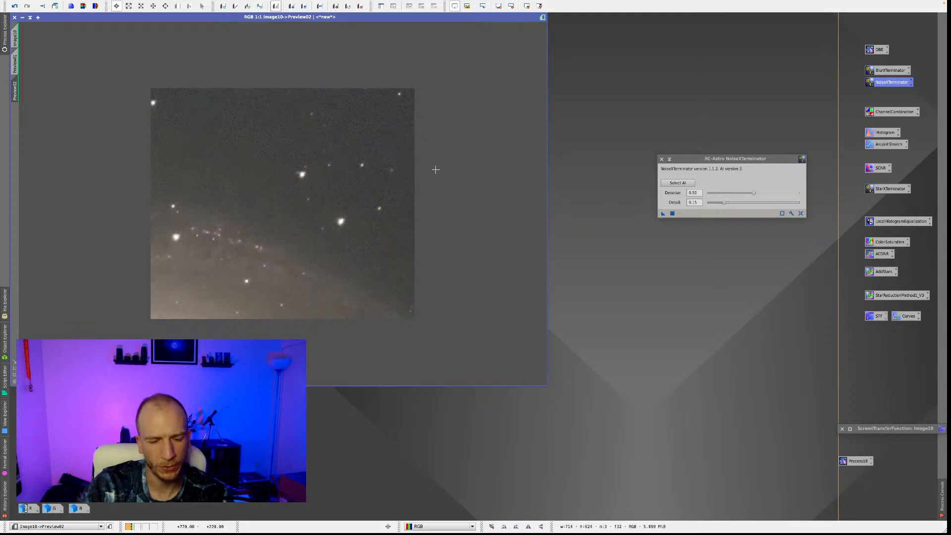
{"action": "right_click", "coordinate": [397, 149]}
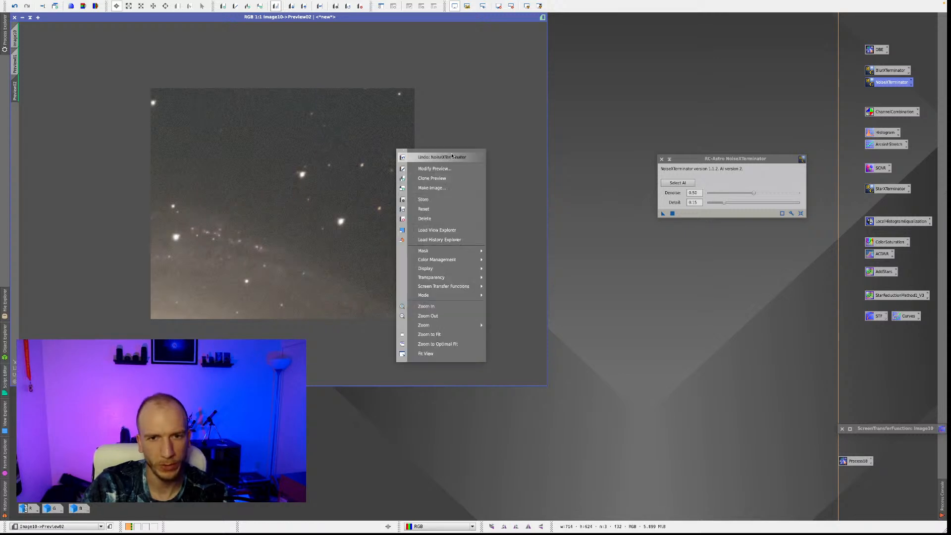
{"action": "right_click", "coordinate": [431, 142]}
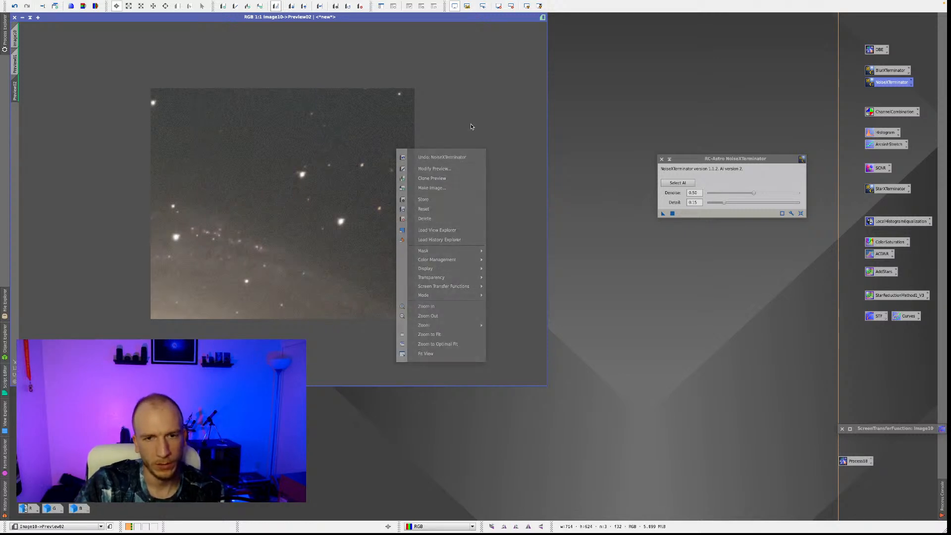
{"action": "right_click", "coordinate": [430, 130]}
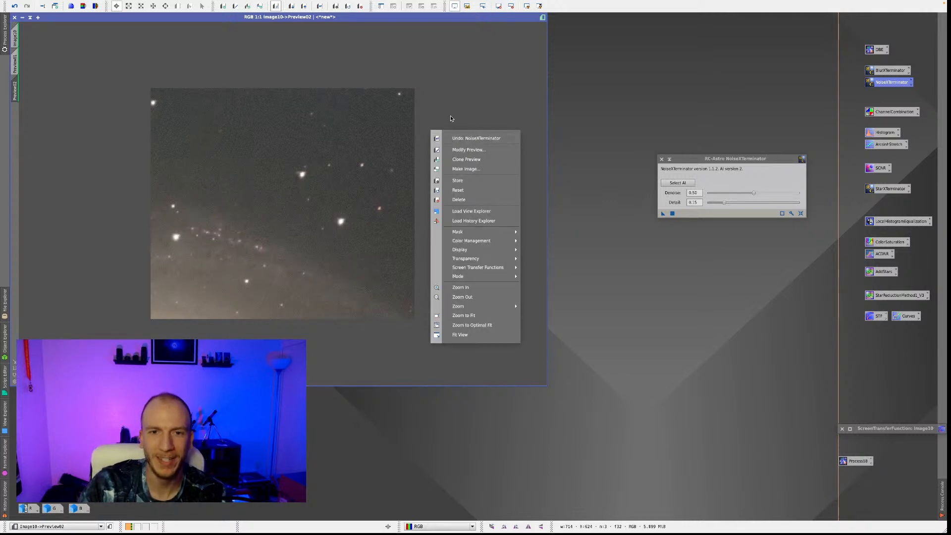
{"action": "right_click", "coordinate": [428, 138]}
{"action": "left_click", "coordinate": [484, 148]}
{"action": "right_click", "coordinate": [447, 146]}
{"action": "left_click", "coordinate": [465, 153]}
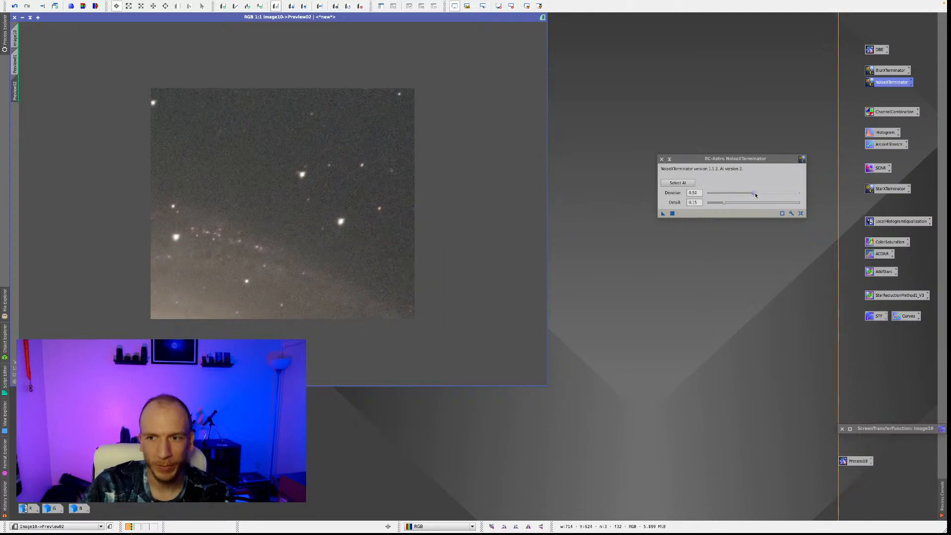
Raise NoiseXTerminator's Denoise to 0.68 and apply it to the small preview.
{"action": "left_click_drag", "start_coordinate": [755, 195], "coordinate": [770, 194]}
{"action": "left_click", "coordinate": [663, 214]}
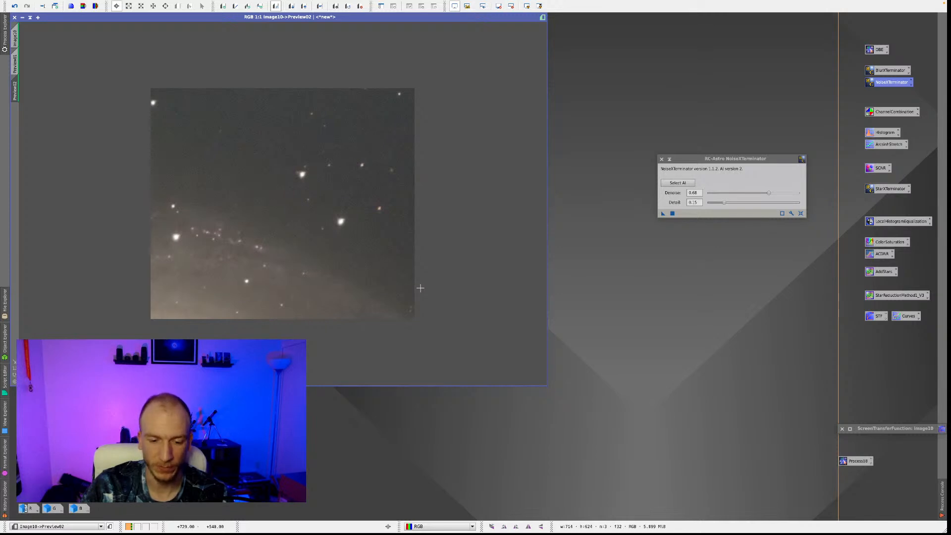
Undo and redo NoiseXTerminator repeatedly on the small preview to compare noise and detail at Denoise 0.68.
{"action": "right_click", "coordinate": [424, 154]}
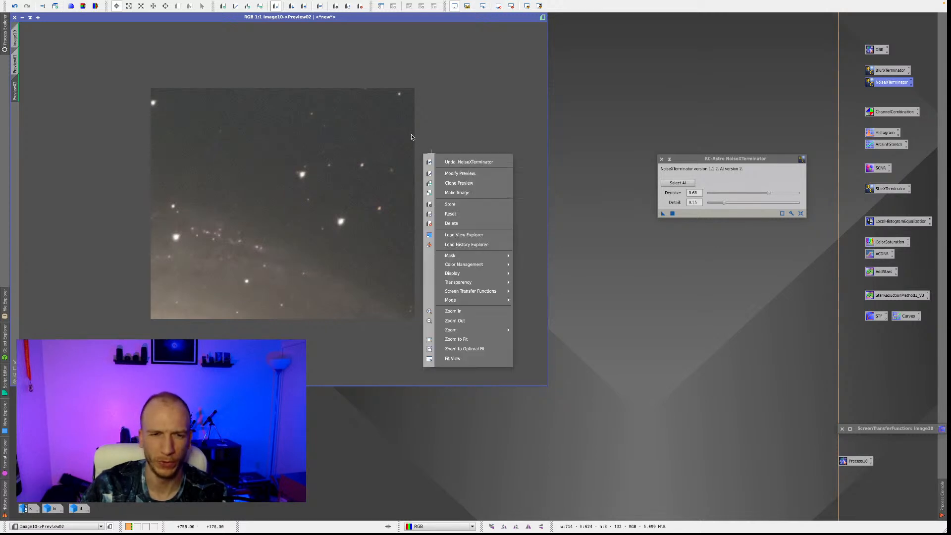
{"action": "right_click", "coordinate": [432, 148]}
{"action": "right_click", "coordinate": [433, 147]}
{"action": "left_click", "coordinate": [460, 157]}
{"action": "right_click", "coordinate": [453, 159]}
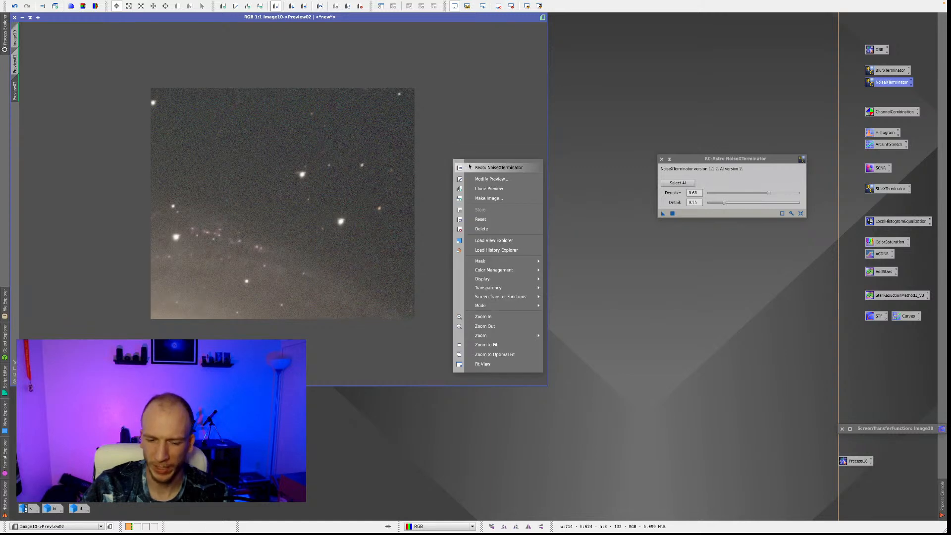
{"action": "right_click", "coordinate": [415, 159]}
{"action": "right_click", "coordinate": [415, 159]}
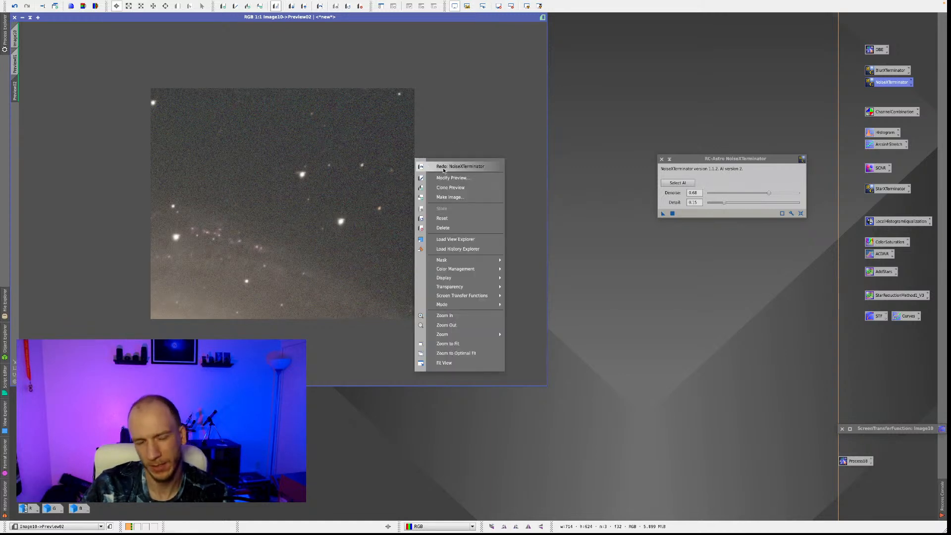
{"action": "right_click", "coordinate": [438, 157]}
{"action": "right_click", "coordinate": [438, 160]}
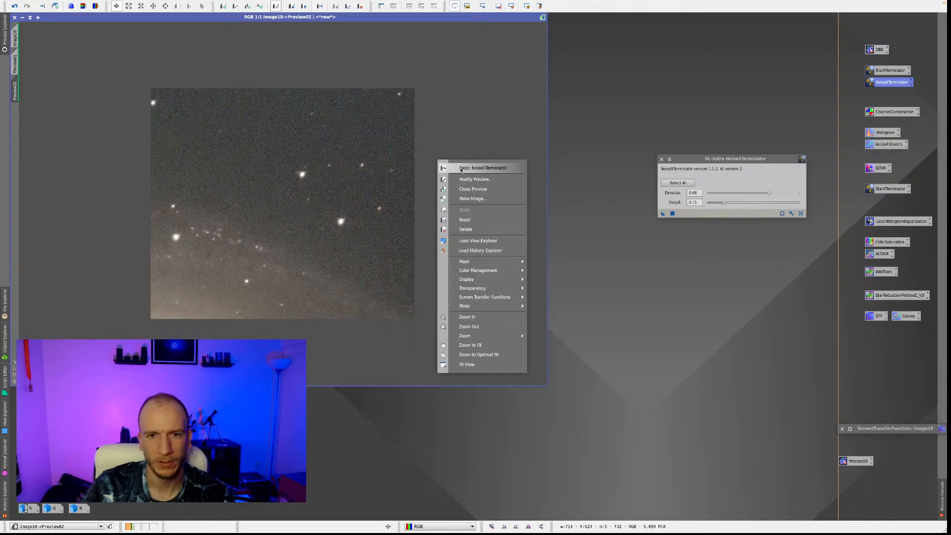
{"action": "left_click", "coordinate": [460, 170]}
{"action": "right_click", "coordinate": [452, 167]}
{"action": "left_click", "coordinate": [465, 172]}
{"action": "right_click", "coordinate": [459, 171]}
{"action": "left_click", "coordinate": [477, 178]}
{"action": "right_click", "coordinate": [461, 173]}
{"action": "left_click", "coordinate": [472, 180]}
{"action": "right_click", "coordinate": [447, 172]}
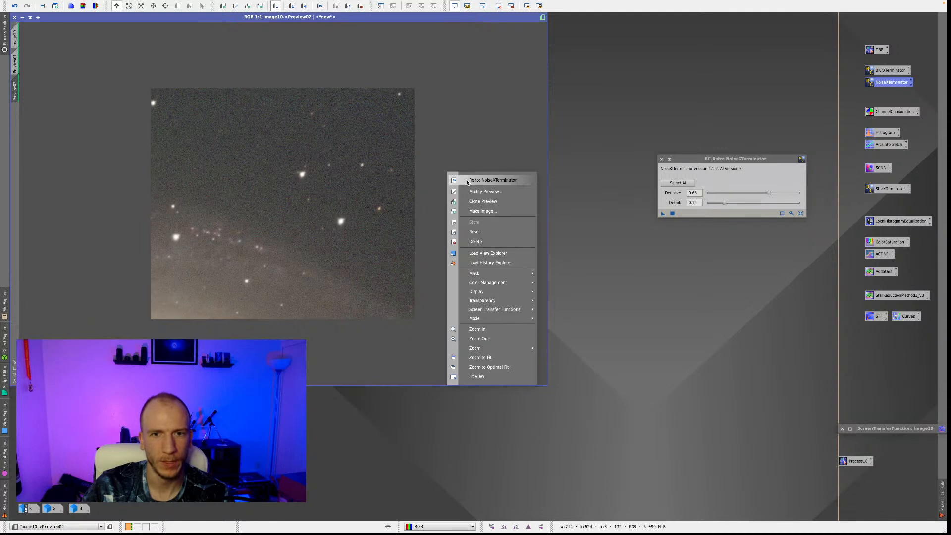
{"action": "left_click", "coordinate": [463, 179]}
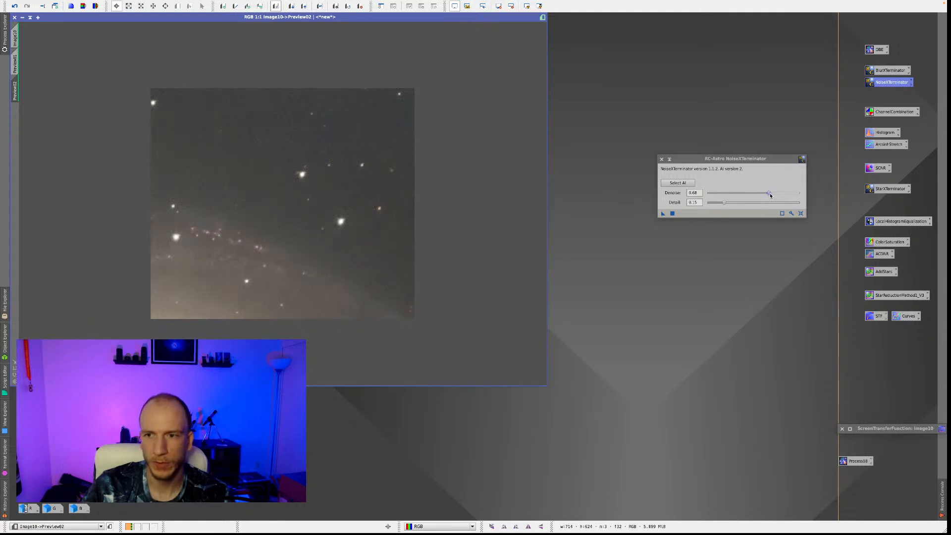
Set NoiseXTerminator's Denoise to 0.60 and apply it to the full colour image.
{"action": "left_click_drag", "start_coordinate": [771, 195], "coordinate": [763, 196]}
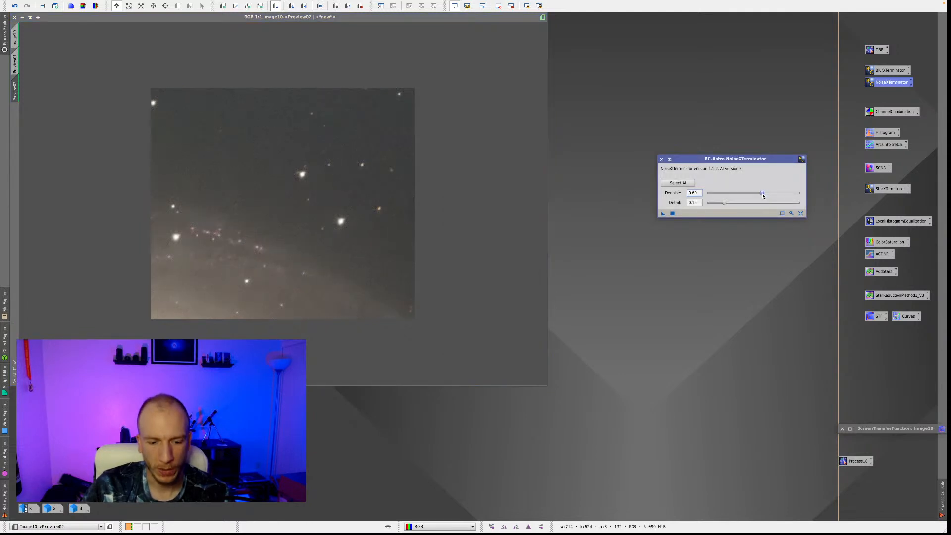
{"action": "left_click", "coordinate": [16, 38]}
{"action": "left_click", "coordinate": [664, 214]}
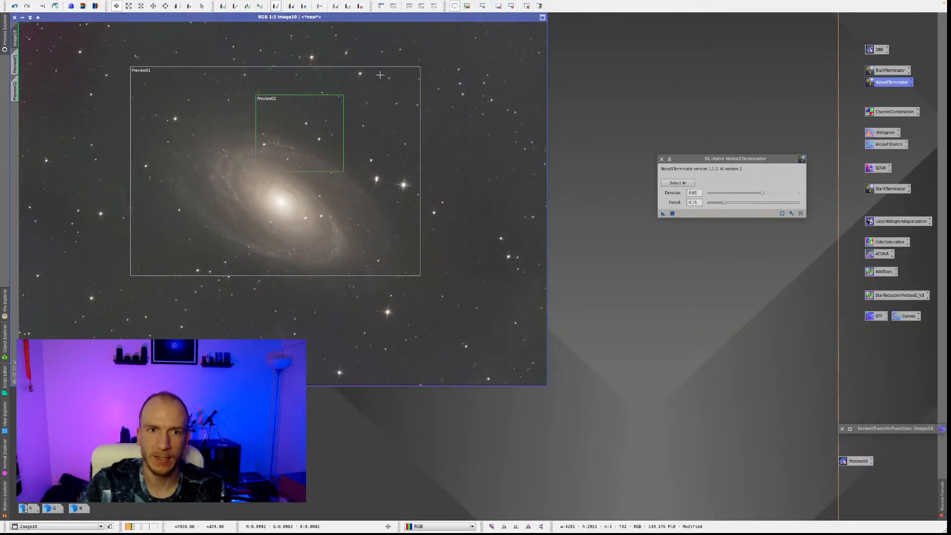
{"action": "scroll", "coordinate": [360, 143], "scroll_direction": "up", "scroll_amount": 2}
{"action": "scroll", "coordinate": [381, 143], "scroll_direction": "down", "scroll_amount": 2}
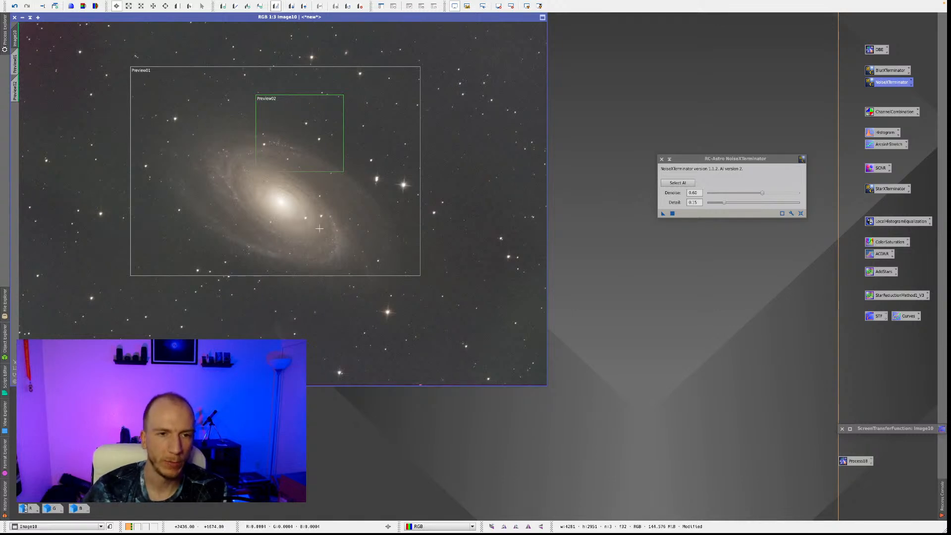
Close NoiseXTerminator and delete both previews from the colour image.
{"action": "left_click", "coordinate": [661, 160]}
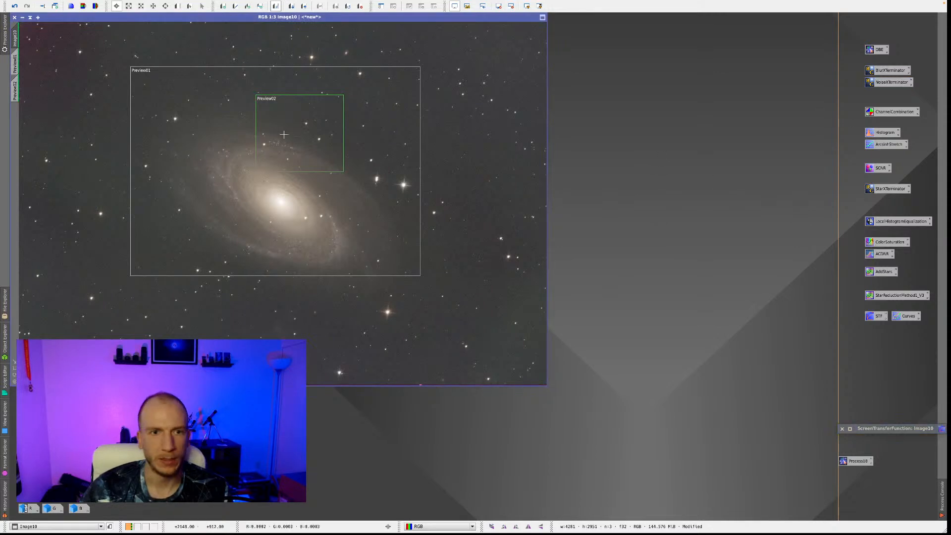
{"action": "left_click", "coordinate": [360, 6]}
{"action": "left_click", "coordinate": [108, 4]}
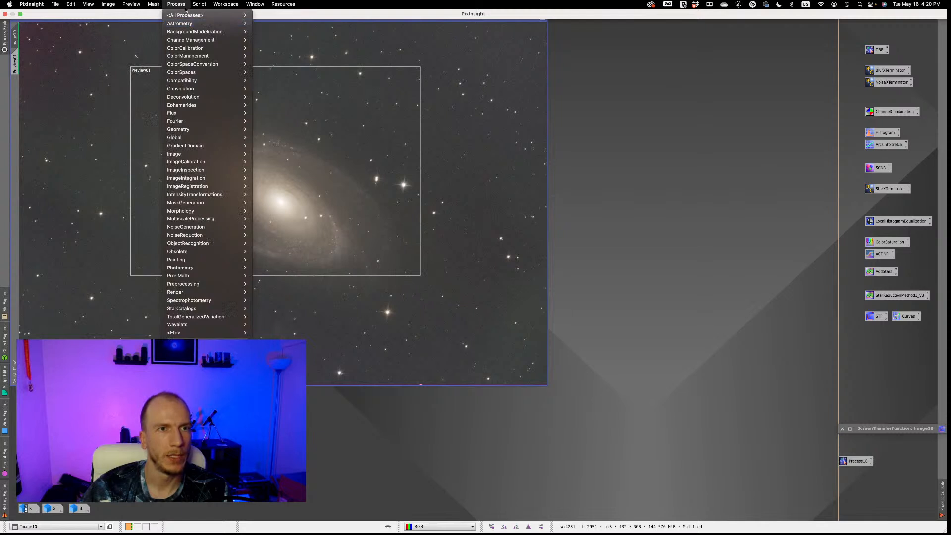
{"action": "mouse_move", "coordinate": [136, 4]}
{"action": "left_click", "coordinate": [141, 145]}
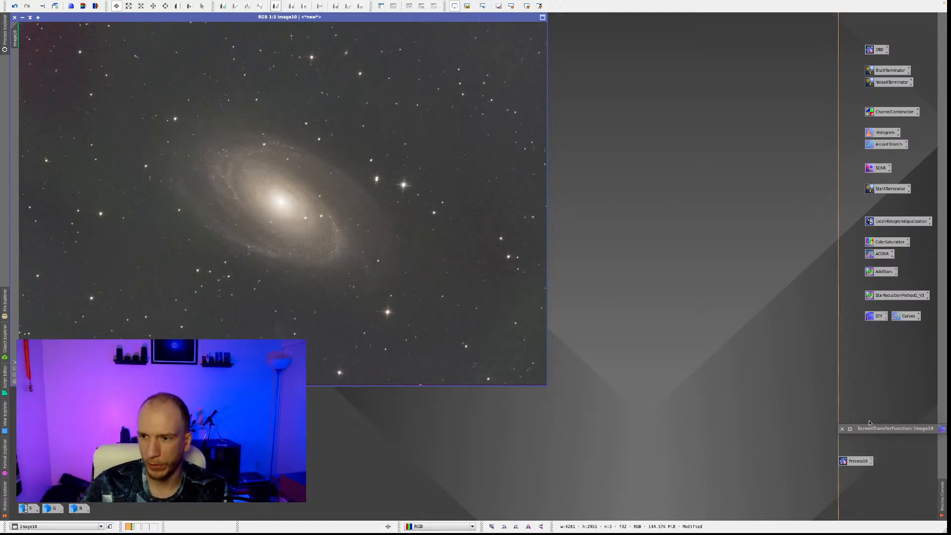
Open the saved HistogramTransformation process and reset the image's ScreenTransferFunction to its unstretched state.
{"action": "double_click", "coordinate": [883, 134]}
{"action": "left_click_drag", "start_coordinate": [810, 124], "coordinate": [756, 23]}
{"action": "left_click", "coordinate": [366, 170]}
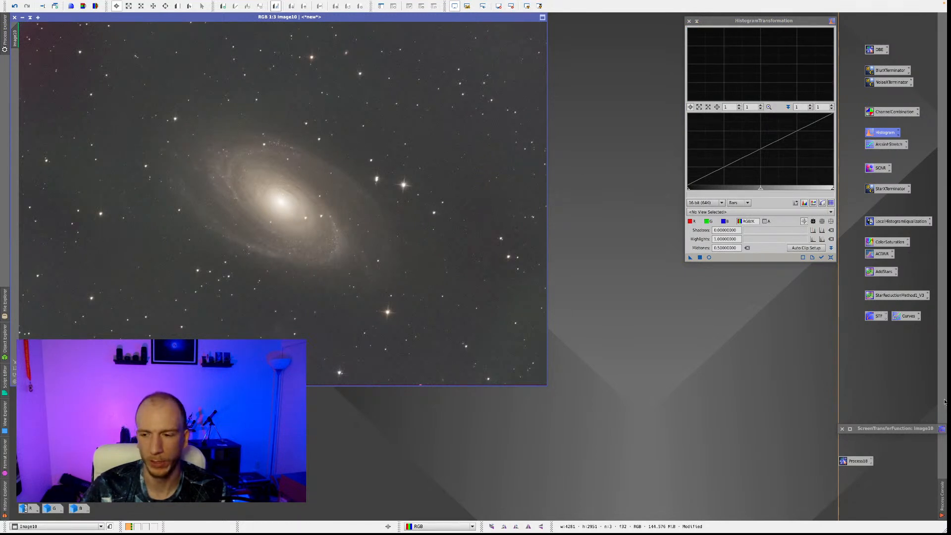
{"action": "double_click", "coordinate": [874, 317]}
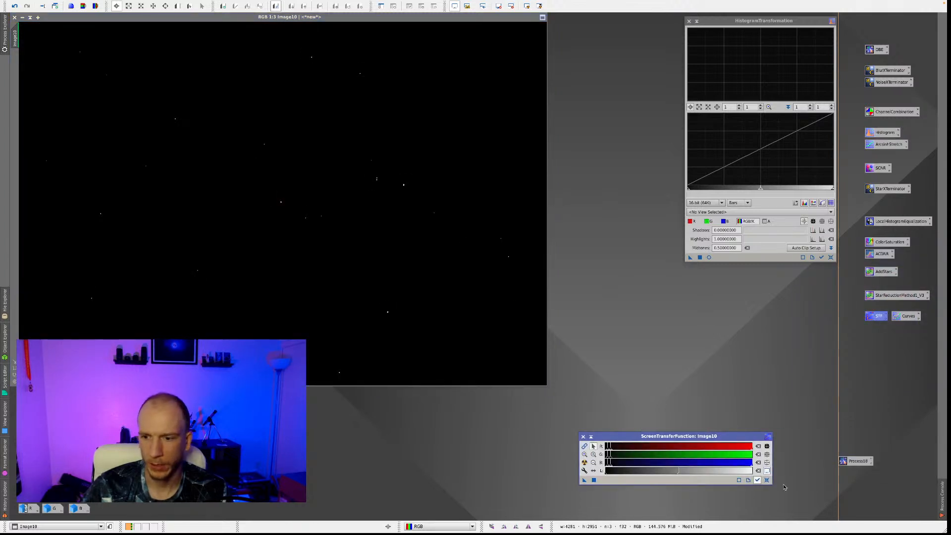
{"action": "left_click", "coordinate": [767, 480]}
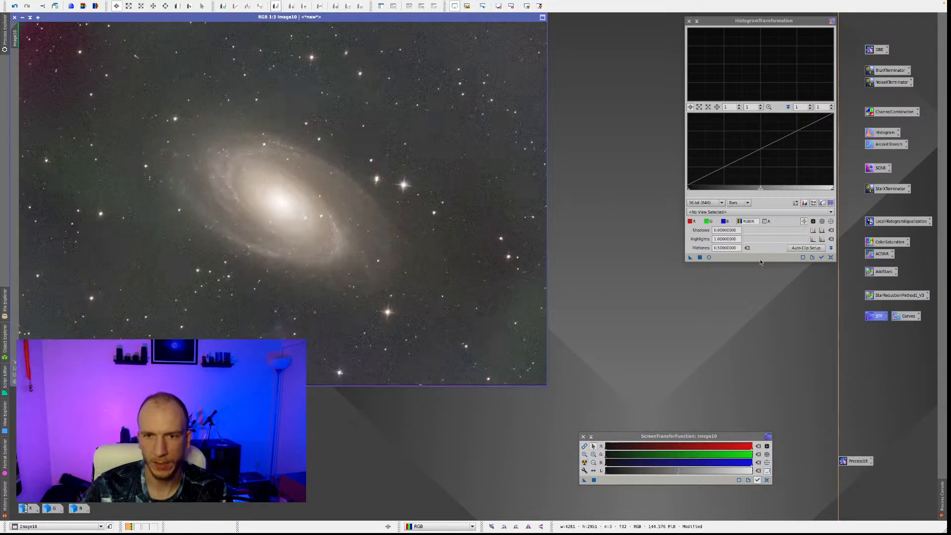
{"action": "left_click", "coordinate": [767, 480]}
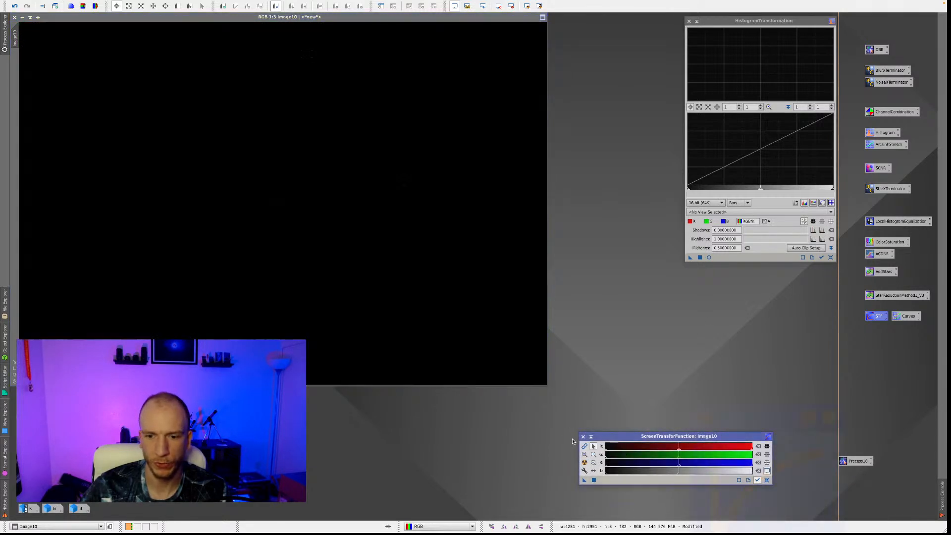
Start HistogramTransformation's real-time preview, lower the RGB/K midtones to about 0.04 and make the process track the active image.
{"action": "left_click", "coordinate": [709, 257]}
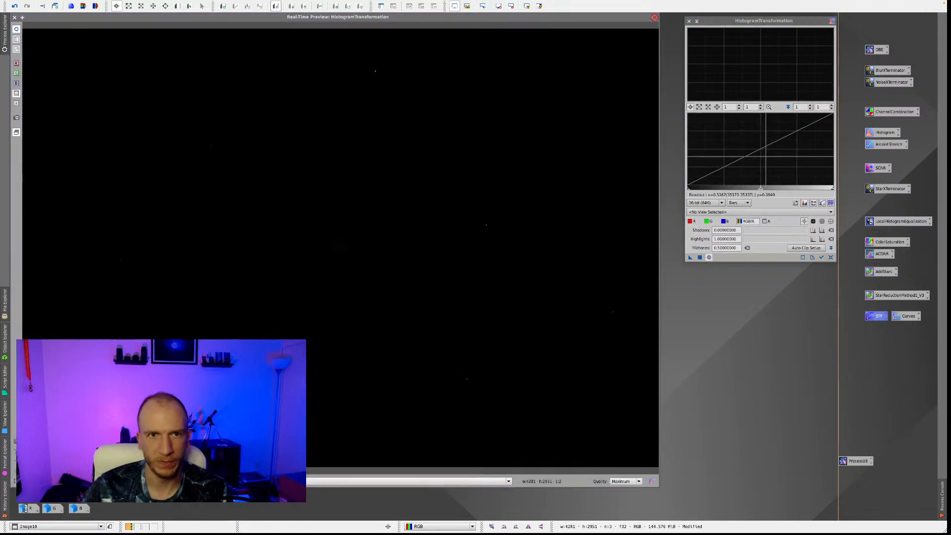
{"action": "left_click_drag", "start_coordinate": [761, 188], "coordinate": [693, 190]}
{"action": "left_click", "coordinate": [821, 258]}
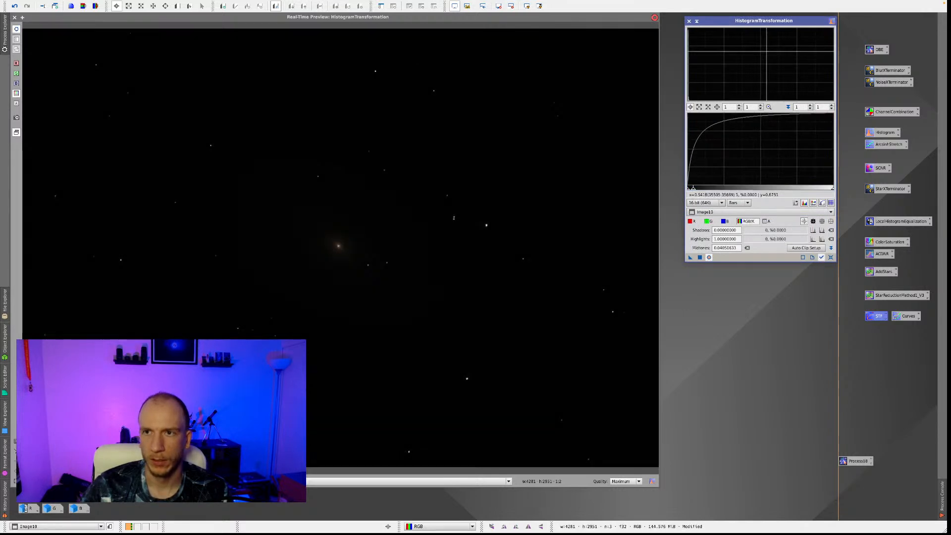
{"action": "left_click_drag", "start_coordinate": [749, 23], "coordinate": [746, 154]}
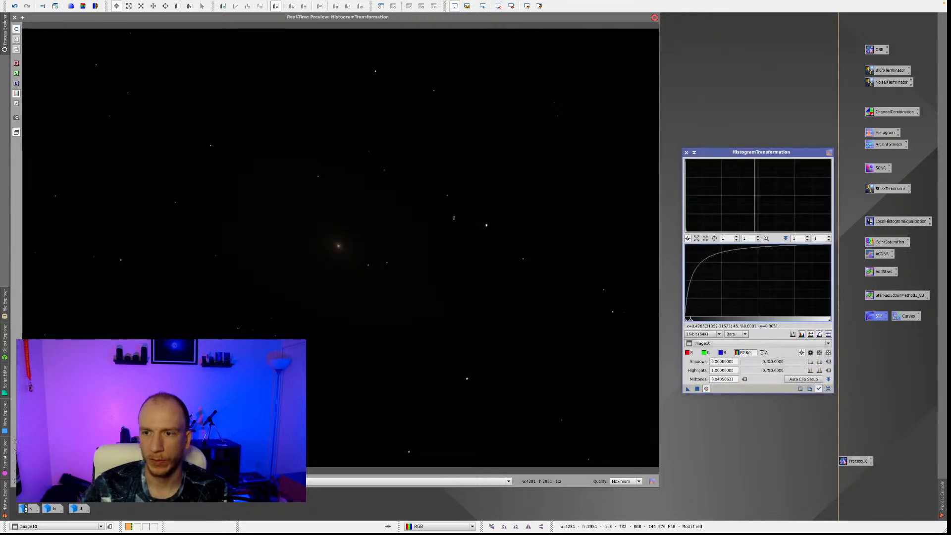
{"action": "left_click", "coordinate": [819, 389]}
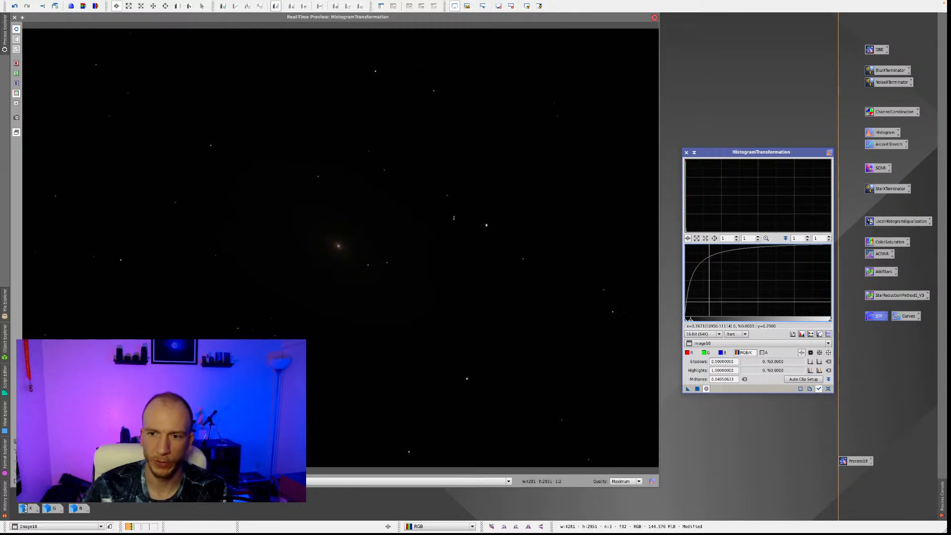
Lower the RGB/K midtones to about 0.003, apply the histogram stretch to the image and reset the process settings.
{"action": "scroll", "coordinate": [702, 292], "scroll_direction": "up", "scroll_amount": 14}
{"action": "left_click_drag", "start_coordinate": [770, 315], "coordinate": [689, 315]}
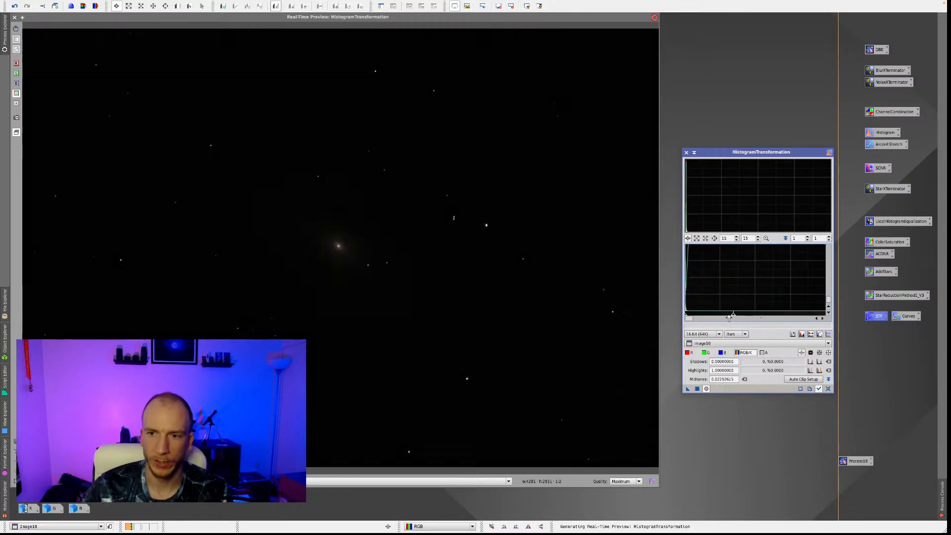
{"action": "scroll", "coordinate": [687, 312], "scroll_direction": "up", "scroll_amount": 15}
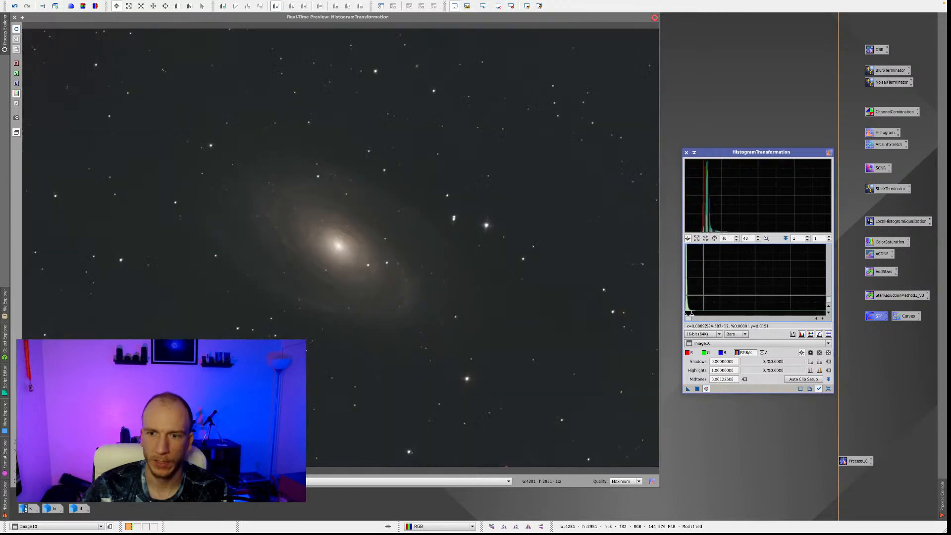
{"action": "left_click_drag", "start_coordinate": [699, 316], "coordinate": [757, 322]}
{"action": "scroll", "coordinate": [721, 306], "scroll_direction": "up", "scroll_amount": 18}
{"action": "scroll", "coordinate": [718, 297], "scroll_direction": "up", "scroll_amount": 5}
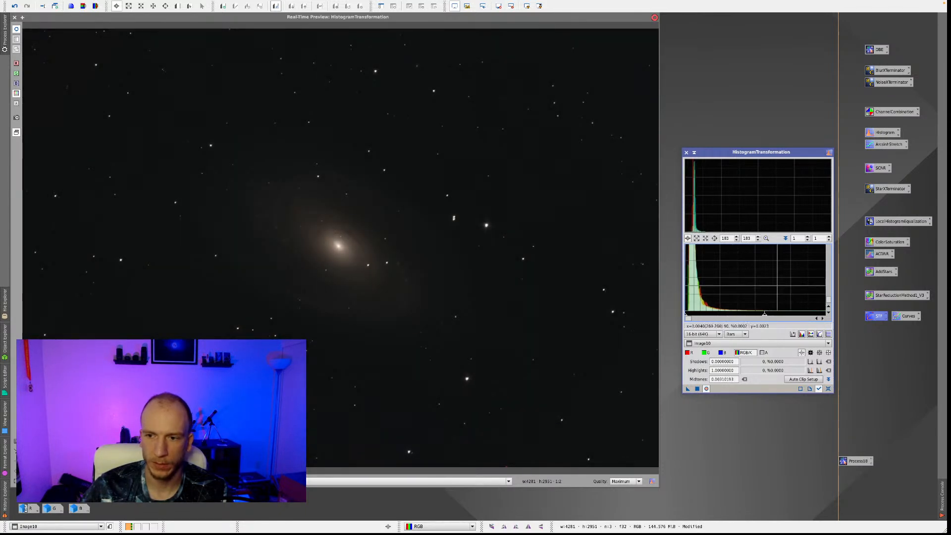
{"action": "left_click", "coordinate": [698, 389]}
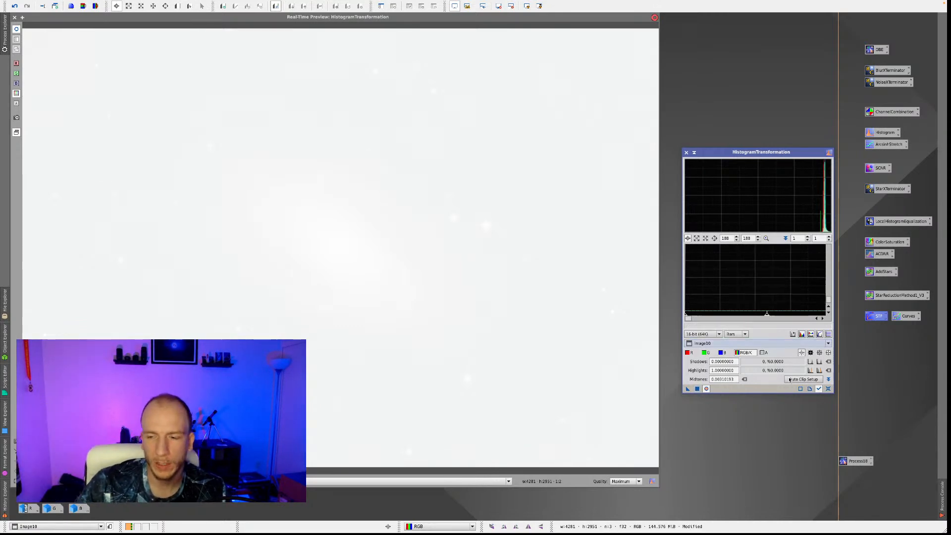
{"action": "left_click", "coordinate": [827, 389]}
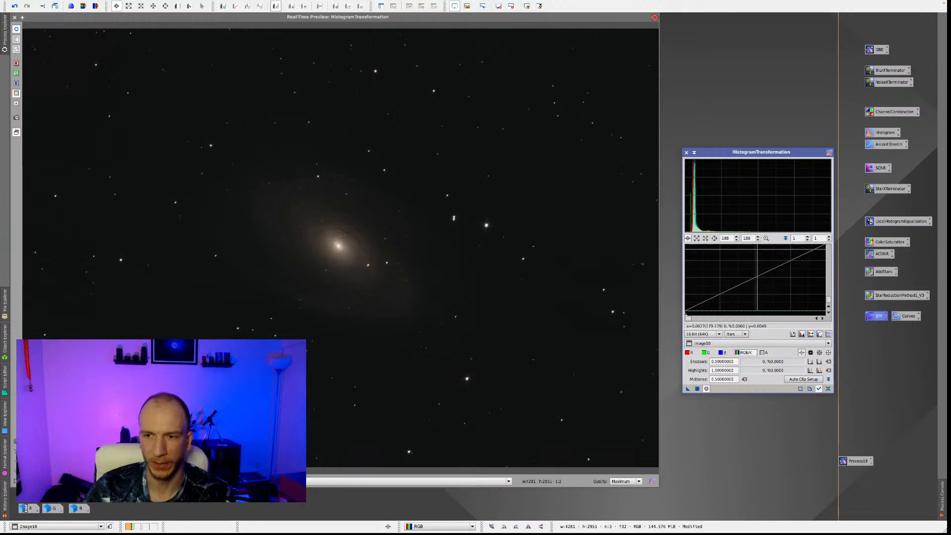
Apply a second histogram stretch with RGB/K shadows about 0.022 and midtones about 0.31, and reset the settings.
{"action": "left_click", "coordinate": [765, 238]}
{"action": "mouse_move", "coordinate": [757, 322]}
{"action": "left_mouse_down"}
{"action": "mouse_move", "coordinate": [698, 315]}
{"action": "mouse_move", "coordinate": [768, 315]}
{"action": "mouse_move", "coordinate": [732, 315]}
{"action": "left_mouse_up"}
{"action": "scroll", "coordinate": [687, 313], "scroll_direction": "up", "scroll_amount": 14}
{"action": "scroll", "coordinate": [701, 316], "scroll_direction": "down", "scroll_amount": 12}
{"action": "scroll", "coordinate": [699, 315], "scroll_direction": "up", "scroll_amount": 3}
{"action": "left_click", "coordinate": [696, 389]}
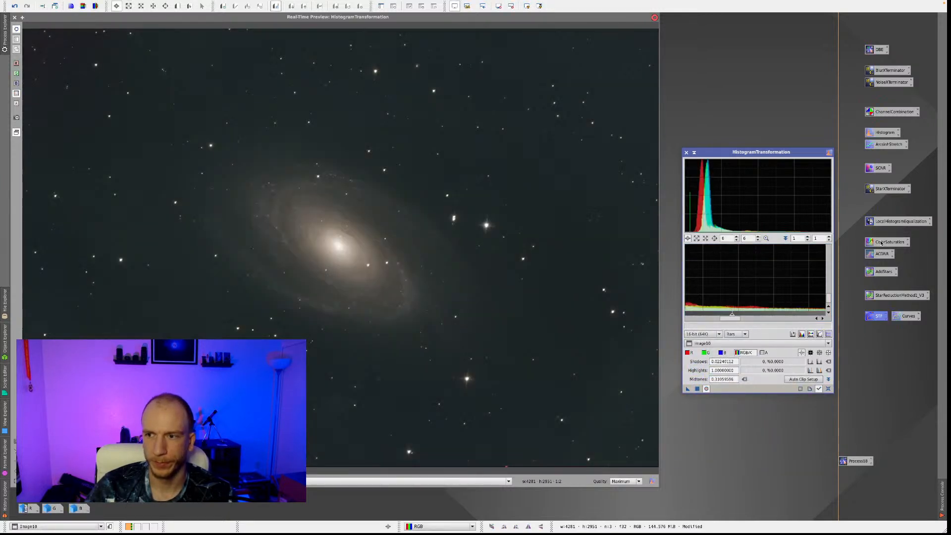
{"action": "left_click", "coordinate": [828, 388]}
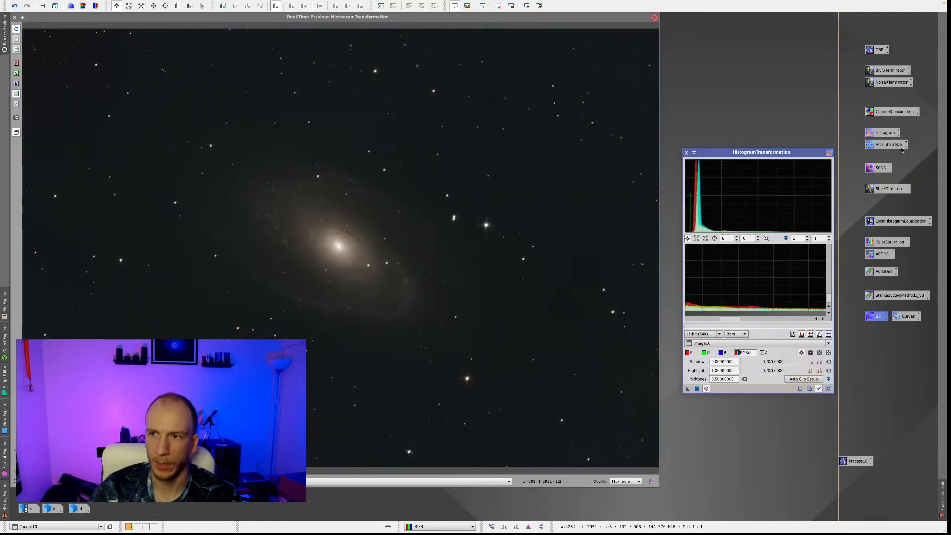
Set up a third histogram stretch with RGB/K shadows about 0.016 and midtones about 0.35.
{"action": "scroll", "coordinate": [776, 290], "scroll_direction": "down", "scroll_amount": 4}
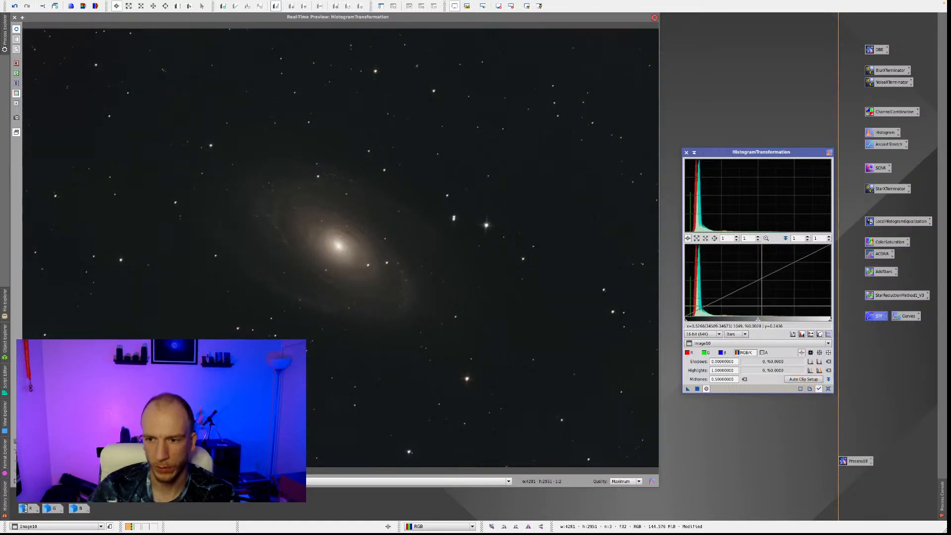
{"action": "left_click_drag", "start_coordinate": [753, 317], "coordinate": [690, 316]}
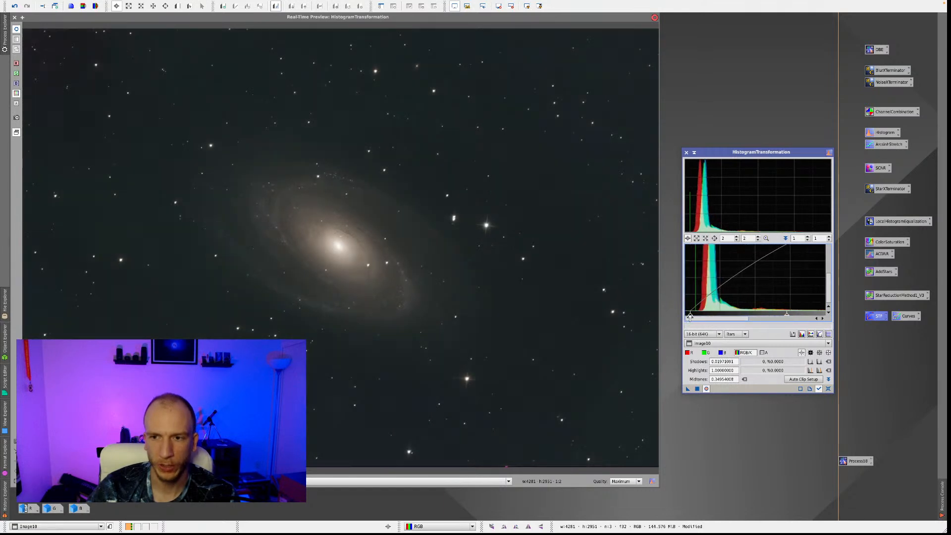
Try to correct the teal cast by raising the green channel's shadows to about 0.008.
{"action": "left_click", "coordinate": [706, 353]}
{"action": "left_click", "coordinate": [692, 353]}
{"action": "left_click", "coordinate": [706, 353]}
{"action": "left_click", "coordinate": [723, 353]}
{"action": "left_click", "coordinate": [707, 353]}
{"action": "left_click_drag", "start_coordinate": [685, 315], "coordinate": [684, 320]}
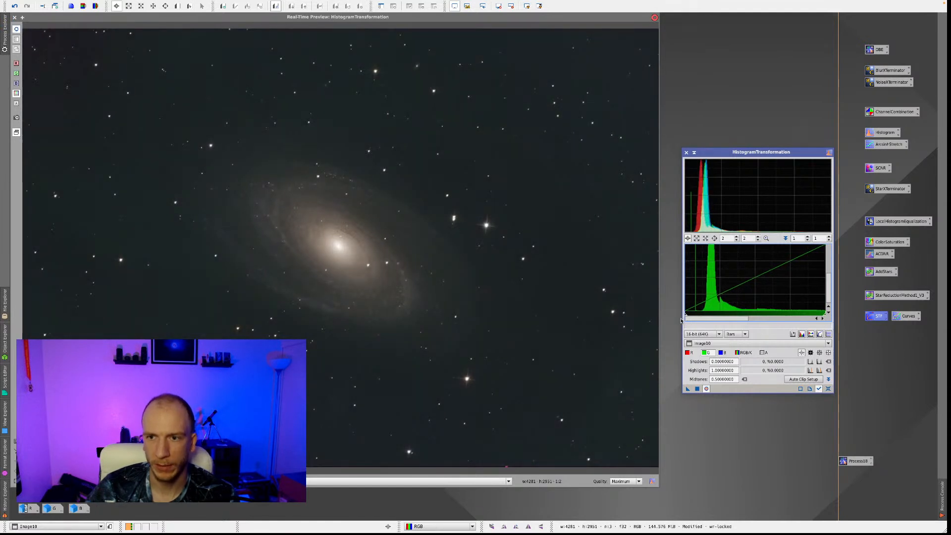
{"action": "left_click_drag", "start_coordinate": [685, 318], "coordinate": [687, 316]}
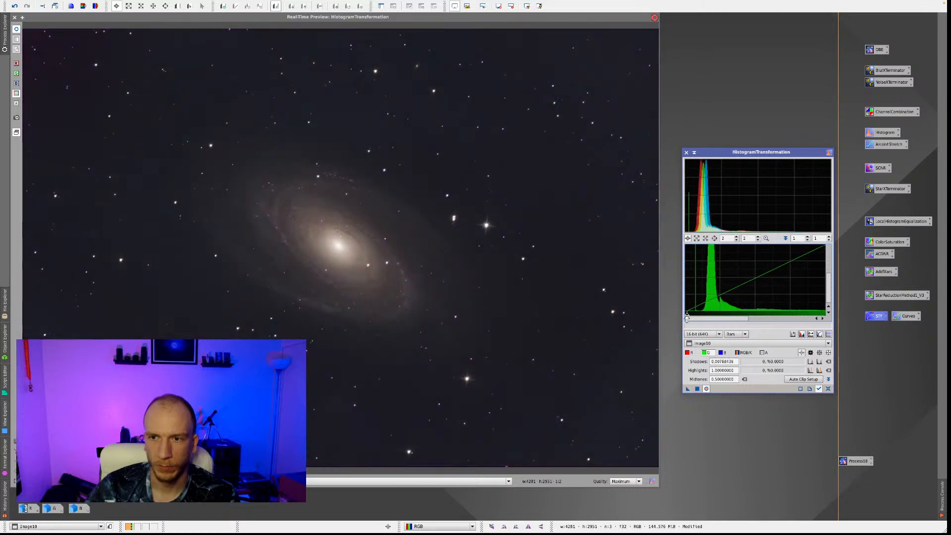
Set the red midtones to about 0.46 and the blue midtones to about 0.515, and apply the stretch to the image.
{"action": "left_click", "coordinate": [692, 353]}
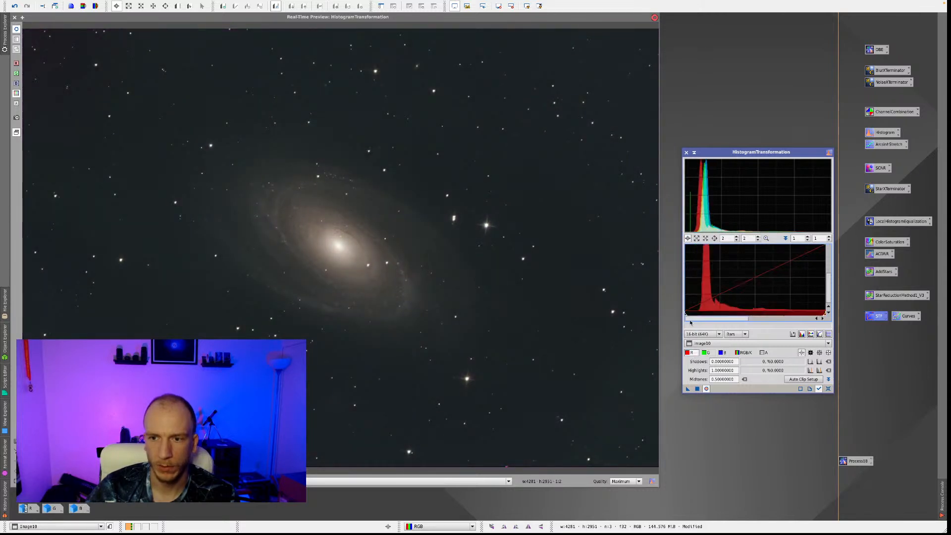
{"action": "left_click_drag", "start_coordinate": [696, 319], "coordinate": [761, 321]}
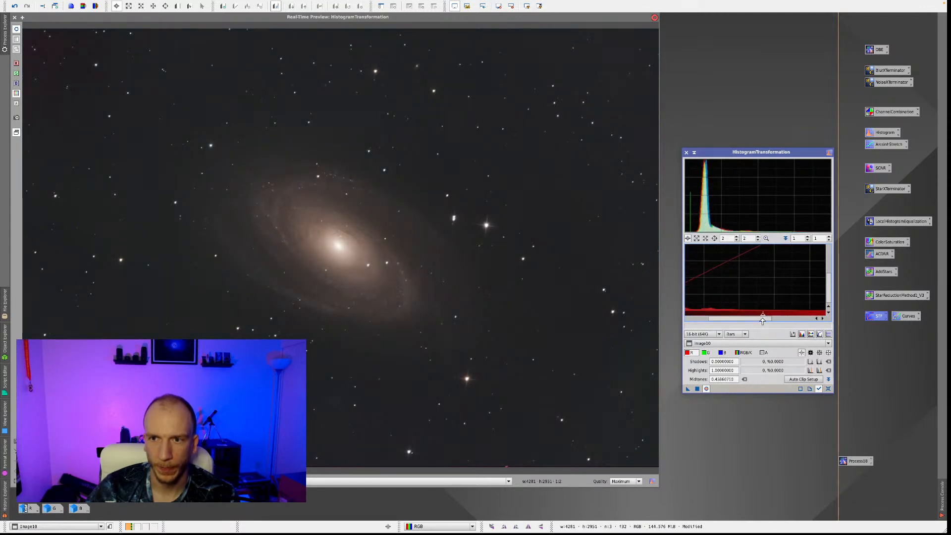
{"action": "left_click", "coordinate": [722, 352]}
{"action": "left_click_drag", "start_coordinate": [776, 320], "coordinate": [779, 314]}
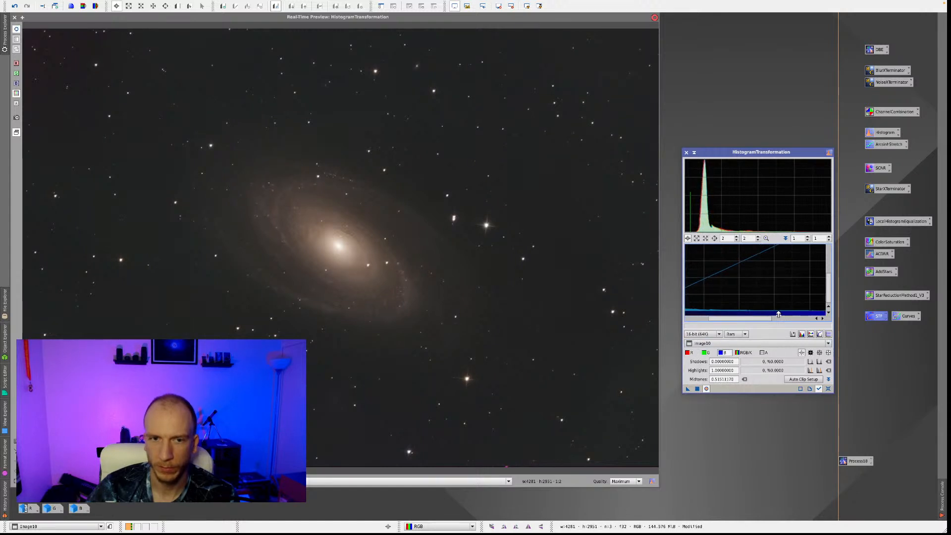
{"action": "left_click", "coordinate": [697, 389]}
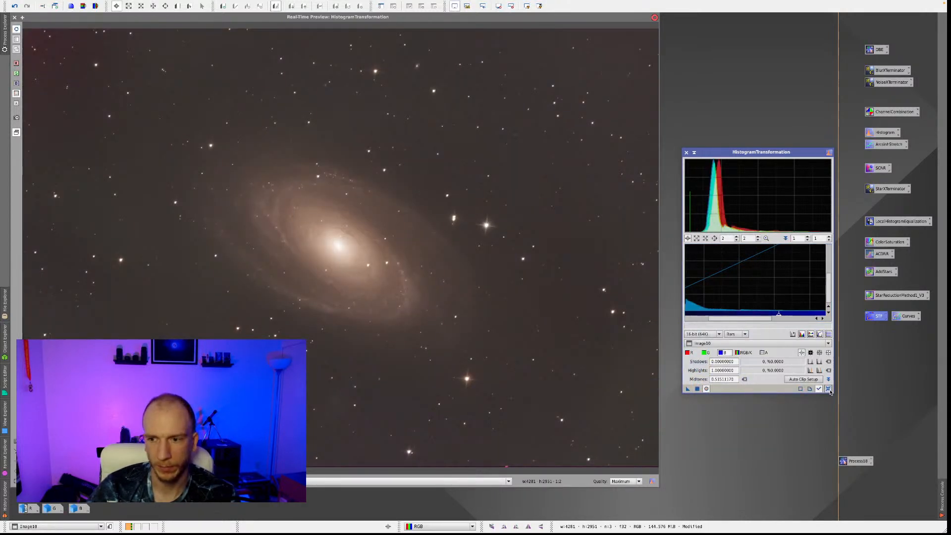
Reset the histogram settings, try RGB/K midtones of about 0.456 in the preview, and close HistogramTransformation without applying the stretch.
{"action": "left_click", "coordinate": [828, 389]}
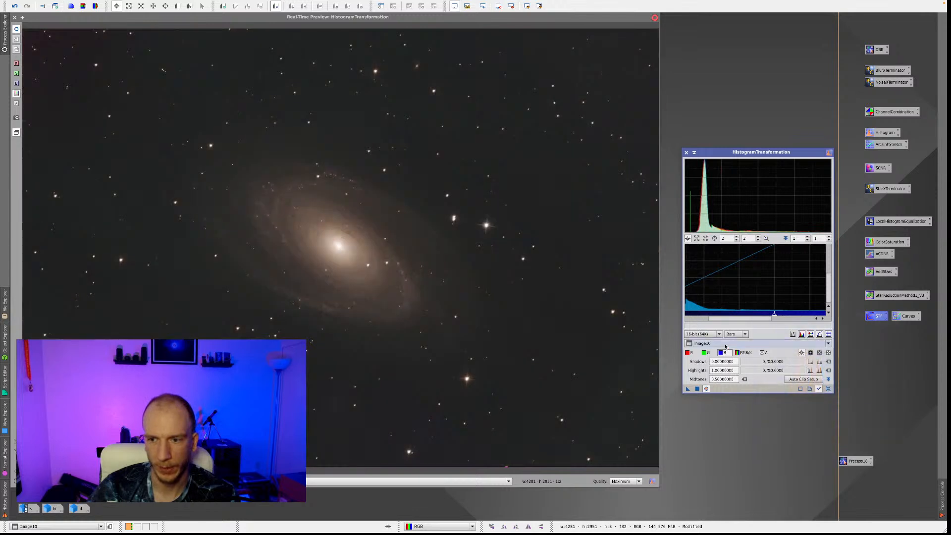
{"action": "left_click", "coordinate": [744, 353]}
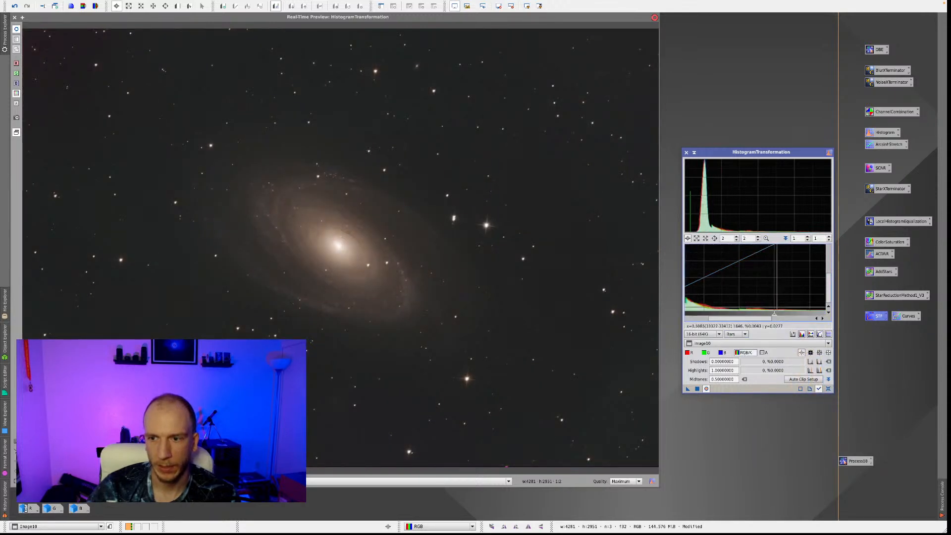
{"action": "left_click", "coordinate": [766, 238]}
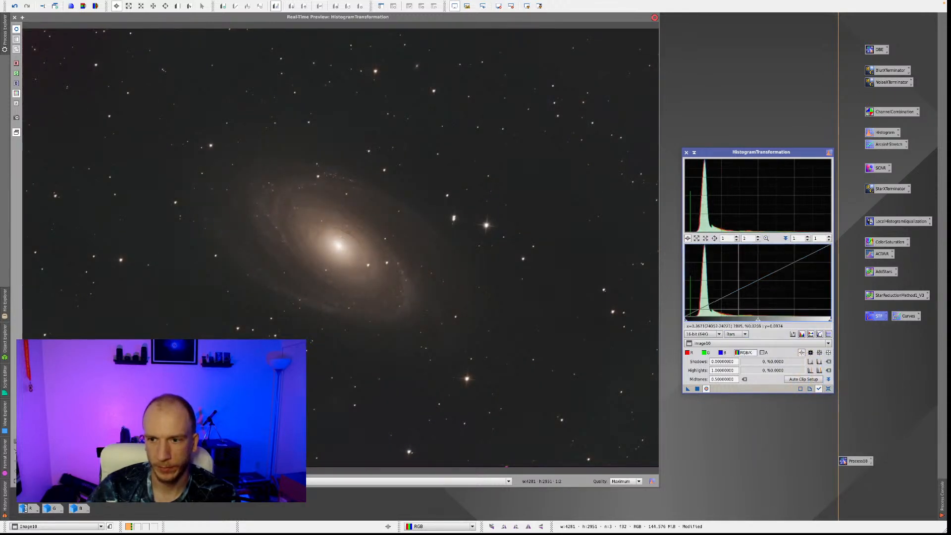
{"action": "left_click_drag", "start_coordinate": [758, 321], "coordinate": [752, 320]}
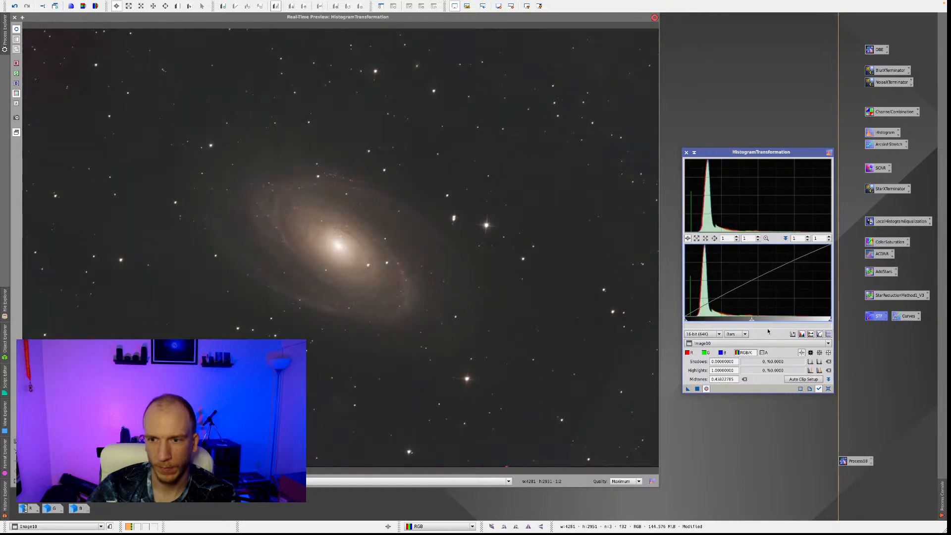
{"action": "left_click", "coordinate": [828, 389]}
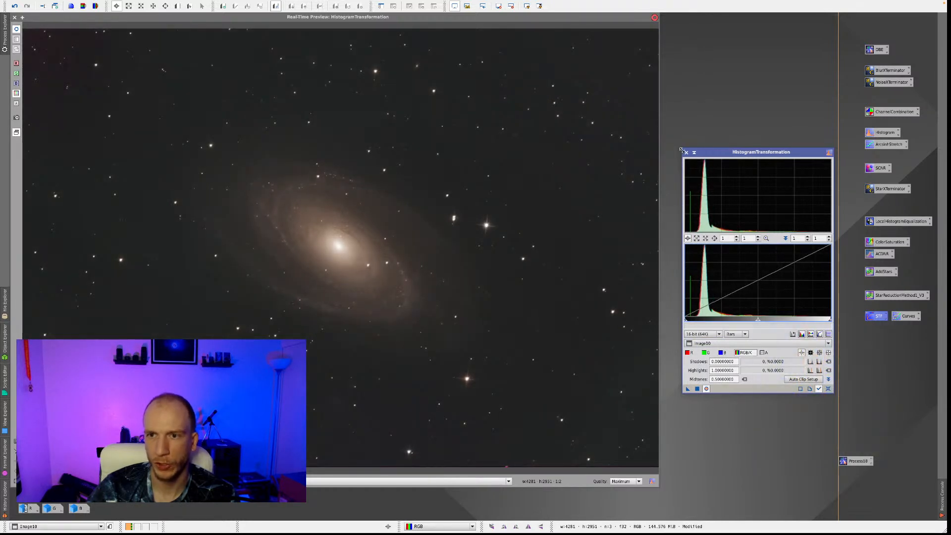
{"action": "left_click", "coordinate": [686, 153]}
Set up an ArcsinhStretch with real-time preview, using a stretch factor of about 1.35 and a black point of about 0.005.
{"action": "double_click", "coordinate": [889, 144]}
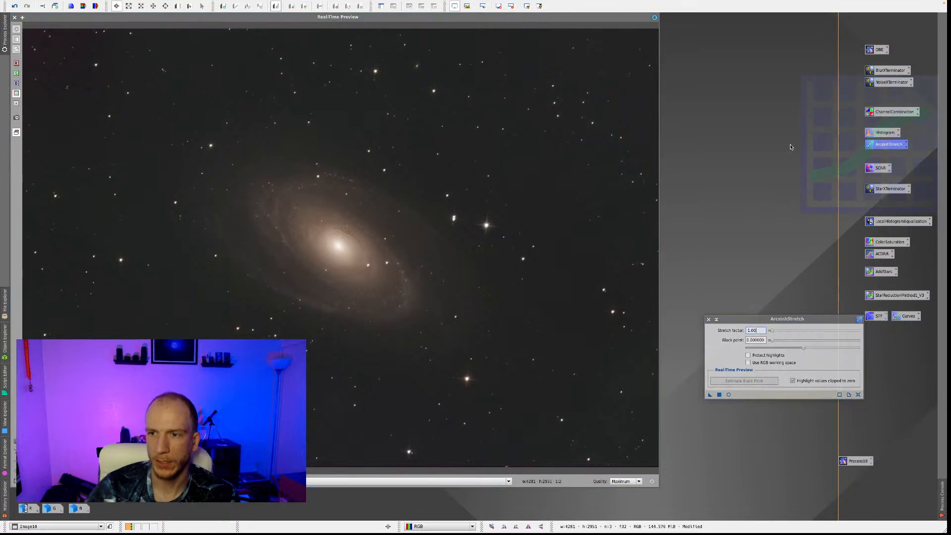
{"action": "left_click_drag", "start_coordinate": [779, 319], "coordinate": [767, 250]}
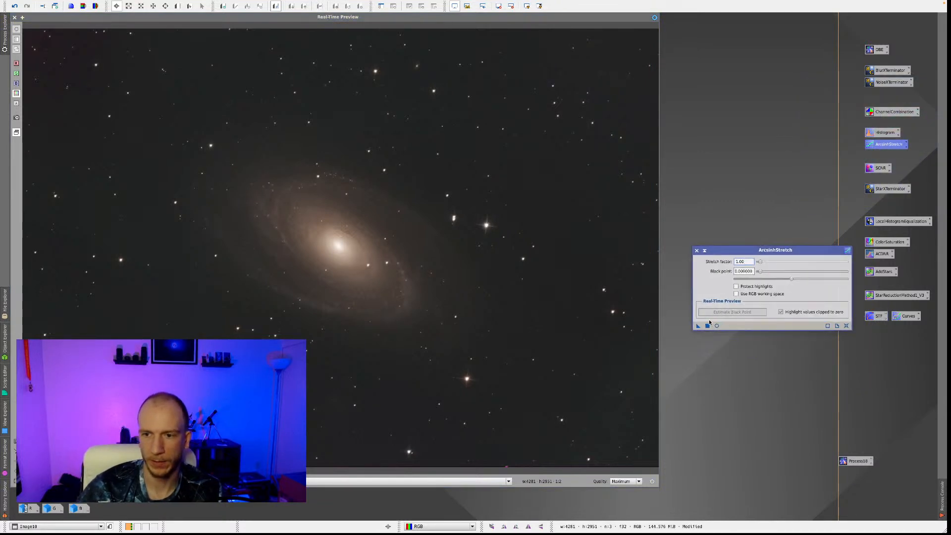
{"action": "left_click", "coordinate": [716, 326]}
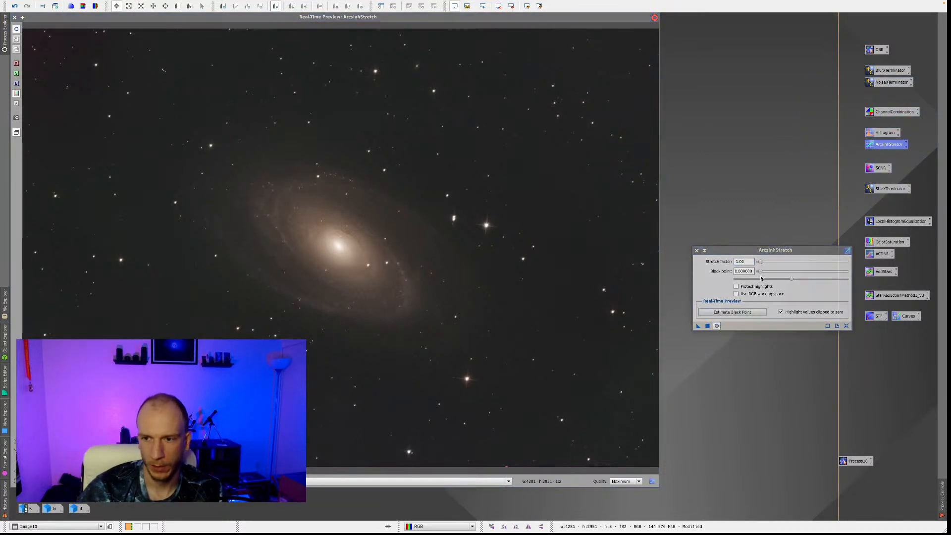
{"action": "left_click_drag", "start_coordinate": [760, 266], "coordinate": [762, 264]}
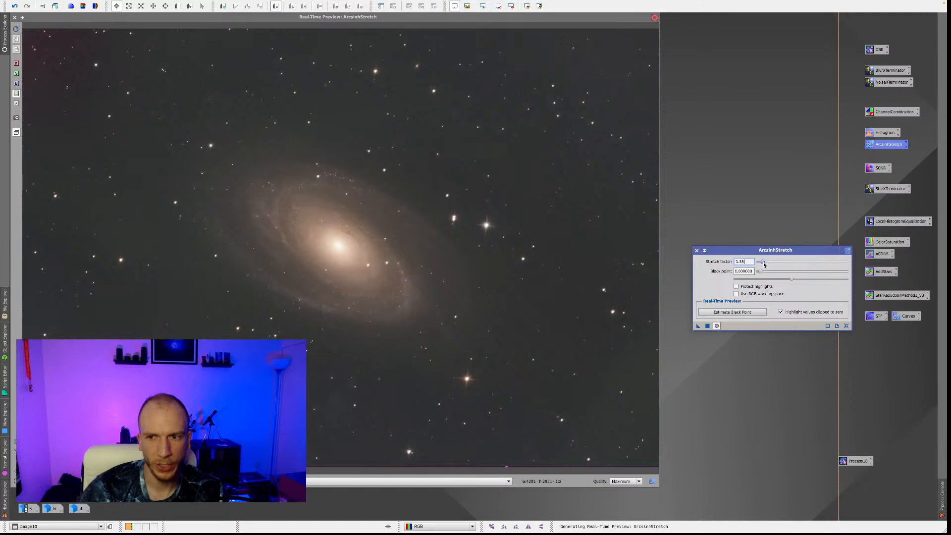
{"action": "left_click", "coordinate": [763, 272]}
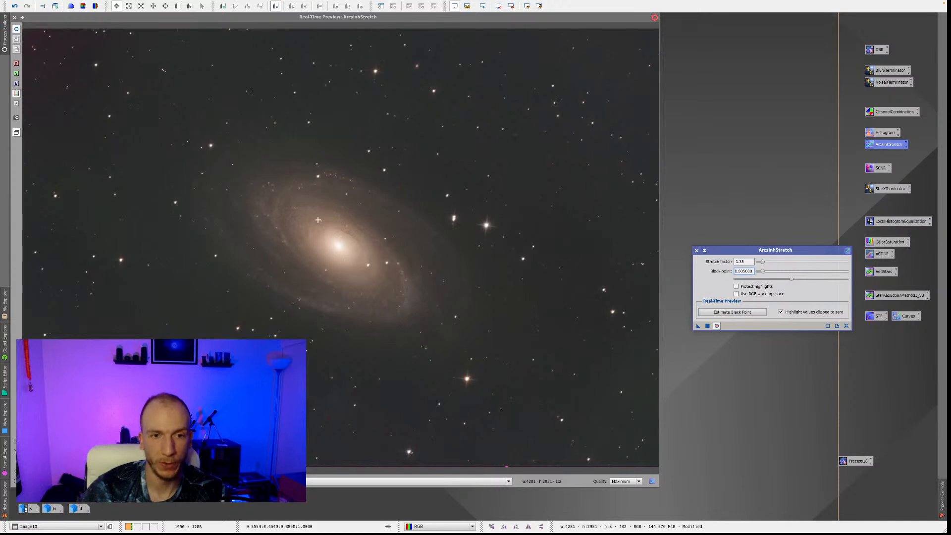
Set the arcsinh stretch factor to 1.49 and the black point to about 0.01, apply it to the image, and close the preview.
{"action": "type", "text": "1.49"}
{"action": "key", "text": "Return"}
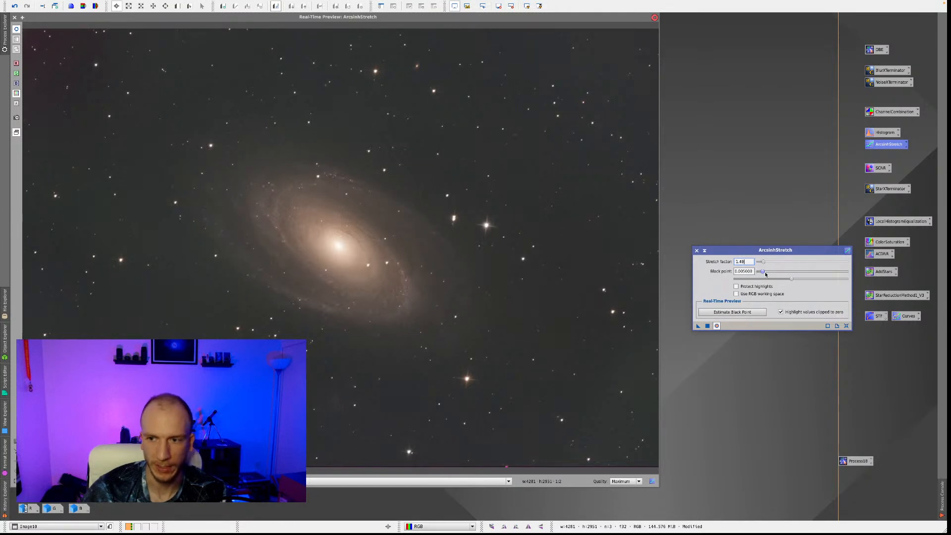
{"action": "left_click_drag", "start_coordinate": [763, 272], "coordinate": [764, 272]}
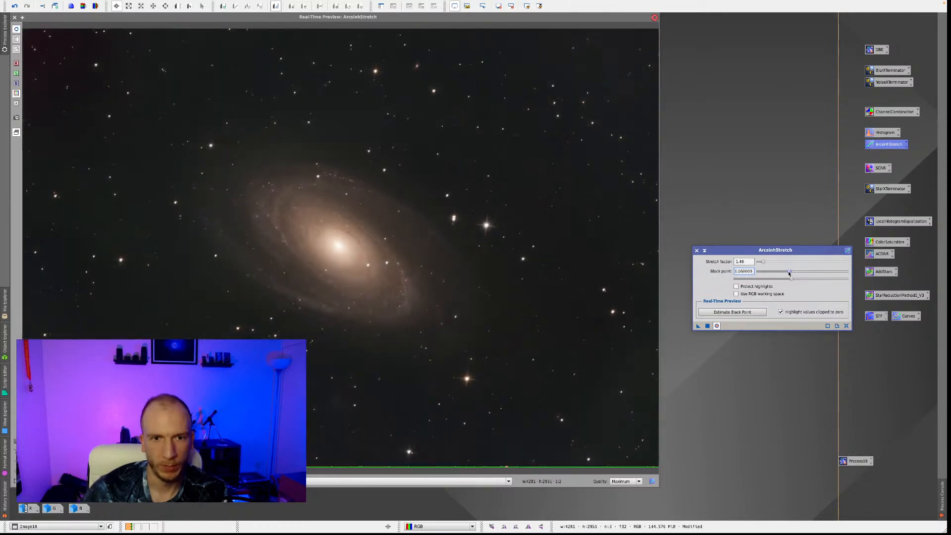
{"action": "left_click_drag", "start_coordinate": [778, 273], "coordinate": [763, 275]}
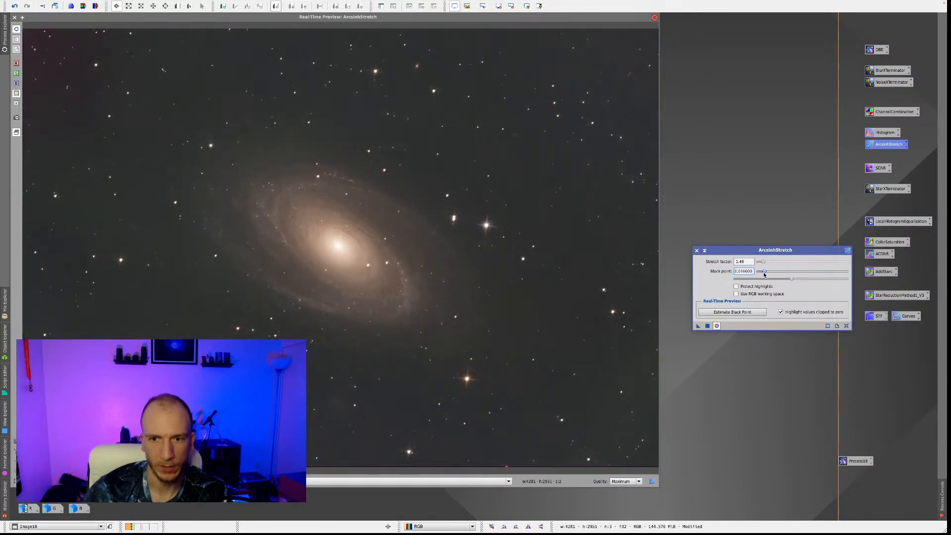
{"action": "left_click", "coordinate": [708, 326]}
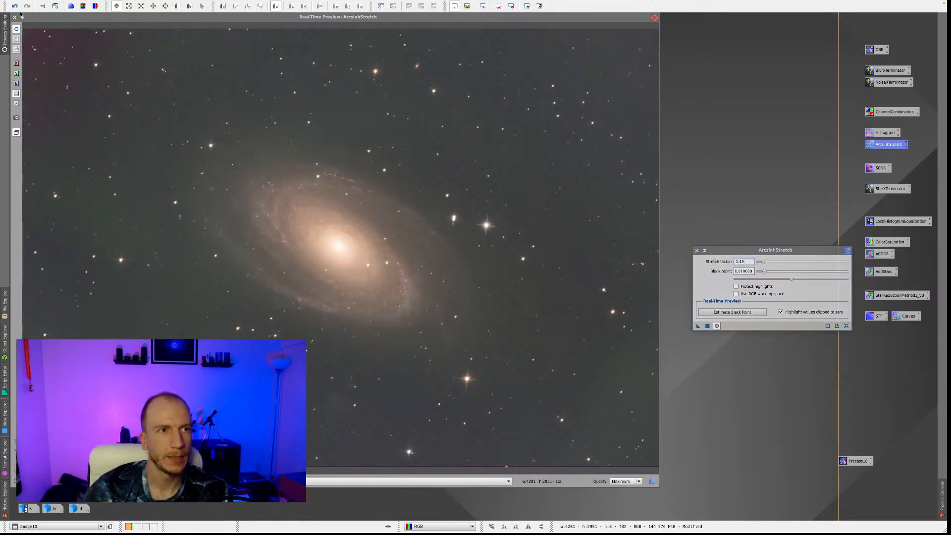
{"action": "left_click", "coordinate": [697, 251]}
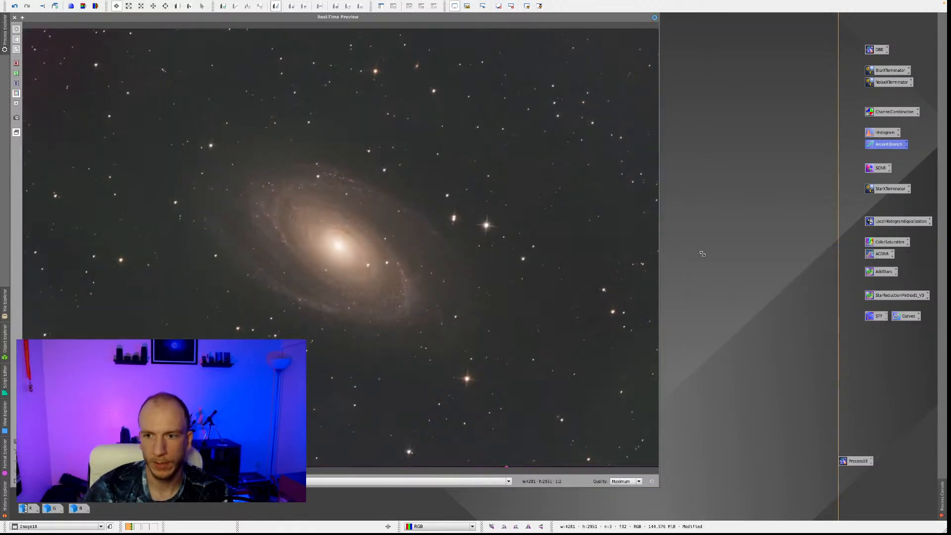
{"action": "left_click", "coordinate": [15, 18]}
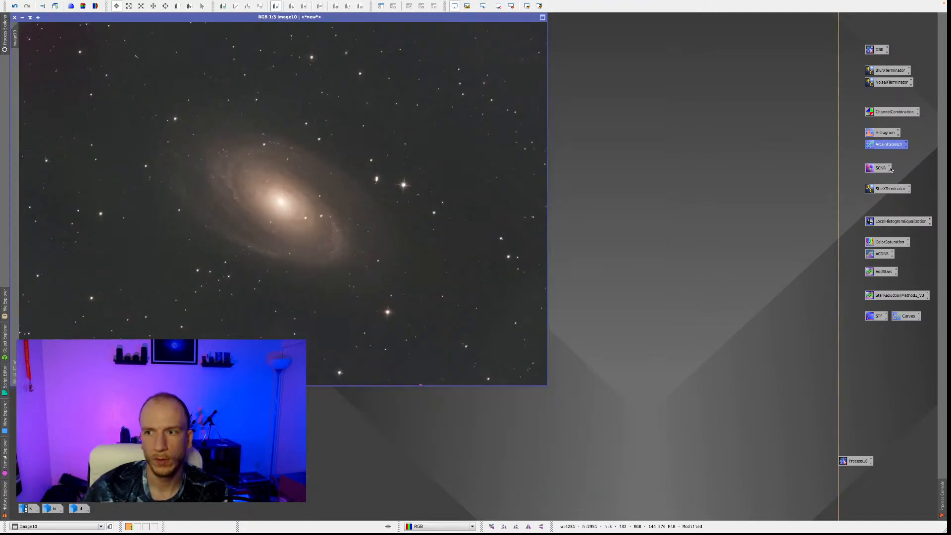
Remove the green cast from the stretched image with SCNR, using Average Neutral protection, amount 1.00 and preserved lightness.
{"action": "double_click", "coordinate": [871, 169]}
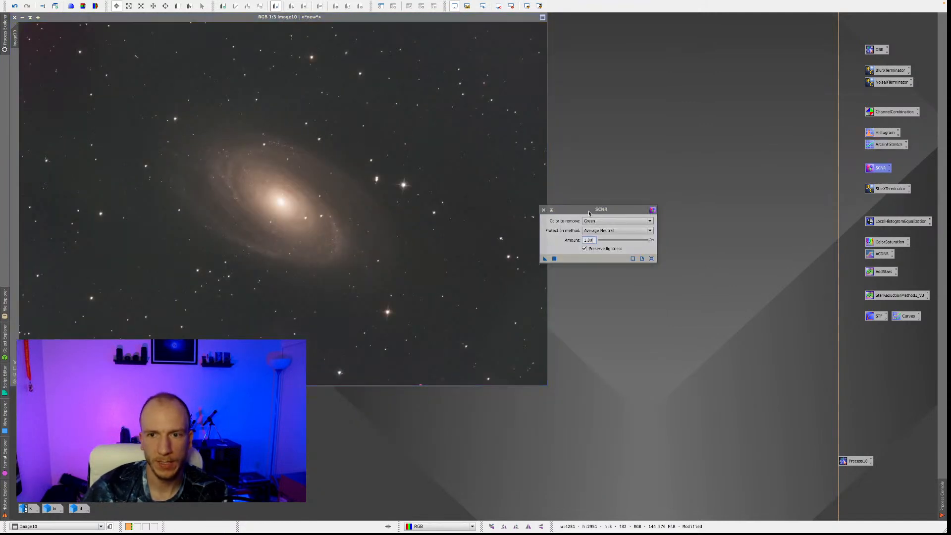
{"action": "left_click_drag", "start_coordinate": [589, 213], "coordinate": [672, 194]}
{"action": "left_click", "coordinate": [638, 239]}
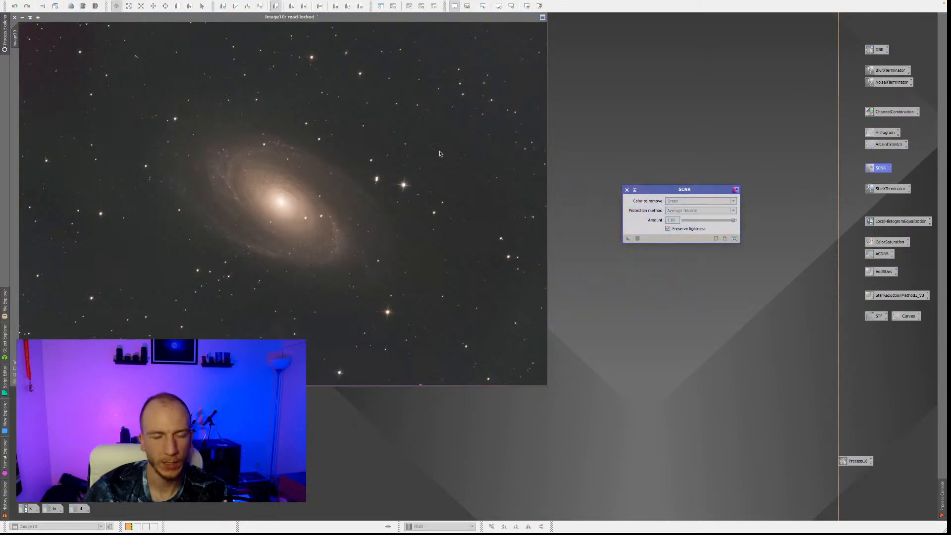
{"action": "left_click", "coordinate": [626, 191]}
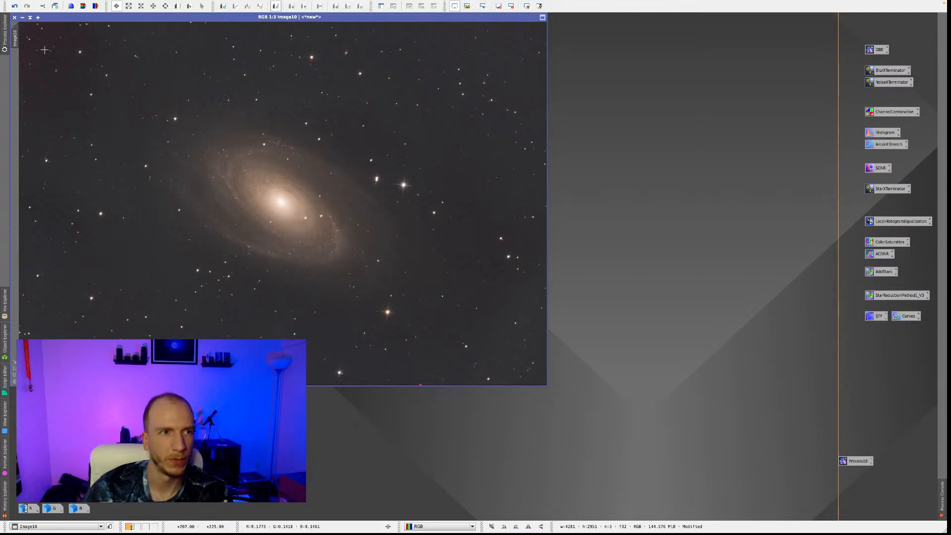
Run StarXTerminator on the galaxy image with Generate Star Image and Unscreen Stars enabled and Large Overlap off.
{"action": "double_click", "coordinate": [888, 189]}
{"action": "left_click_drag", "start_coordinate": [772, 367], "coordinate": [742, 259]}
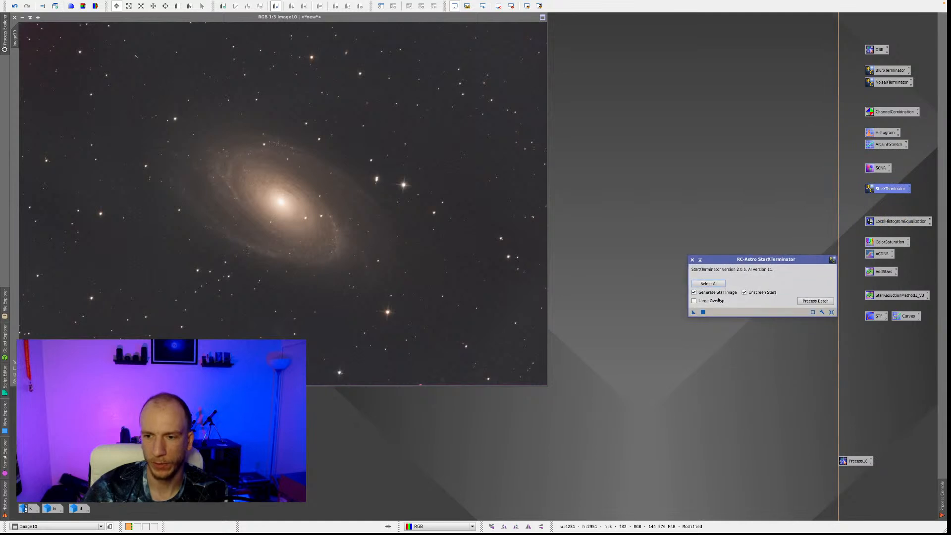
{"action": "left_click_drag", "start_coordinate": [406, 224], "coordinate": [407, 224]}
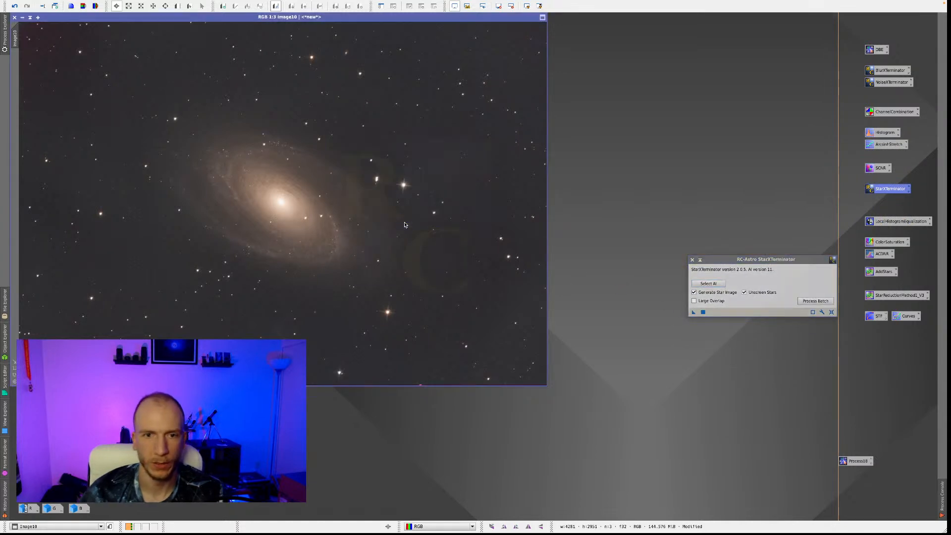
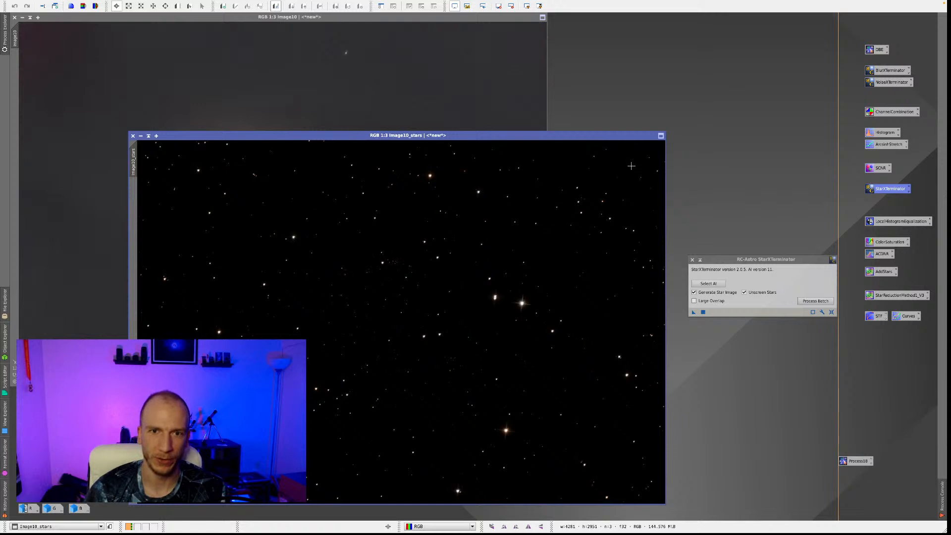
Move the extracted star image clear of the galaxy image and close the StarXTerminator settings.
{"action": "left_click_drag", "start_coordinate": [357, 137], "coordinate": [540, 58]}
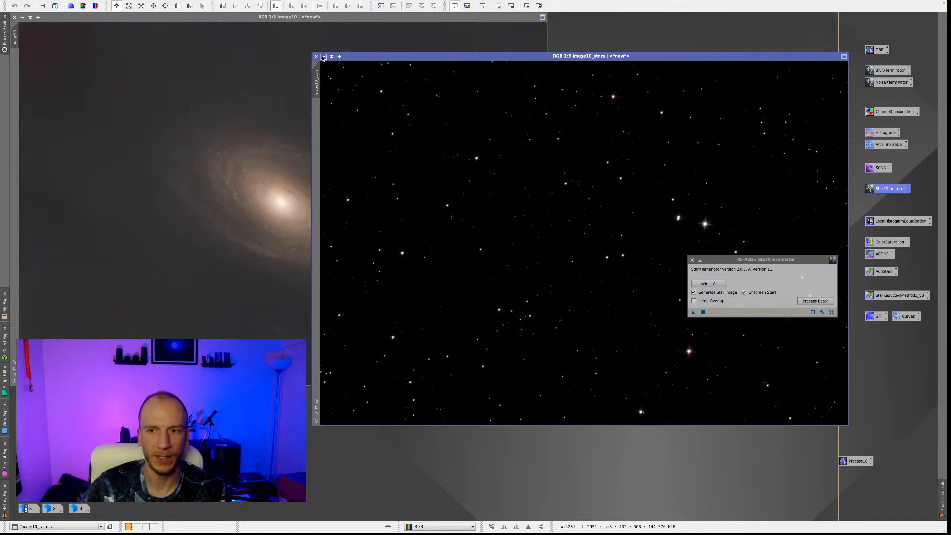
{"action": "left_click_drag", "start_coordinate": [758, 260], "coordinate": [754, 436]}
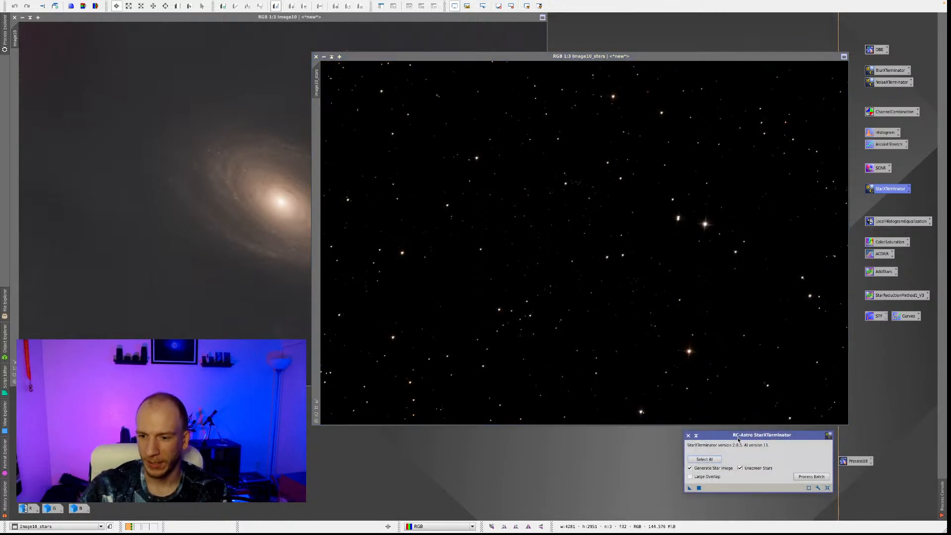
{"action": "left_click", "coordinate": [688, 436]}
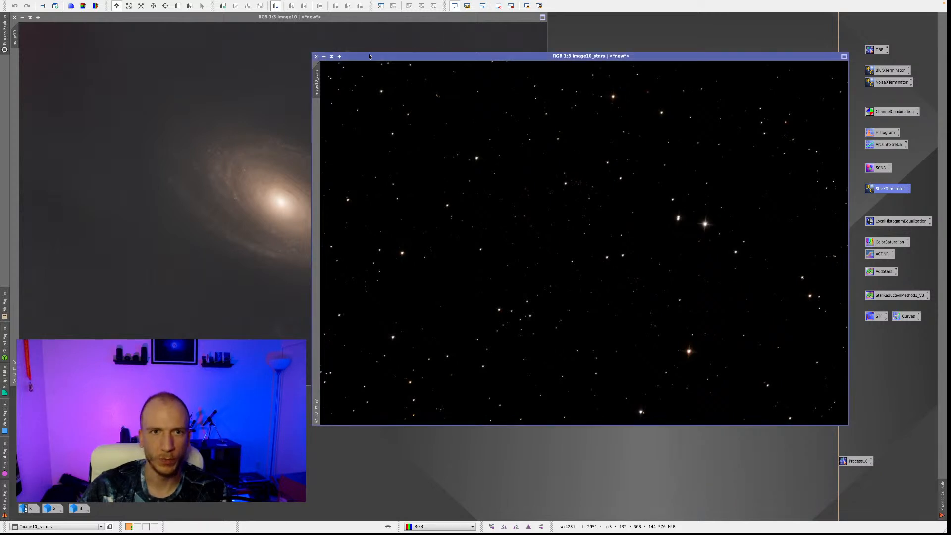
Rename the extracted star image as stars and park it as an icon near the process icons.
{"action": "right_click", "coordinate": [461, 134]}
{"action": "left_click", "coordinate": [494, 166]}
{"action": "type", "text": "stars"}
{"action": "key", "text": "Return"}
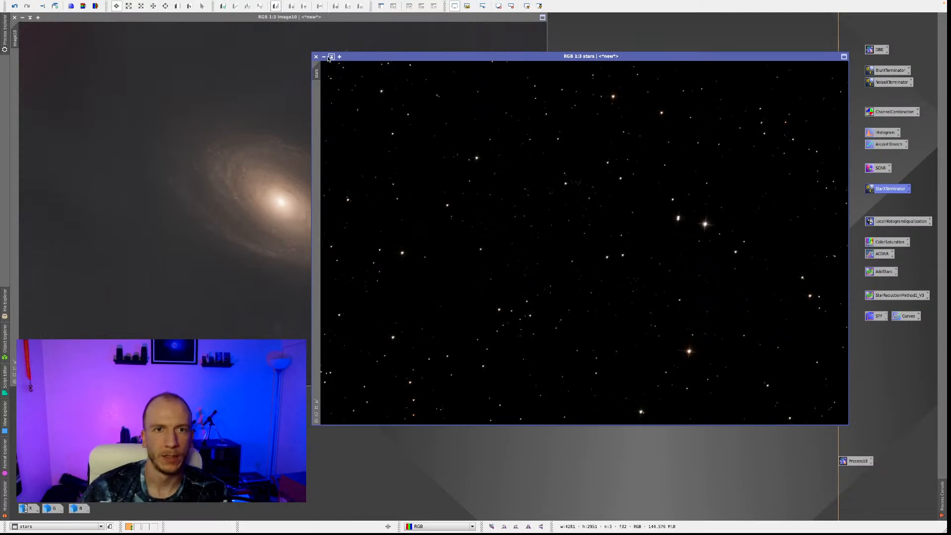
{"action": "left_click", "coordinate": [323, 57]}
{"action": "left_click_drag", "start_coordinate": [597, 244], "coordinate": [829, 34]}
Rename the galaxy image without stars as starless.
{"action": "right_click", "coordinate": [265, 174]}
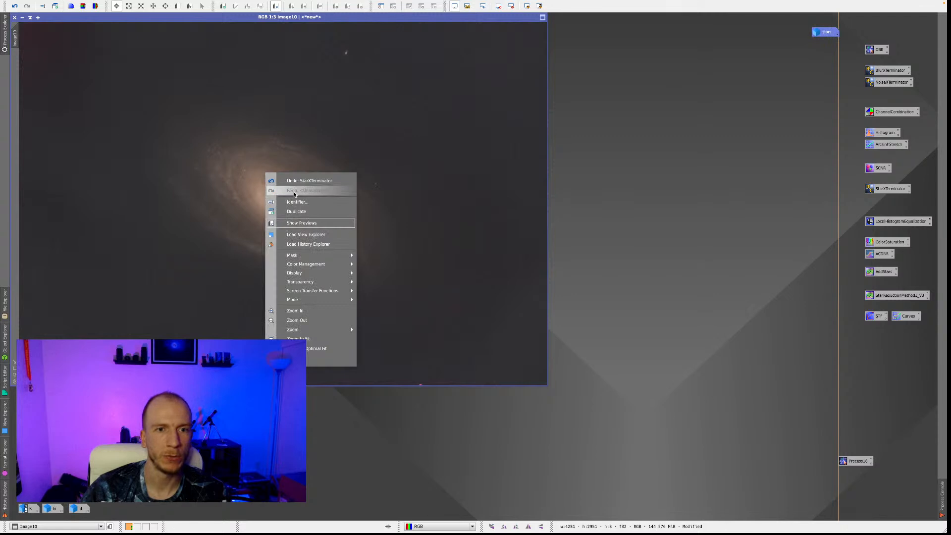
{"action": "left_click", "coordinate": [306, 203]}
{"action": "type", "text": "sta"}
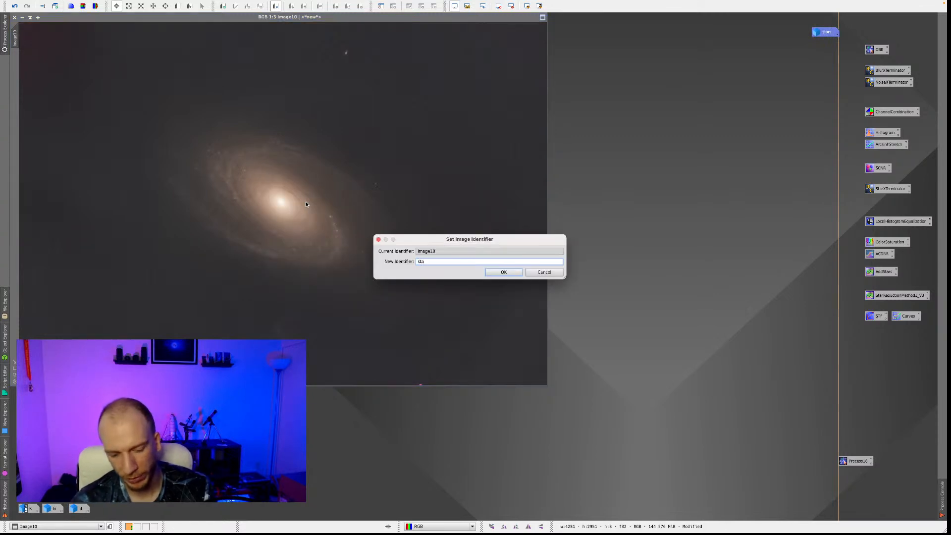
{"action": "type", "text": "rless"}
{"action": "key", "text": "Return"}
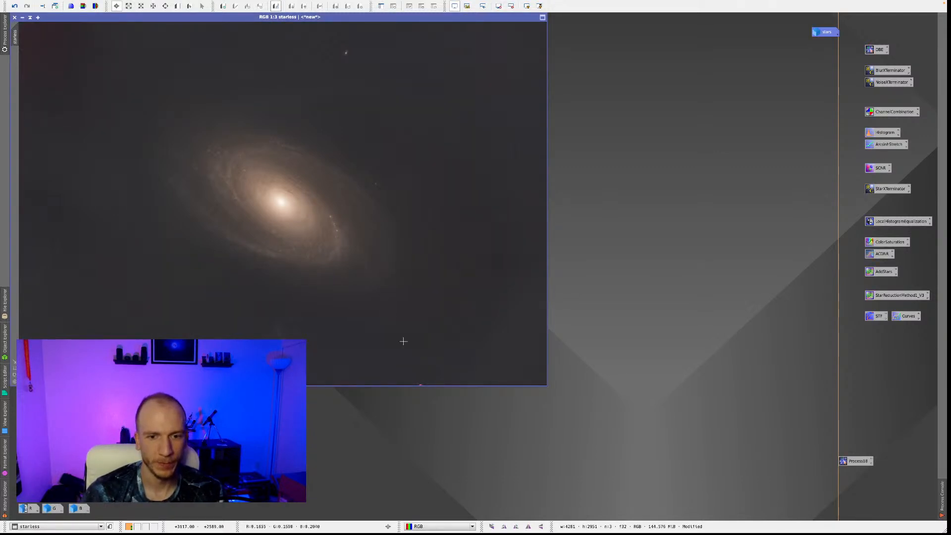
Examine the starless image's edges, background and galaxy arms up close for leftover artifacts.
{"action": "scroll", "coordinate": [426, 380], "scroll_direction": "up", "scroll_amount": 2}
{"action": "scroll", "coordinate": [412, 379], "scroll_direction": "up", "scroll_amount": 1}
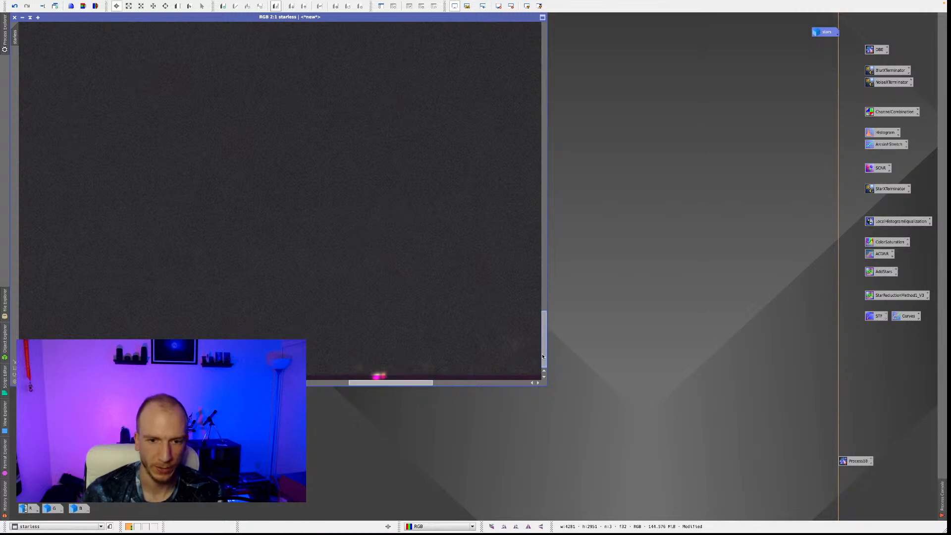
{"action": "scroll", "coordinate": [414, 354], "scroll_direction": "down", "scroll_amount": 3}
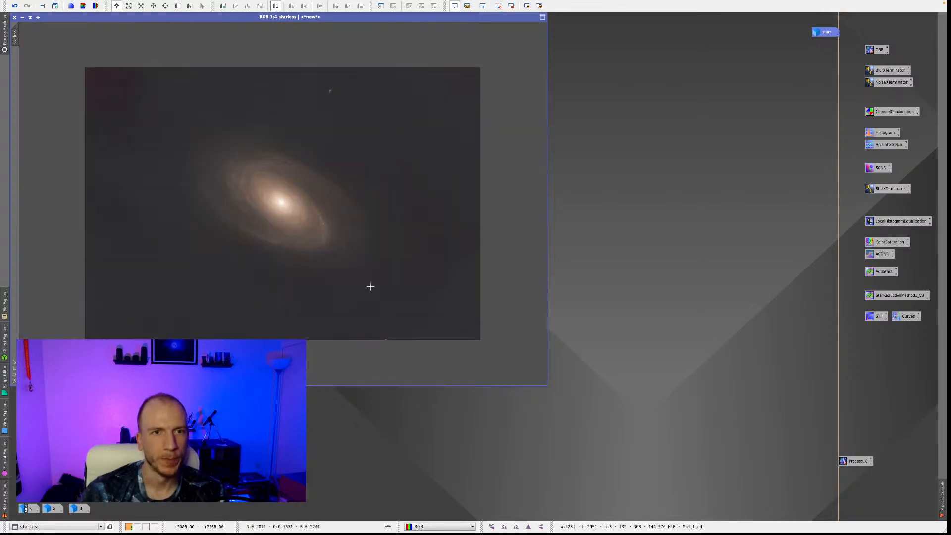
{"action": "scroll", "coordinate": [377, 293], "scroll_direction": "up", "scroll_amount": 1}
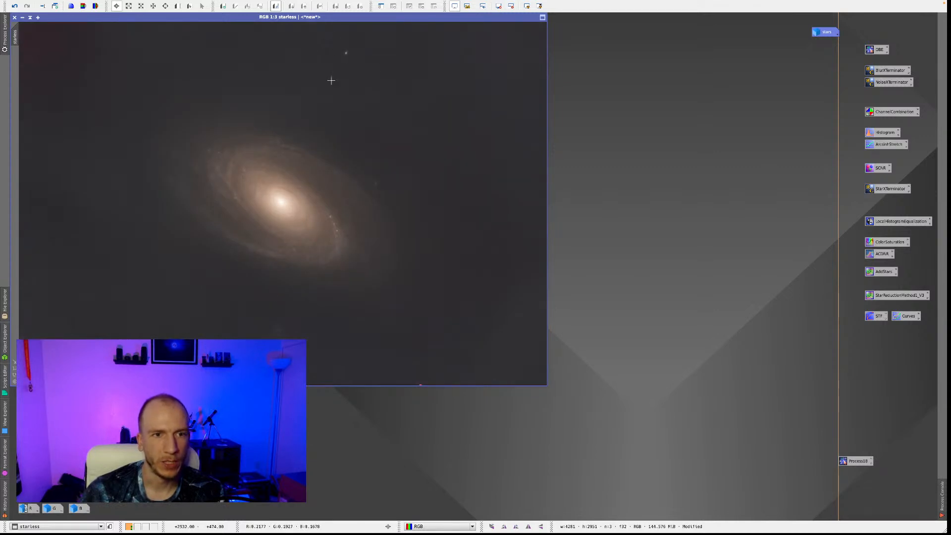
{"action": "scroll", "coordinate": [391, 184], "scroll_direction": "up", "scroll_amount": 3}
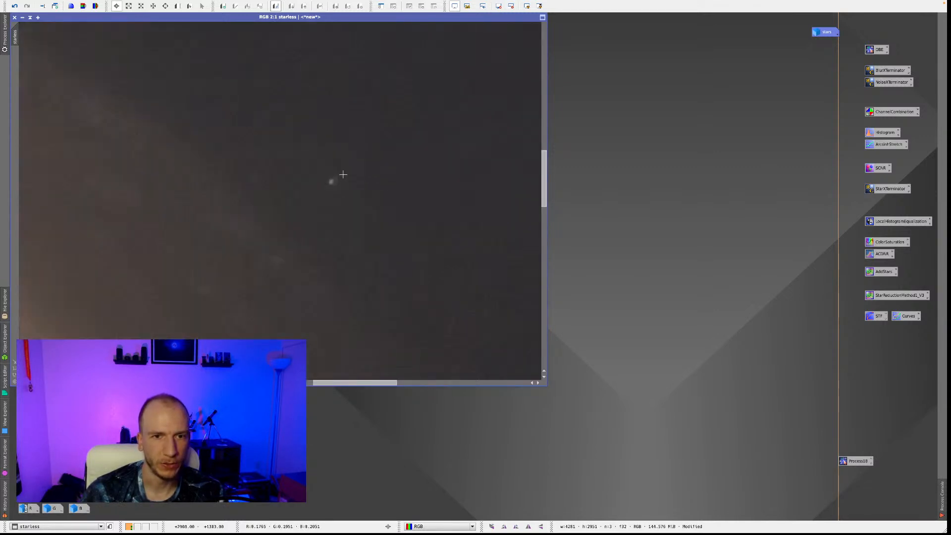
{"action": "scroll", "coordinate": [343, 186], "scroll_direction": "down", "scroll_amount": 4}
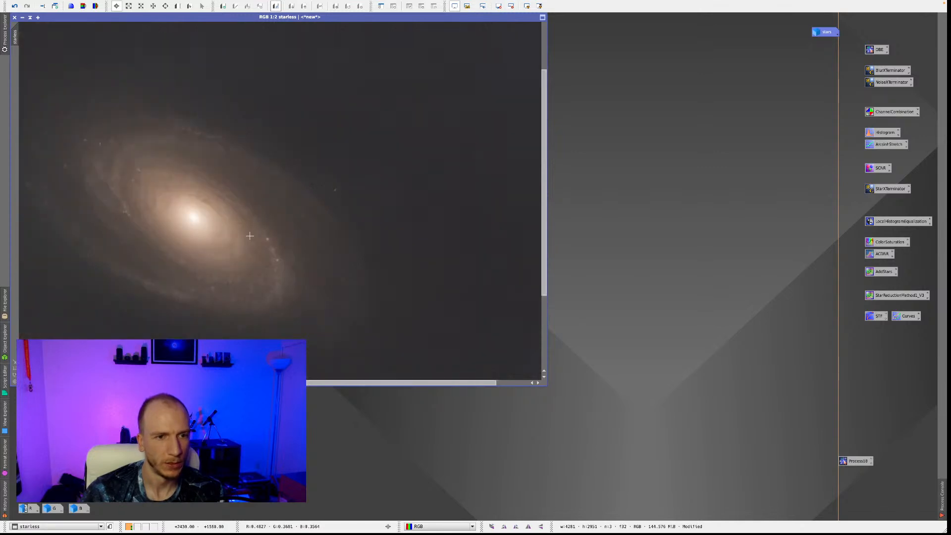
{"action": "scroll", "coordinate": [249, 236], "scroll_direction": "up", "scroll_amount": 1}
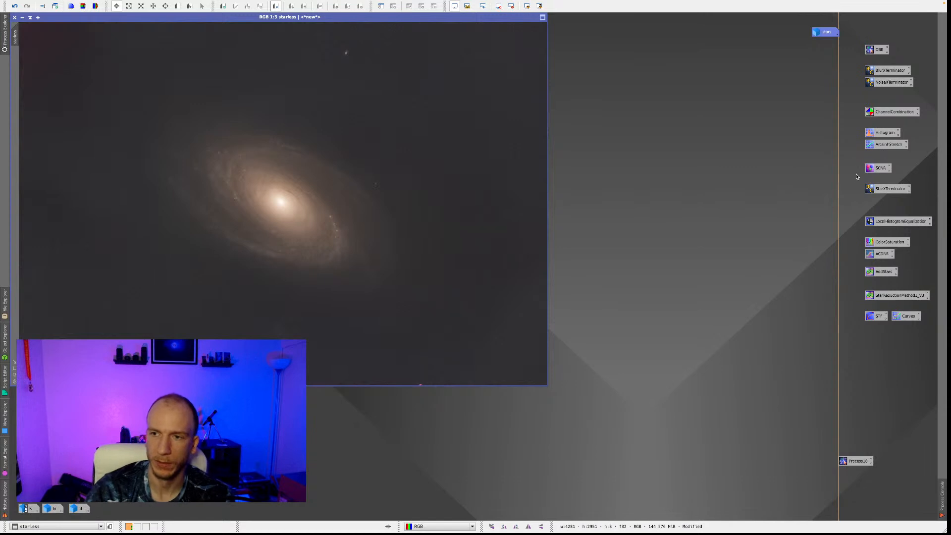
Delete the SCNR, ArcsinhStretch and ChannelCombination process icons from the workspace.
{"action": "right_click", "coordinate": [877, 168]}
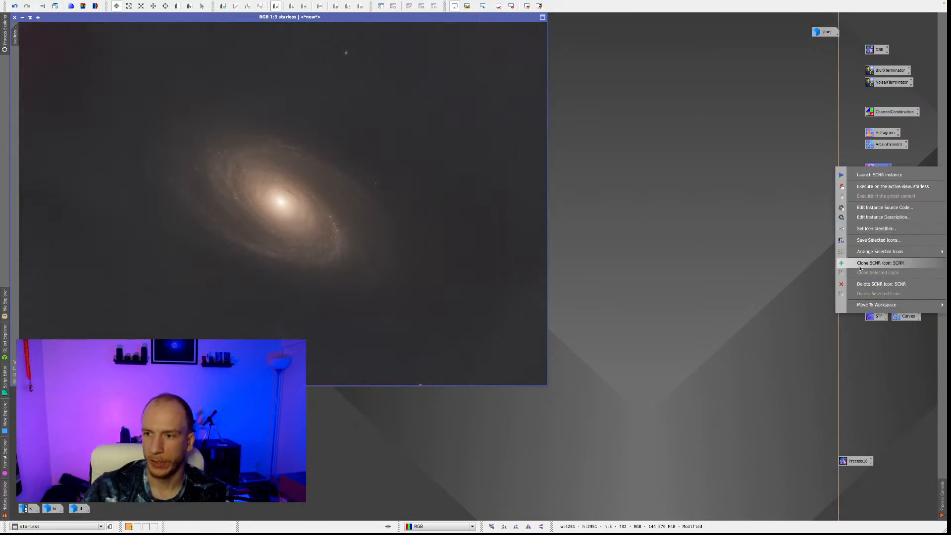
{"action": "left_click", "coordinate": [881, 284]}
{"action": "left_click_drag", "start_coordinate": [876, 164], "coordinate": [878, 142]}
{"action": "right_click", "coordinate": [878, 142]}
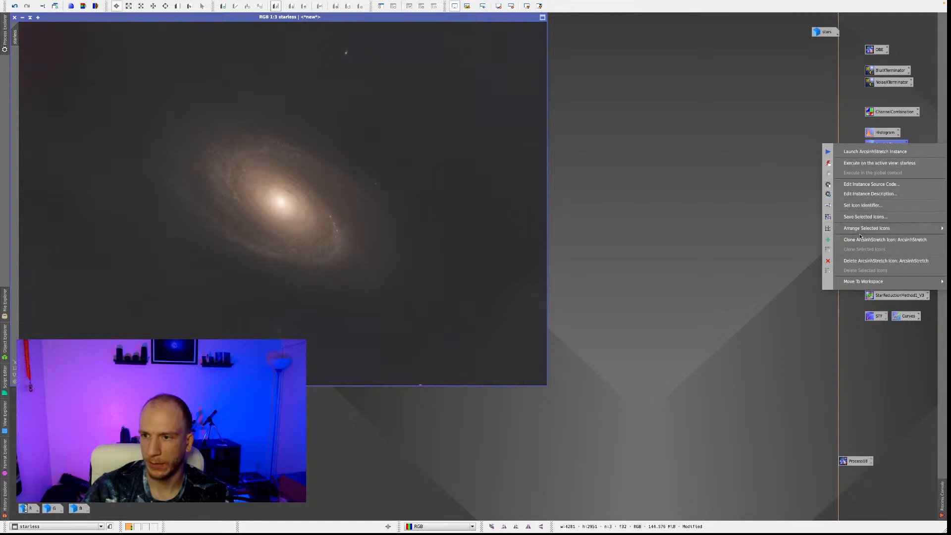
{"action": "left_click", "coordinate": [857, 261]}
{"action": "right_click", "coordinate": [876, 112]}
{"action": "left_click", "coordinate": [873, 231]}
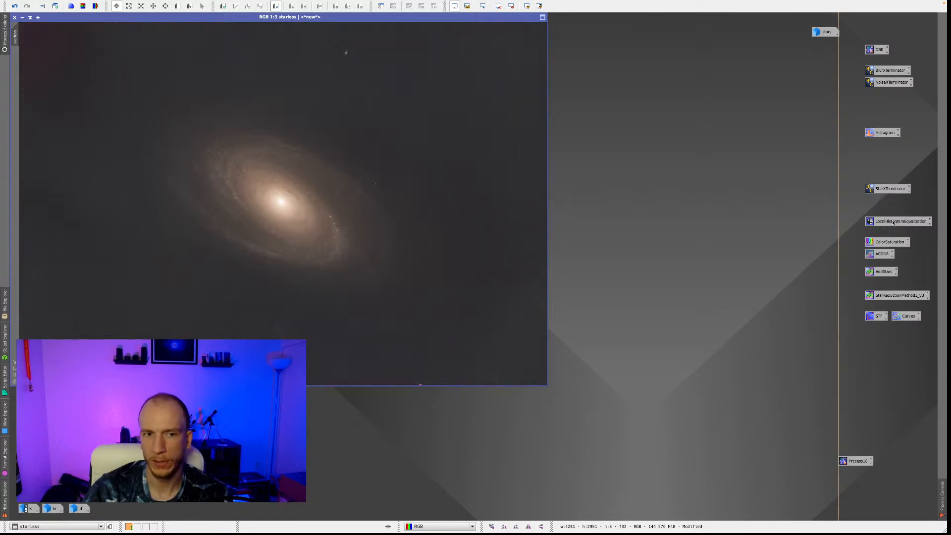
Open the saved LocalHistogramEqualization process, place it clear of the process icons, and make the starless image active.
{"action": "double_click", "coordinate": [871, 221]}
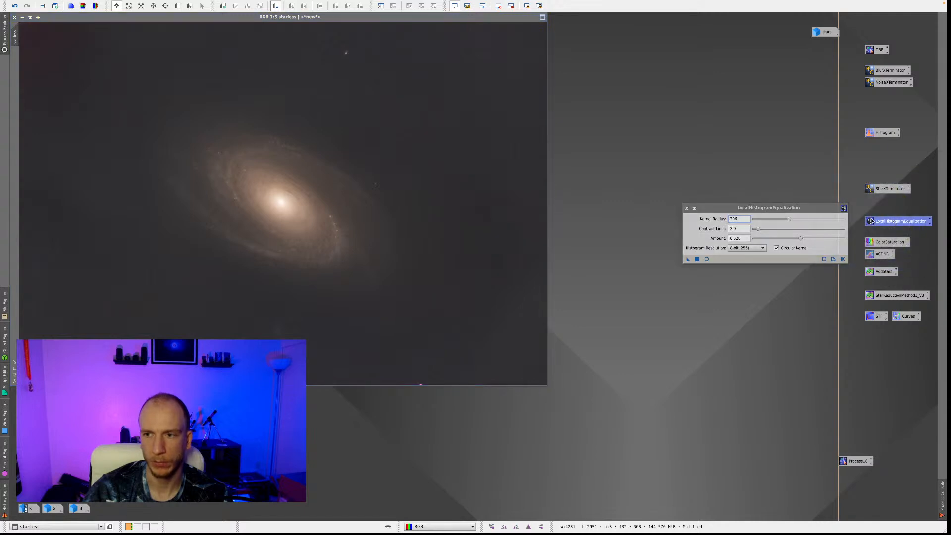
{"action": "left_click_drag", "start_coordinate": [761, 212], "coordinate": [739, 183]}
{"action": "left_click", "coordinate": [281, 171]}
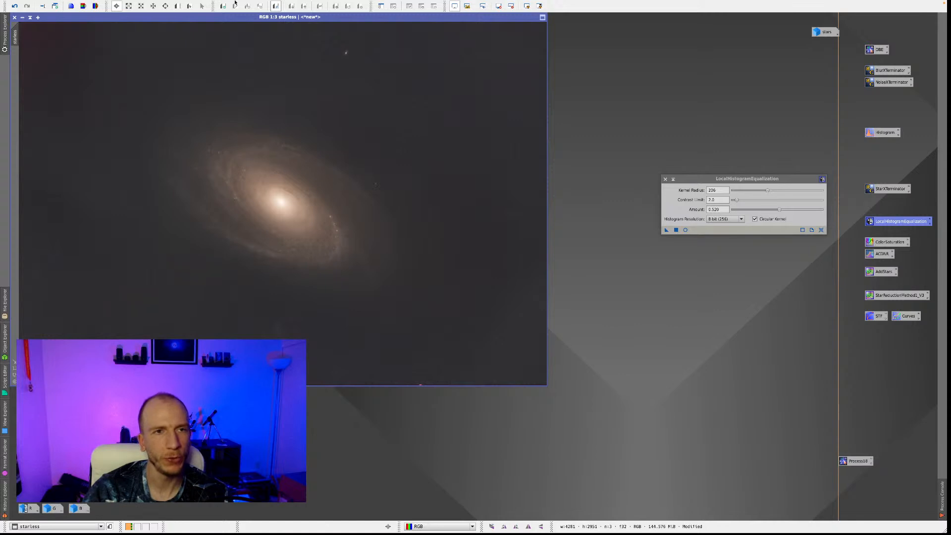
Launch the GAME galaxy mask editor script for the starless image and move its window off the galaxy.
{"action": "left_click", "coordinate": [176, 5]}
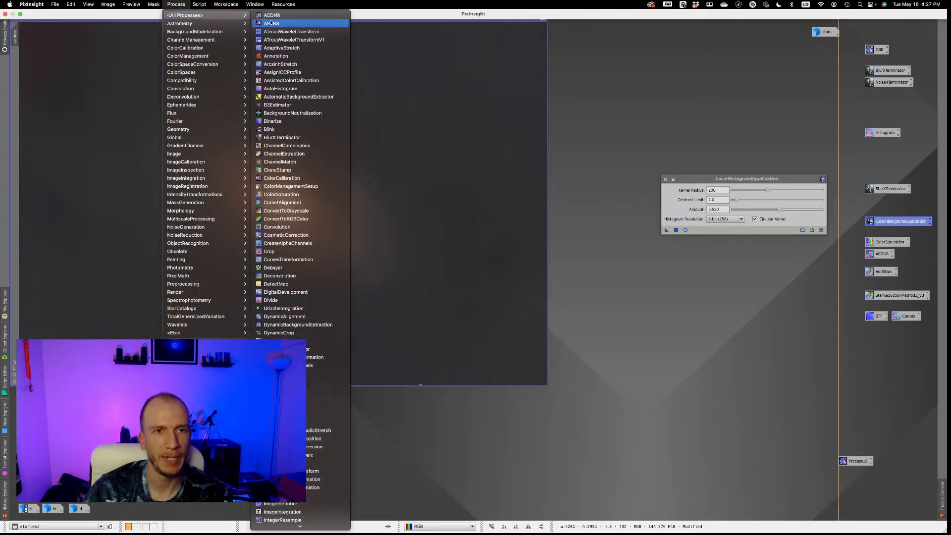
{"action": "mouse_move", "coordinate": [200, 6]}
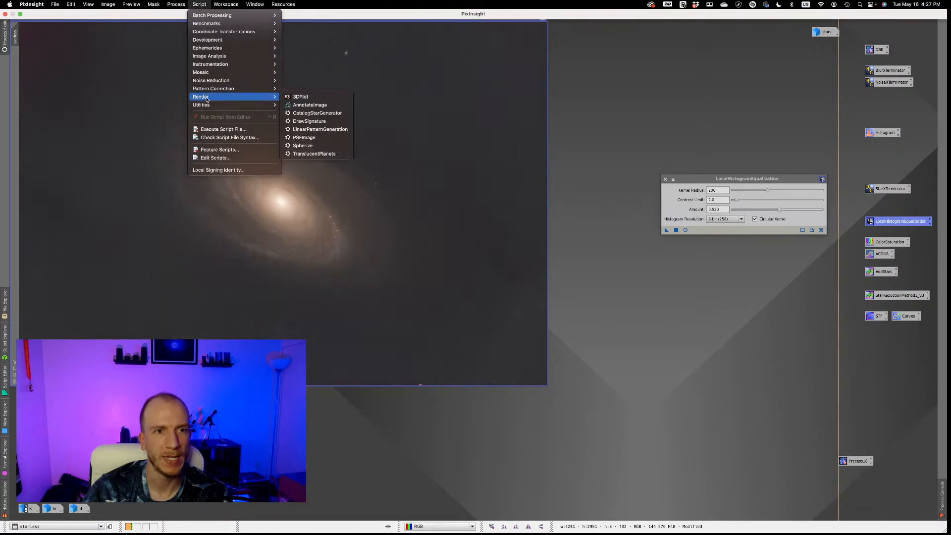
{"action": "mouse_move", "coordinate": [216, 104]}
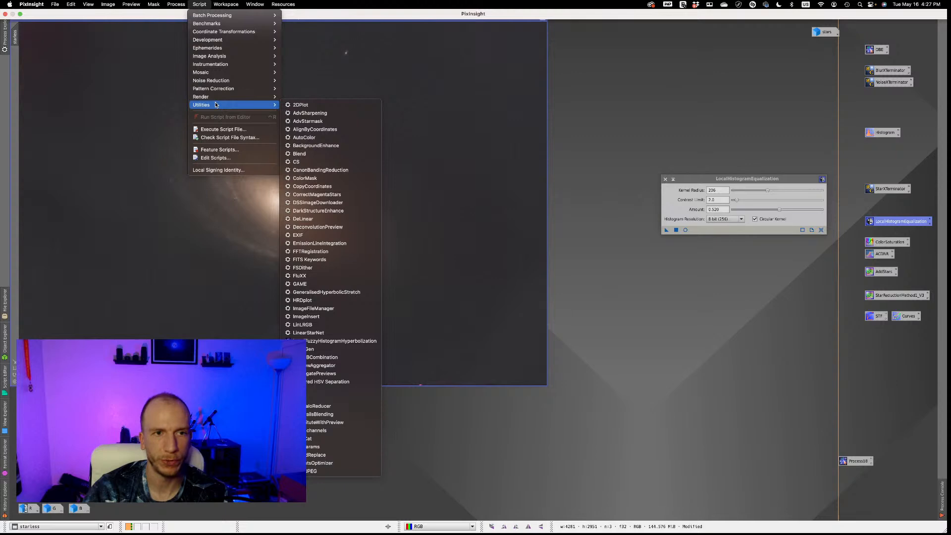
{"action": "left_click", "coordinate": [334, 284]}
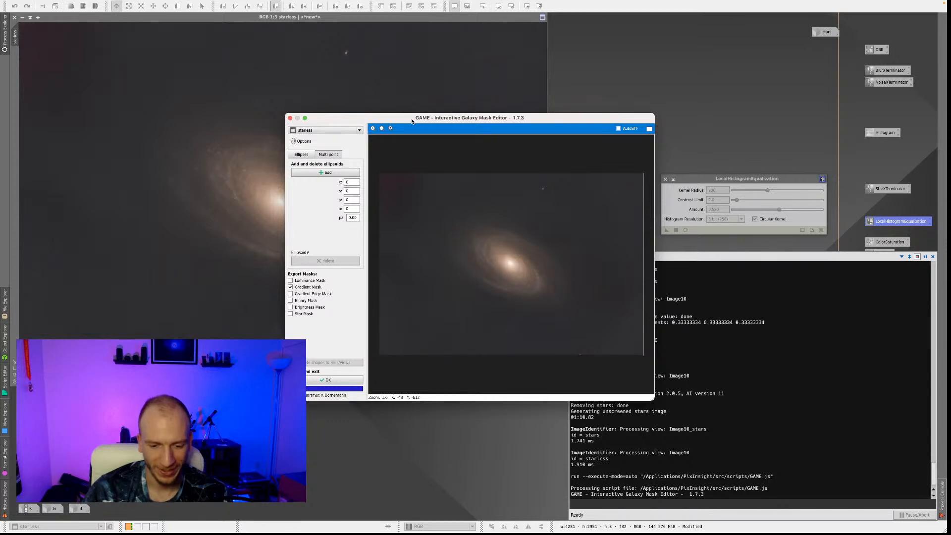
{"action": "left_click_drag", "start_coordinate": [409, 121], "coordinate": [497, 95]}
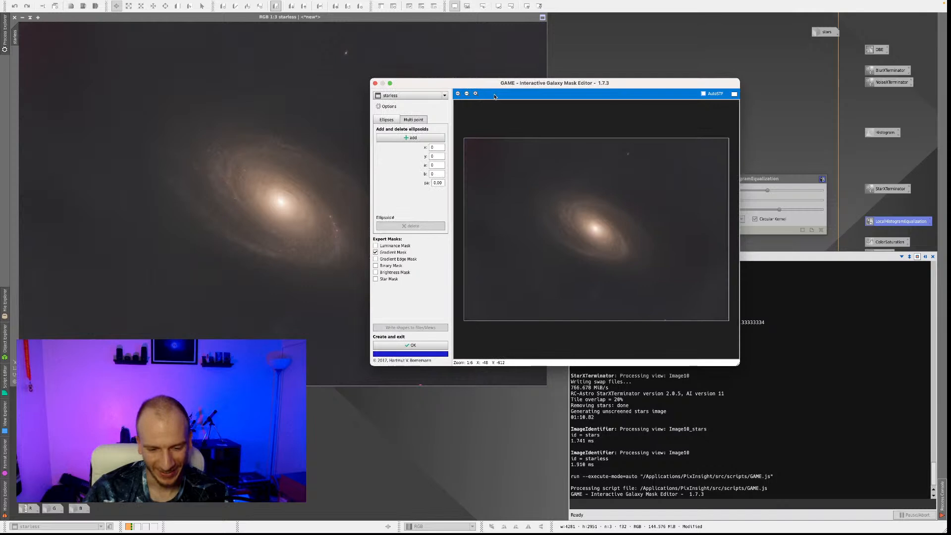
Add an ellipsoid around the whole galaxy, about 1177 by 757 at an angle of about -152, and create its gradient mask.
{"action": "left_click", "coordinate": [408, 139]}
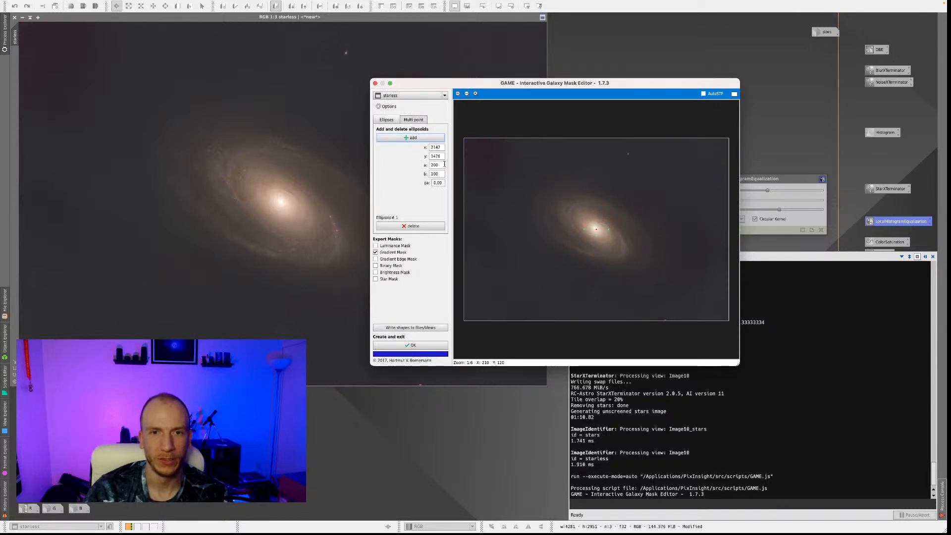
{"action": "left_click_drag", "start_coordinate": [607, 232], "coordinate": [613, 204]}
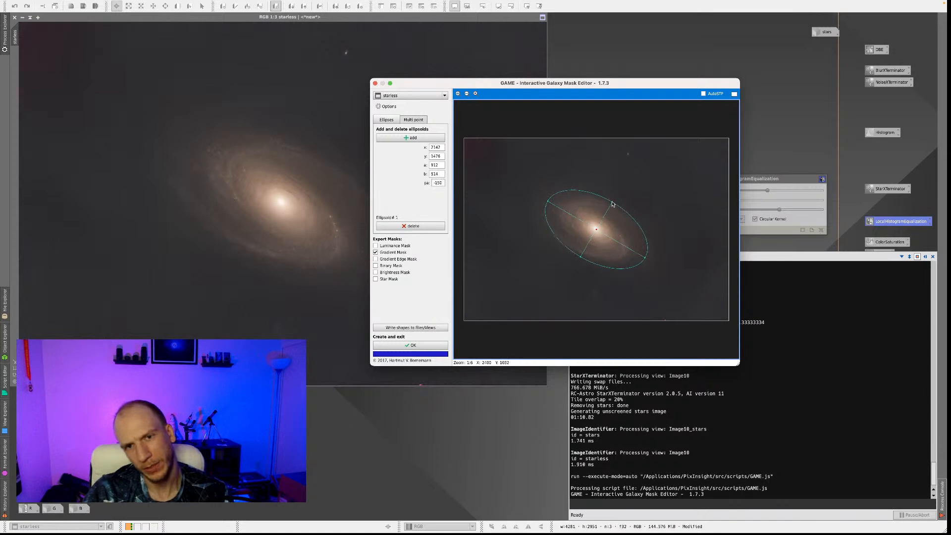
{"action": "left_click_drag", "start_coordinate": [548, 203], "coordinate": [524, 189]}
{"action": "left_click_drag", "start_coordinate": [614, 205], "coordinate": [622, 186]}
{"action": "left_click_drag", "start_coordinate": [597, 233], "coordinate": [595, 233]}
{"action": "left_click_drag", "start_coordinate": [664, 268], "coordinate": [659, 265]}
{"action": "left_click_drag", "start_coordinate": [619, 184], "coordinate": [618, 189]}
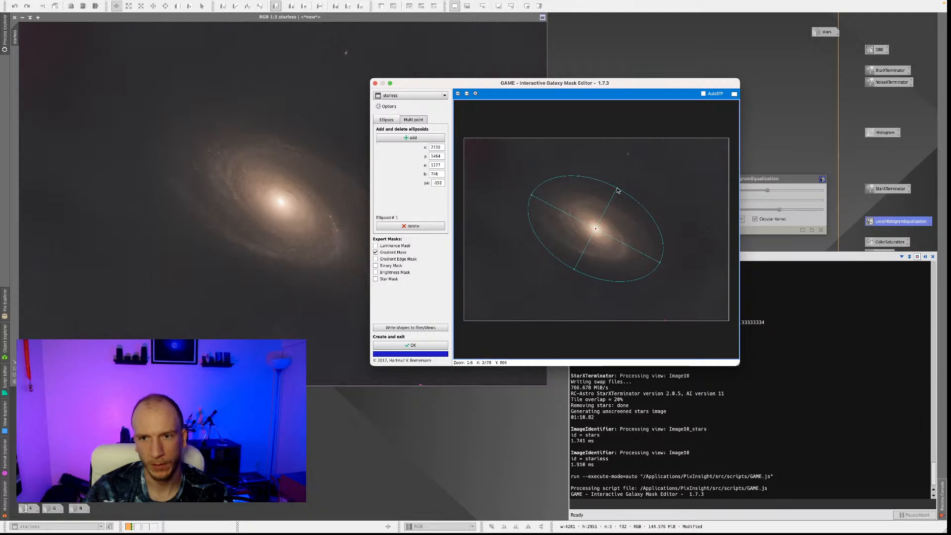
{"action": "left_click", "coordinate": [415, 346]}
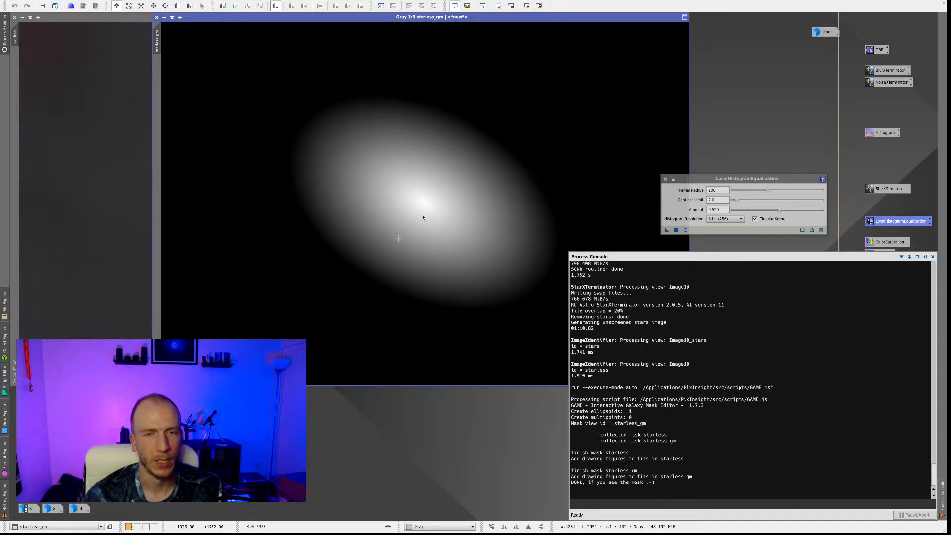
Apply the starless_gm gradient mask to the starless image and reduce the mask window to an icon.
{"action": "left_click", "coordinate": [480, 163]}
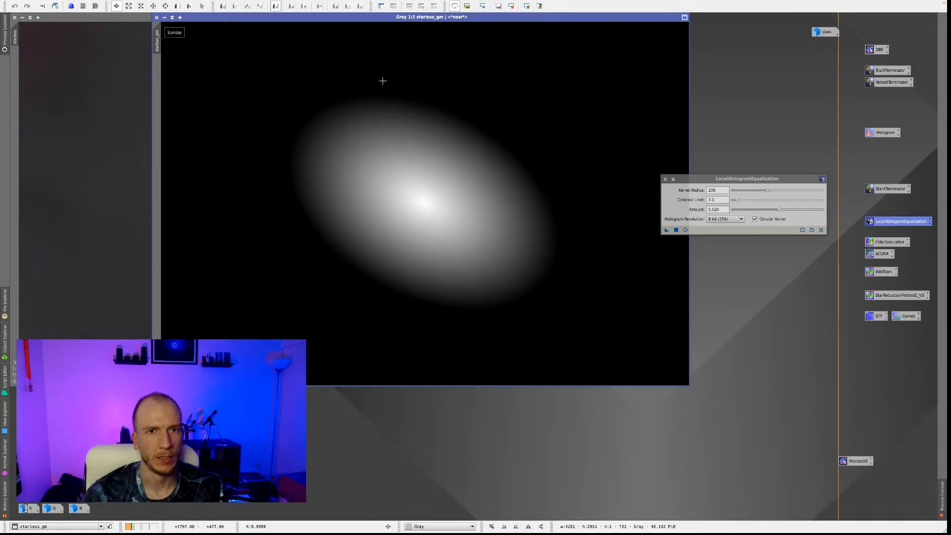
{"action": "left_click_drag", "start_coordinate": [157, 37], "coordinate": [13, 143]}
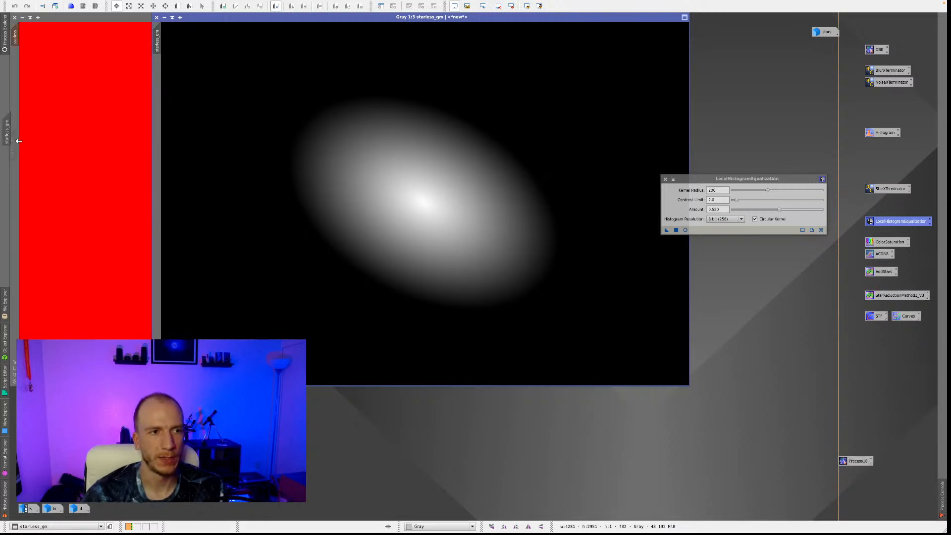
{"action": "left_click", "coordinate": [165, 17]}
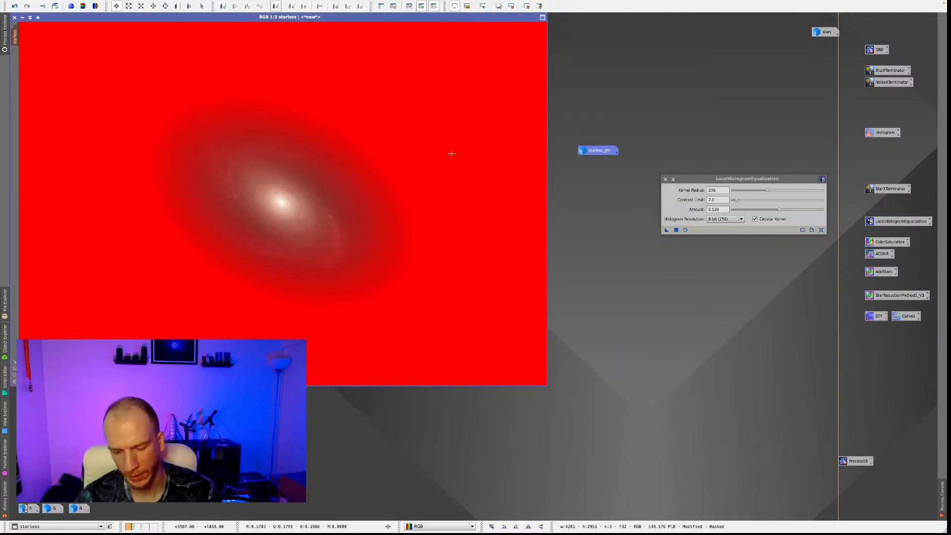
Toggle the red mask overlay on the starless image to check the protected area, leaving the overlay hidden and the mask active.
{"action": "key", "text": "ctrl+k"}
{"action": "key", "text": "ctrl+k"}
{"action": "key", "text": "ctrl+k"}
{"action": "key", "text": "ctrl+k"}
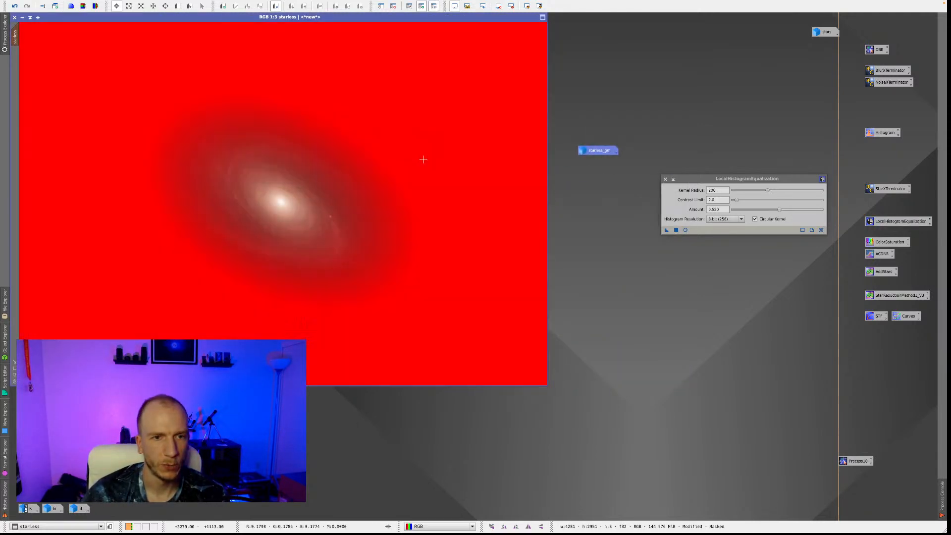
{"action": "key", "text": "ctrl+k"}
{"action": "key", "text": "ctrl+k"}
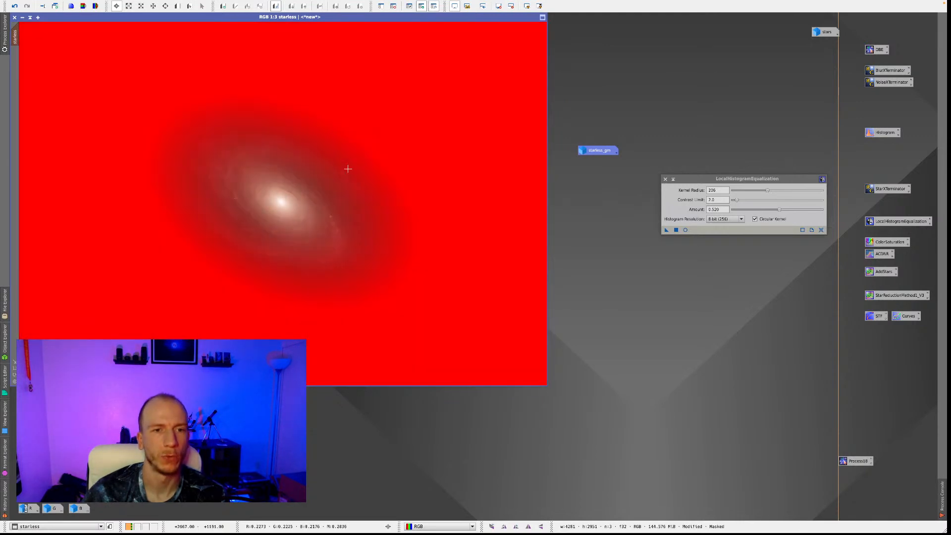
{"action": "key", "text": "ctrl+k"}
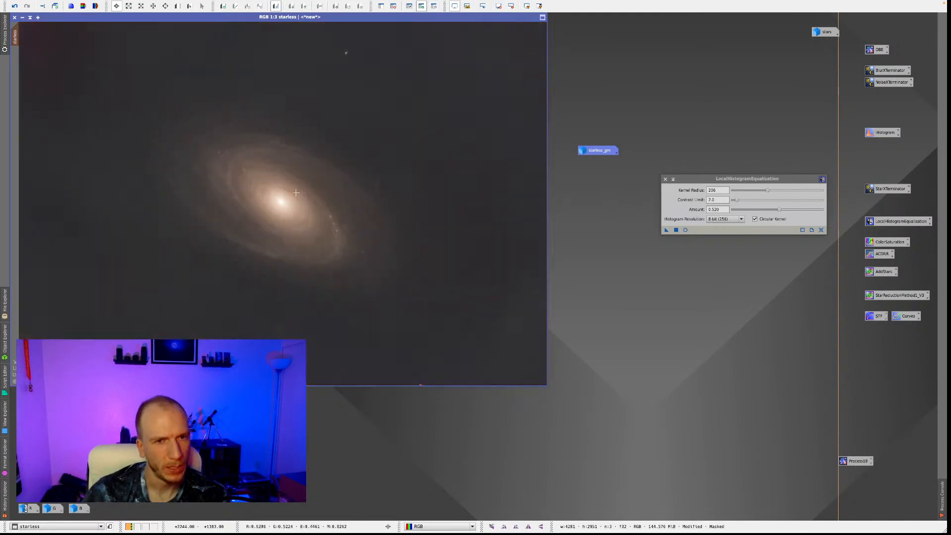
{"action": "key", "text": "ctrl+k"}
{"action": "key", "text": "ctrl+k"}
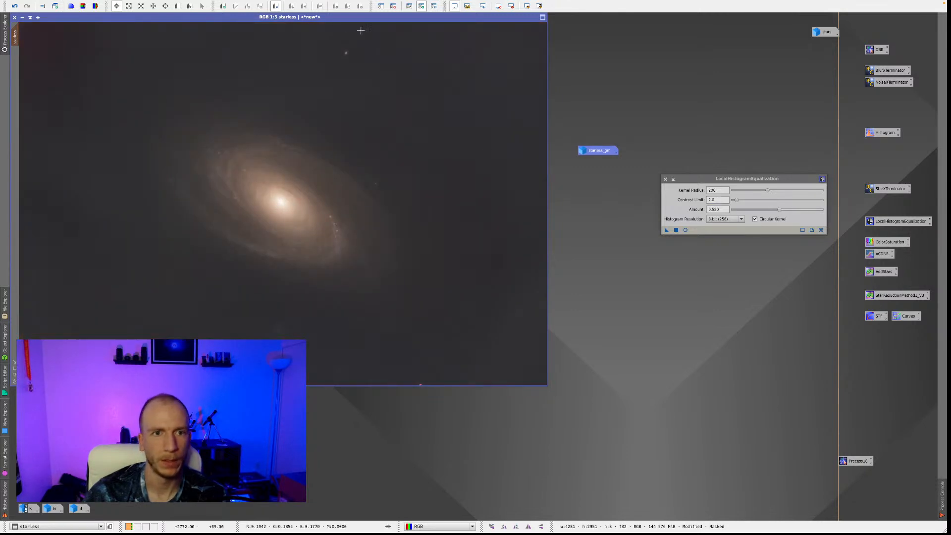
{"action": "key", "text": "ctrl+k"}
{"action": "key", "text": "ctrl+k"}
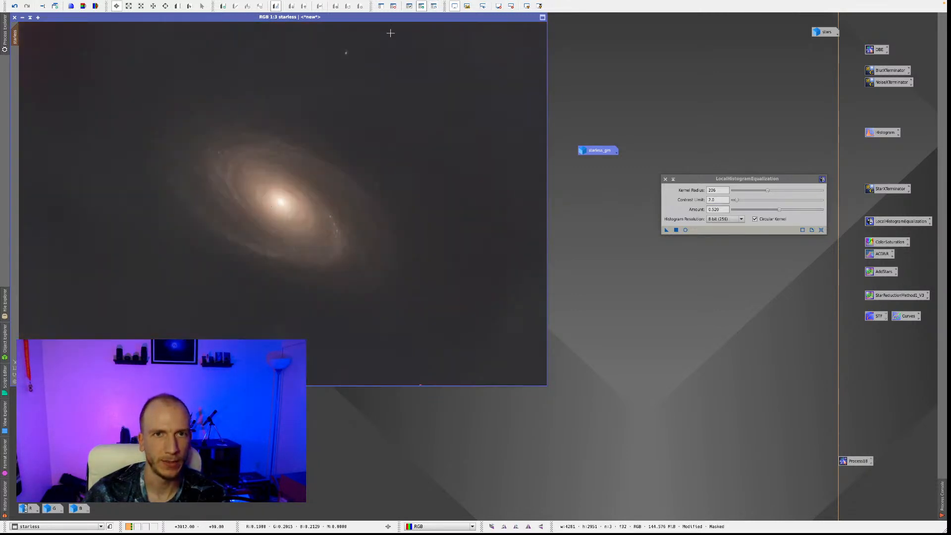
Define a preview area around the whole galaxy on the starless image and open the LocalHistogramEqualization real-time preview for it.
{"action": "left_click", "coordinate": [188, 6]}
{"action": "left_click_drag", "start_coordinate": [126, 53], "coordinate": [446, 320]}
{"action": "left_click", "coordinate": [15, 62]}
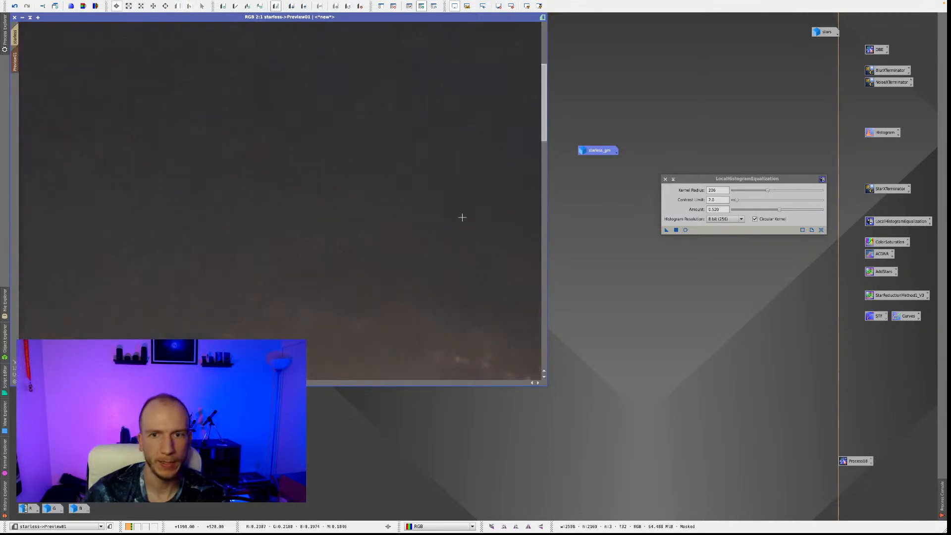
{"action": "scroll", "coordinate": [462, 217], "scroll_direction": "down", "scroll_amount": 2}
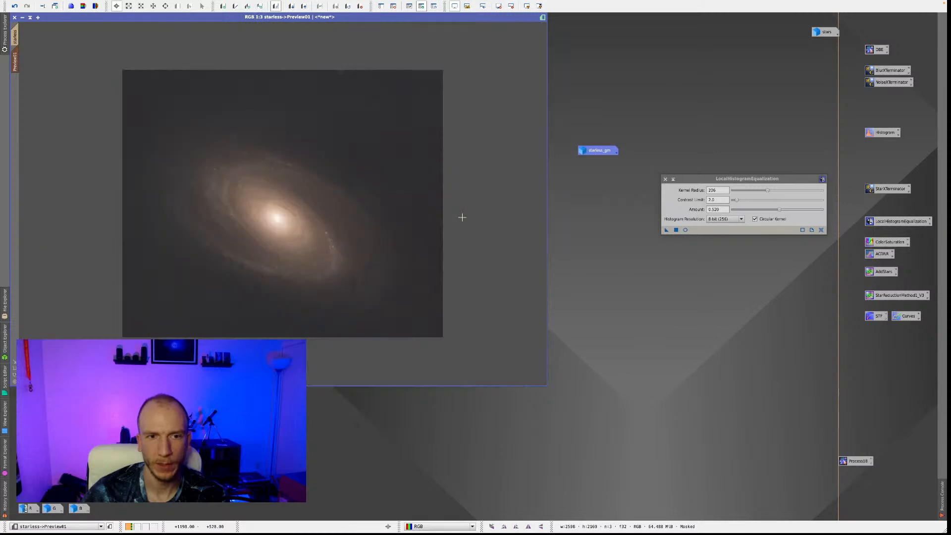
{"action": "scroll", "coordinate": [463, 217], "scroll_direction": "up", "scroll_amount": 1}
{"action": "left_click", "coordinate": [672, 229]}
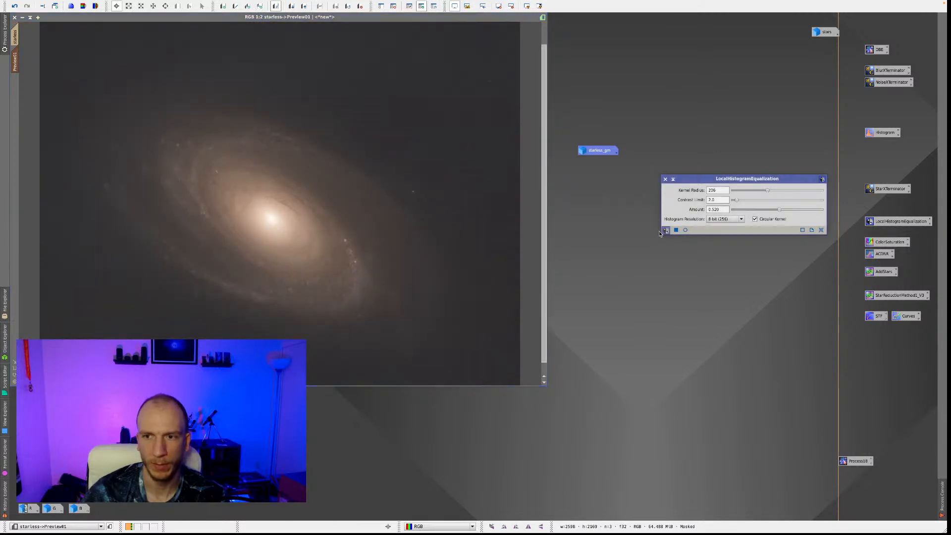
{"action": "left_click", "coordinate": [686, 229]}
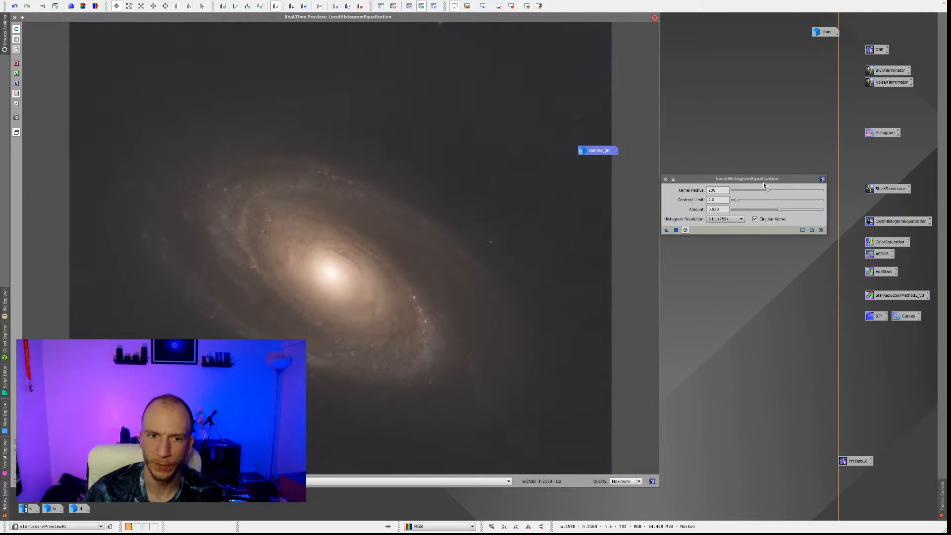
Toggle the real-time preview to compare the galaxy with and without the local histogram equalization.
{"action": "left_click", "coordinate": [16, 31]}
{"action": "left_click", "coordinate": [17, 31]}
{"action": "left_click", "coordinate": [17, 30]}
{"action": "left_click", "coordinate": [17, 31]}
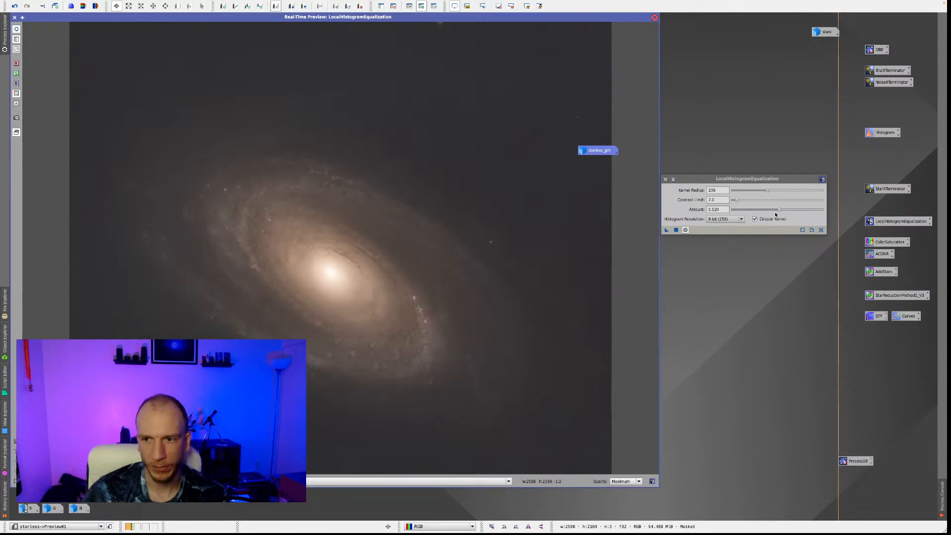
Set the LocalHistogramEqualization Amount to 0.280, close the real-time preview and apply the process to the full starless image.
{"action": "left_click_drag", "start_coordinate": [780, 210], "coordinate": [761, 212]}
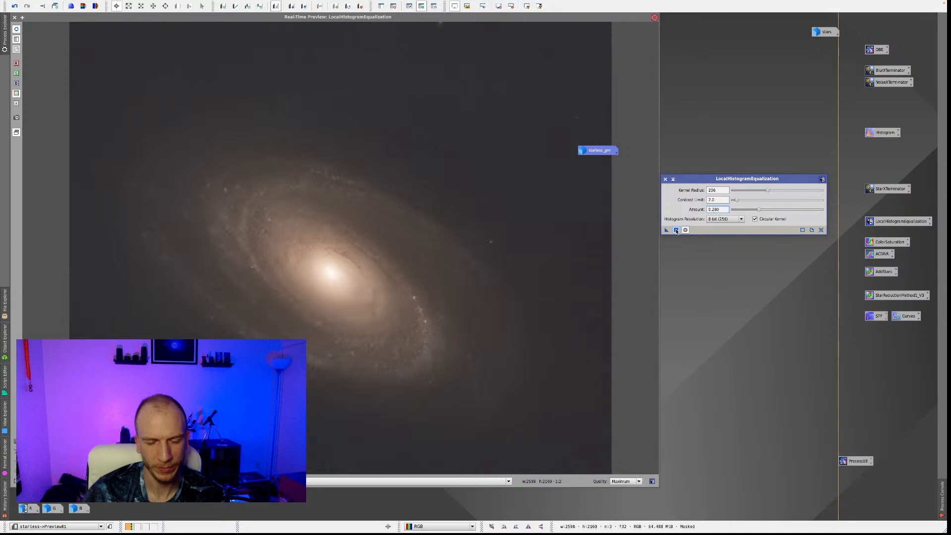
{"action": "left_click", "coordinate": [14, 18]}
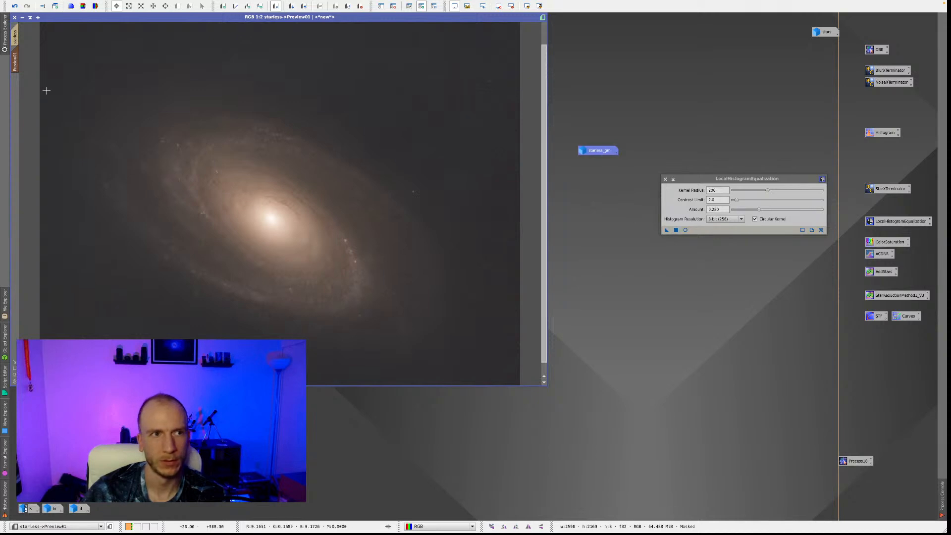
{"action": "left_click", "coordinate": [15, 37]}
{"action": "left_click", "coordinate": [674, 230]}
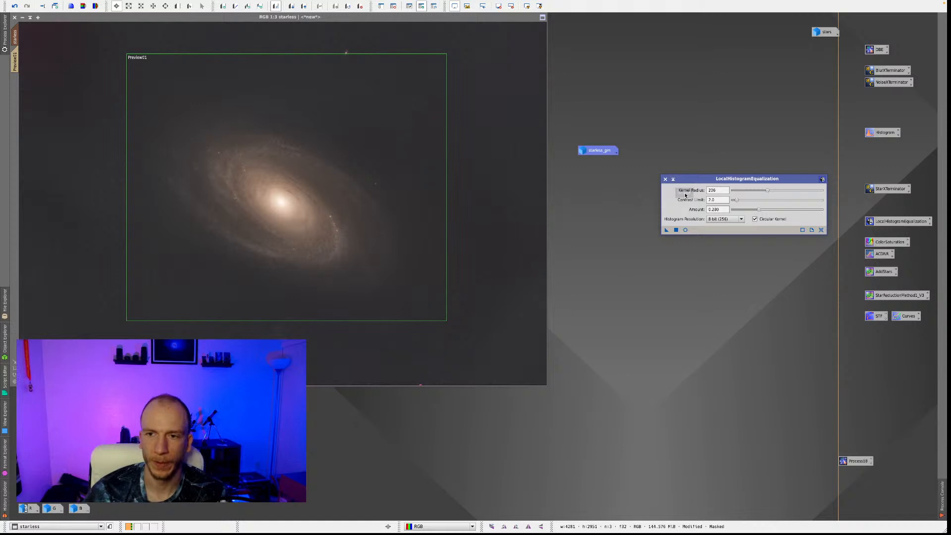
Collapse the LocalHistogramEqualization window and park it beneath the process icons.
{"action": "left_click_drag", "start_coordinate": [673, 180], "coordinate": [633, 242]}
{"action": "left_click", "coordinate": [630, 240]}
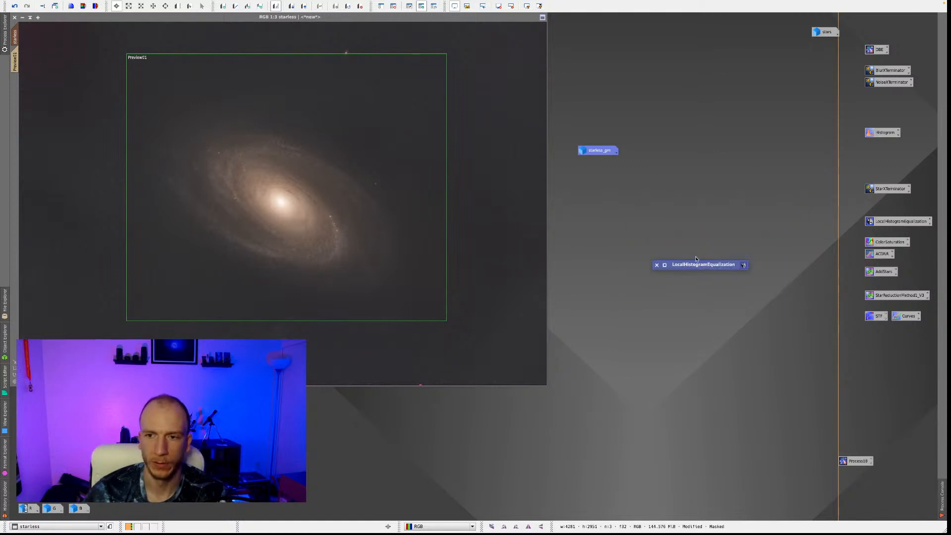
{"action": "mouse_move", "coordinate": [702, 266]}
{"action": "left_mouse_down"}
{"action": "mouse_move", "coordinate": [838, 363]}
{"action": "mouse_move", "coordinate": [888, 363]}
{"action": "left_mouse_up"}
Remove the mask and the preview area from the starless image, leaving the starless_gm mask icon in the workspace.
{"action": "left_click", "coordinate": [131, 89]}
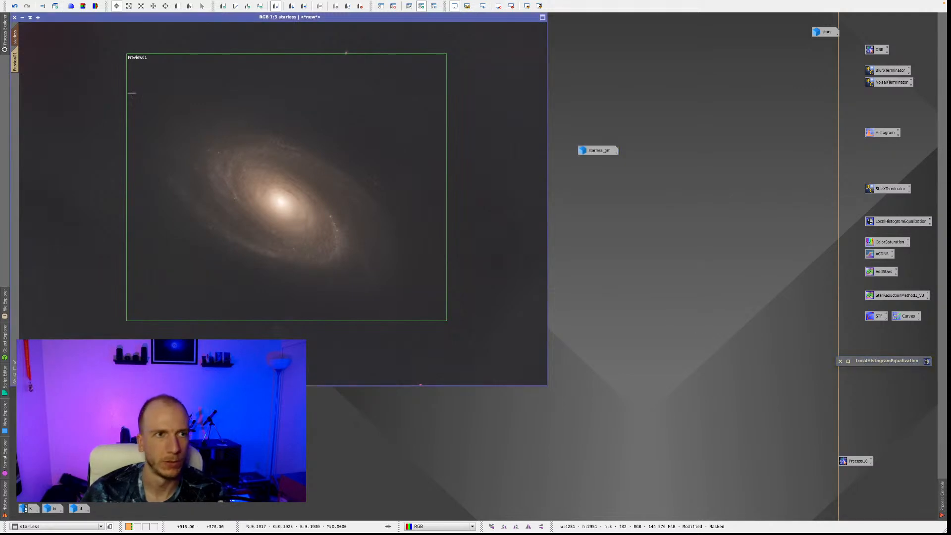
{"action": "left_click", "coordinate": [364, 8]}
{"action": "left_click", "coordinate": [399, 9]}
{"action": "right_click", "coordinate": [598, 150]}
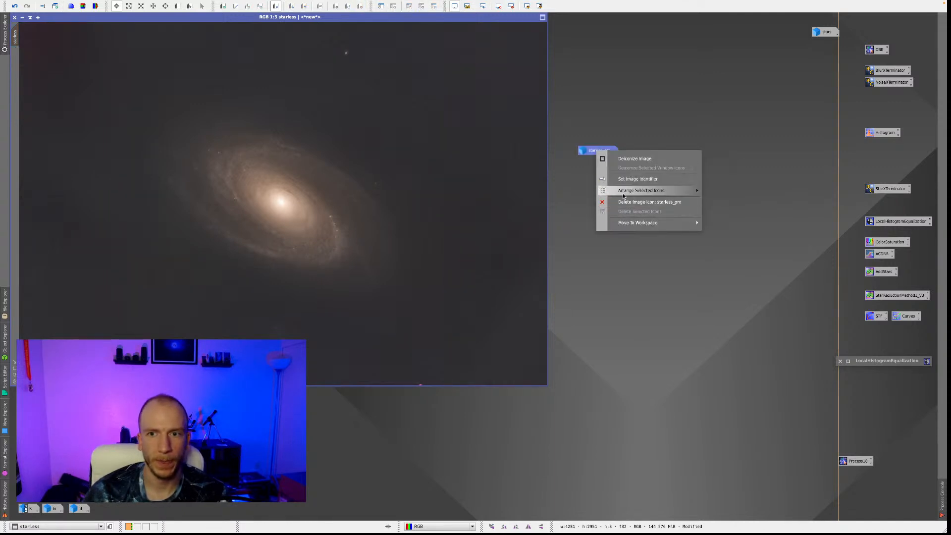
{"action": "left_click", "coordinate": [623, 114]}
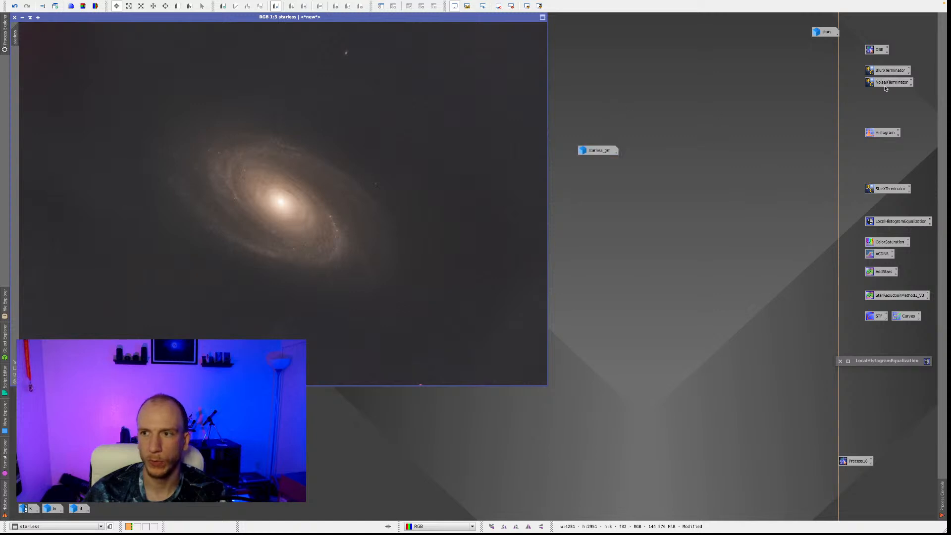
Open BlurXTerminator, set Sharpen Stars to 0.00 and start its real-time preview on the unmasked starless image.
{"action": "double_click", "coordinate": [887, 70]}
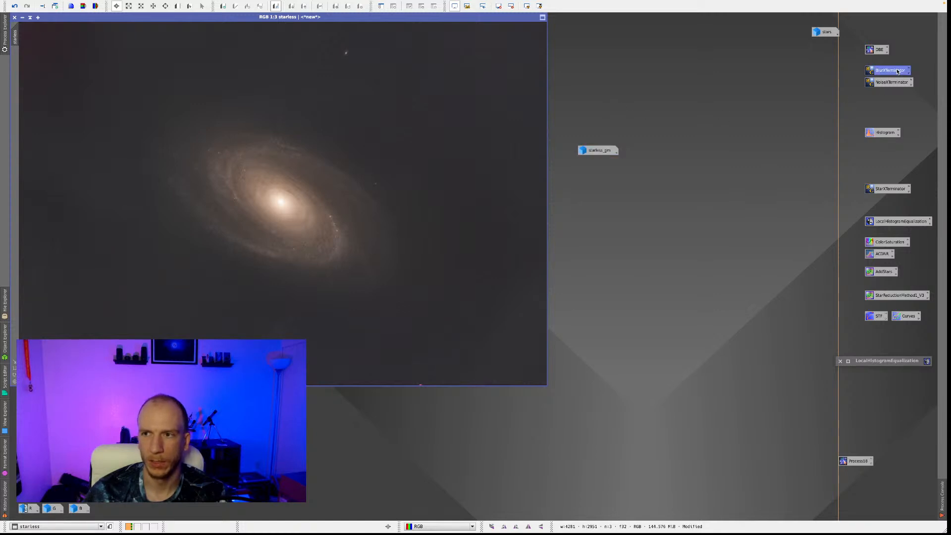
{"action": "double_click", "coordinate": [602, 151]}
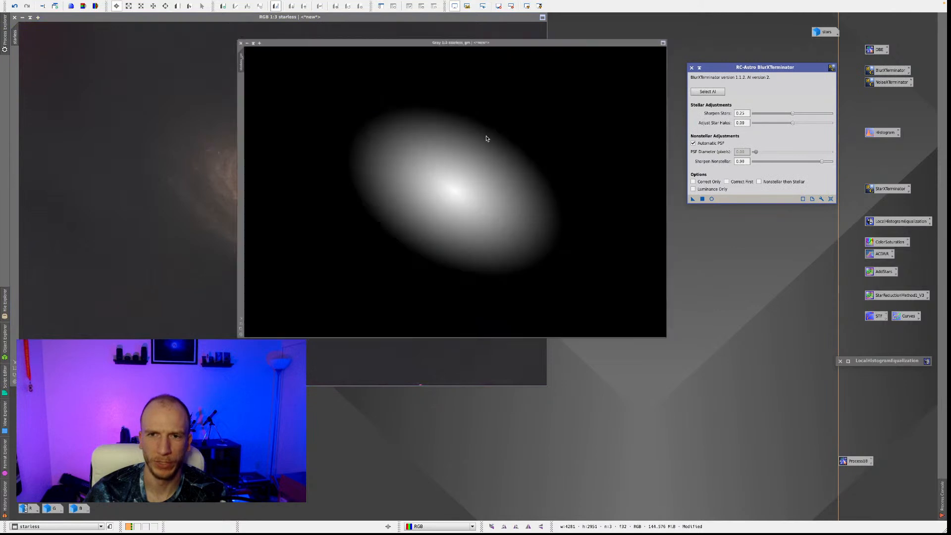
{"action": "left_click", "coordinate": [164, 18]}
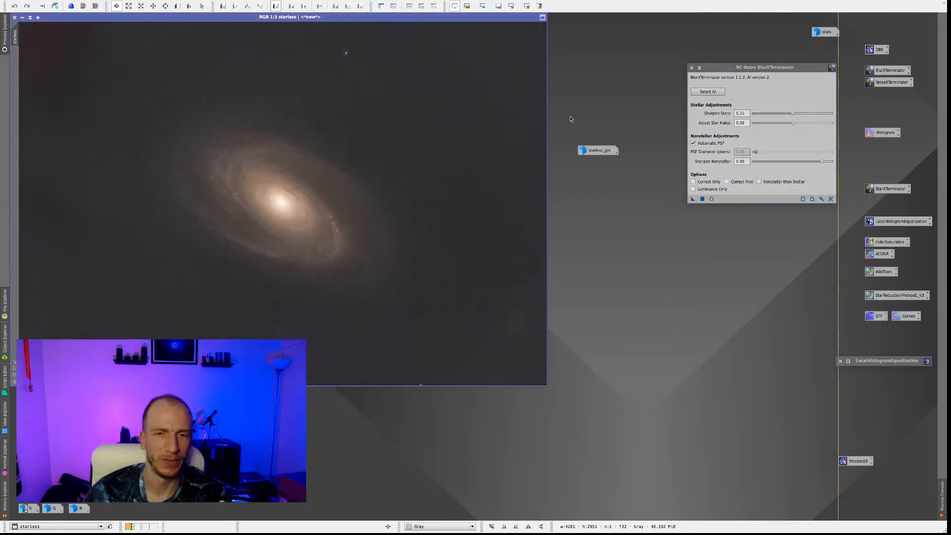
{"action": "left_click_drag", "start_coordinate": [757, 68], "coordinate": [655, 123]}
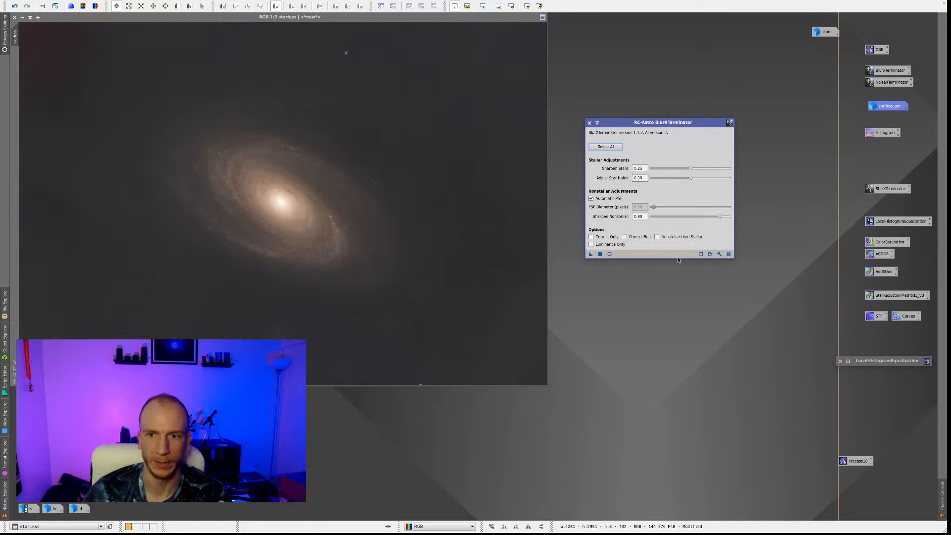
{"action": "left_click_drag", "start_coordinate": [692, 170], "coordinate": [643, 174]}
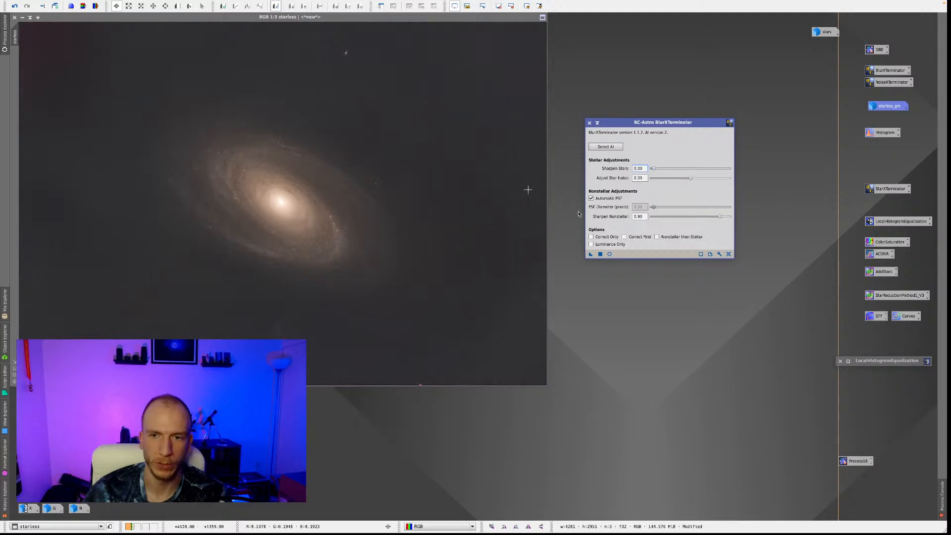
{"action": "left_click", "coordinate": [610, 254]}
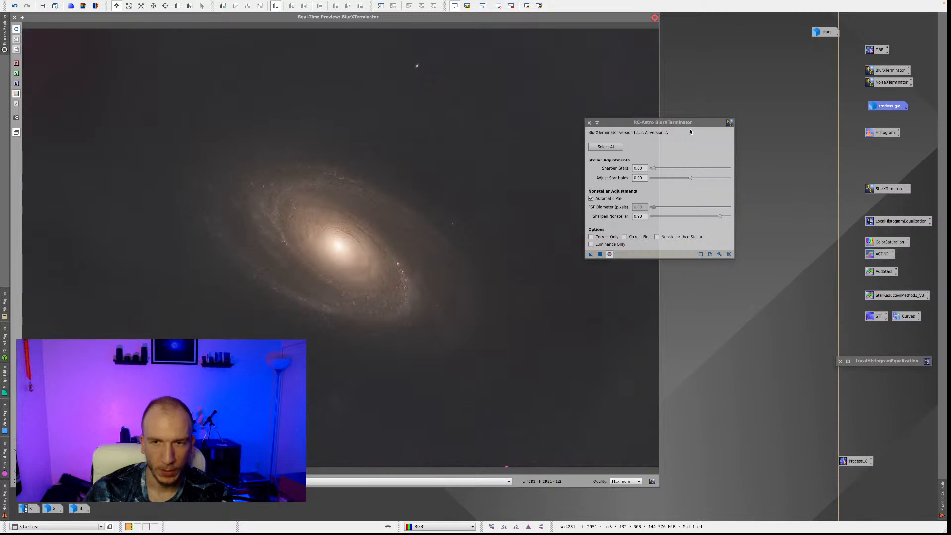
{"action": "left_click_drag", "start_coordinate": [661, 122], "coordinate": [762, 122]}
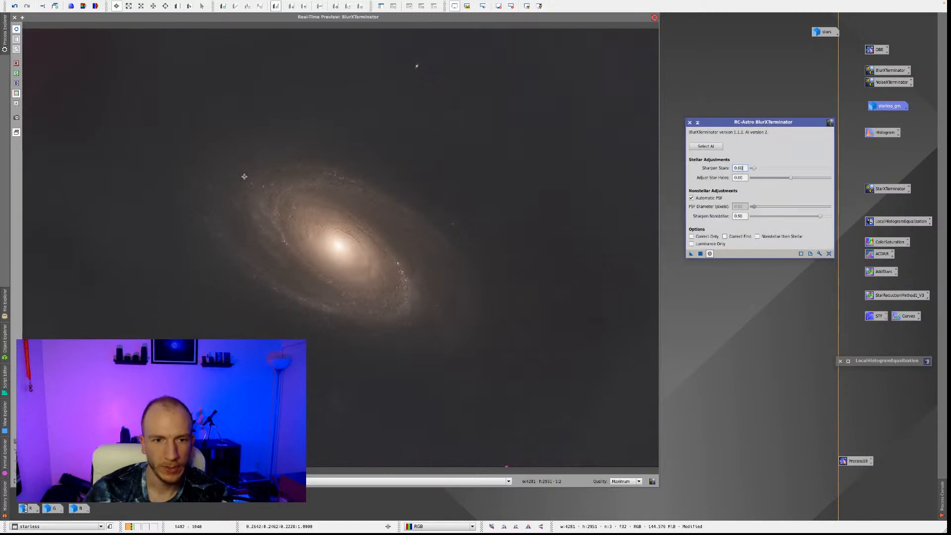
Try Sharpen Nonstellar values of 0.64, 0.58 and 0.70, compare the effect in the real-time preview and close it.
{"action": "left_click_drag", "start_coordinate": [820, 216], "coordinate": [801, 216]}
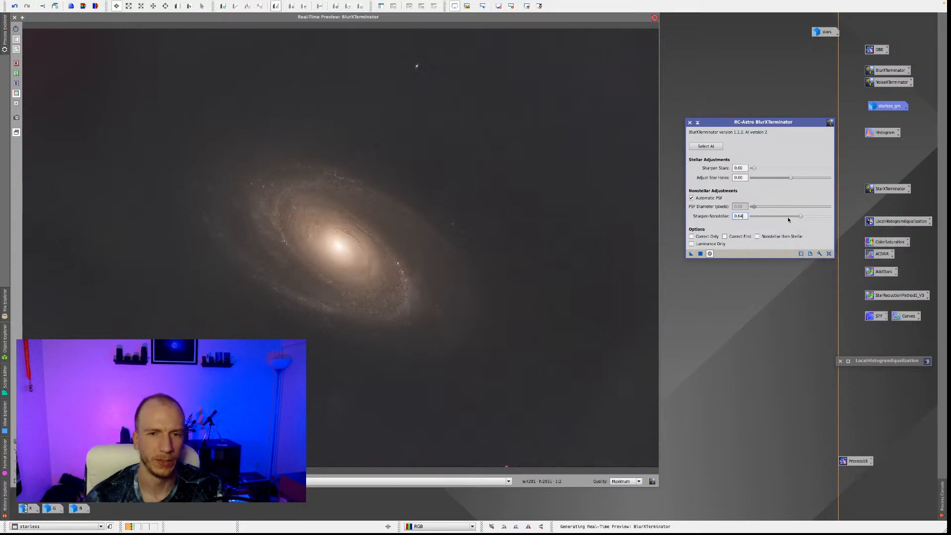
{"action": "left_click_drag", "start_coordinate": [801, 217], "coordinate": [797, 218]}
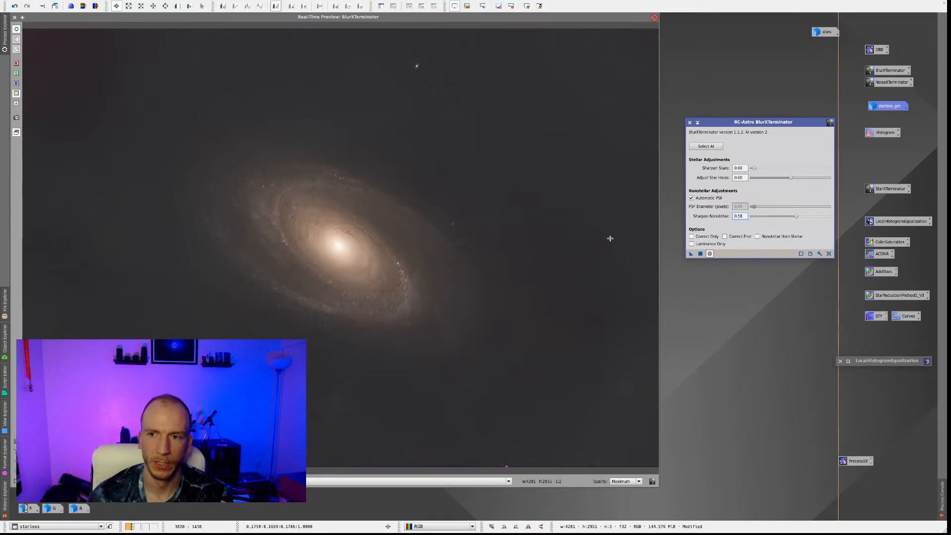
{"action": "left_click_drag", "start_coordinate": [797, 217], "coordinate": [805, 217]}
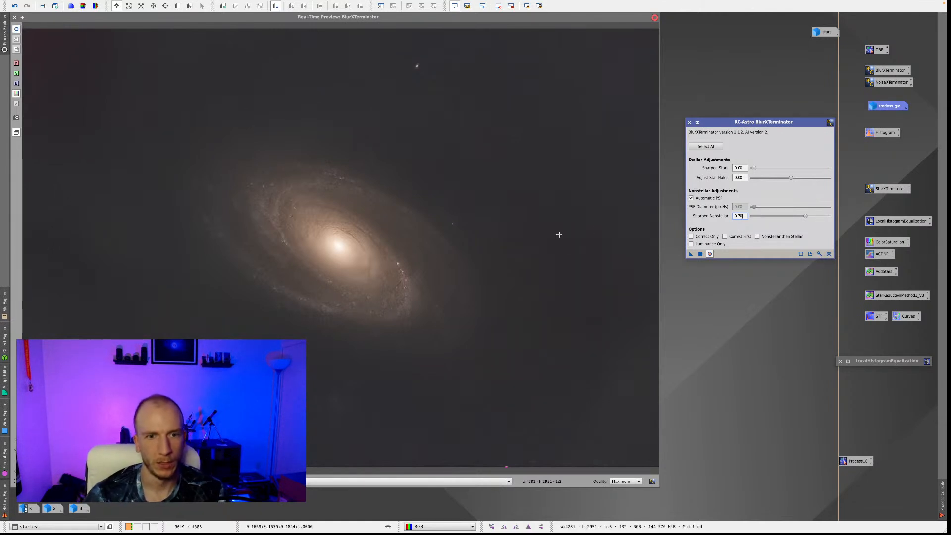
{"action": "left_click", "coordinate": [20, 30]}
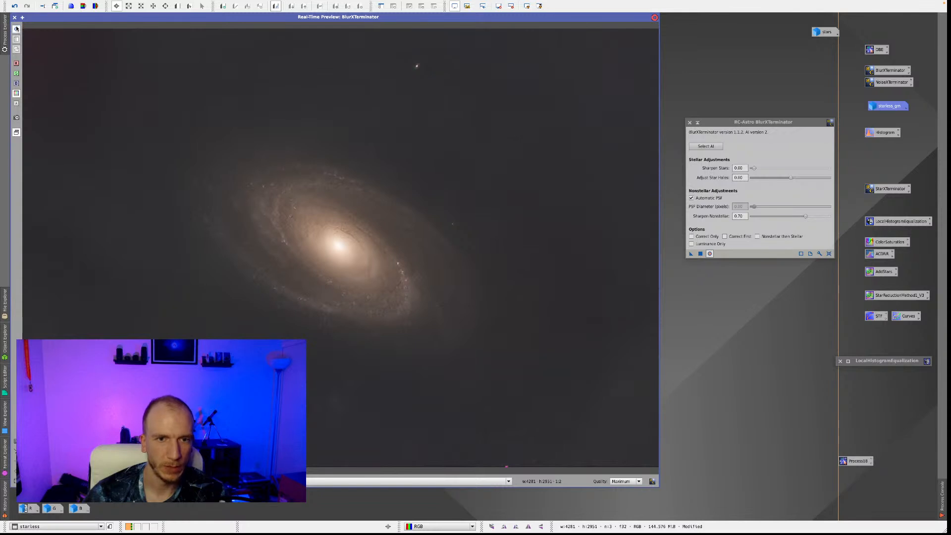
{"action": "left_click", "coordinate": [14, 18]}
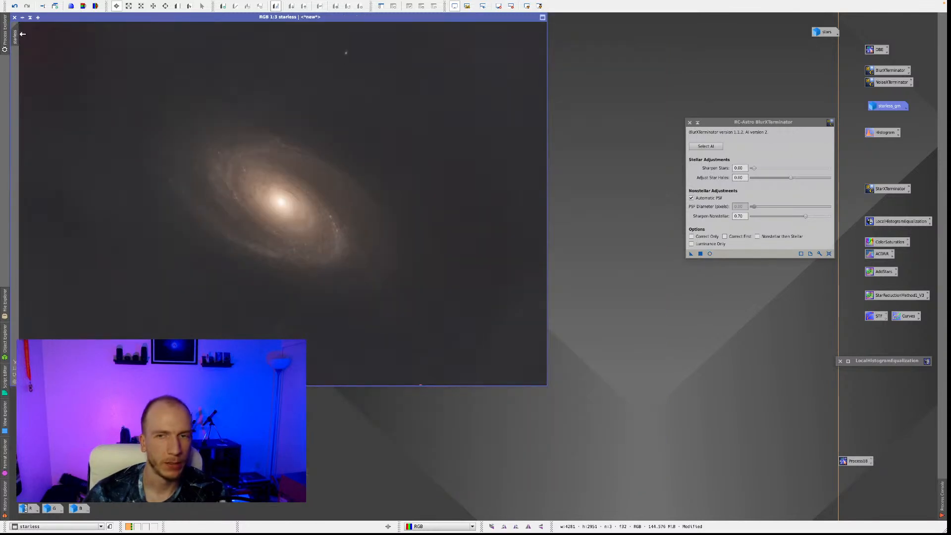
Set Sharpen Nonstellar to 0.65, apply BlurXTerminator to the starless image and close its window.
{"action": "left_click_drag", "start_coordinate": [808, 218], "coordinate": [801, 218]}
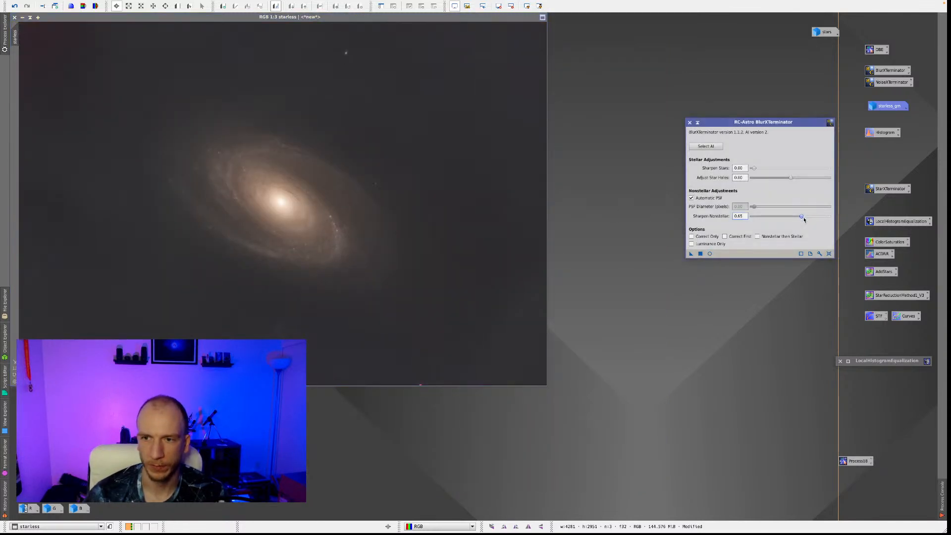
{"action": "left_click_drag", "start_coordinate": [691, 254], "coordinate": [218, 259]}
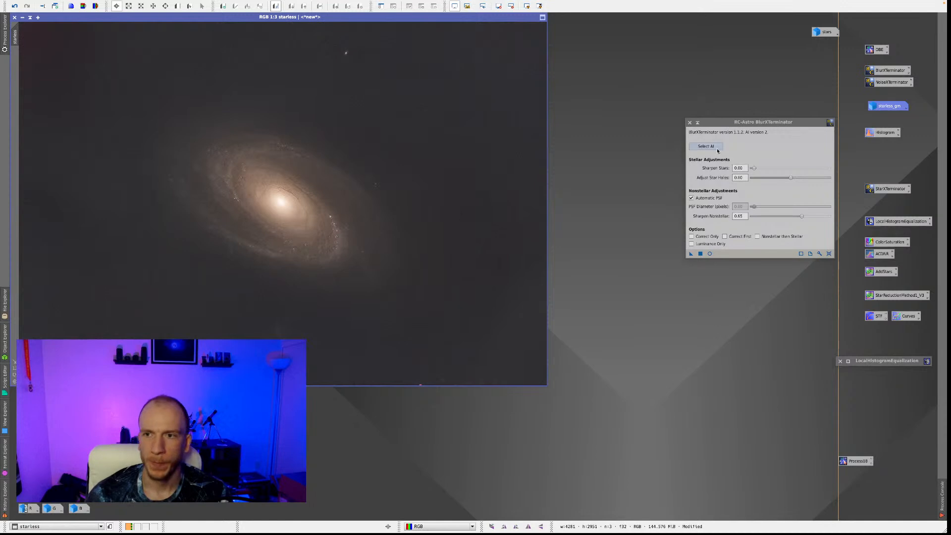
{"action": "left_click", "coordinate": [690, 122]}
Inspect the sharpened galaxy's core and spiral arms up close, and undo the BlurXTerminator run on the starless image.
{"action": "scroll", "coordinate": [314, 187], "scroll_direction": "up", "scroll_amount": 2}
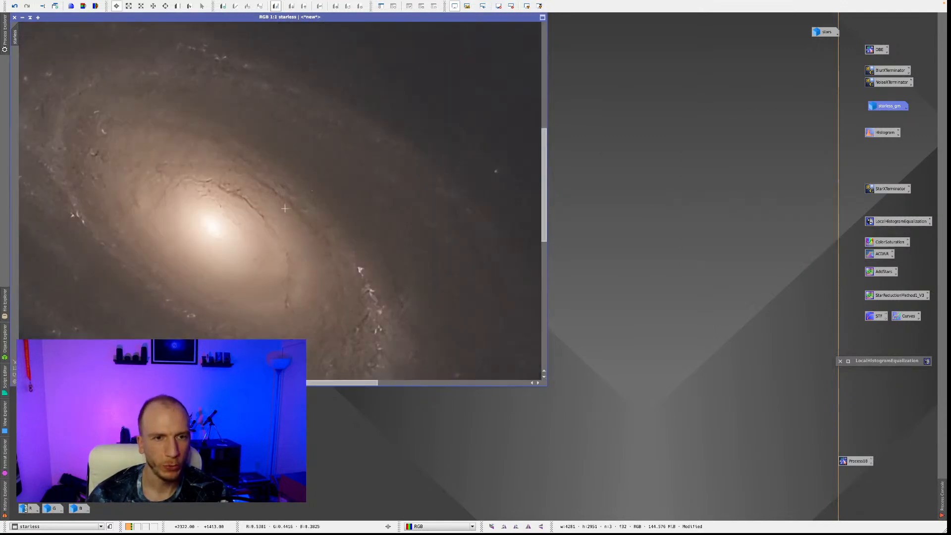
{"action": "scroll", "coordinate": [214, 224], "scroll_direction": "down", "scroll_amount": 1}
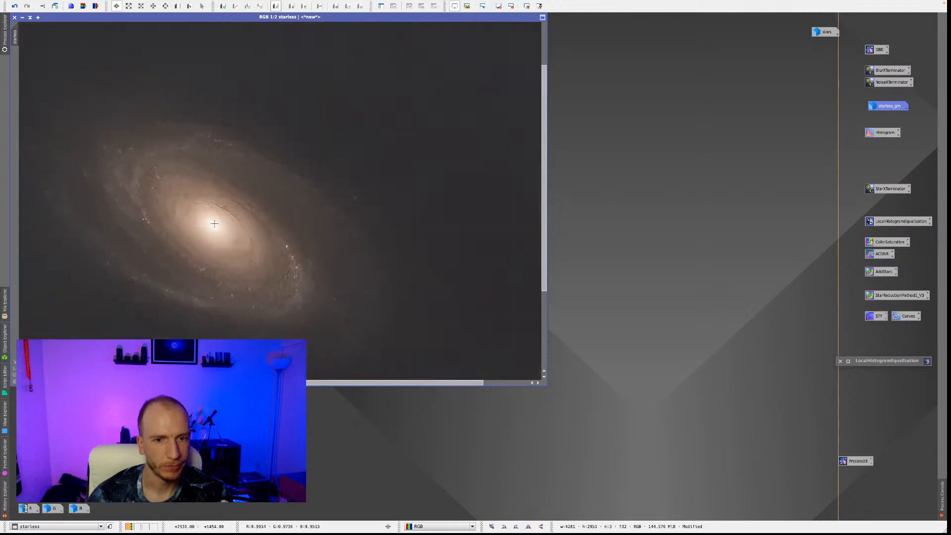
{"action": "scroll", "coordinate": [214, 224], "scroll_direction": "up", "scroll_amount": 1}
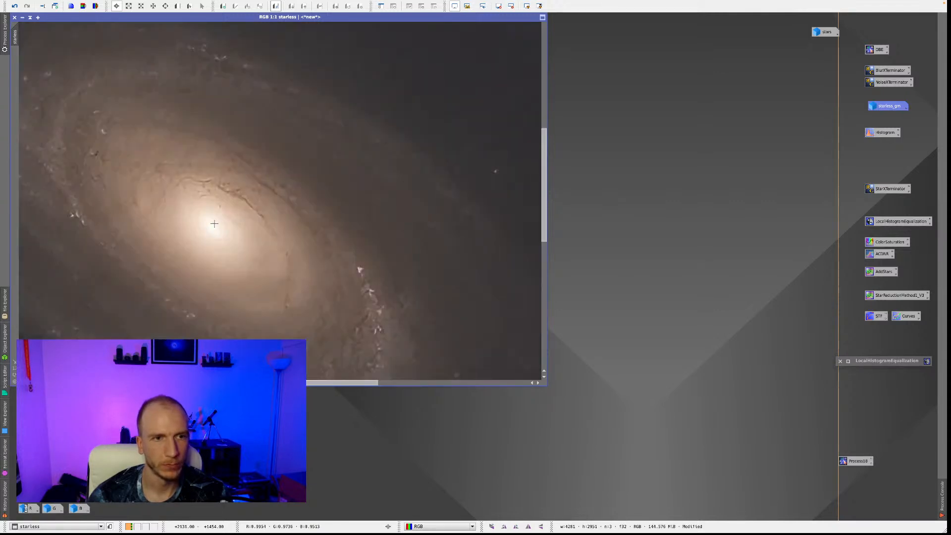
{"action": "left_click_drag", "start_coordinate": [542, 197], "coordinate": [541, 226]}
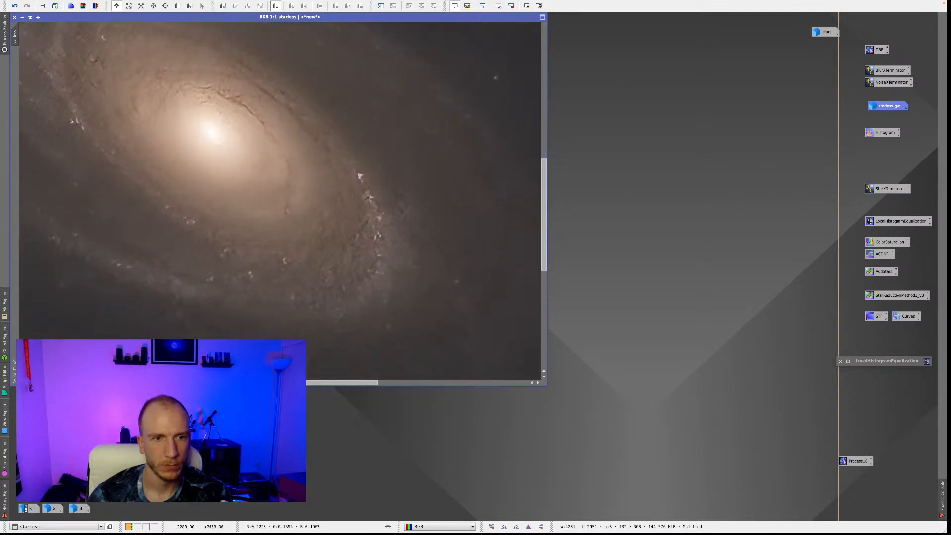
{"action": "left_click_drag", "start_coordinate": [266, 382], "coordinate": [209, 383]}
{"action": "right_click", "coordinate": [325, 272]}
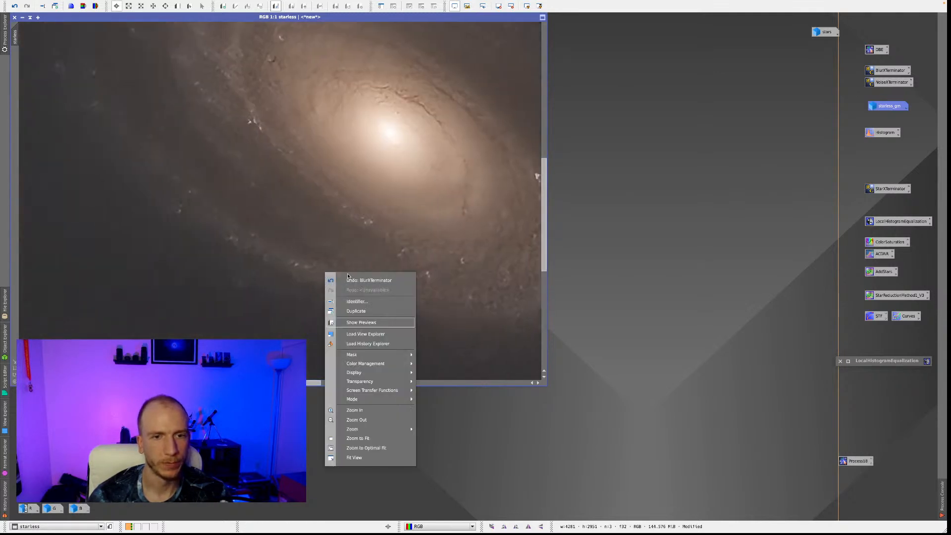
{"action": "left_click", "coordinate": [356, 281]}
Reopen BlurXTerminator and set Sharpen Stars to 0.00 and Sharpen Nonstellar to 0.55.
{"action": "scroll", "coordinate": [355, 278], "scroll_direction": "down", "scroll_amount": 1}
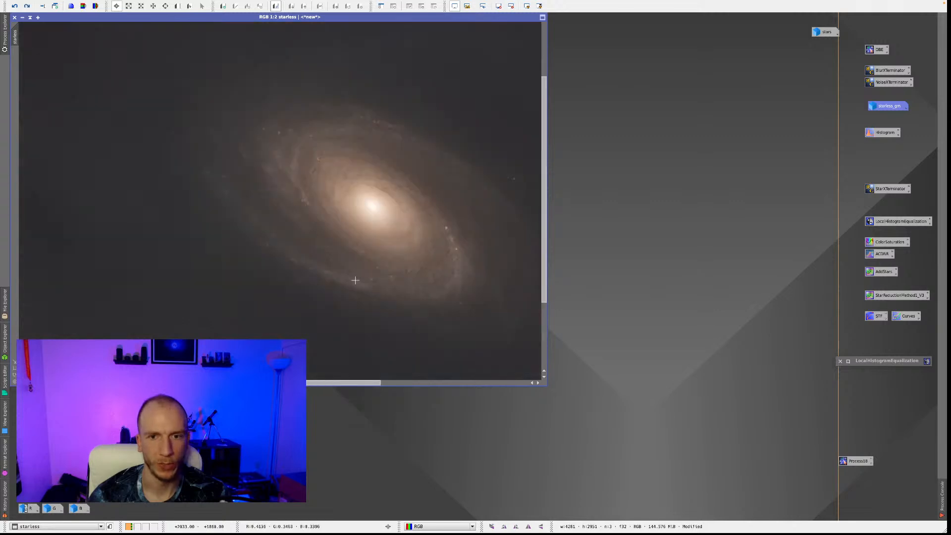
{"action": "left_click", "coordinate": [884, 71]}
{"action": "double_click", "coordinate": [884, 70]}
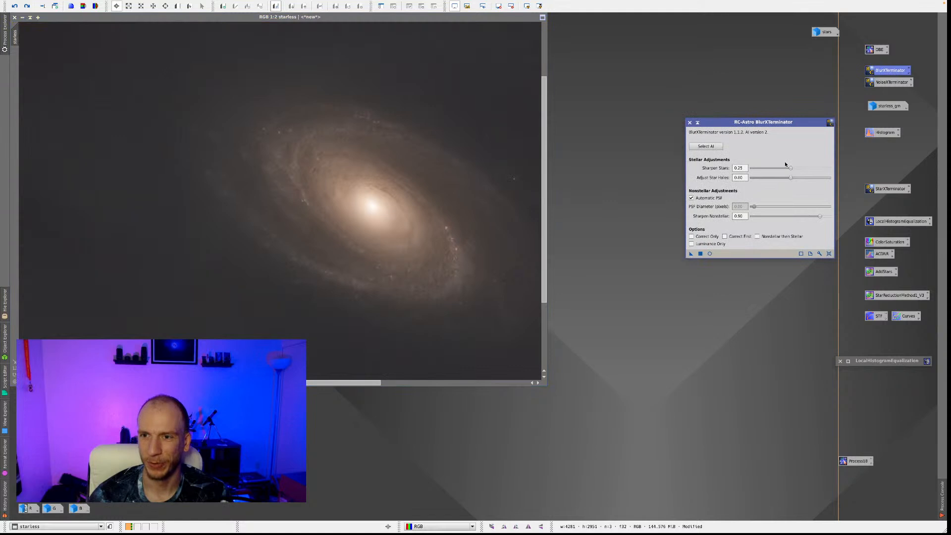
{"action": "left_click_drag", "start_coordinate": [791, 168], "coordinate": [753, 169]}
{"action": "left_click", "coordinate": [821, 216]}
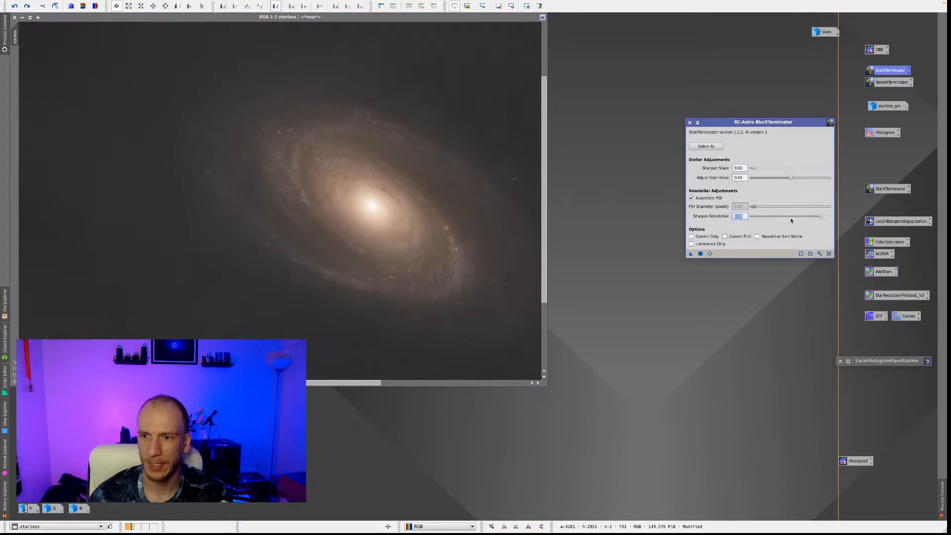
{"action": "left_click_drag", "start_coordinate": [820, 217], "coordinate": [794, 217]}
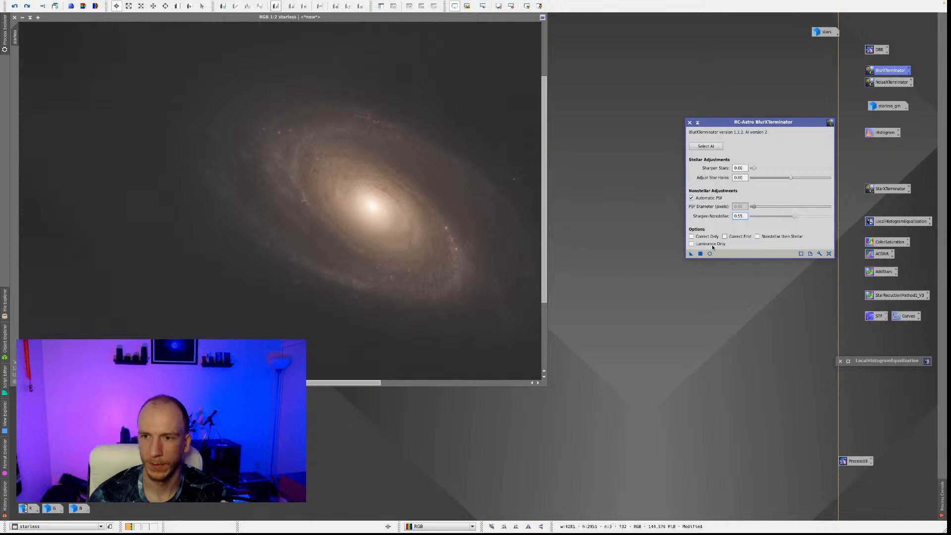
Try BlurXTerminator with the current settings on the starless image and undo that run.
{"action": "left_click_drag", "start_coordinate": [690, 253], "coordinate": [474, 213]}
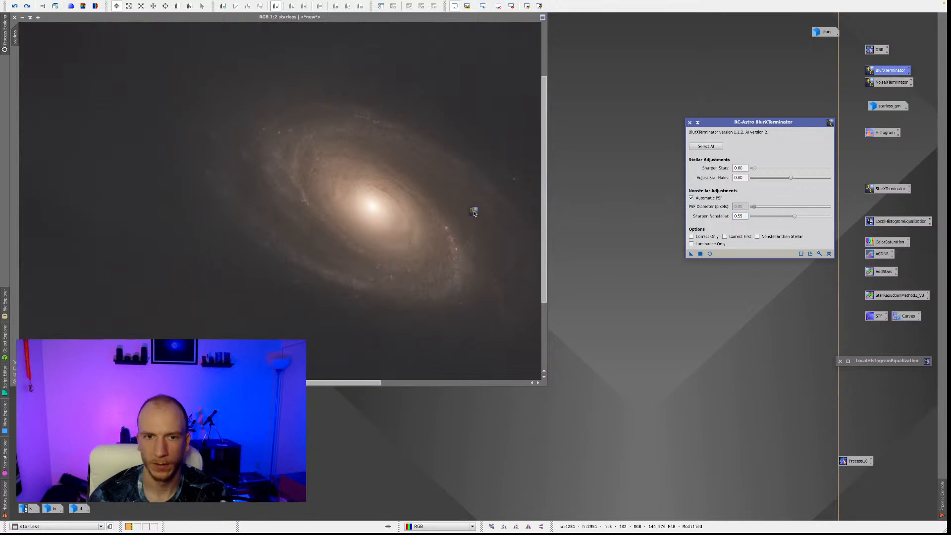
{"action": "left_click_drag", "start_coordinate": [474, 213], "coordinate": [476, 214]}
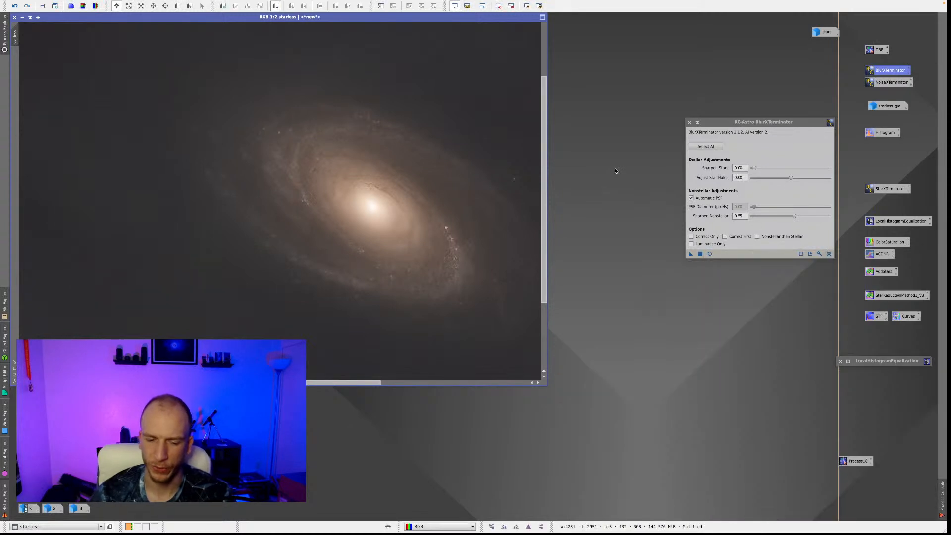
{"action": "right_click", "coordinate": [421, 207]}
{"action": "left_click", "coordinate": [442, 214]}
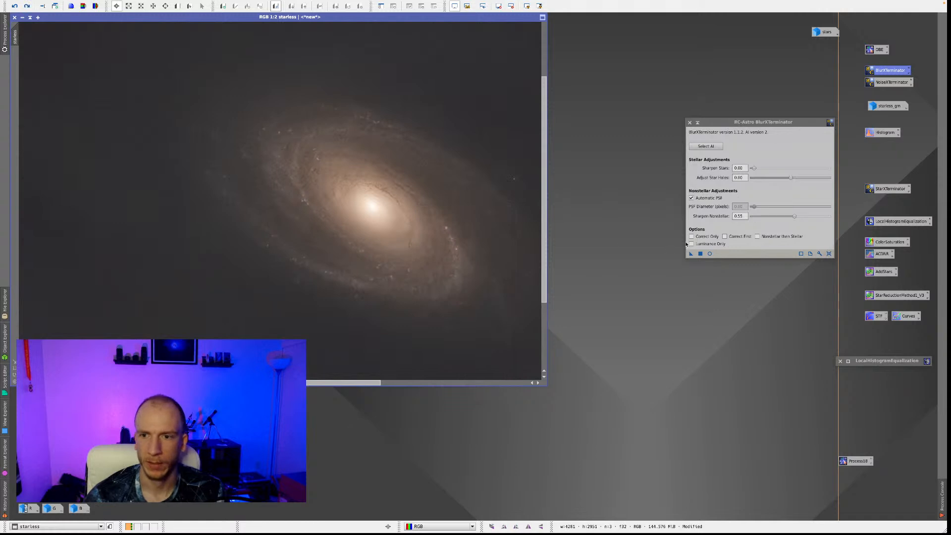
Set Sharpen Nonstellar to 0.36, apply BlurXTerminator to the starless image, check the spiral arms up close and close the process window.
{"action": "left_click_drag", "start_coordinate": [794, 217], "coordinate": [782, 218]}
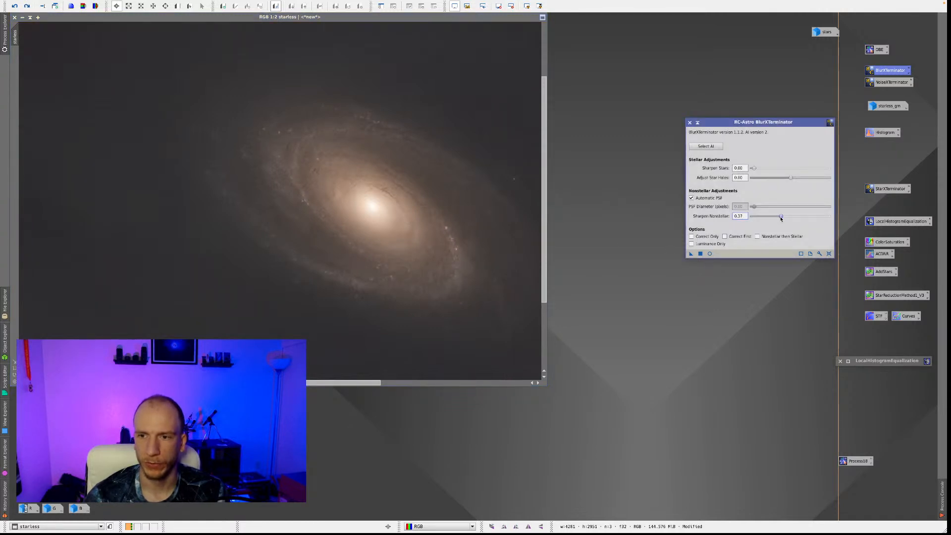
{"action": "left_click_drag", "start_coordinate": [691, 254], "coordinate": [376, 233]}
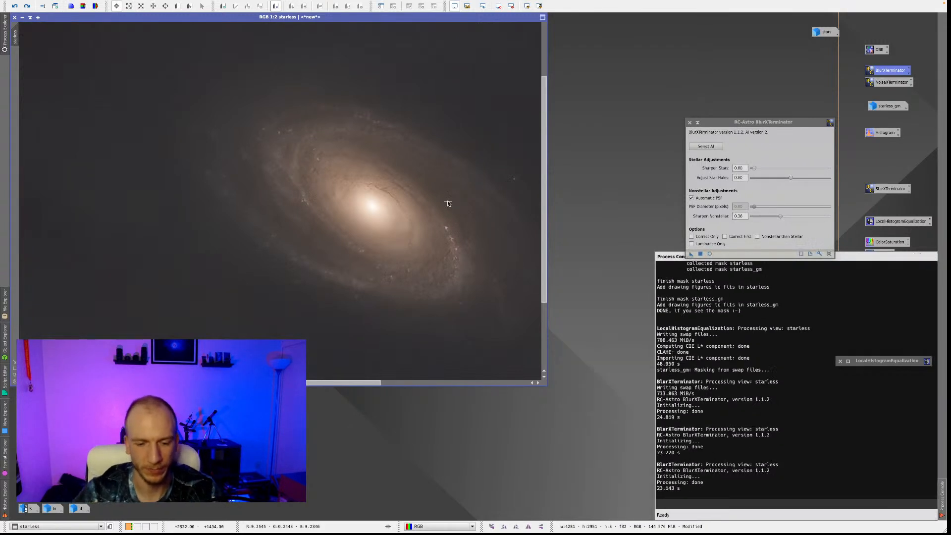
{"action": "scroll", "coordinate": [447, 217], "scroll_direction": "up", "scroll_amount": 2}
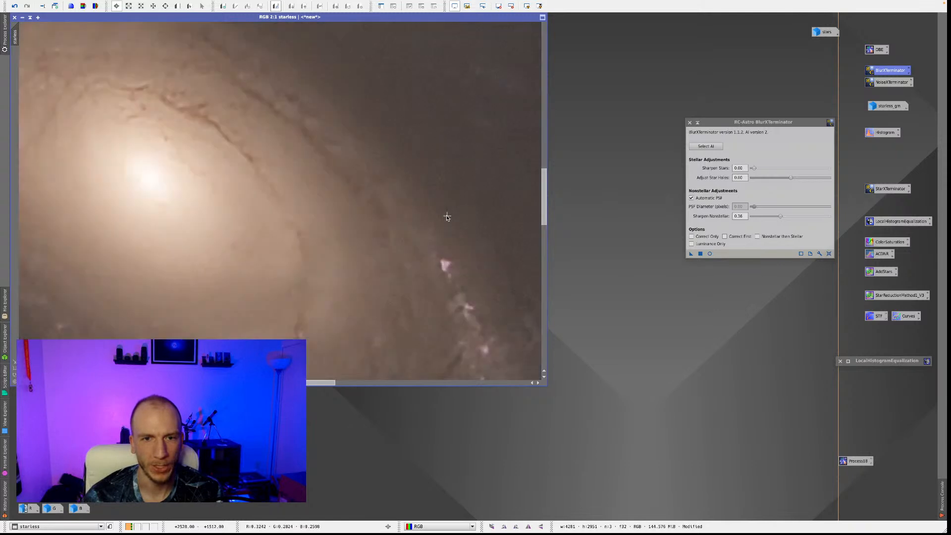
{"action": "scroll", "coordinate": [446, 217], "scroll_direction": "down", "scroll_amount": 3}
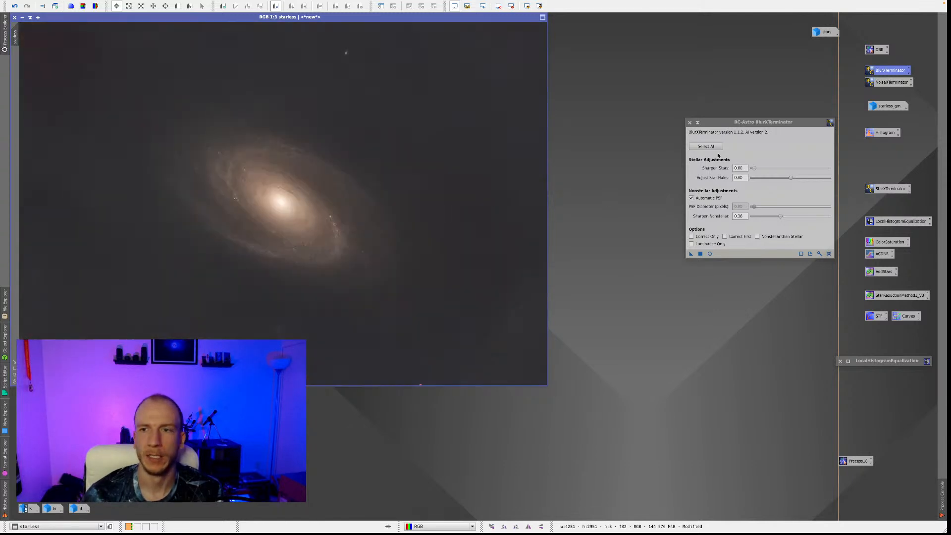
{"action": "left_click", "coordinate": [689, 122]}
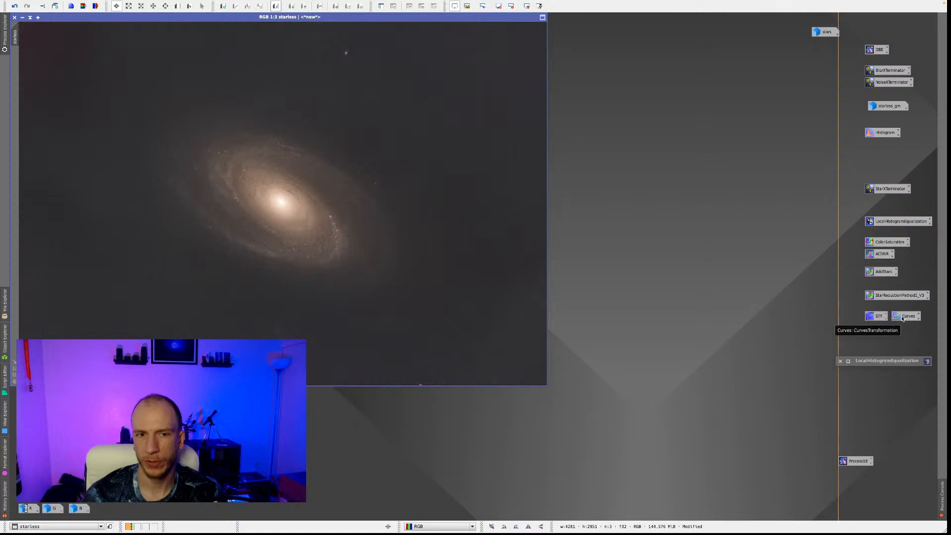
Open ColorSaturation in a widened window, set its range to 10 and start a real-time preview of the starless image.
{"action": "double_click", "coordinate": [881, 242]}
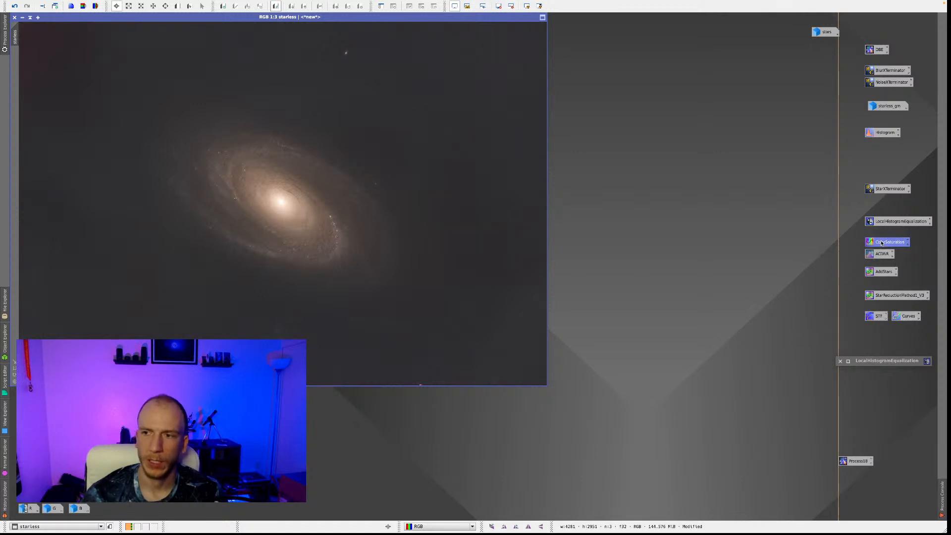
{"action": "left_click_drag", "start_coordinate": [704, 142], "coordinate": [613, 125]}
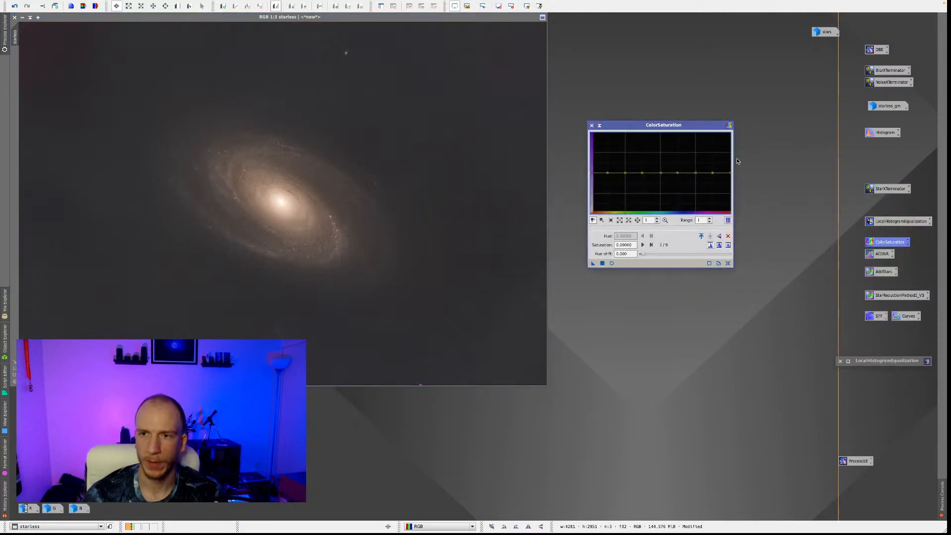
{"action": "left_click_drag", "start_coordinate": [734, 162], "coordinate": [825, 154]}
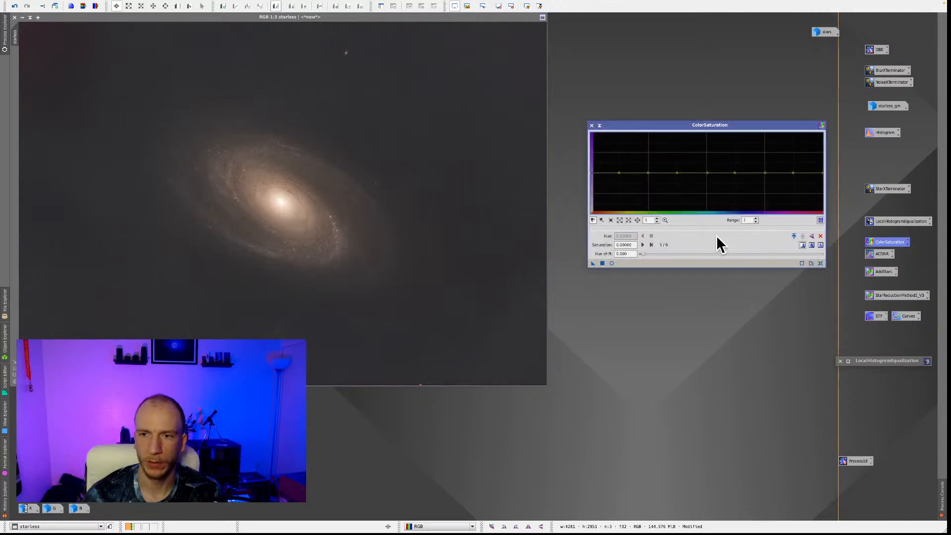
{"action": "left_click_drag", "start_coordinate": [697, 121], "coordinate": [697, 87]}
{"action": "scroll", "coordinate": [748, 220], "scroll_direction": "up", "scroll_amount": 9}
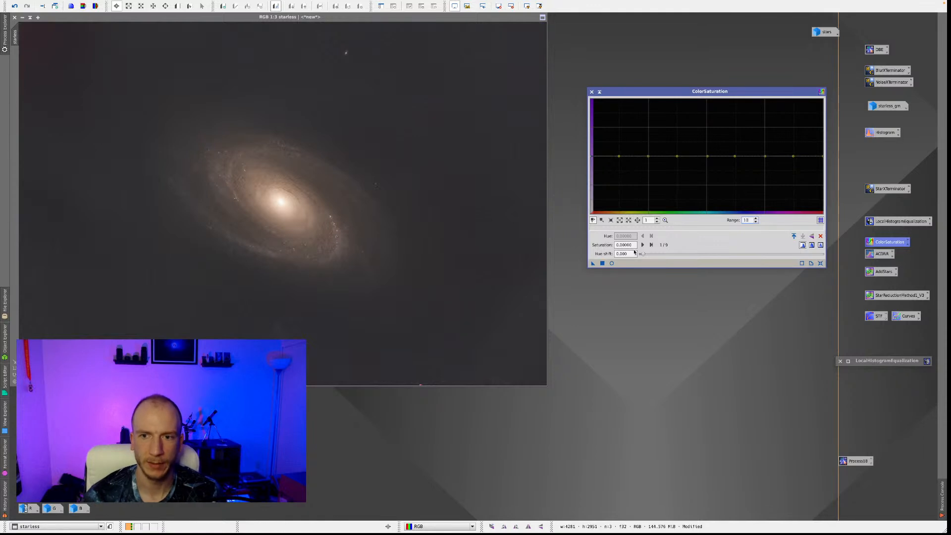
{"action": "left_click", "coordinate": [613, 264]}
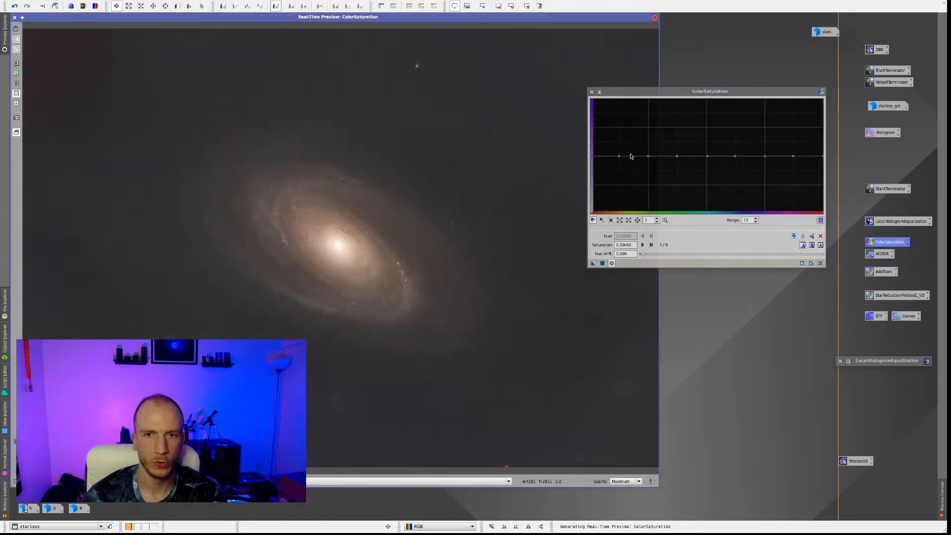
{"action": "left_click_drag", "start_coordinate": [649, 94], "coordinate": [727, 118]}
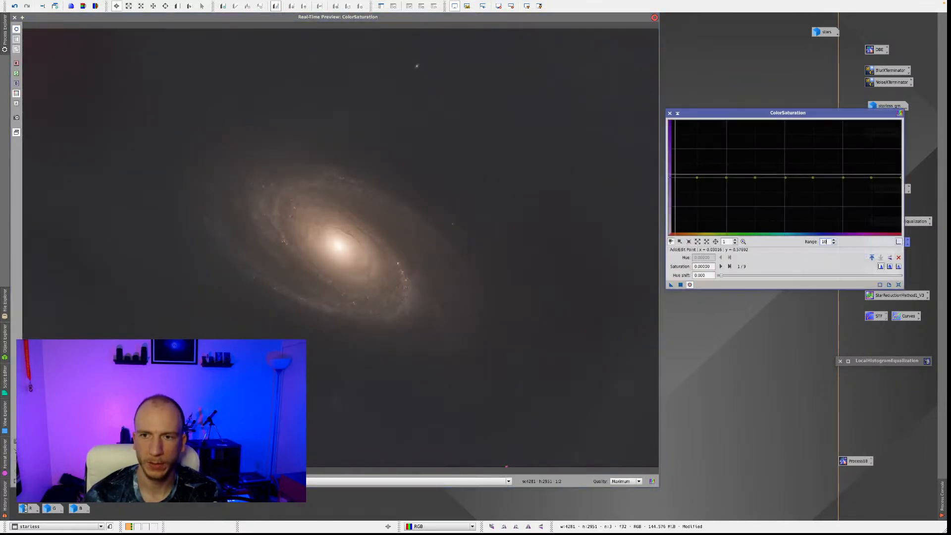
Raise the saturation of the red end of the hue curve to about 0.96 and close the real-time preview.
{"action": "left_click_drag", "start_coordinate": [671, 178], "coordinate": [671, 178]}
{"action": "left_click_drag", "start_coordinate": [672, 173], "coordinate": [672, 172]}
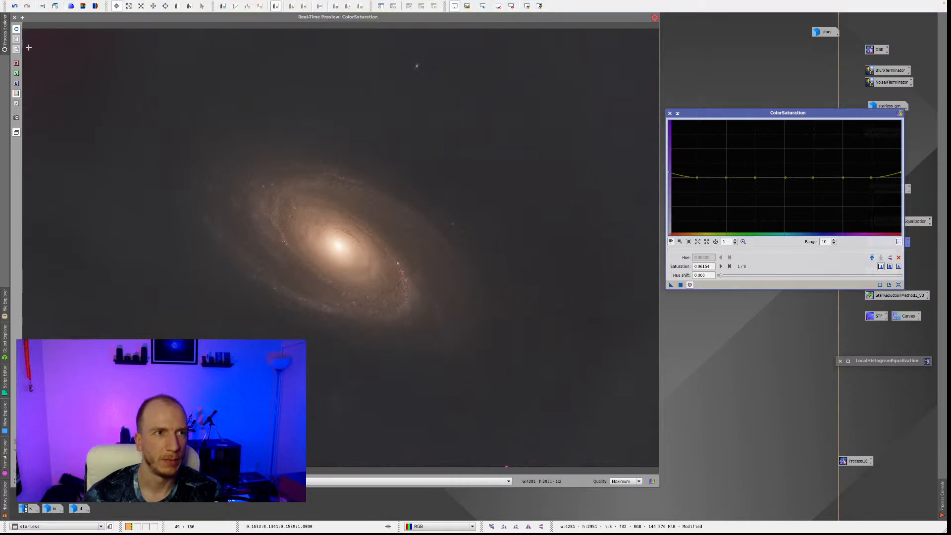
{"action": "left_click", "coordinate": [15, 18]}
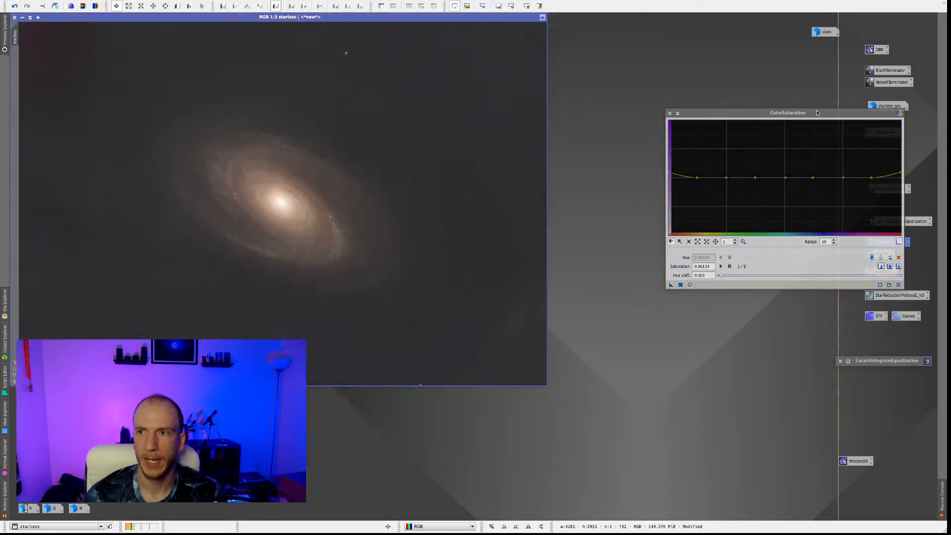
Apply starless_gm as a mask to the starless image, minimise the mask and reopen the ColorSaturation real-time preview.
{"action": "double_click", "coordinate": [875, 107]}
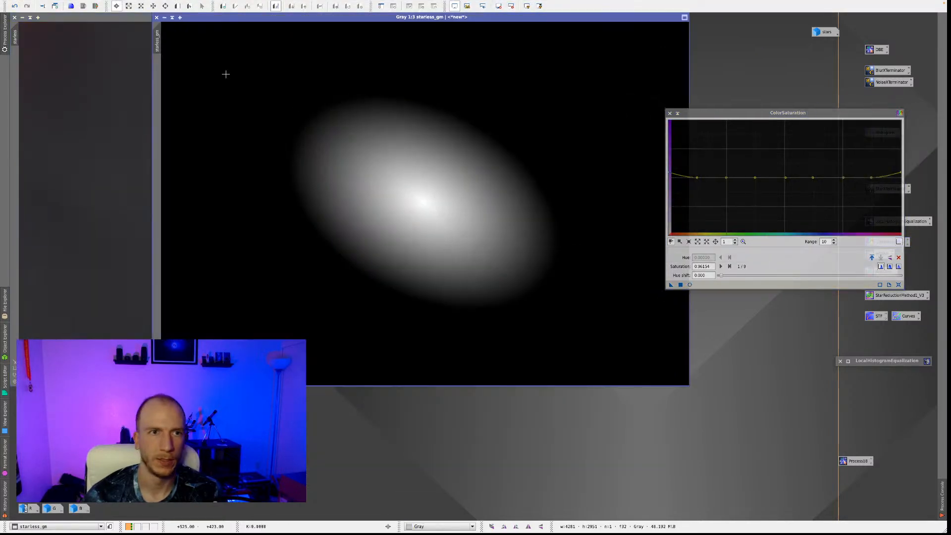
{"action": "left_click_drag", "start_coordinate": [158, 44], "coordinate": [15, 183]}
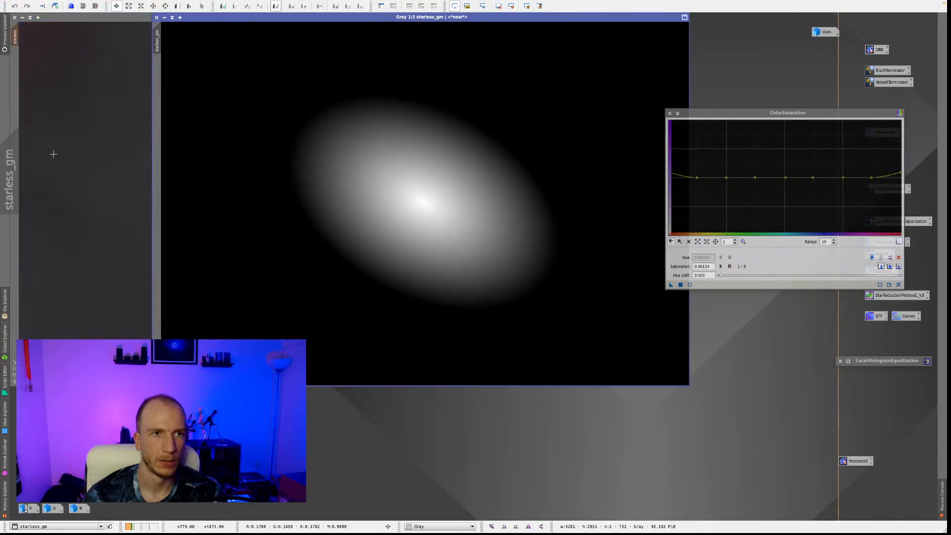
{"action": "left_click", "coordinate": [165, 17]}
{"action": "left_click", "coordinate": [690, 285]}
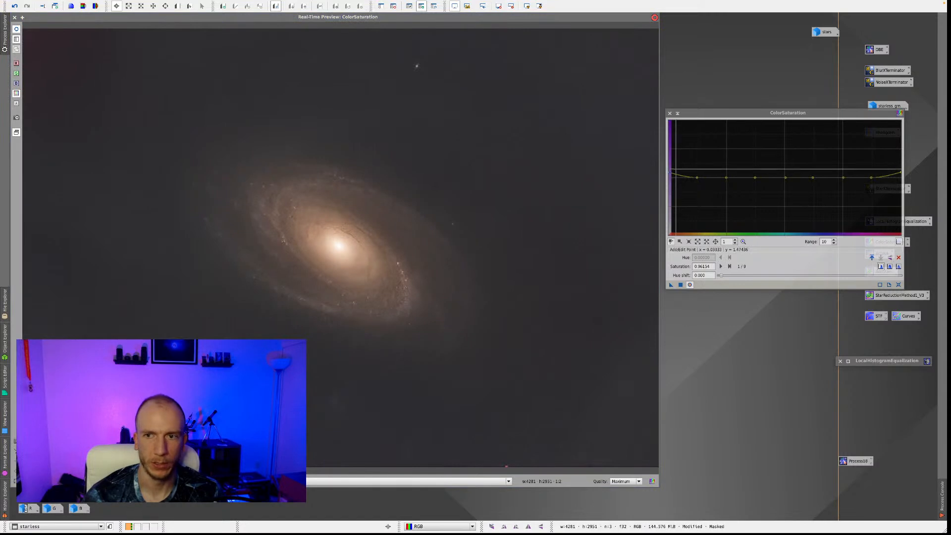
Raise the saturation curve across the blue to magenta hues, the cyan point to about 1.54 and the orange-yellow point to about 0.38.
{"action": "left_click_drag", "start_coordinate": [812, 177], "coordinate": [871, 171]}
{"action": "left_click_drag", "start_coordinate": [785, 177], "coordinate": [785, 169]}
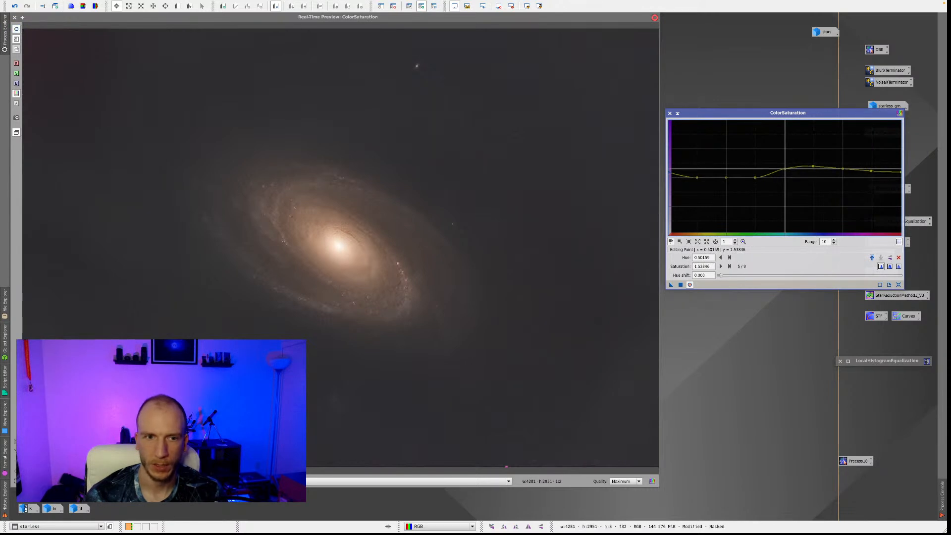
{"action": "left_click", "coordinate": [697, 177]}
{"action": "mouse_move", "coordinate": [697, 177]}
{"action": "left_mouse_down"}
{"action": "mouse_move", "coordinate": [669, 166]}
{"action": "mouse_move", "coordinate": [695, 176]}
{"action": "left_mouse_up"}
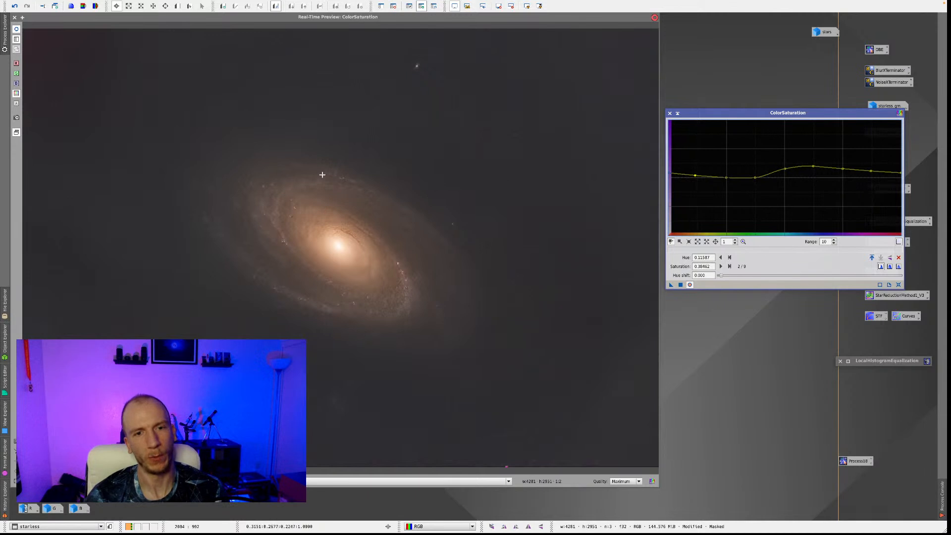
Boost the blue hue point's saturation to about 4.68 and check the galaxy's outer spiral arms in the preview.
{"action": "mouse_move", "coordinate": [813, 166]}
{"action": "left_mouse_down"}
{"action": "mouse_move", "coordinate": [815, 128]}
{"action": "mouse_move", "coordinate": [812, 150]}
{"action": "left_mouse_up"}
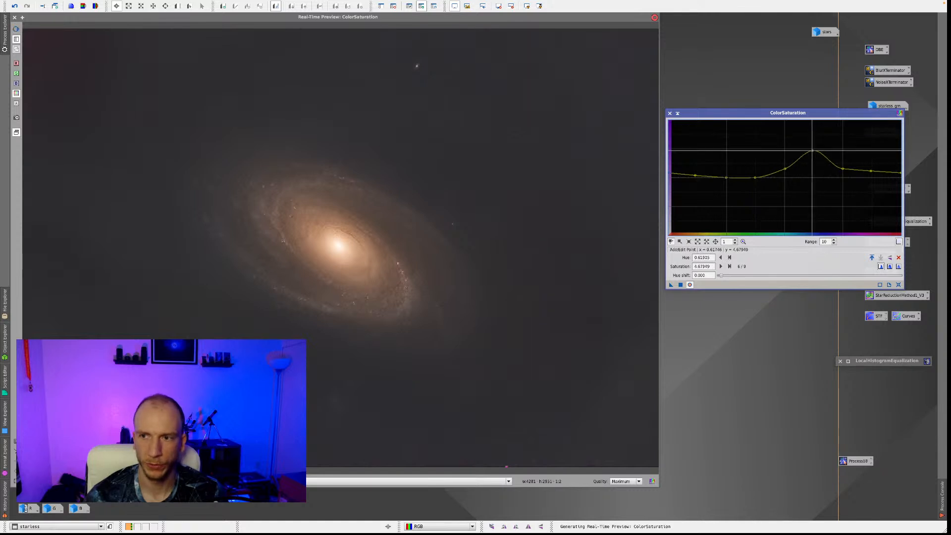
{"action": "left_click_drag", "start_coordinate": [281, 186], "coordinate": [265, 267]}
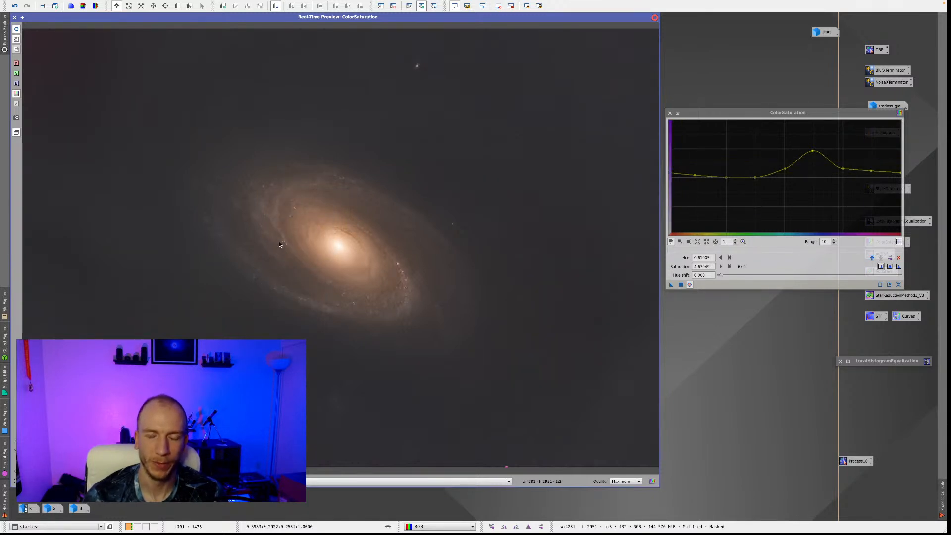
{"action": "mouse_move", "coordinate": [275, 200]}
{"action": "left_mouse_down"}
{"action": "mouse_move", "coordinate": [307, 183]}
{"action": "mouse_move", "coordinate": [393, 206]}
{"action": "mouse_move", "coordinate": [266, 188]}
{"action": "mouse_move", "coordinate": [271, 230]}
{"action": "mouse_move", "coordinate": [249, 213]}
{"action": "mouse_move", "coordinate": [294, 199]}
{"action": "left_mouse_up"}
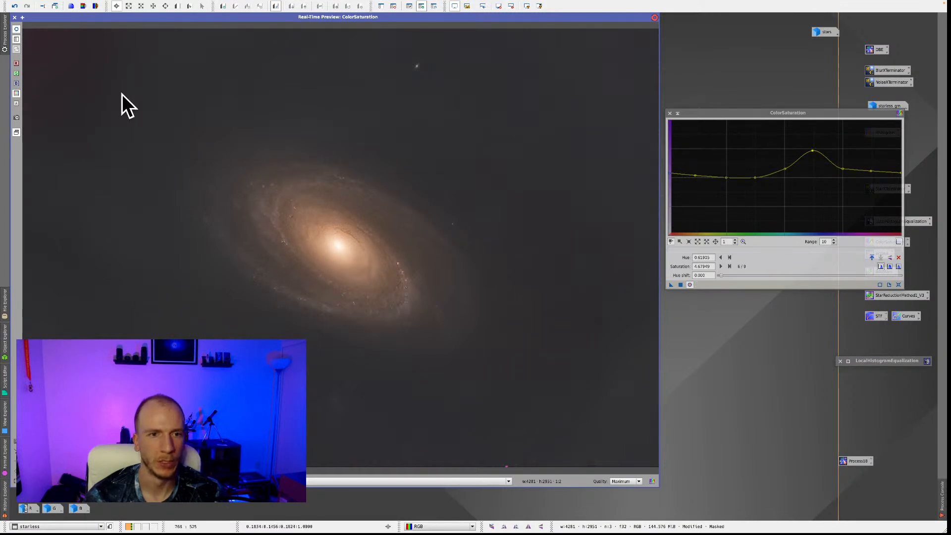
Close the preview, apply ColorSaturation to the masked starless image, remove its mask and close the process window.
{"action": "left_click", "coordinate": [15, 18]}
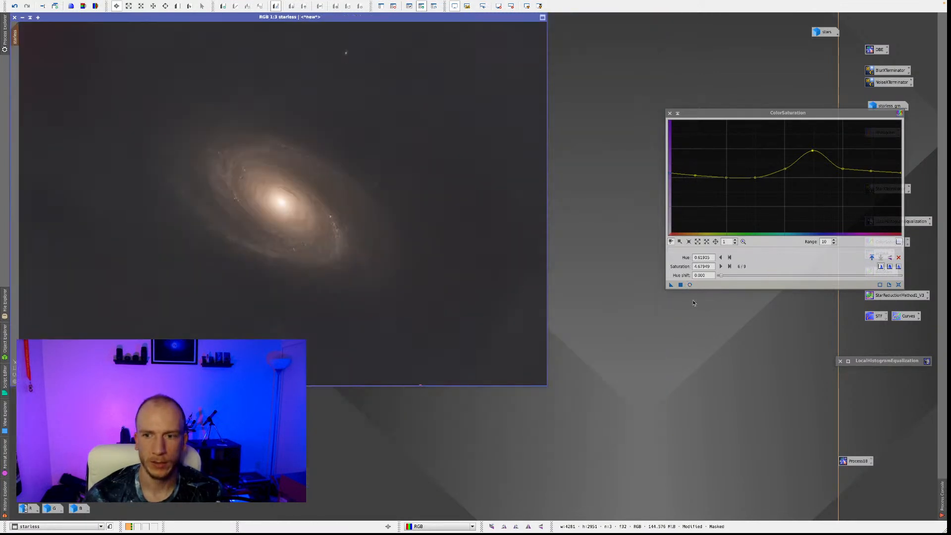
{"action": "left_click", "coordinate": [681, 285]}
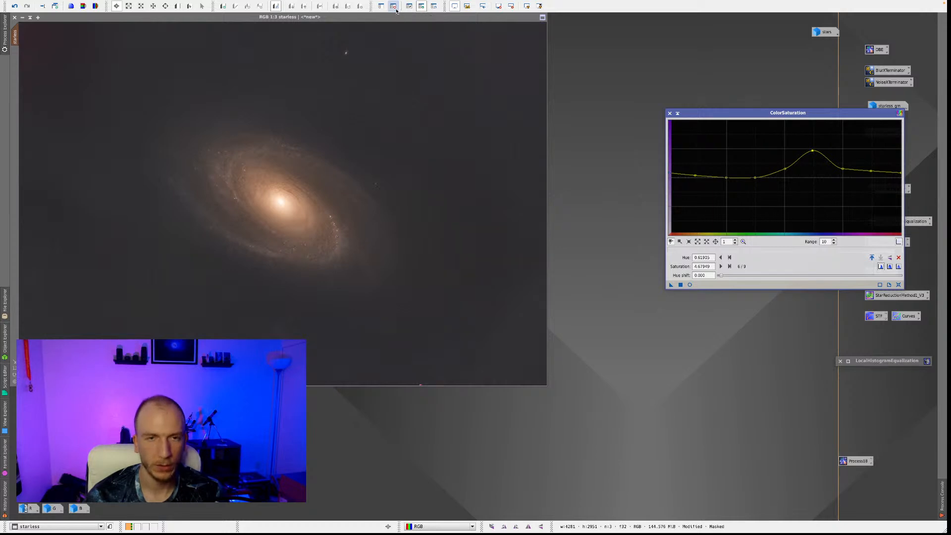
{"action": "left_click", "coordinate": [398, 8]}
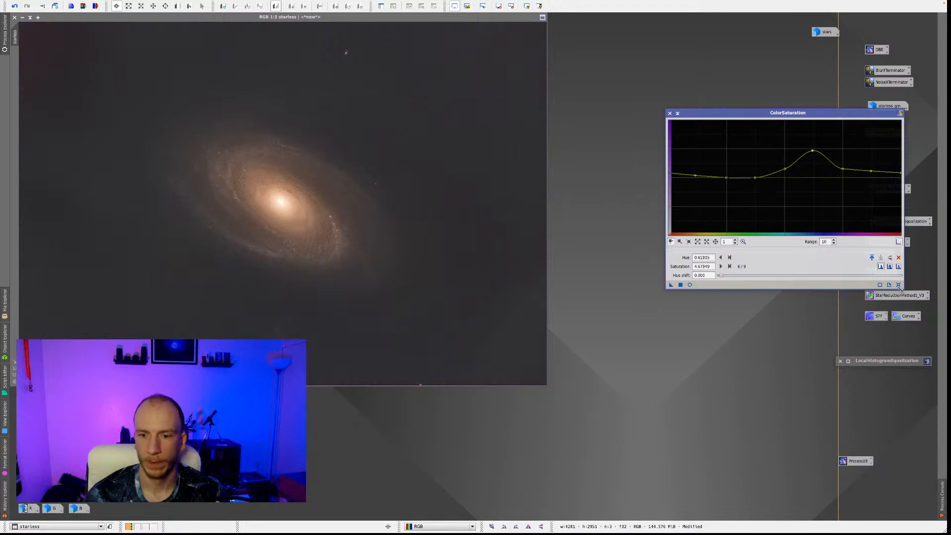
{"action": "left_click", "coordinate": [670, 113]}
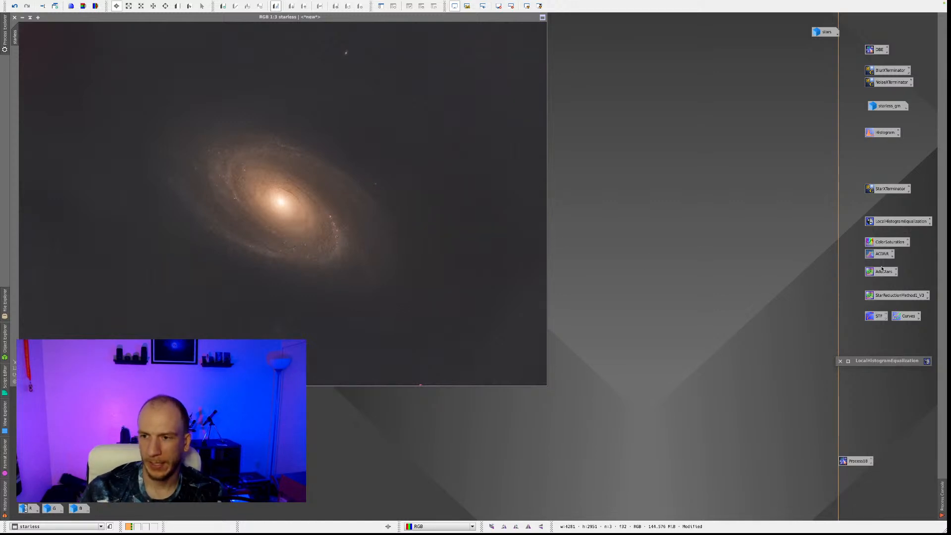
Open CurvesTransformation, select the CIE b* channel, try lowering its midpoint slightly in the real-time preview and close the preview.
{"action": "left_click_drag", "start_coordinate": [900, 319], "coordinate": [756, 190]}
{"action": "double_click", "coordinate": [755, 189]}
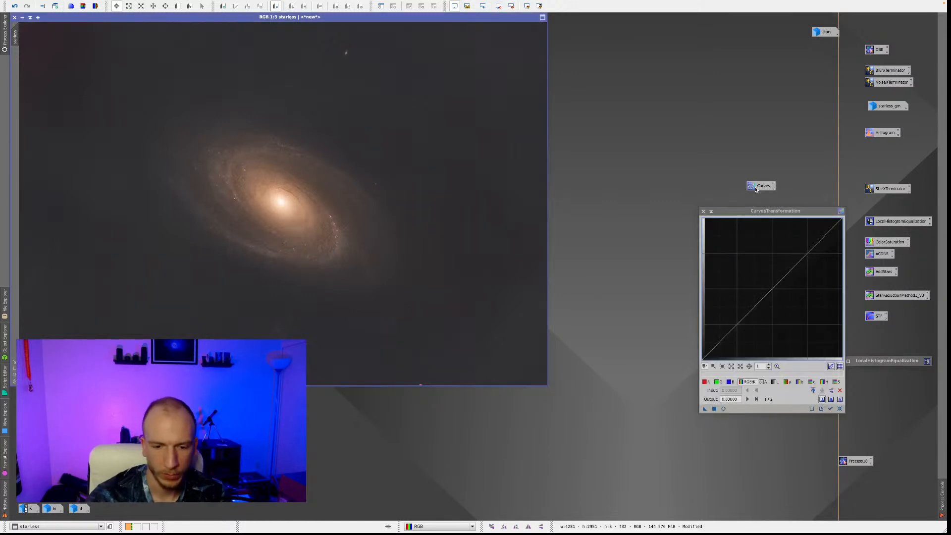
{"action": "left_click", "coordinate": [724, 409]}
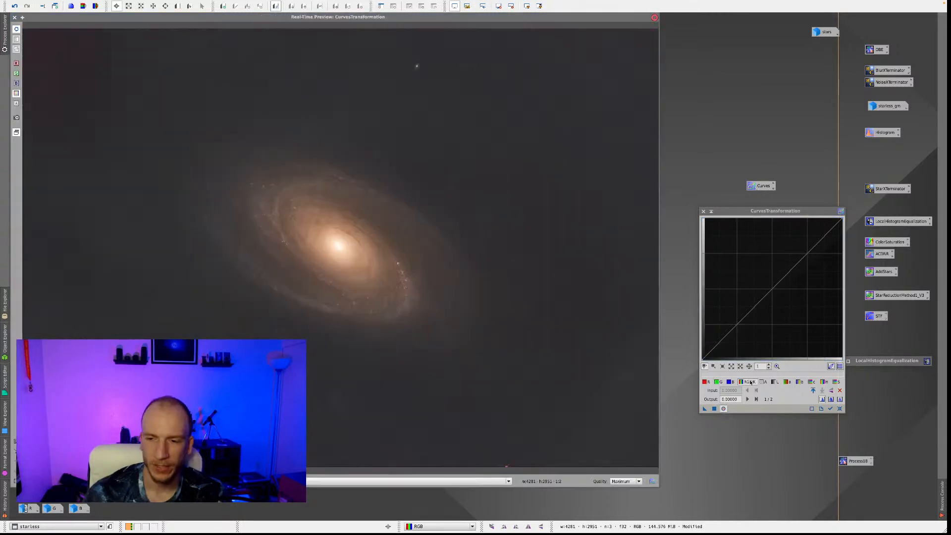
{"action": "left_click", "coordinate": [799, 381]}
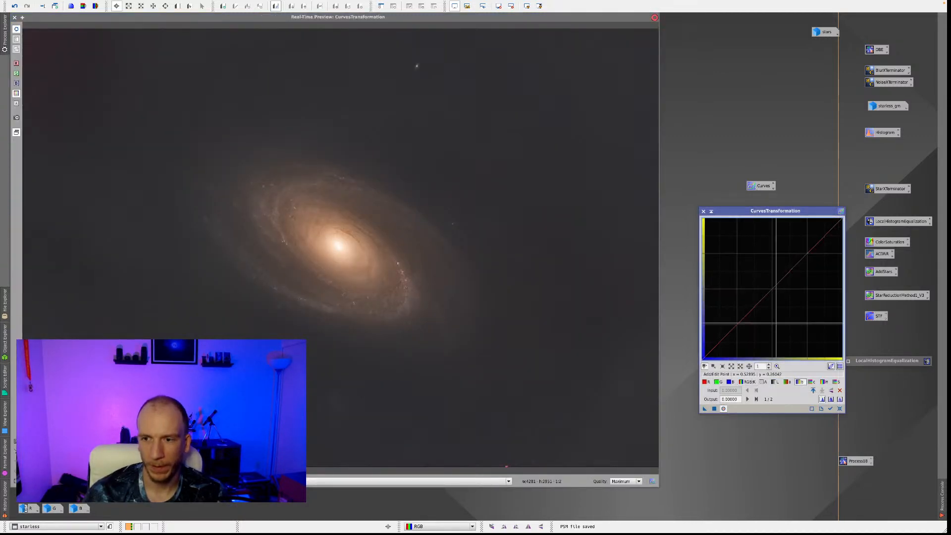
{"action": "left_click_drag", "start_coordinate": [772, 296], "coordinate": [776, 305]}
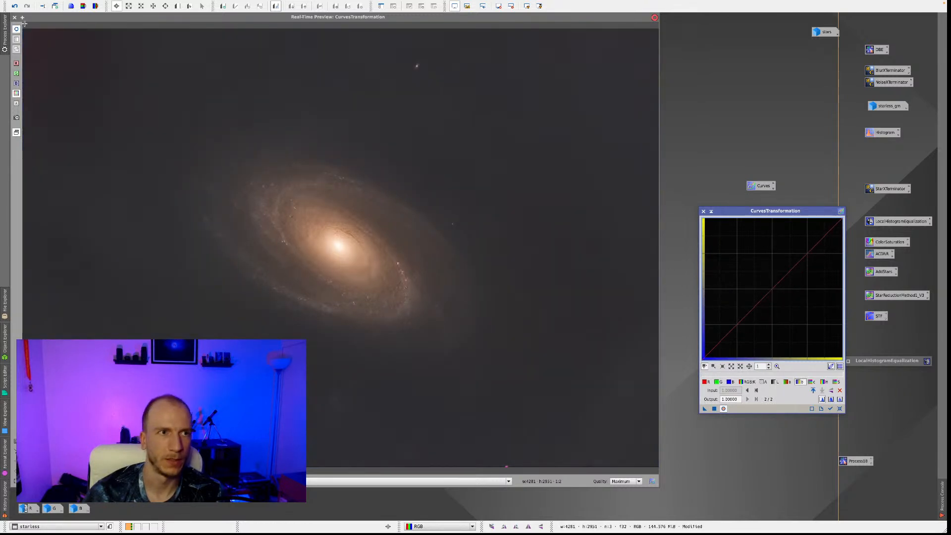
{"action": "left_click", "coordinate": [14, 17]}
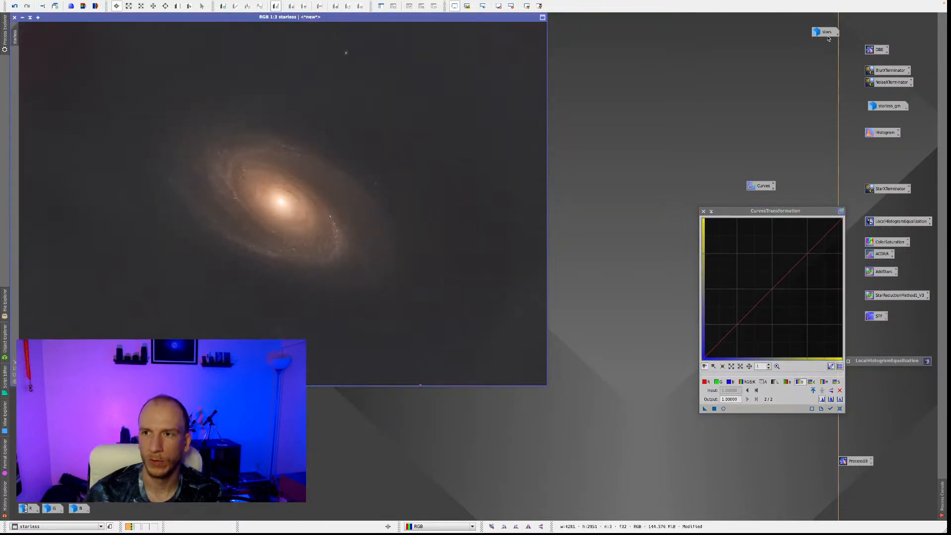
{"action": "left_click_drag", "start_coordinate": [786, 213], "coordinate": [748, 223]}
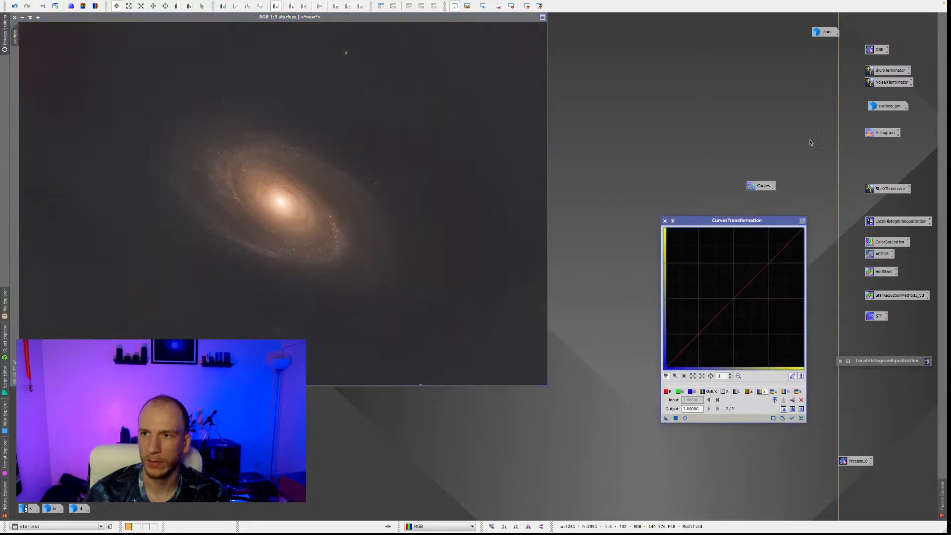
Restore the starless_gm galaxy mask and apply it to the starless image.
{"action": "double_click", "coordinate": [886, 105]}
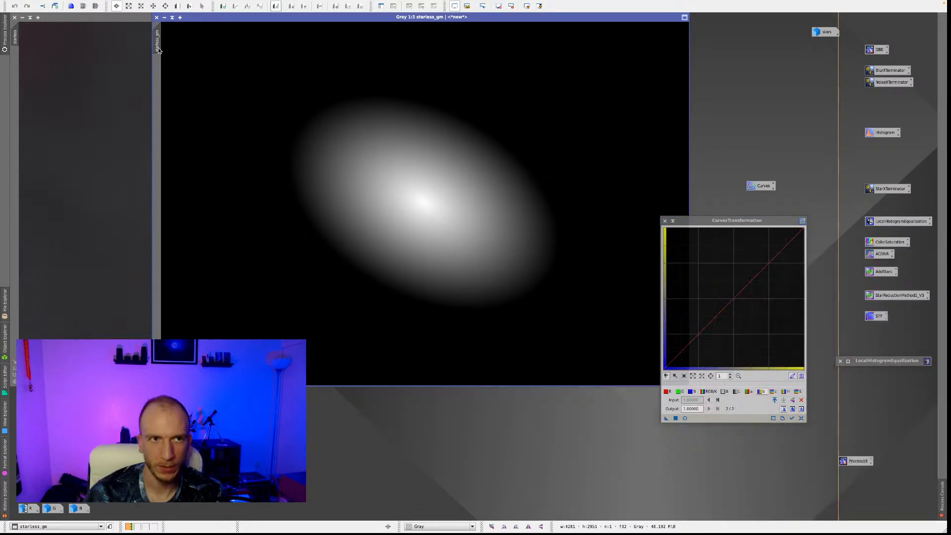
{"action": "left_click_drag", "start_coordinate": [125, 81], "coordinate": [16, 83]}
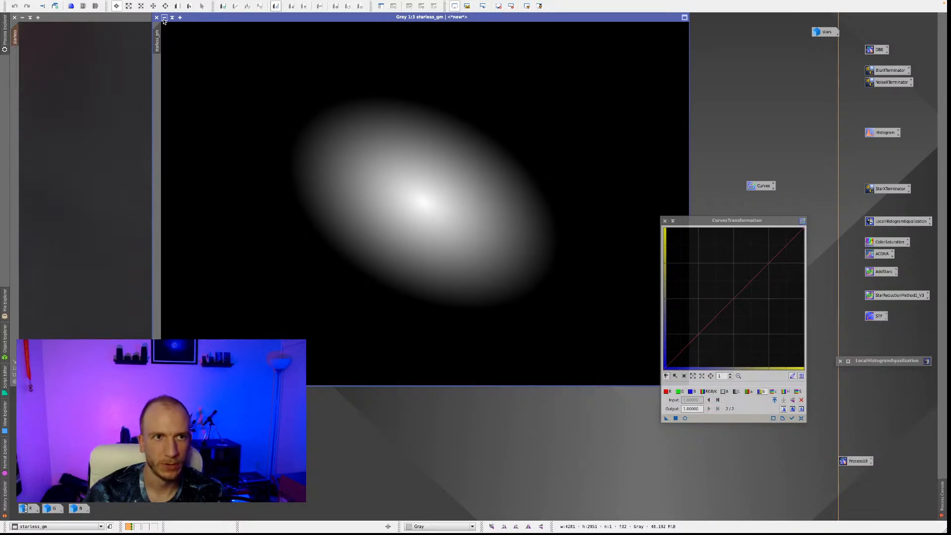
Minimize the galaxy mask and start a real-time CurvesTransformation preview of the starless image, moving the process window clear of the preview.
{"action": "left_click", "coordinate": [164, 17]}
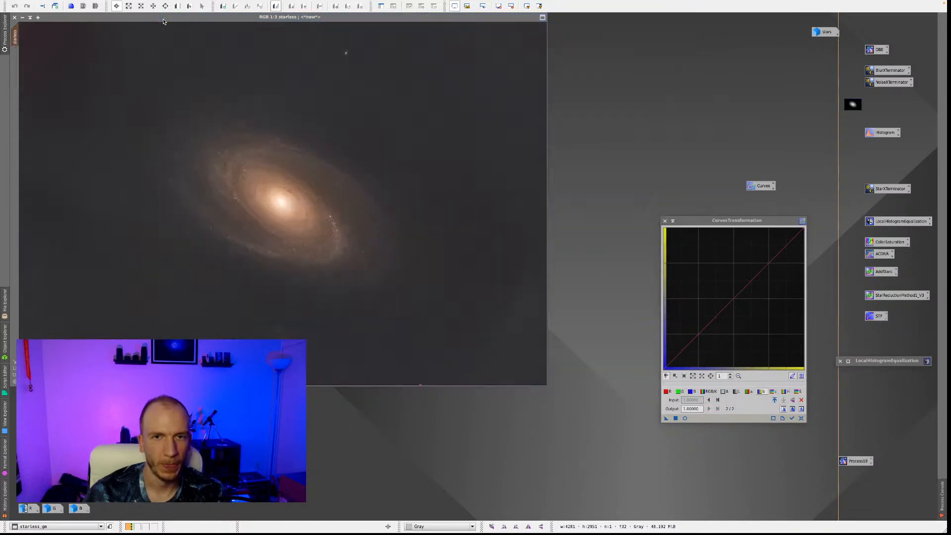
{"action": "left_click", "coordinate": [684, 418]}
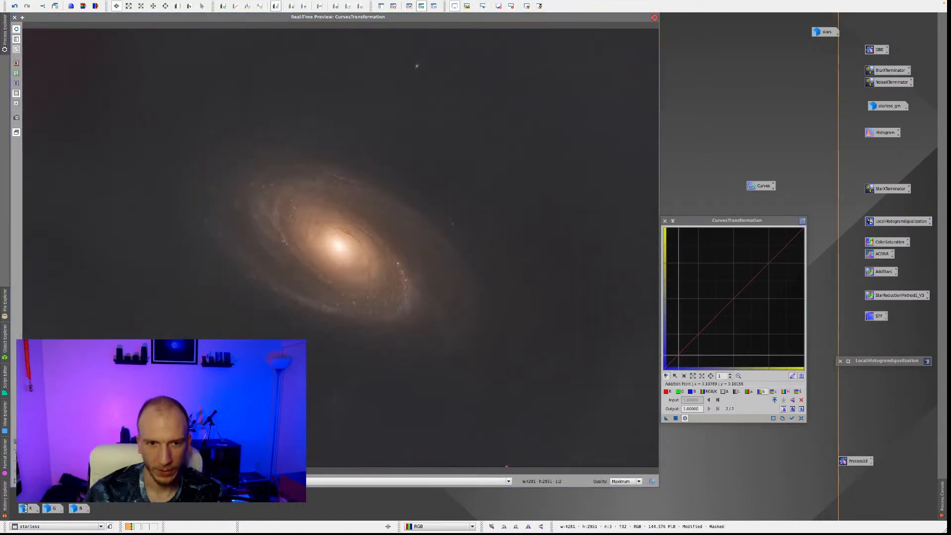
{"action": "left_click_drag", "start_coordinate": [727, 227], "coordinate": [753, 203]}
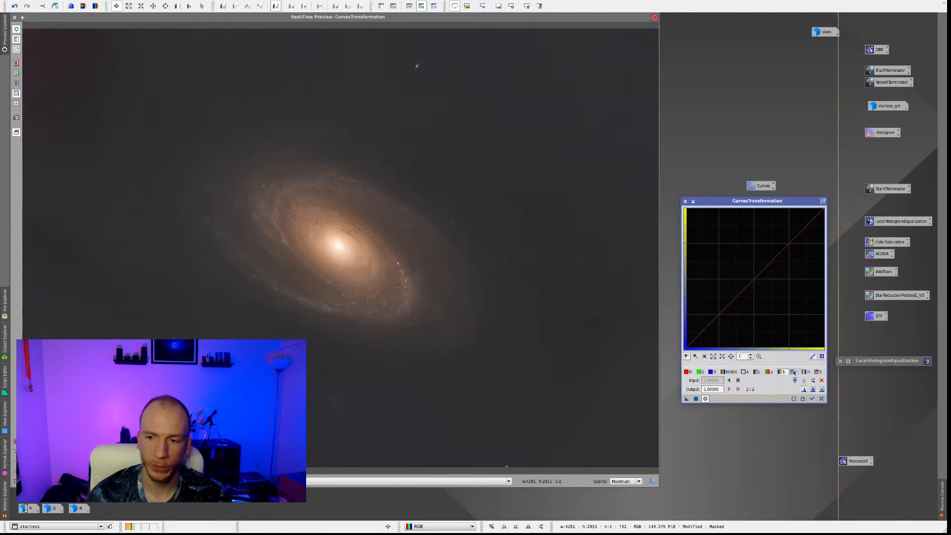
Lower the CIE b* curve's midpoint slightly, to about 0.505 input and 0.49 output.
{"action": "left_click", "coordinate": [772, 375]}
{"action": "left_click", "coordinate": [776, 375]}
{"action": "left_click", "coordinate": [755, 279]}
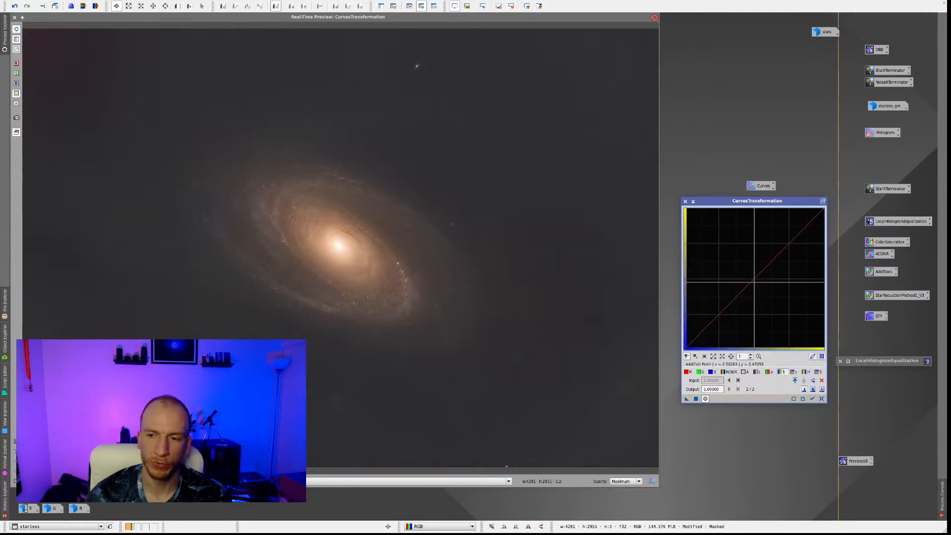
{"action": "mouse_move", "coordinate": [754, 279]}
{"action": "left_mouse_down"}
{"action": "mouse_move", "coordinate": [757, 300]}
{"action": "mouse_move", "coordinate": [756, 276]}
{"action": "left_mouse_up"}
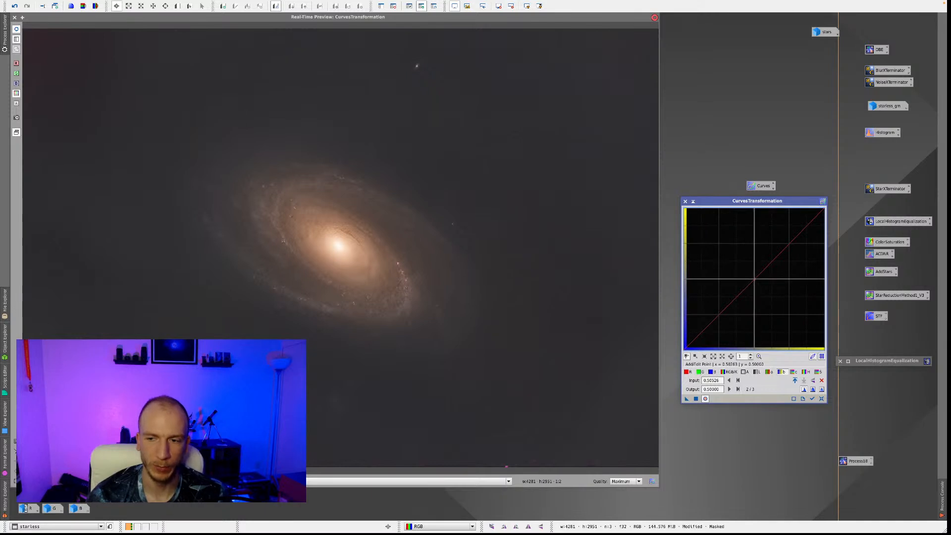
{"action": "left_click_drag", "start_coordinate": [755, 279], "coordinate": [756, 282]}
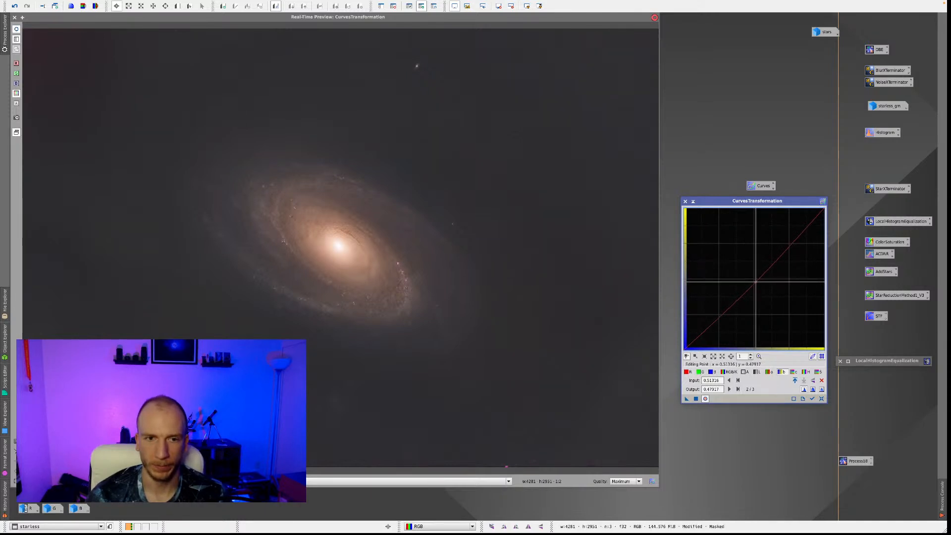
{"action": "left_click_drag", "start_coordinate": [756, 281], "coordinate": [755, 280]}
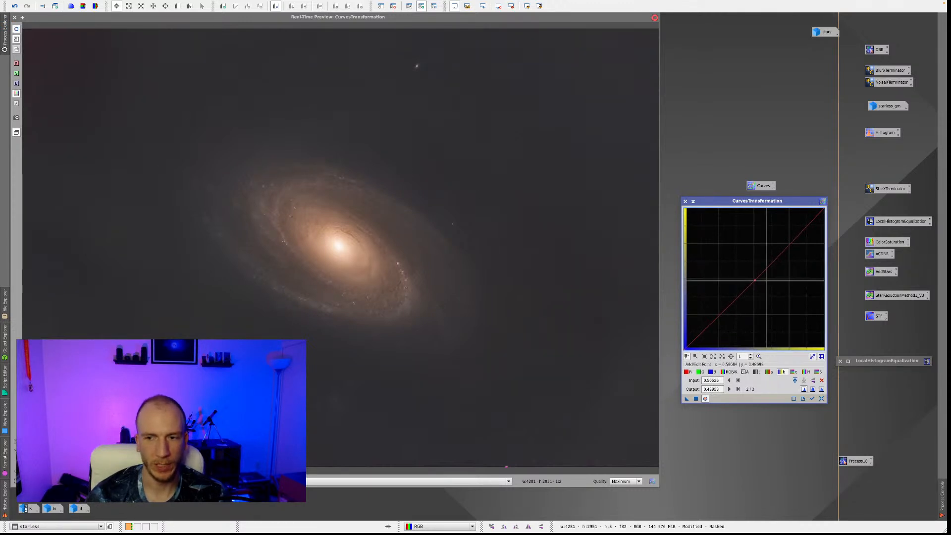
Pull the CIE b* midpoint down strongly to compare the blue shift, and bring it back to about 0.505 input and 0.495 output.
{"action": "left_click_drag", "start_coordinate": [756, 279], "coordinate": [753, 291]}
{"action": "scroll", "coordinate": [754, 281], "scroll_direction": "up", "scroll_amount": 9}
{"action": "left_click", "coordinate": [759, 358]}
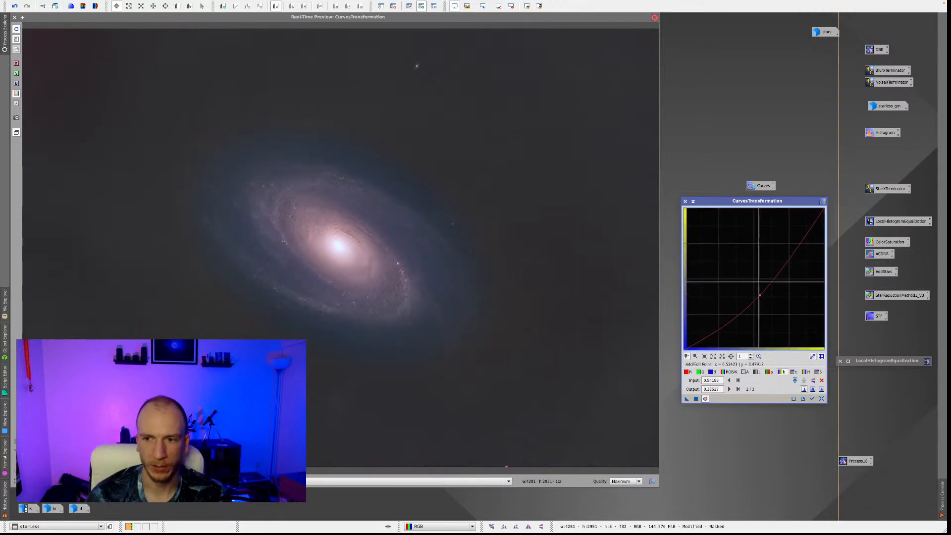
{"action": "left_click_drag", "start_coordinate": [760, 294], "coordinate": [755, 280]}
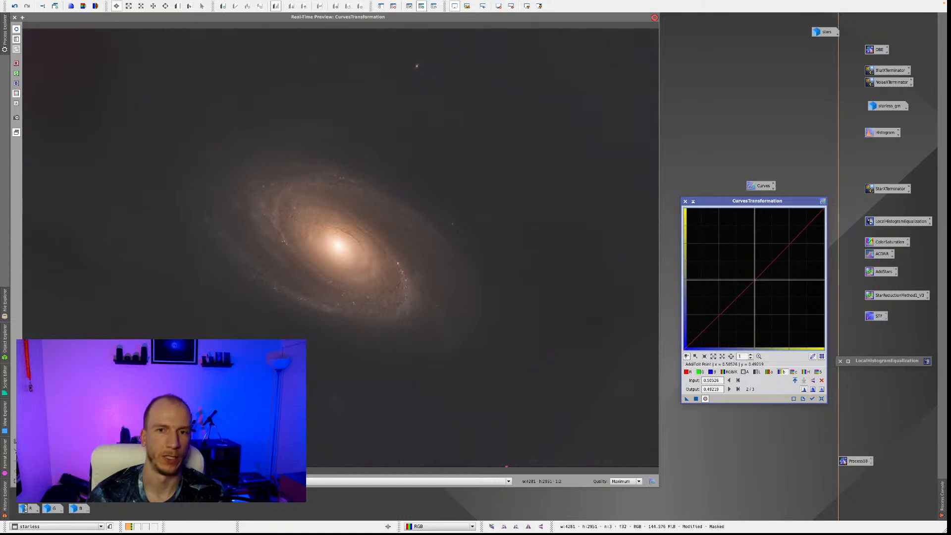
{"action": "scroll", "coordinate": [753, 277], "scroll_direction": "up", "scroll_amount": 5}
{"action": "scroll", "coordinate": [753, 277], "scroll_direction": "up", "scroll_amount": 10}
{"action": "scroll", "coordinate": [821, 280], "scroll_direction": "down", "scroll_amount": 15}
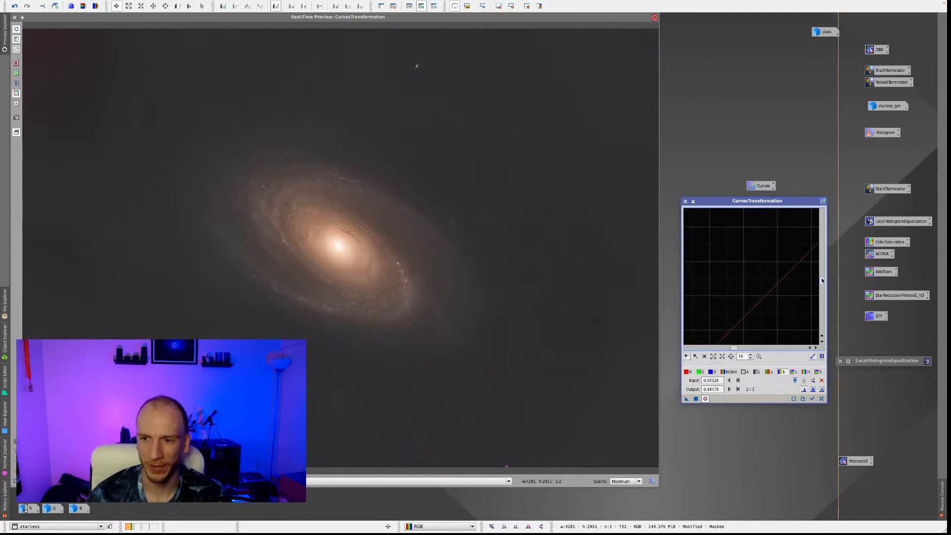
{"action": "scroll", "coordinate": [766, 287], "scroll_direction": "up", "scroll_amount": 2}
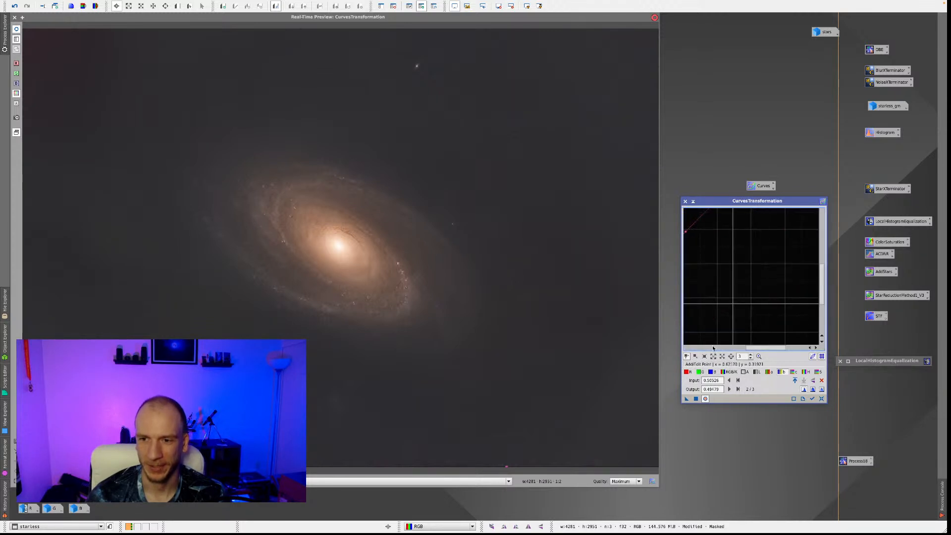
Raise the blue channel's curve midpoint slightly, to about 0.495 input and 0.50 output.
{"action": "left_click", "coordinate": [713, 372]}
{"action": "left_click", "coordinate": [758, 357]}
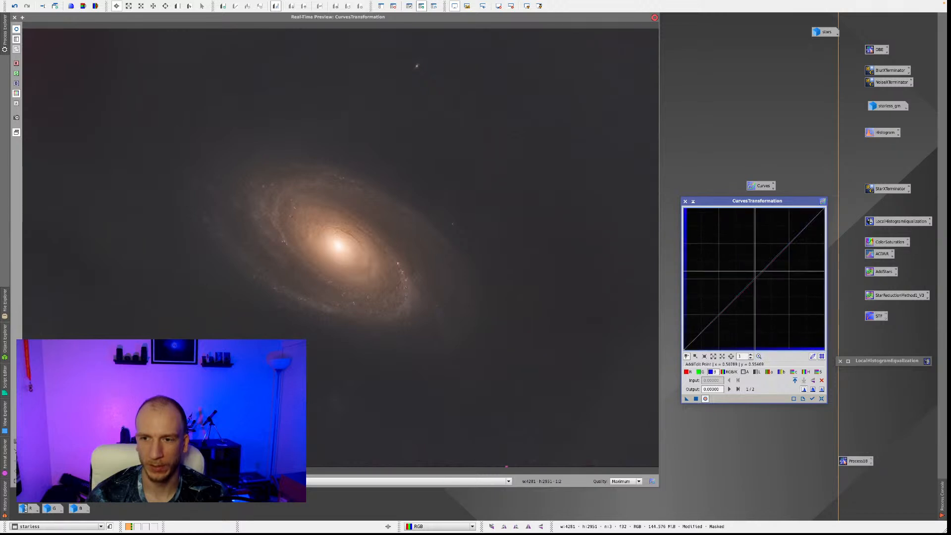
{"action": "left_click", "coordinate": [751, 279]}
{"action": "left_click_drag", "start_coordinate": [751, 279], "coordinate": [754, 278]}
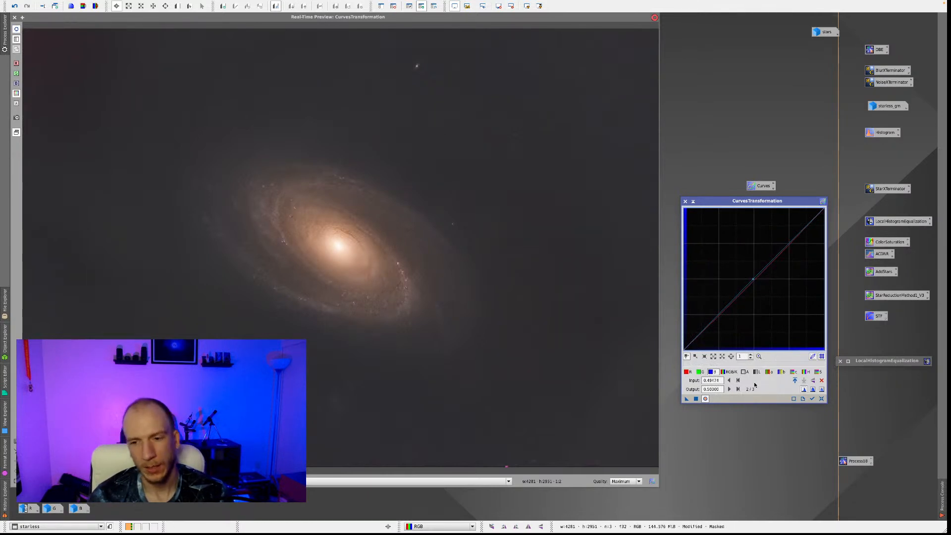
Apply the CurvesTransformation adjustments to the masked starless image, close the preview and collapse the process window.
{"action": "left_click", "coordinate": [696, 399]}
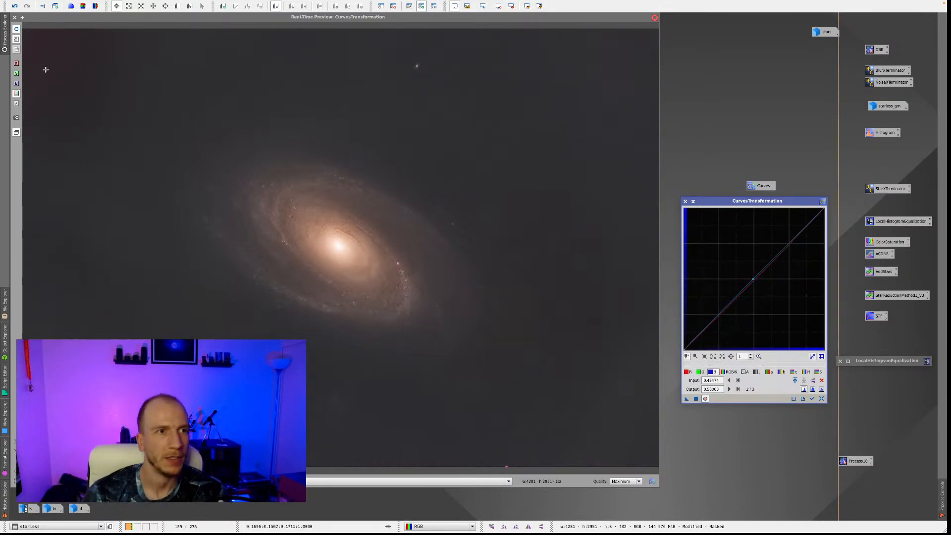
{"action": "left_click", "coordinate": [14, 17]}
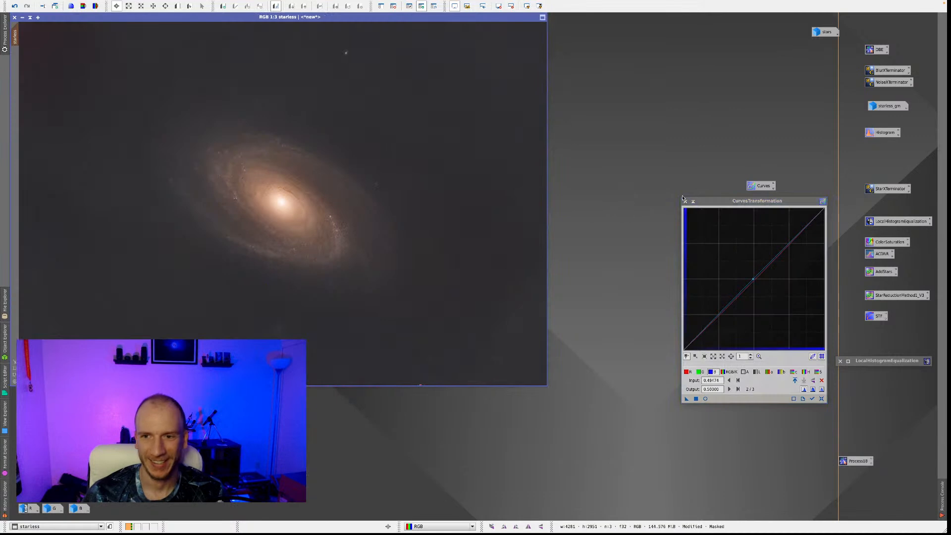
{"action": "left_click", "coordinate": [694, 202]}
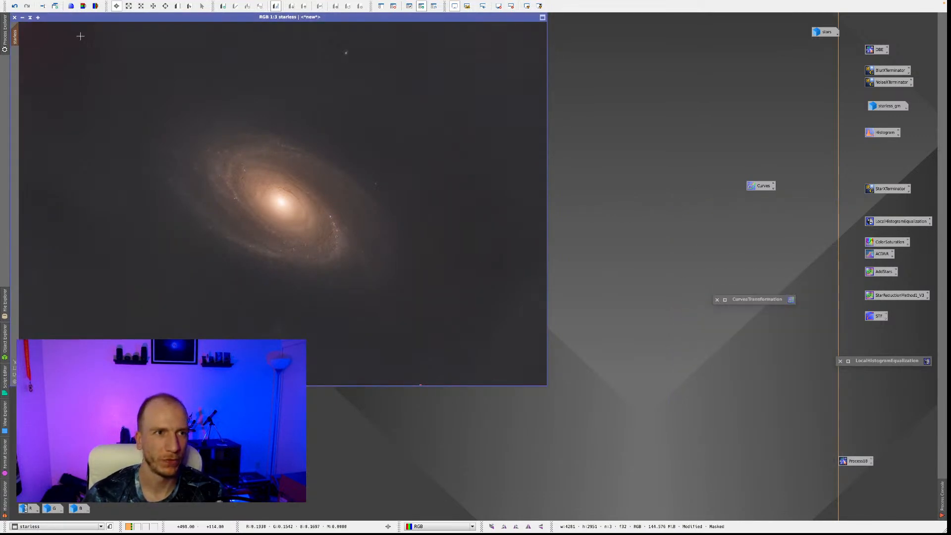
Open ColorSaturation with a real-time preview, lower the red endpoint's saturation to about -2.88 along with the neighbouring magenta point, and compare before and after.
{"action": "mouse_move", "coordinate": [194, 2]}
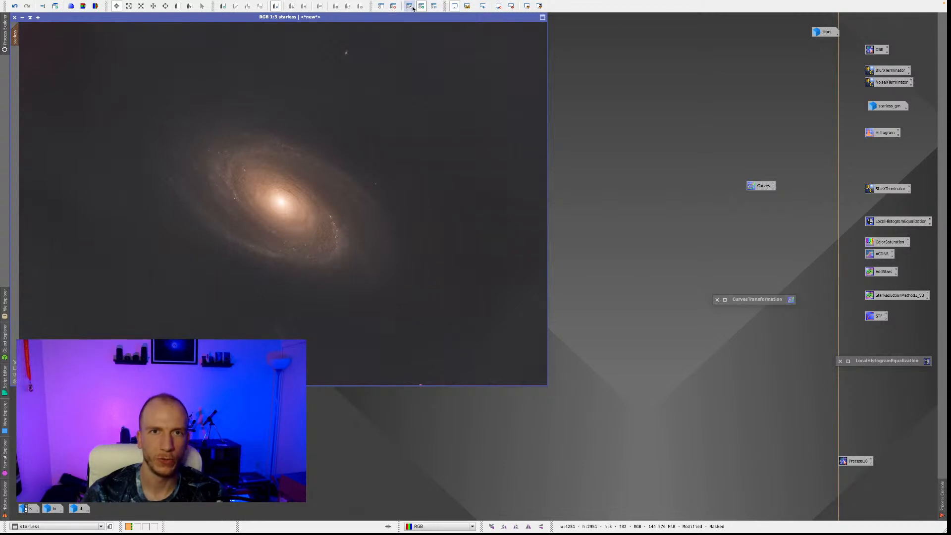
{"action": "double_click", "coordinate": [886, 242]}
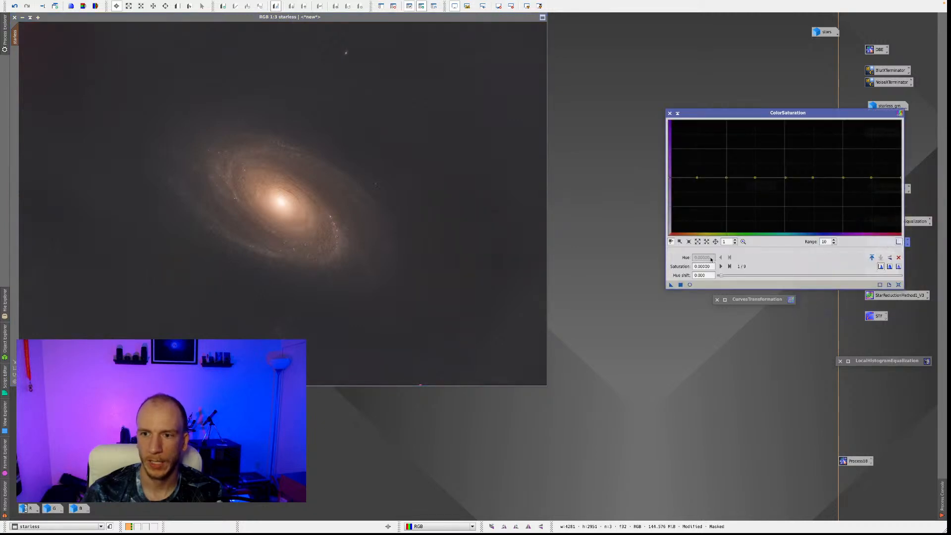
{"action": "left_click", "coordinate": [691, 285]}
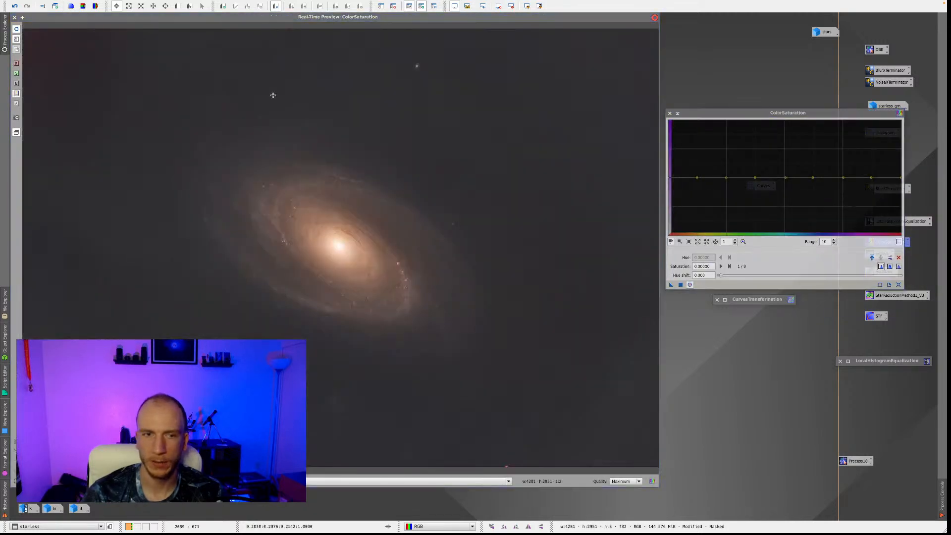
{"action": "left_click_drag", "start_coordinate": [28, 35], "coordinate": [34, 37]}
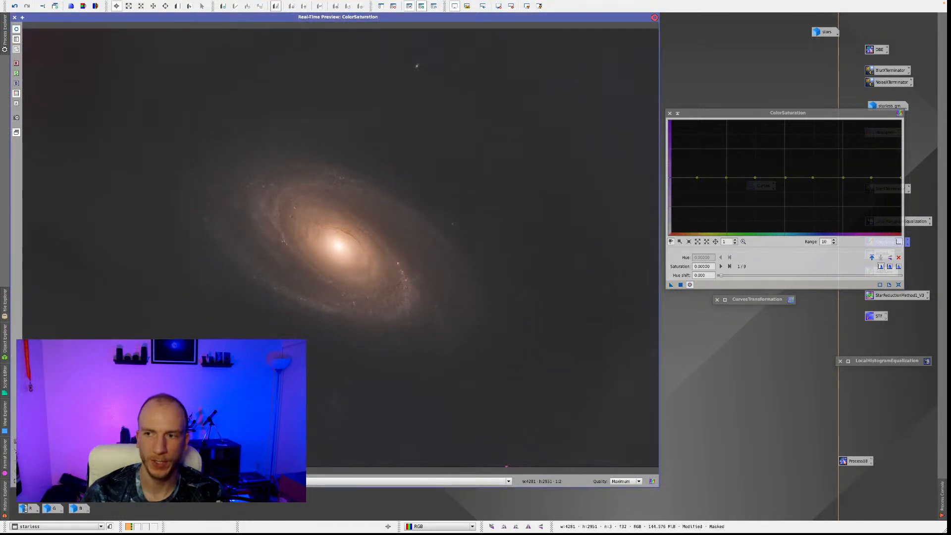
{"action": "mouse_move", "coordinate": [901, 178]}
{"action": "left_mouse_down"}
{"action": "mouse_move", "coordinate": [871, 178]}
{"action": "mouse_move", "coordinate": [902, 194]}
{"action": "left_mouse_up"}
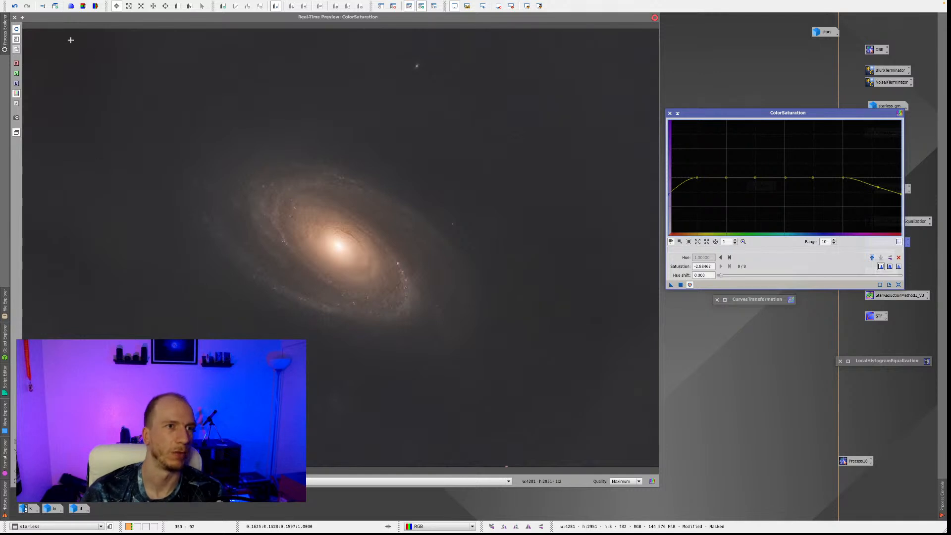
{"action": "left_click", "coordinate": [17, 28]}
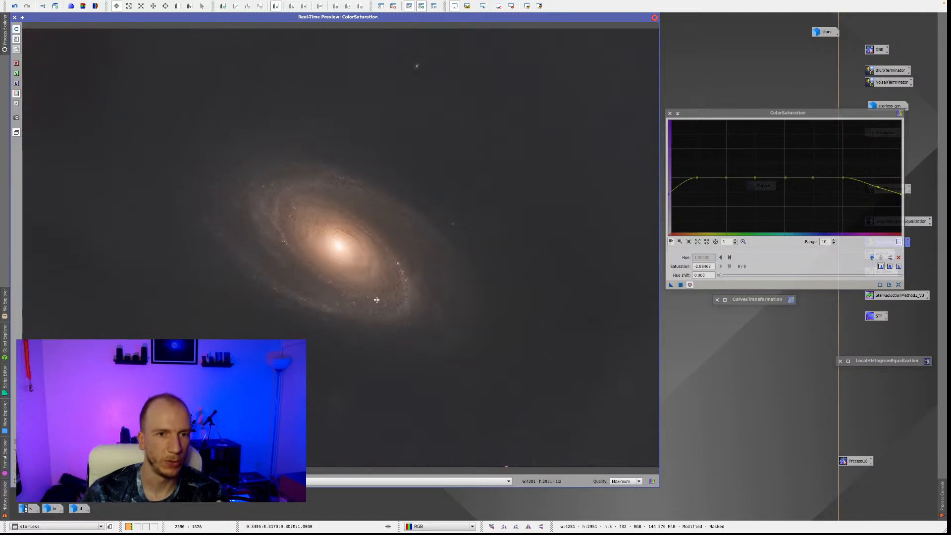
Close the preview, apply ColorSaturation to the starless image, collapse the process window, reset the screen stretch and remove the galaxy mask.
{"action": "left_click", "coordinate": [14, 18]}
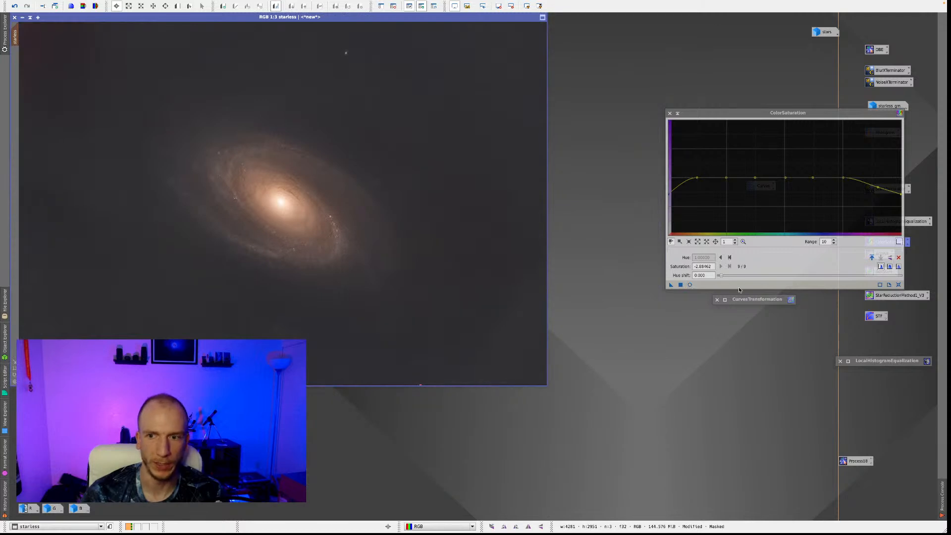
{"action": "left_click", "coordinate": [680, 284]}
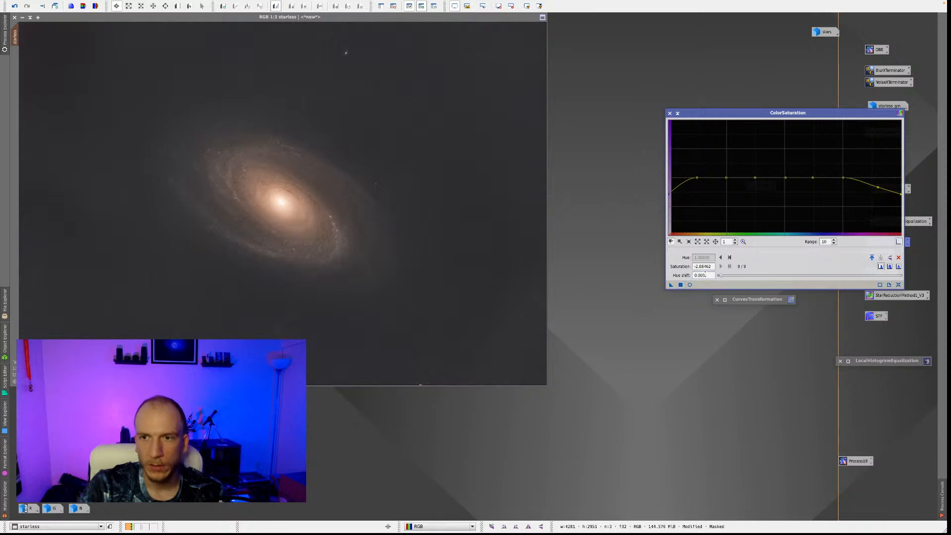
{"action": "left_click", "coordinate": [678, 113]}
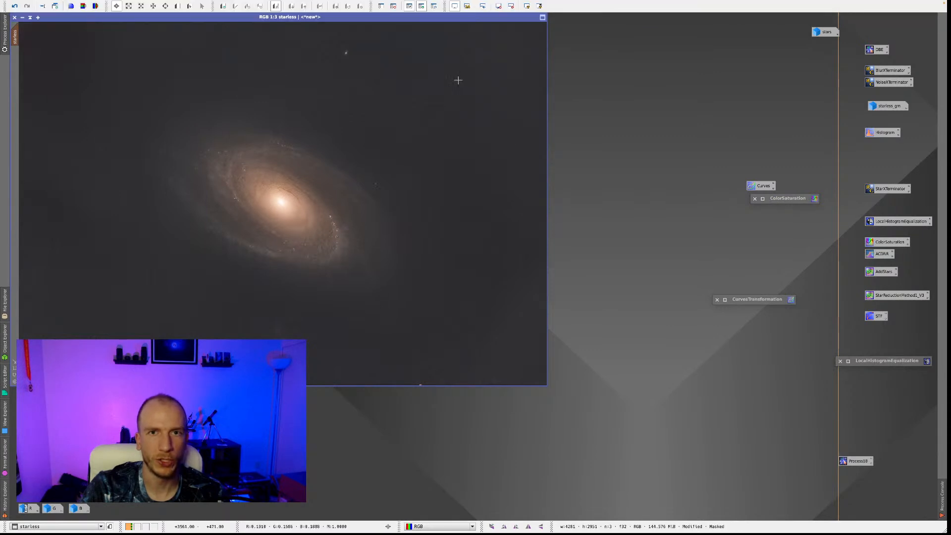
{"action": "left_click", "coordinate": [513, 7]}
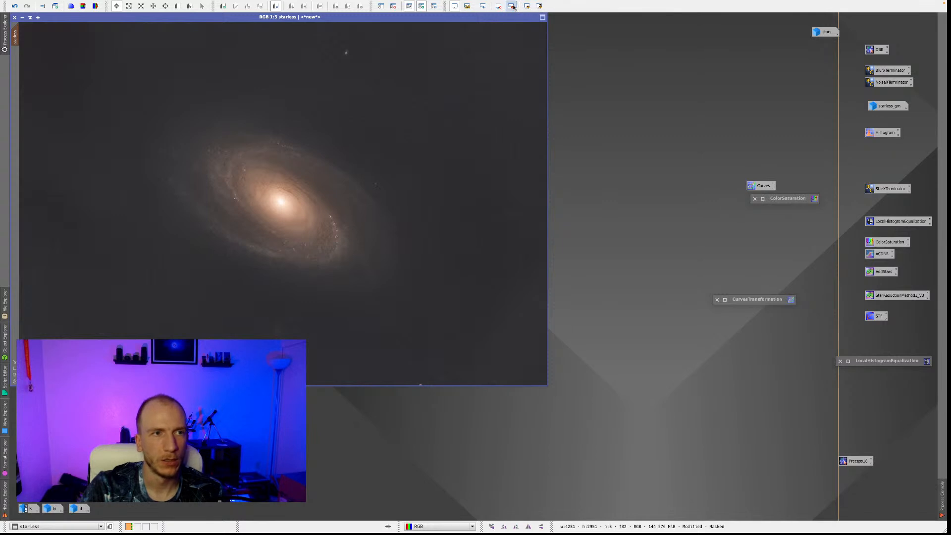
{"action": "left_click", "coordinate": [394, 8]}
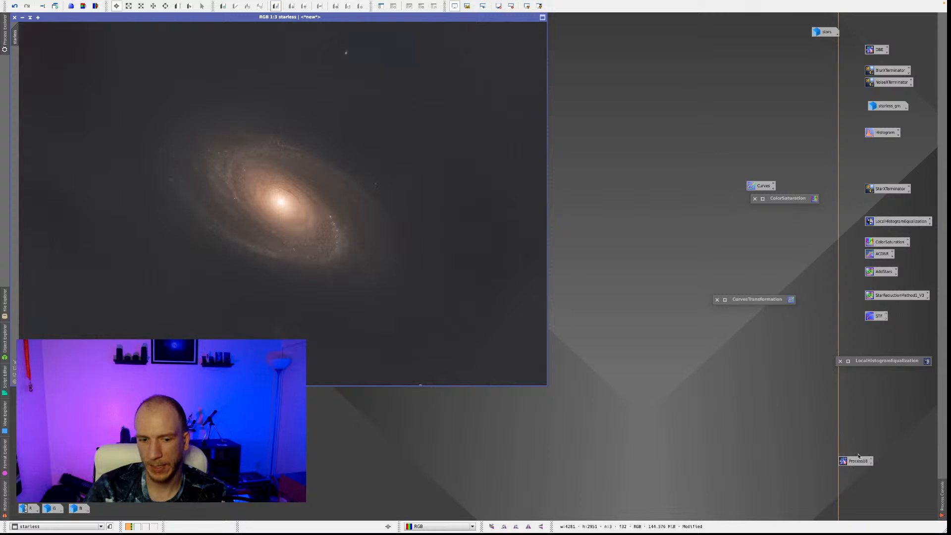
Raise the saturation curve's midpoint to about 0.471 input and 0.536 output in CurvesTransformation, and apply it to the unmasked starless image.
{"action": "double_click", "coordinate": [762, 185]}
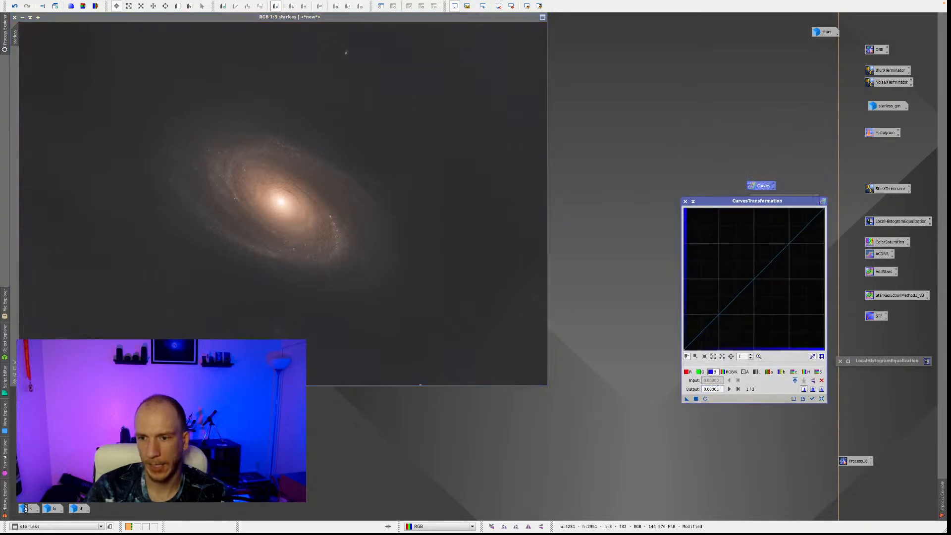
{"action": "left_click", "coordinate": [705, 399]}
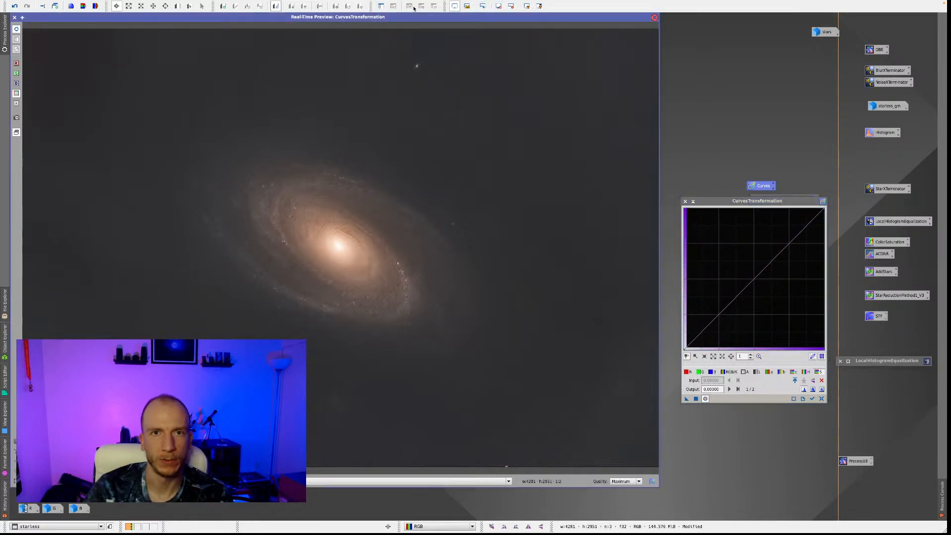
{"action": "left_click_drag", "start_coordinate": [755, 279], "coordinate": [750, 274]}
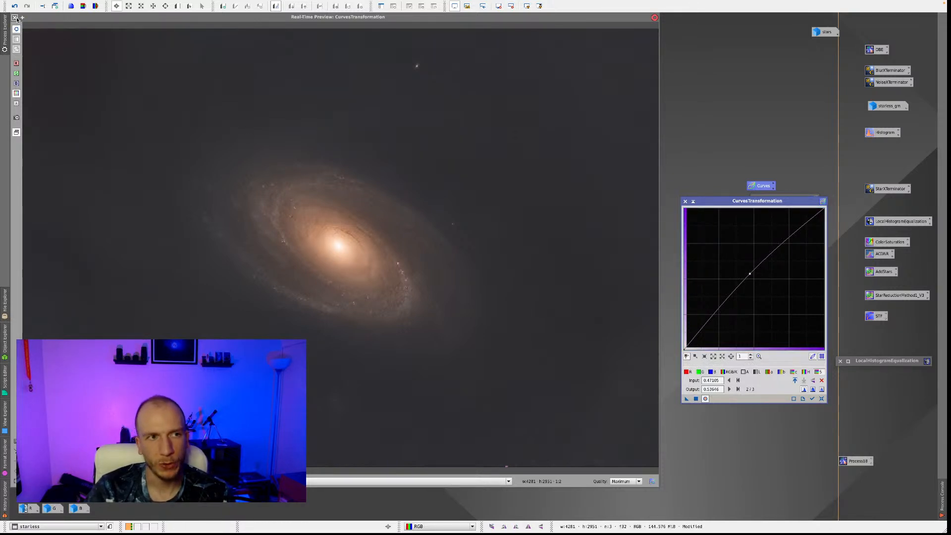
{"action": "left_click", "coordinate": [695, 399]}
{"action": "left_click", "coordinate": [696, 399]}
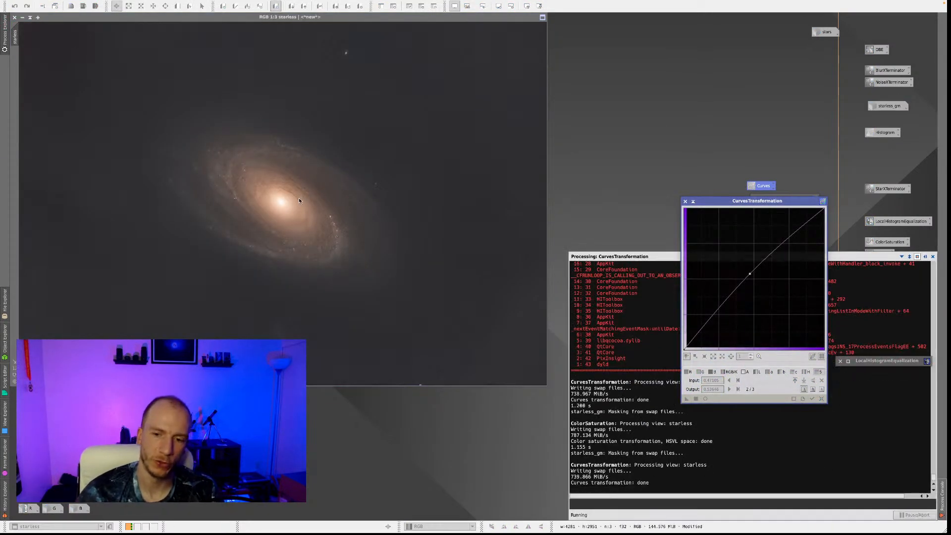
{"action": "left_click", "coordinate": [693, 202]}
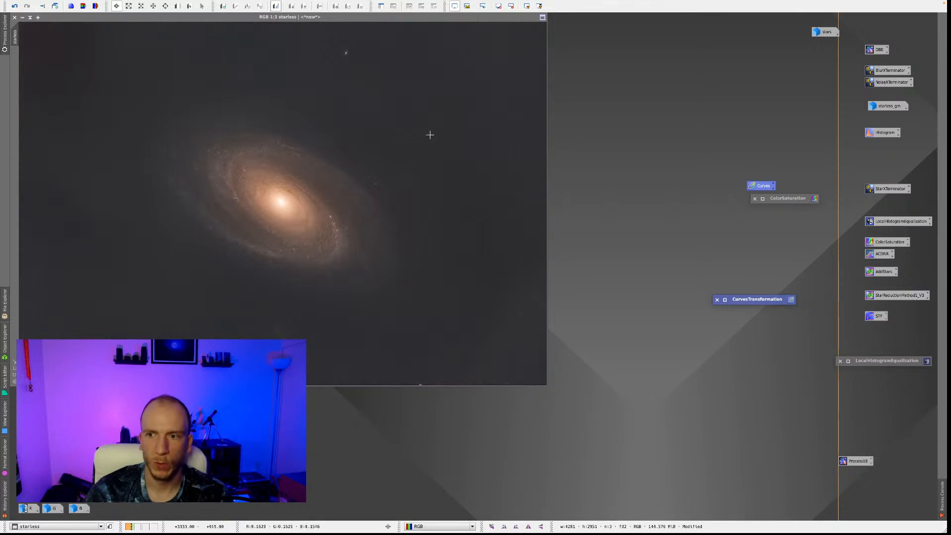
Open HDRMultiscaleTransform, define a preview of about 657 × 561 px around the galaxy's bright core, and switch to that preview.
{"action": "left_click", "coordinate": [153, 4]}
{"action": "mouse_move", "coordinate": [176, 4]}
{"action": "mouse_move", "coordinate": [208, 15]}
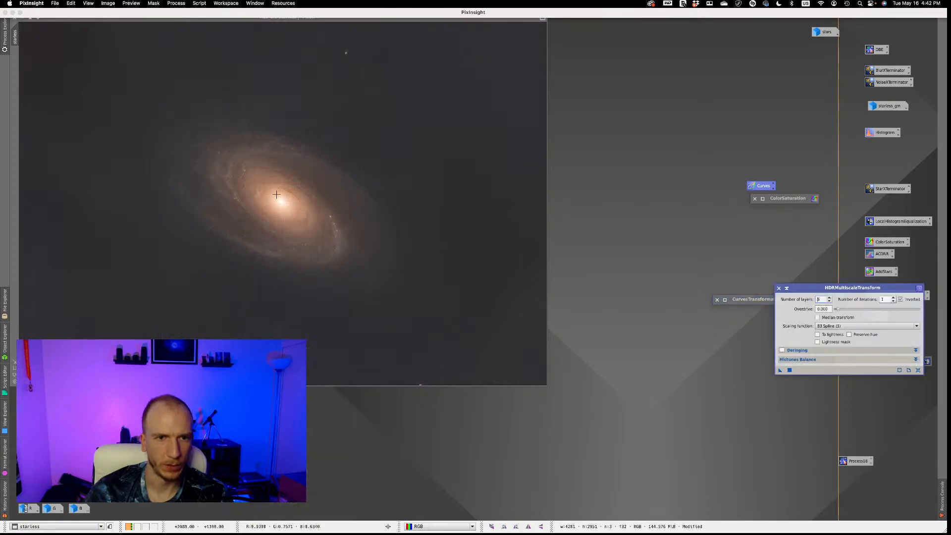
{"action": "scroll", "coordinate": [277, 197], "scroll_direction": "up", "scroll_amount": 1}
{"action": "scroll", "coordinate": [291, 200], "scroll_direction": "up", "scroll_amount": 1}
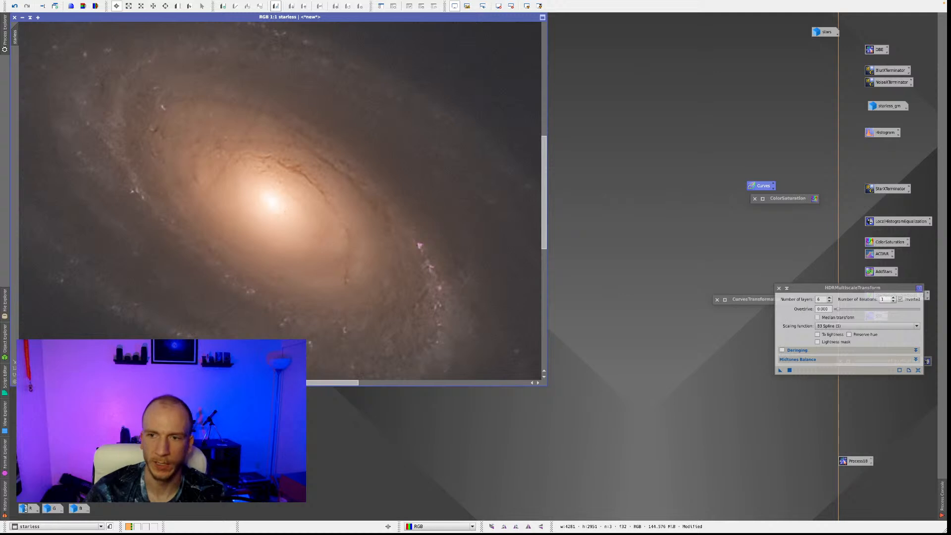
{"action": "left_click", "coordinate": [177, 5]}
{"action": "left_click_drag", "start_coordinate": [156, 96], "coordinate": [399, 303]}
{"action": "left_click", "coordinate": [15, 61]}
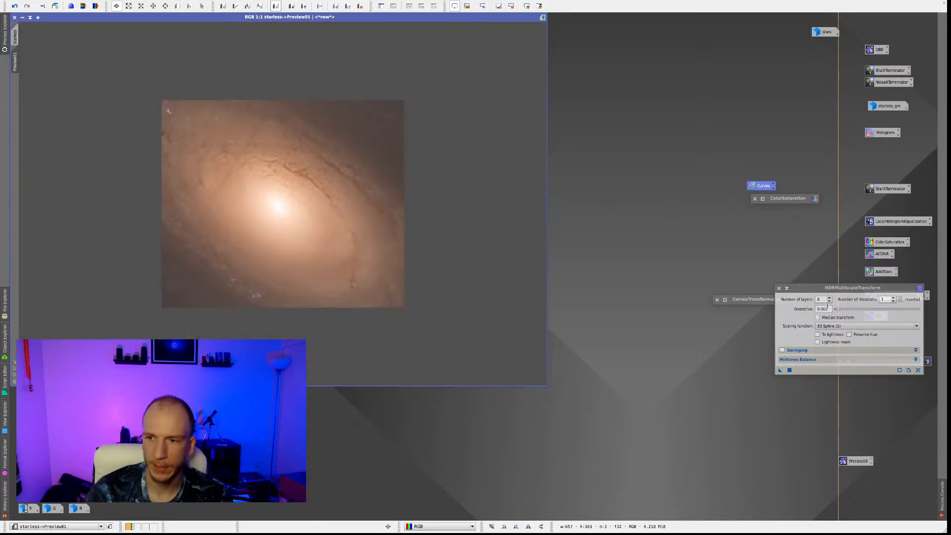
Enable To lightness and Lightness mask in HDRMultiscaleTransform, apply it with 6 layers to the core preview, and compare before and after.
{"action": "left_click_drag", "start_coordinate": [833, 286], "coordinate": [616, 145]}
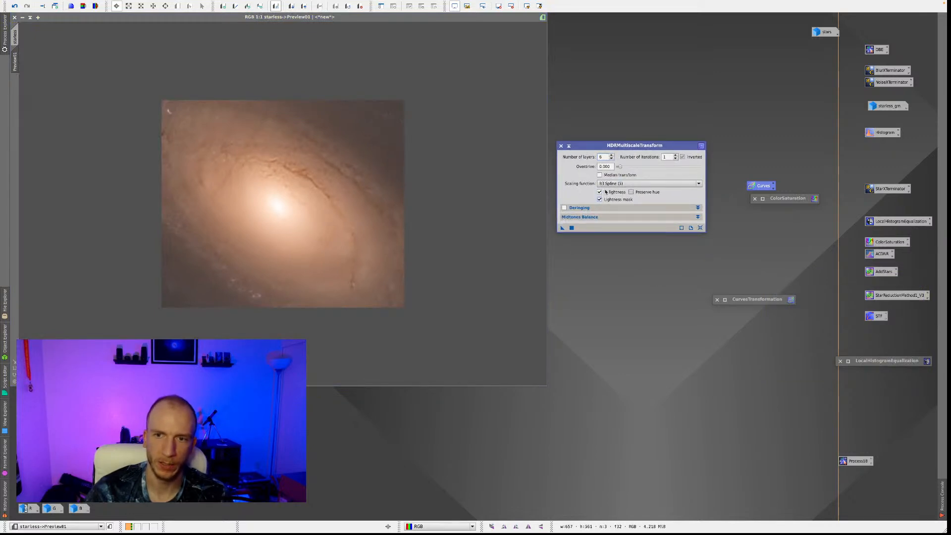
{"action": "left_click_drag", "start_coordinate": [563, 228], "coordinate": [325, 214]}
{"action": "right_click", "coordinate": [343, 198]}
{"action": "left_click", "coordinate": [389, 213]}
{"action": "right_click", "coordinate": [389, 213]}
{"action": "left_click", "coordinate": [391, 218]}
{"action": "right_click", "coordinate": [390, 216]}
{"action": "left_click", "coordinate": [393, 220]}
{"action": "right_click", "coordinate": [392, 221]}
{"action": "left_click", "coordinate": [399, 225]}
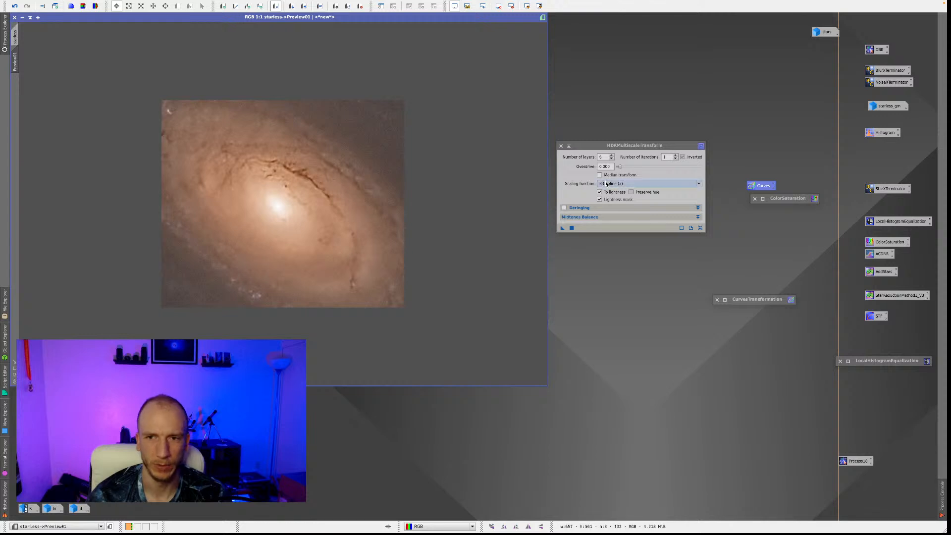
Reduce HDRMultiscaleTransform to 5 layers, apply it to the core preview, and toggle the effect off and on for comparison.
{"action": "left_click", "coordinate": [611, 159]}
{"action": "left_click_drag", "start_coordinate": [562, 229], "coordinate": [317, 196]}
{"action": "right_click", "coordinate": [379, 184]}
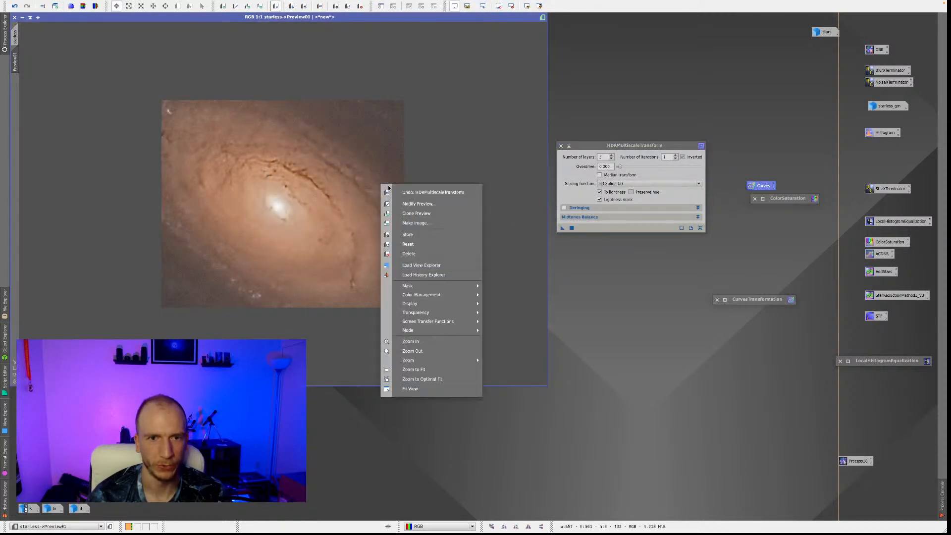
{"action": "left_click", "coordinate": [402, 193]}
{"action": "right_click", "coordinate": [376, 186]}
{"action": "left_click", "coordinate": [406, 195]}
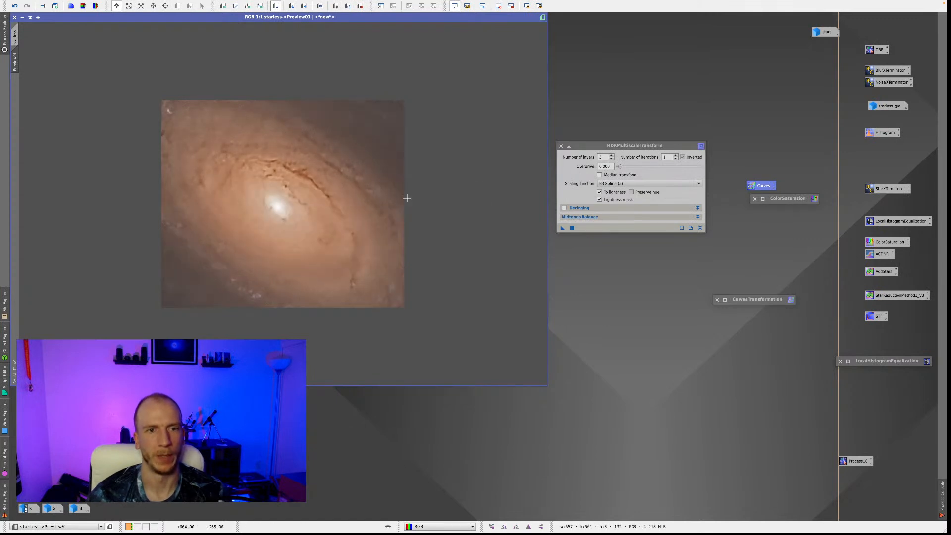
Apply HDRMultiscaleTransform to the core preview with 6 layers and with 7 layers, toggling the 7-layer result against the original.
{"action": "left_click", "coordinate": [611, 156]}
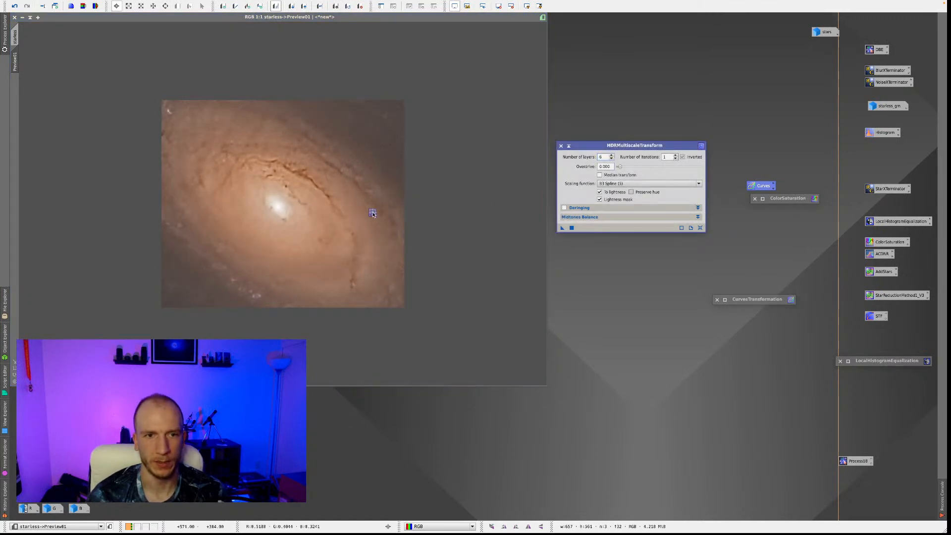
{"action": "left_click", "coordinate": [571, 228]}
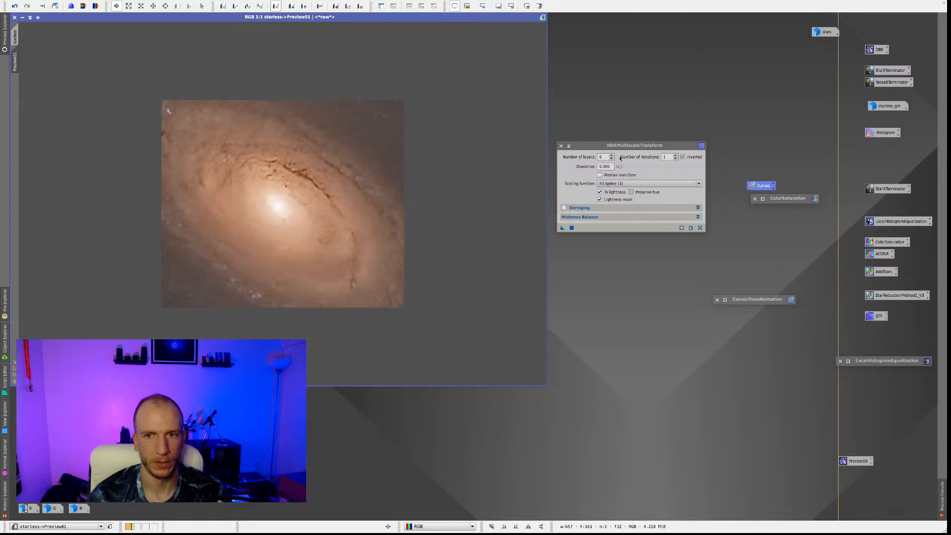
{"action": "left_click", "coordinate": [610, 156]}
{"action": "left_click", "coordinate": [571, 227]}
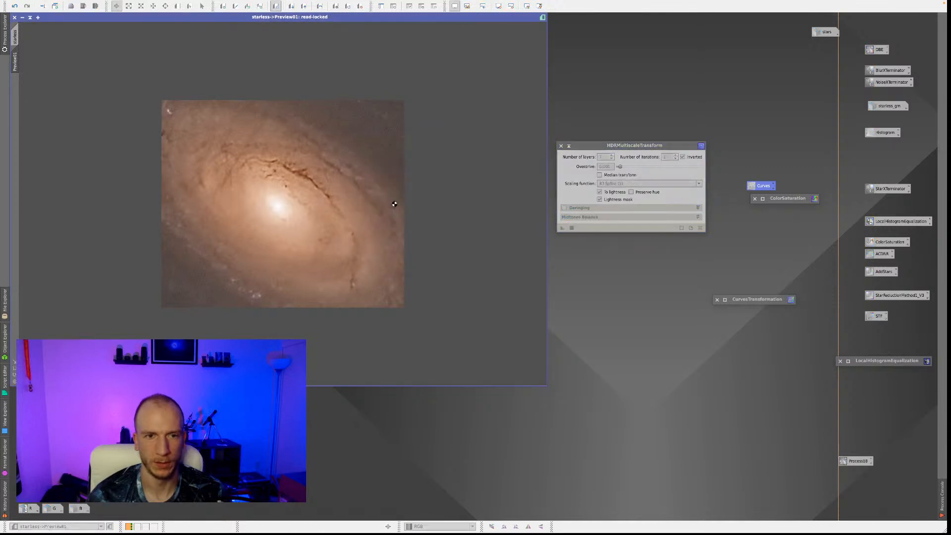
{"action": "right_click", "coordinate": [227, 195]}
{"action": "left_click", "coordinate": [263, 203]}
{"action": "right_click", "coordinate": [426, 201]}
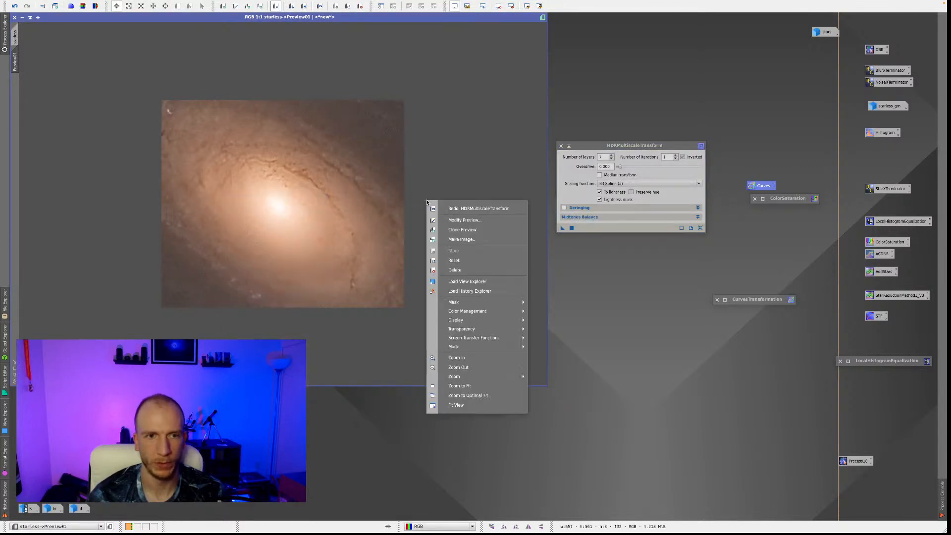
{"action": "left_click", "coordinate": [445, 209]}
Set the number of layers back to 6, reapply HDRMultiscaleTransform to the core preview, and compare it with the untreated core.
{"action": "left_click", "coordinate": [611, 156]}
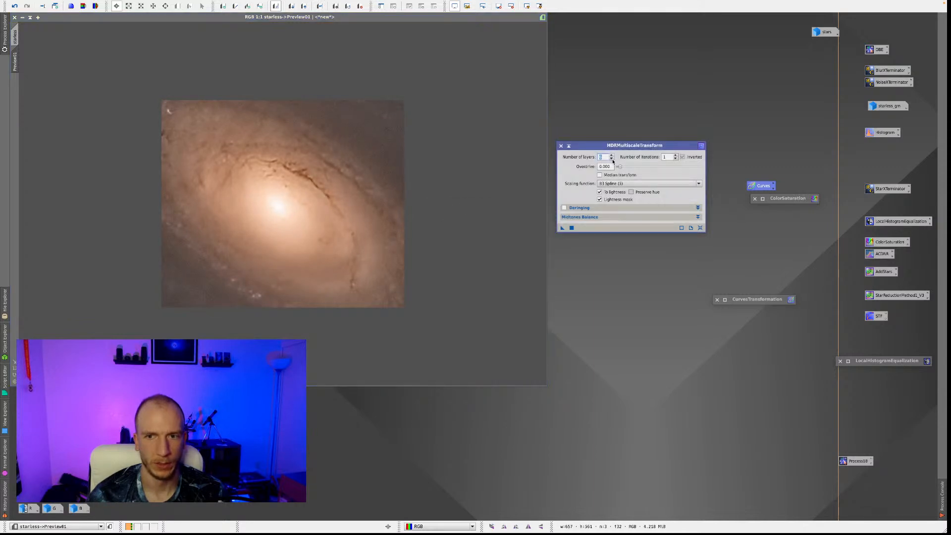
{"action": "left_click_drag", "start_coordinate": [567, 227], "coordinate": [245, 191]}
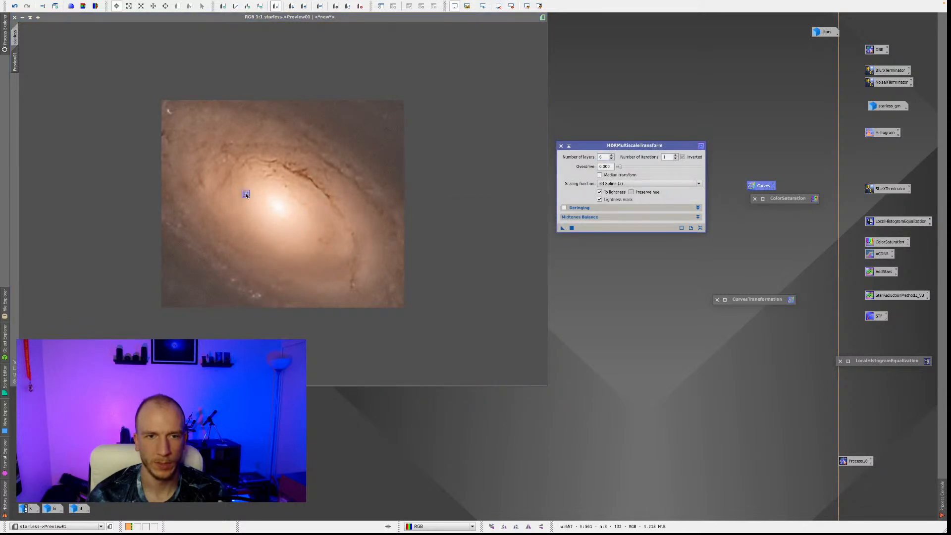
{"action": "right_click", "coordinate": [381, 189]}
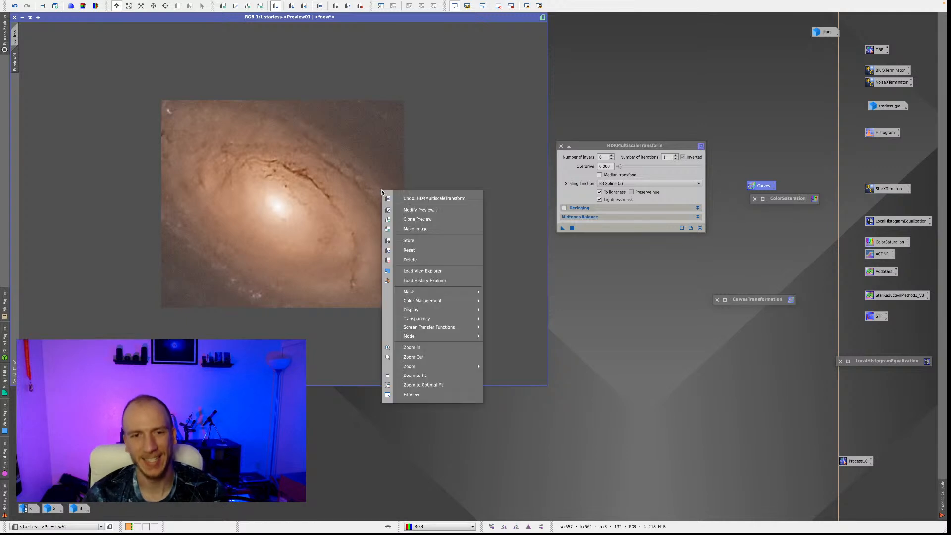
{"action": "left_click", "coordinate": [396, 198]}
{"action": "right_click", "coordinate": [337, 189]}
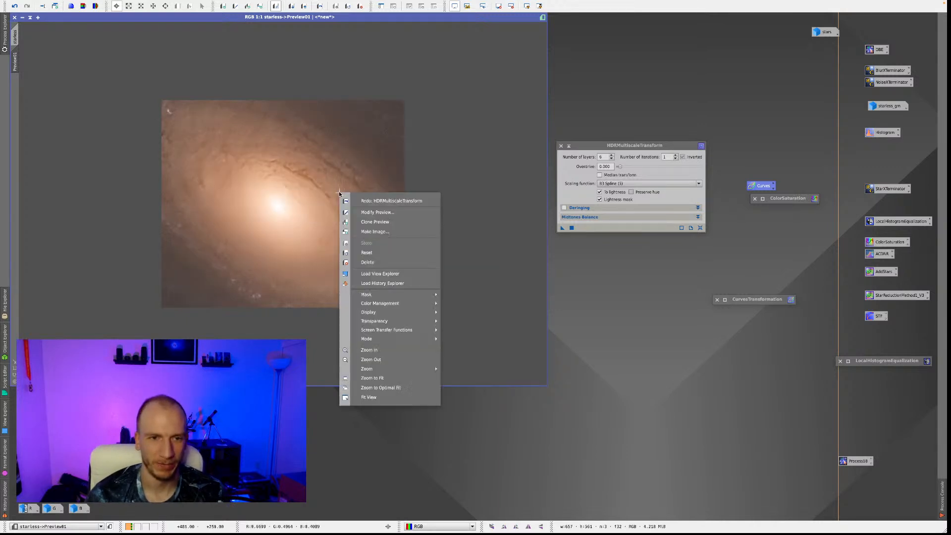
{"action": "left_click", "coordinate": [364, 198]}
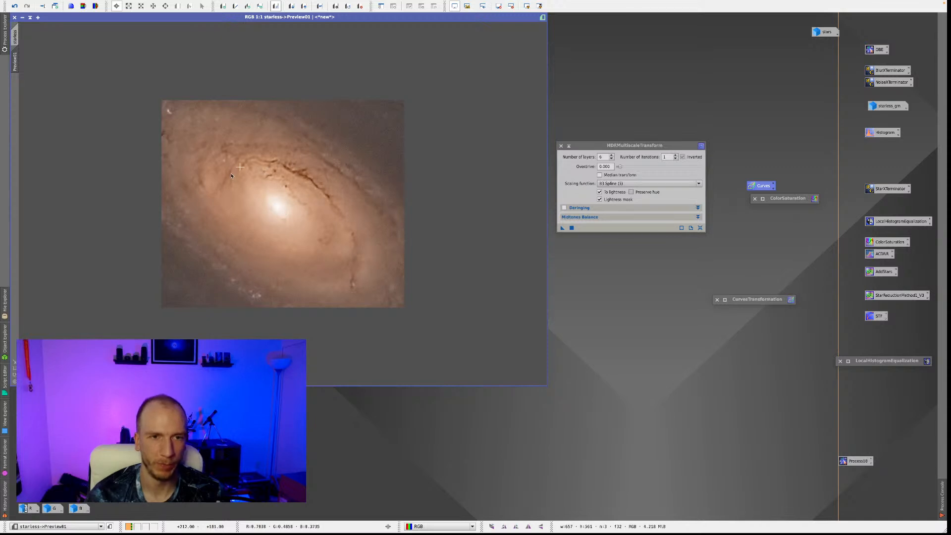
{"action": "right_click", "coordinate": [402, 191]}
{"action": "left_click", "coordinate": [401, 187]}
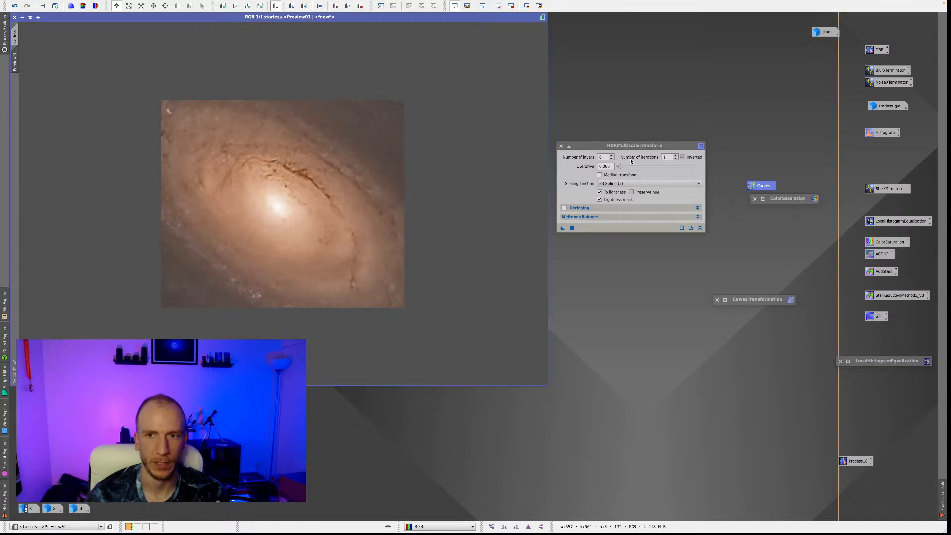
Try 5 layers again on the core preview and undo and redo the transform to judge the dust-lane detail.
{"action": "left_click", "coordinate": [613, 159]}
{"action": "left_click_drag", "start_coordinate": [562, 227], "coordinate": [391, 207]}
{"action": "right_click", "coordinate": [409, 197]}
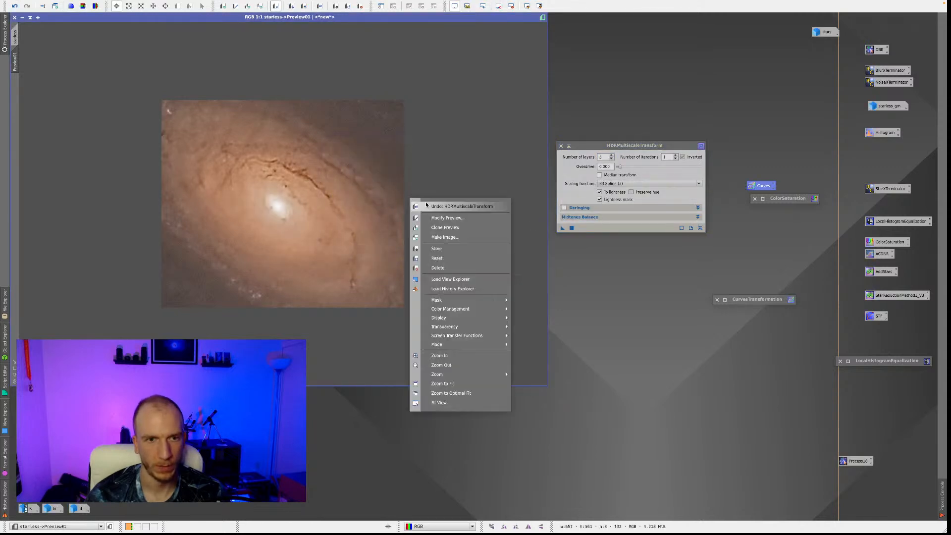
{"action": "left_click", "coordinate": [419, 205]}
{"action": "right_click", "coordinate": [405, 194]}
{"action": "left_click", "coordinate": [424, 201]}
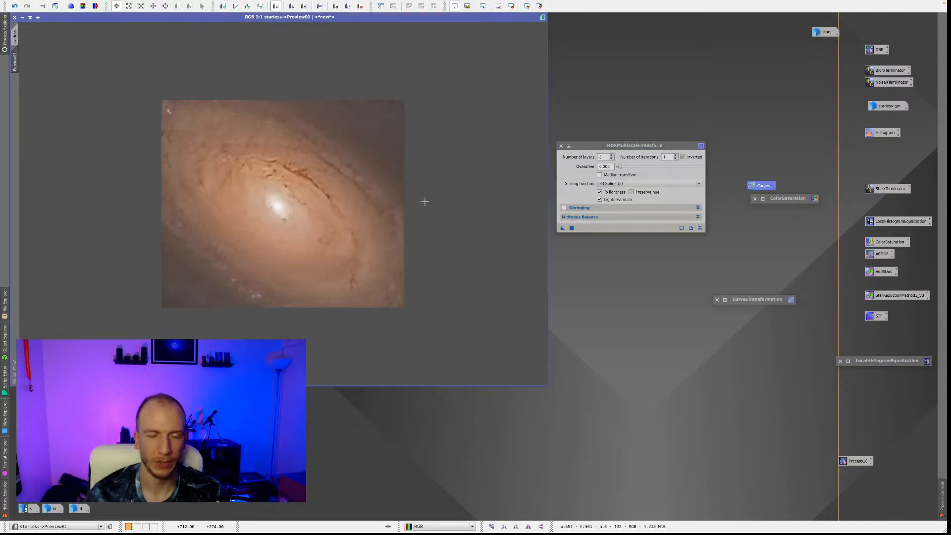
Apply HDRMultiscaleTransform with 6 layers to the core preview and compare the preview with the full starless image.
{"action": "left_click", "coordinate": [612, 156]}
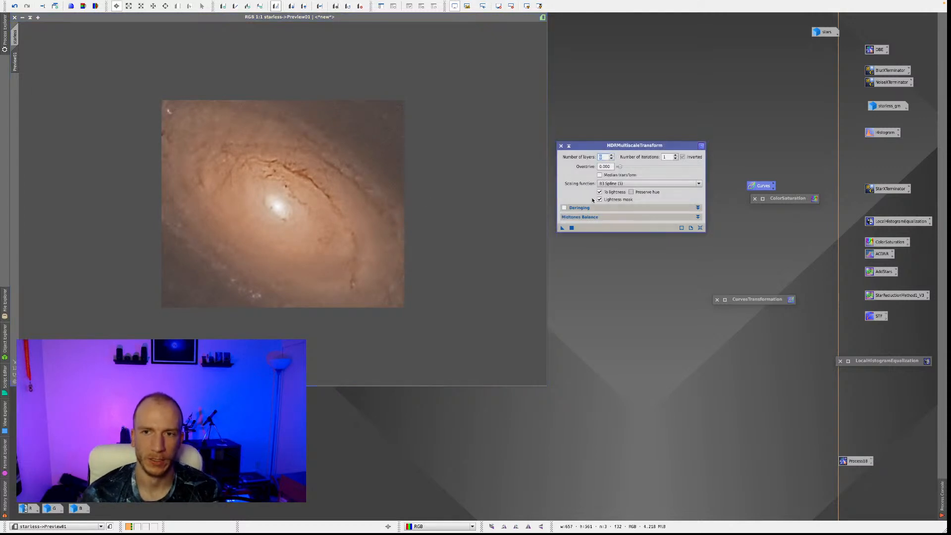
{"action": "left_click_drag", "start_coordinate": [562, 227], "coordinate": [446, 216]}
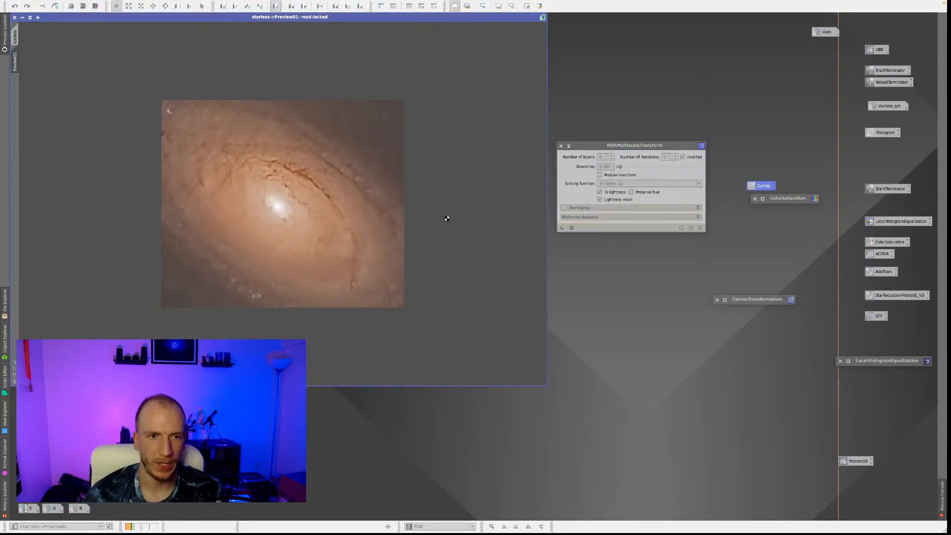
{"action": "left_click", "coordinate": [17, 38]}
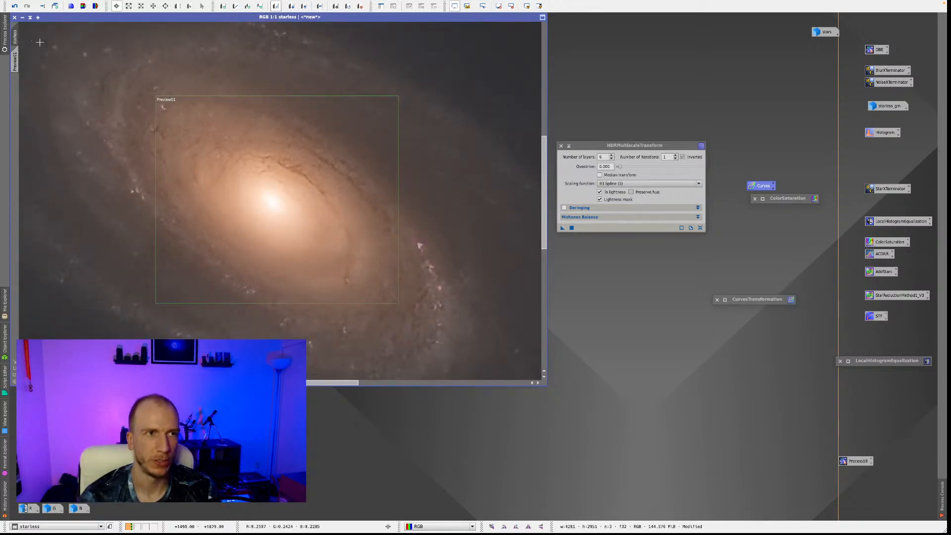
{"action": "left_click", "coordinate": [15, 58]}
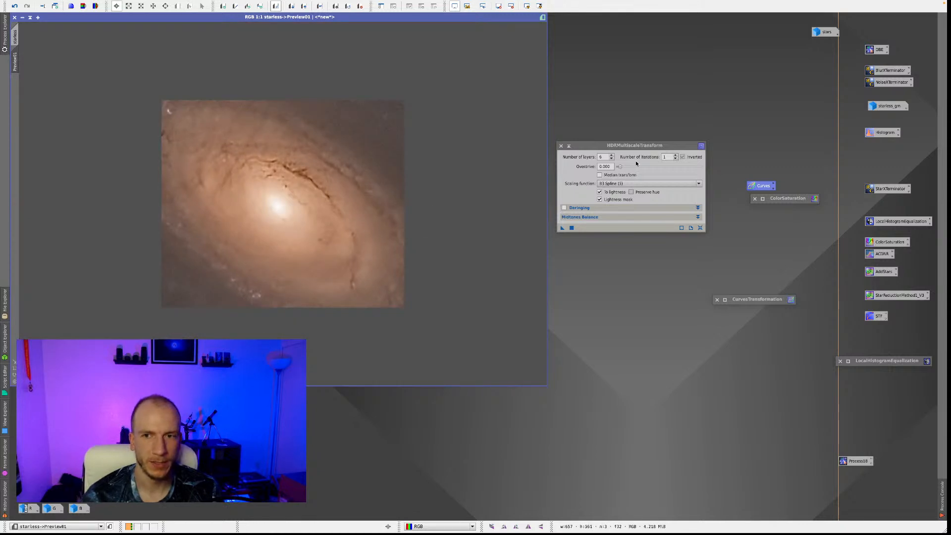
Apply HDRMultiscaleTransform to the core preview with 5 layers, and once more with 6 layers.
{"action": "left_click", "coordinate": [606, 157]}
{"action": "type", "text": "5"}
{"action": "left_click_drag", "start_coordinate": [565, 229], "coordinate": [310, 195]}
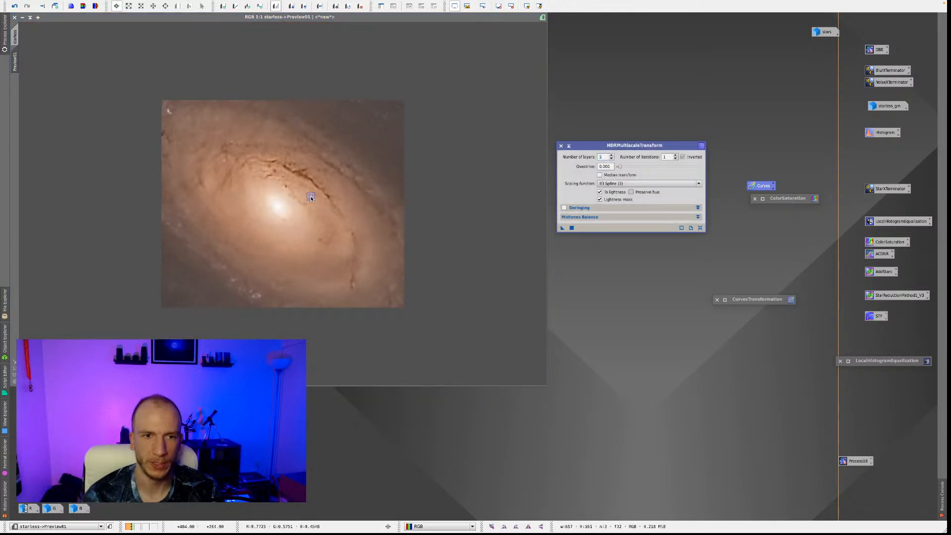
{"action": "left_click", "coordinate": [612, 157]}
{"action": "left_click_drag", "start_coordinate": [563, 228], "coordinate": [346, 183]}
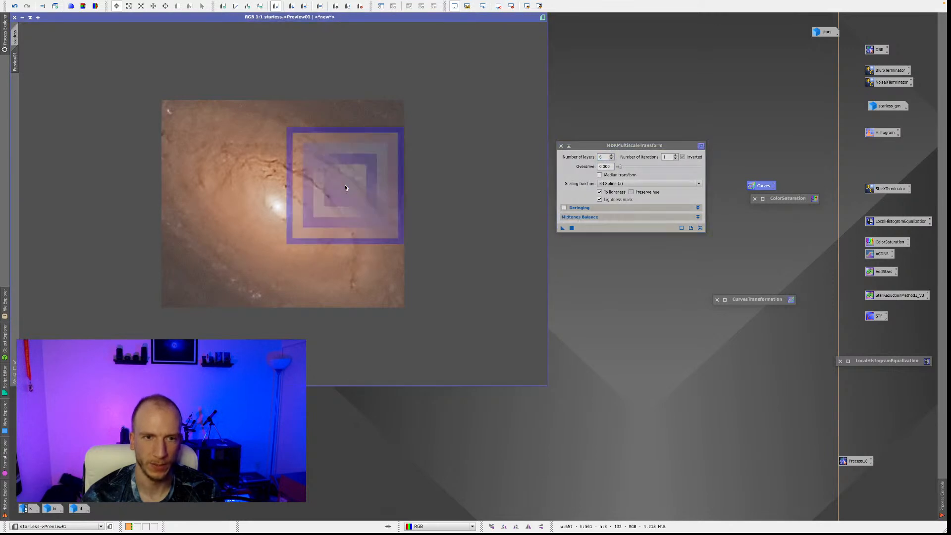
Toggle the 6-layer transform off and on repeatedly in the preview to examine its effect on the core and dust lanes.
{"action": "right_click", "coordinate": [408, 192]}
{"action": "left_click", "coordinate": [424, 198]}
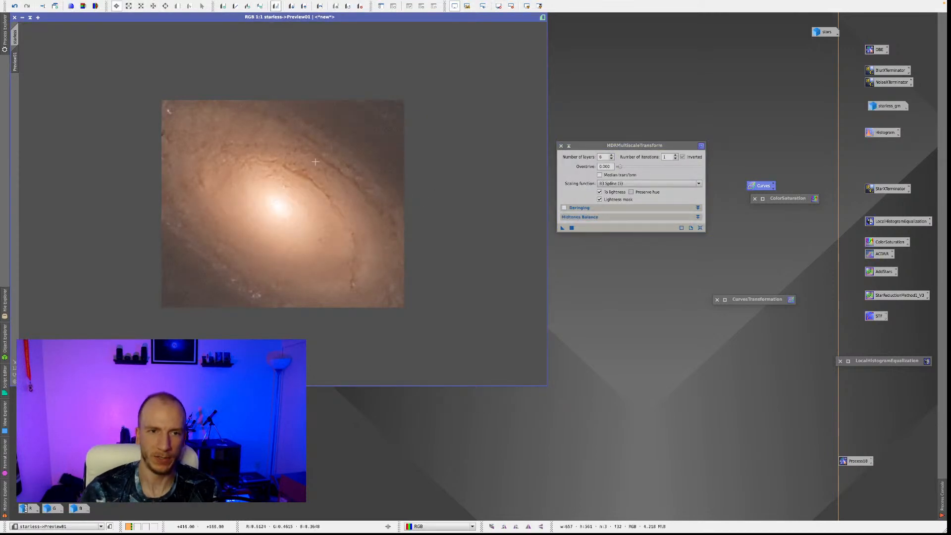
{"action": "right_click", "coordinate": [362, 213]}
{"action": "left_click", "coordinate": [385, 220]}
{"action": "right_click", "coordinate": [400, 218]}
{"action": "left_click", "coordinate": [417, 224]}
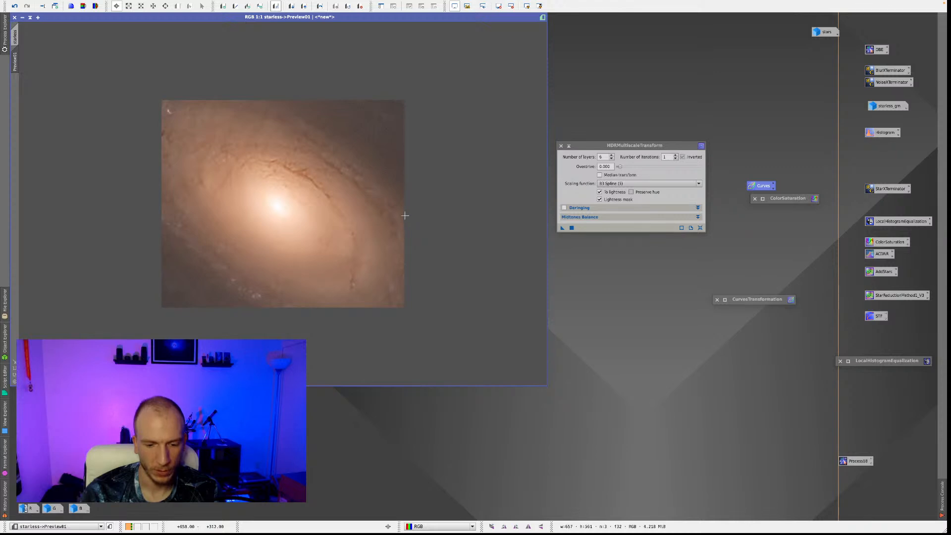
{"action": "right_click", "coordinate": [404, 215]}
{"action": "left_click", "coordinate": [424, 221]}
{"action": "right_click", "coordinate": [397, 213]}
{"action": "left_click", "coordinate": [425, 220]}
{"action": "right_click", "coordinate": [425, 219]}
{"action": "left_click", "coordinate": [431, 224]}
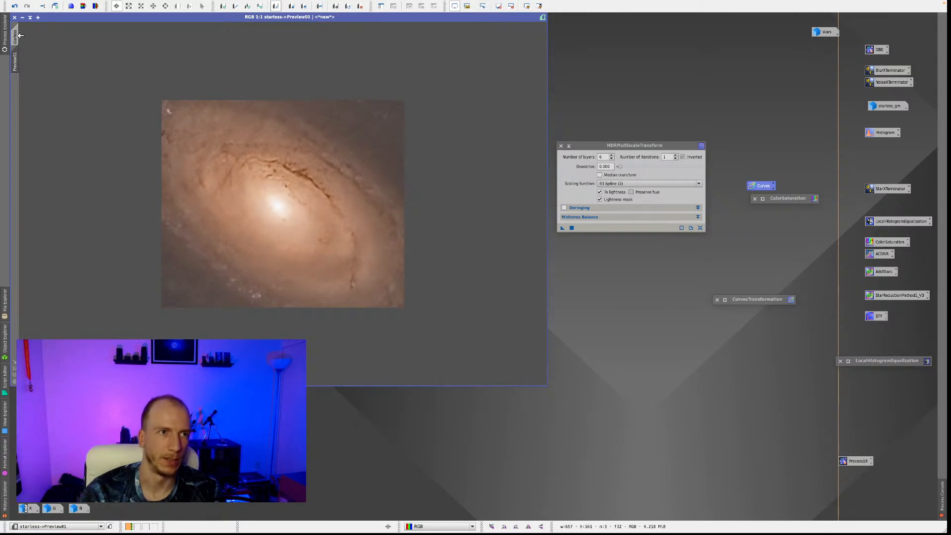
Apply the 6-layer HDRMultiscaleTransform to the full starless image, compare before and after, and undo it.
{"action": "left_click", "coordinate": [18, 36]}
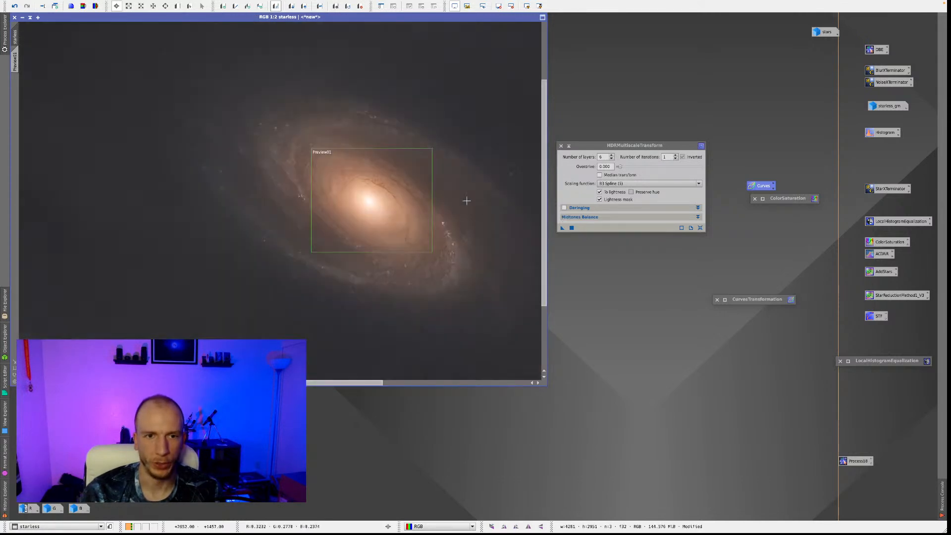
{"action": "scroll", "coordinate": [475, 205], "scroll_direction": "down", "scroll_amount": 1}
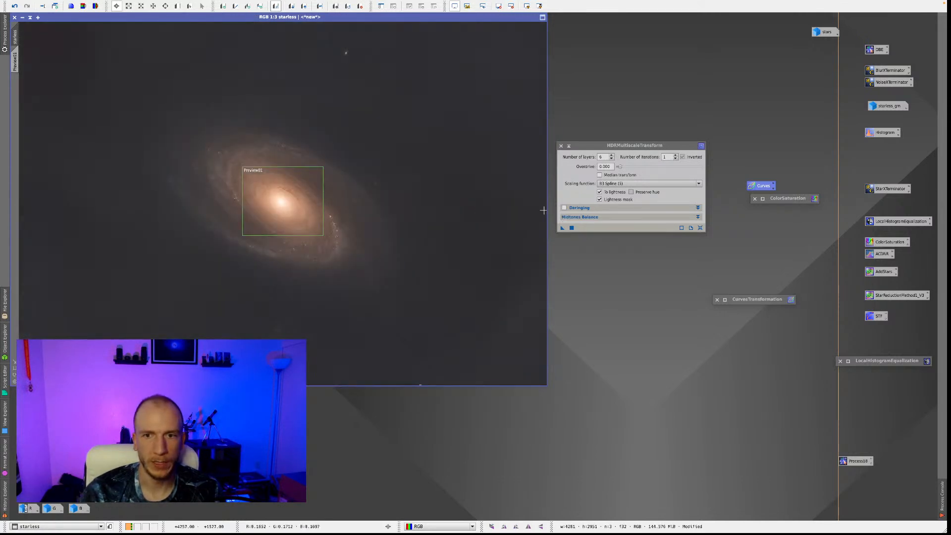
{"action": "left_click", "coordinate": [572, 228]}
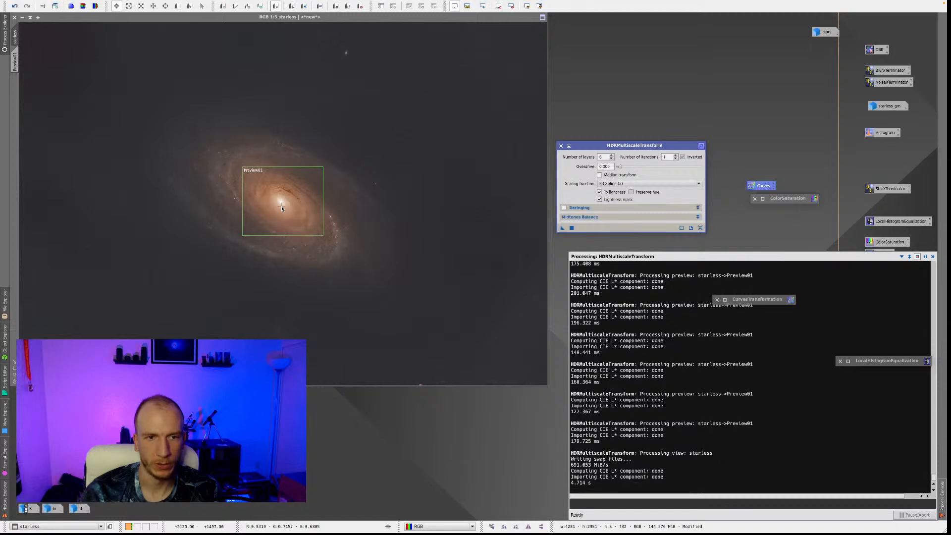
{"action": "right_click", "coordinate": [329, 229]}
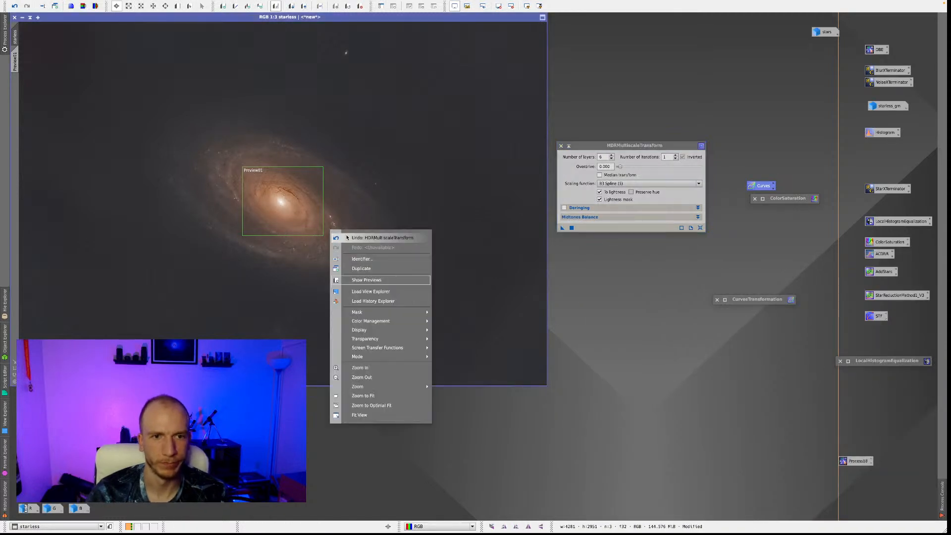
{"action": "left_click", "coordinate": [341, 236]}
{"action": "right_click", "coordinate": [395, 228]}
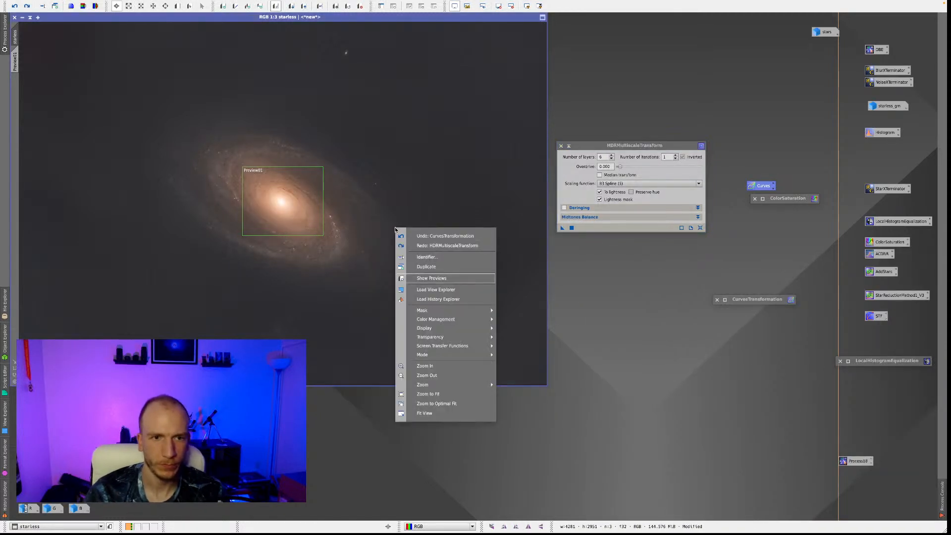
{"action": "left_click", "coordinate": [419, 246]}
{"action": "right_click", "coordinate": [419, 246]}
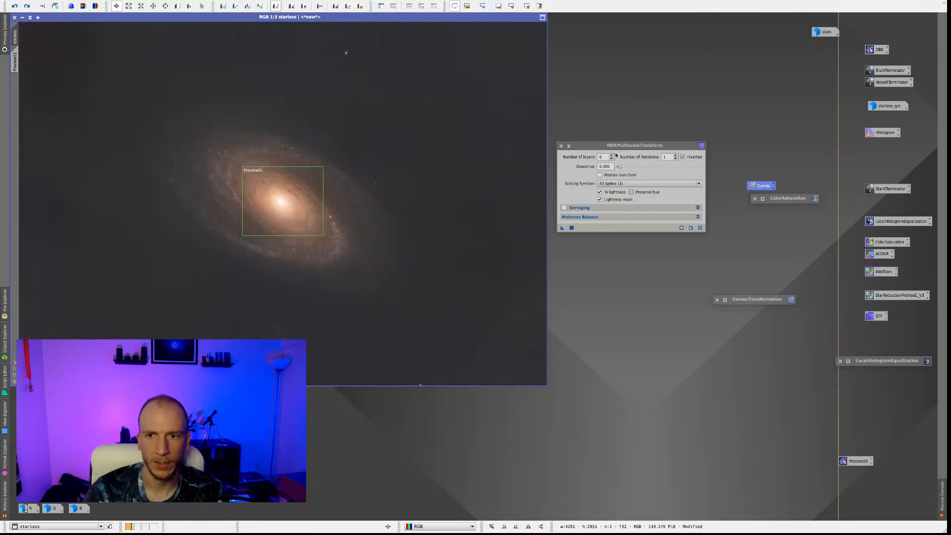
Set HDRMultiscaleTransform to 7 layers, apply it to the full starless image, and inspect the core up close and the whole galaxy.
{"action": "left_click", "coordinate": [612, 155]}
{"action": "left_click_drag", "start_coordinate": [563, 228], "coordinate": [429, 208]}
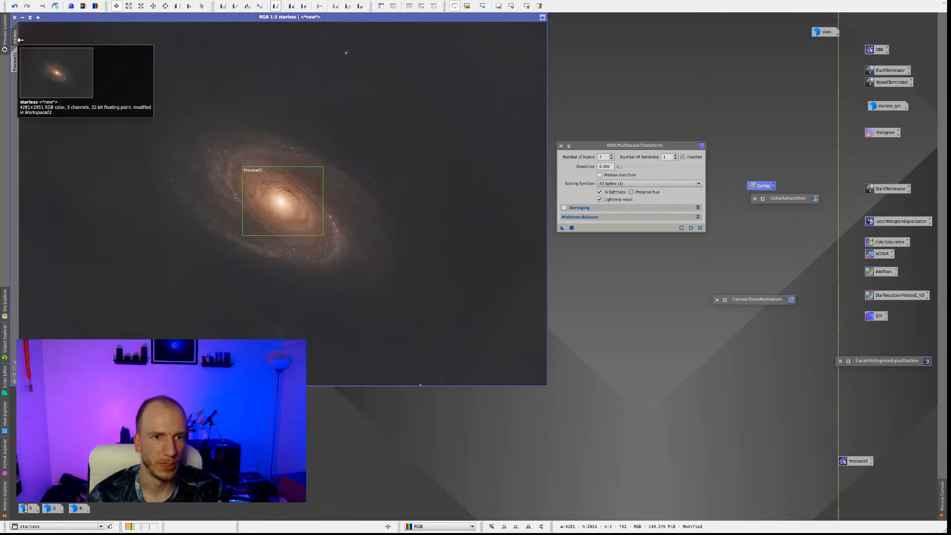
{"action": "scroll", "coordinate": [295, 211], "scroll_direction": "up", "scroll_amount": 2}
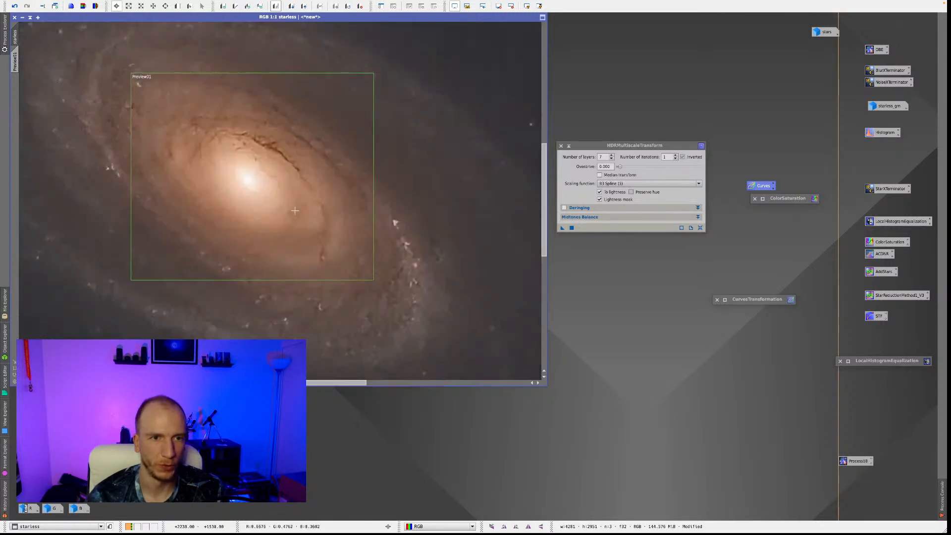
{"action": "right_click", "coordinate": [296, 191]}
{"action": "left_click", "coordinate": [313, 183]}
{"action": "scroll", "coordinate": [356, 202], "scroll_direction": "down", "scroll_amount": 1}
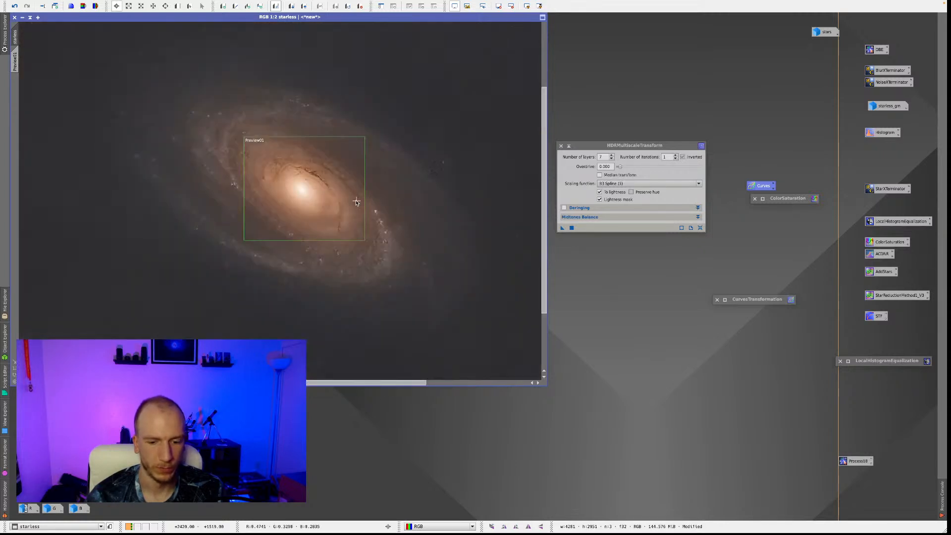
{"action": "scroll", "coordinate": [356, 201], "scroll_direction": "down", "scroll_amount": 1}
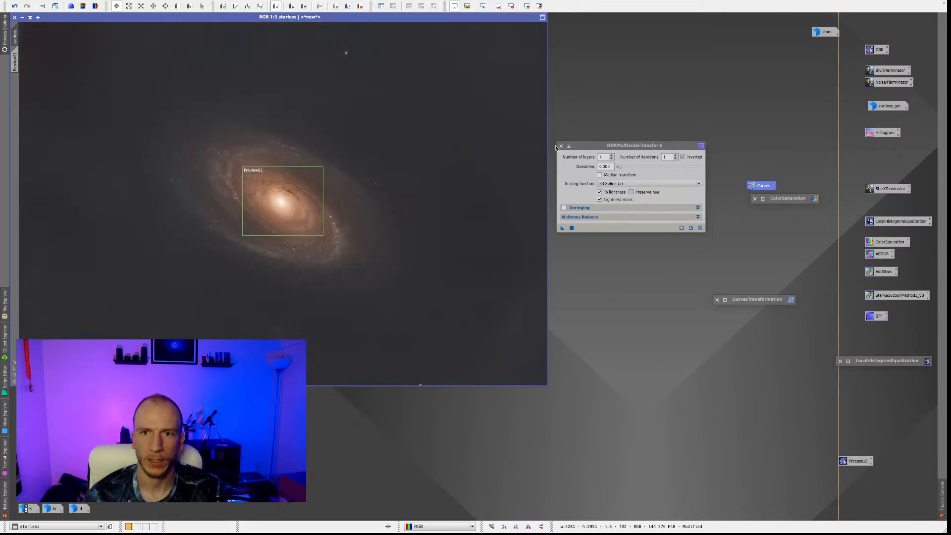
Close HDRMultiscaleTransform and run the DarkStructureEnhance script on the starless image with 8 layers to remove, amount 0.40 and 1 iteration.
{"action": "left_click", "coordinate": [561, 145]}
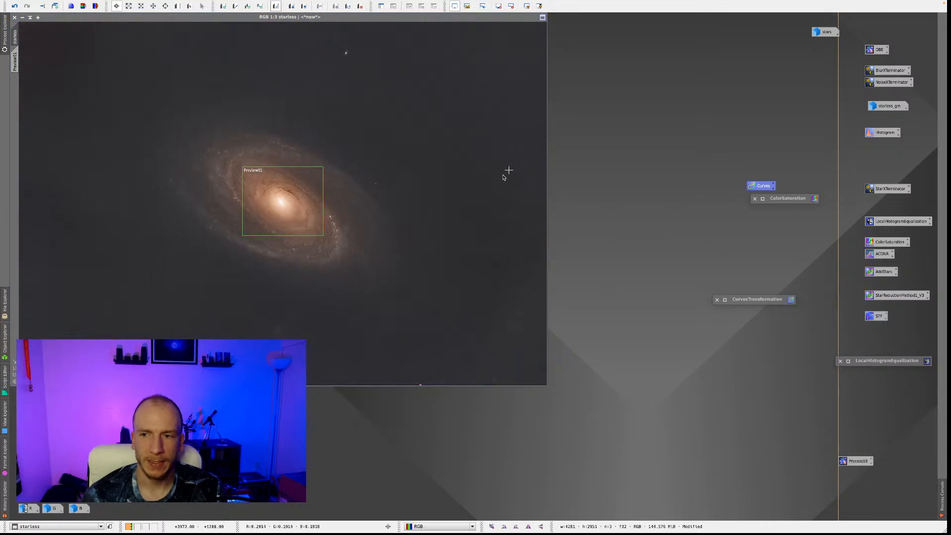
{"action": "left_click", "coordinate": [200, 4]}
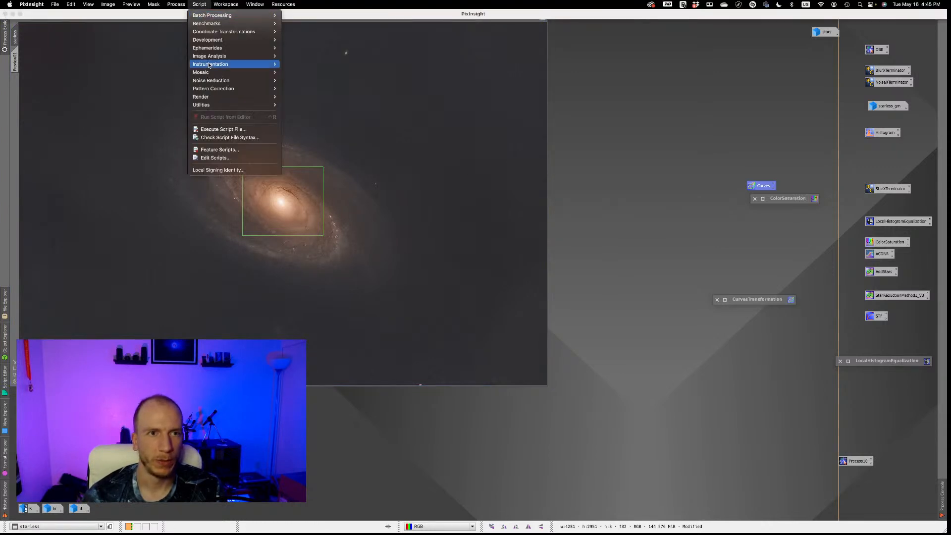
{"action": "mouse_move", "coordinate": [218, 105]}
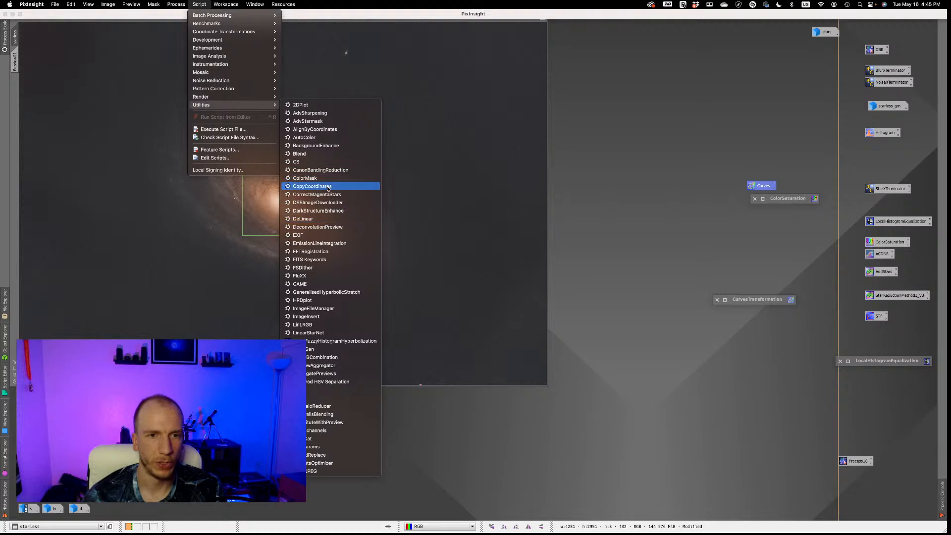
{"action": "left_click", "coordinate": [341, 210]}
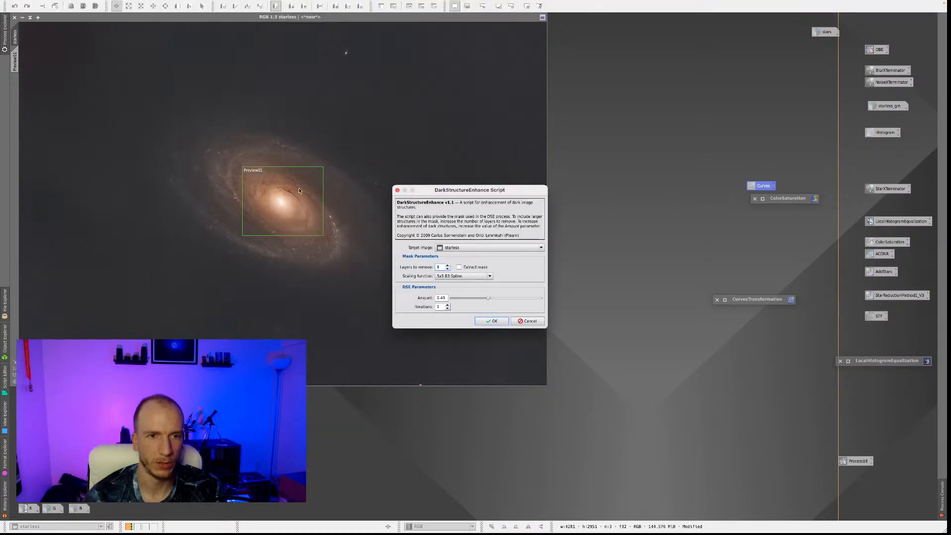
{"action": "left_click_drag", "start_coordinate": [439, 194], "coordinate": [618, 136]}
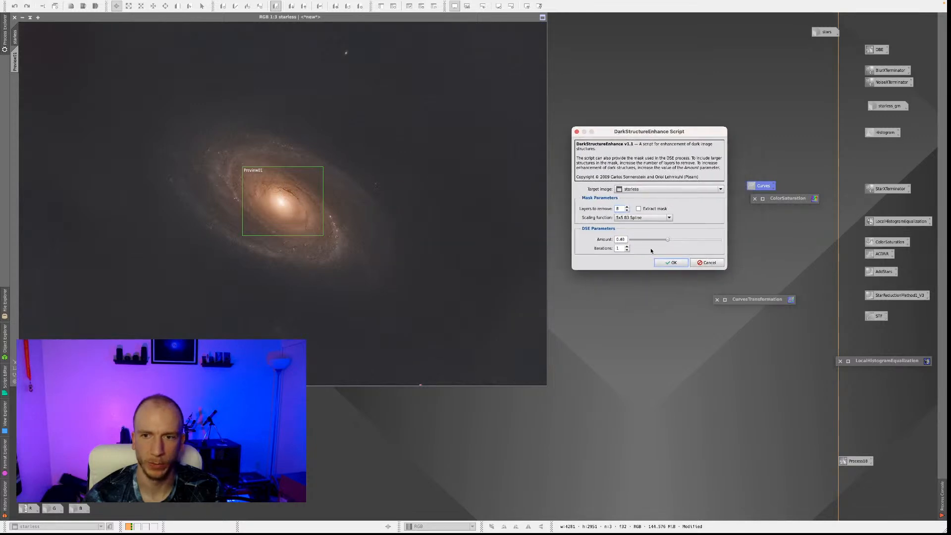
{"action": "left_click", "coordinate": [671, 263]}
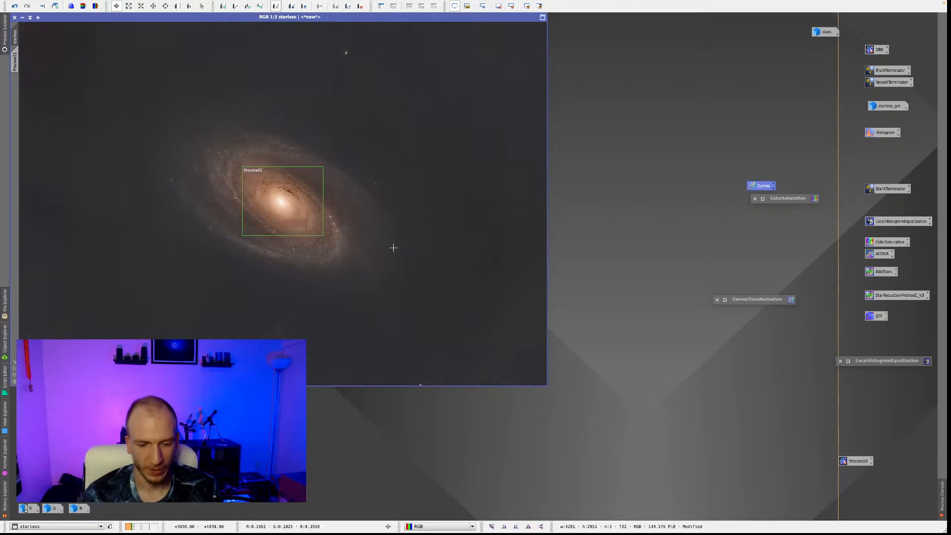
Compare the starless image before and after DarkStructureEnhance, examining the core's dust lanes and the spiral arms up close.
{"action": "right_click", "coordinate": [425, 258]}
{"action": "left_click", "coordinate": [472, 265]}
{"action": "right_click", "coordinate": [463, 242]}
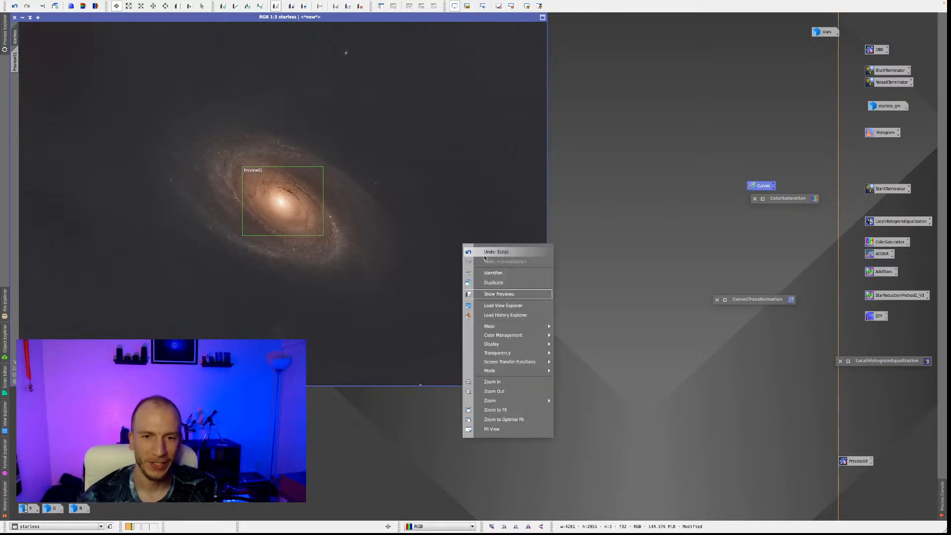
{"action": "left_click", "coordinate": [479, 260]}
{"action": "right_click", "coordinate": [465, 263]}
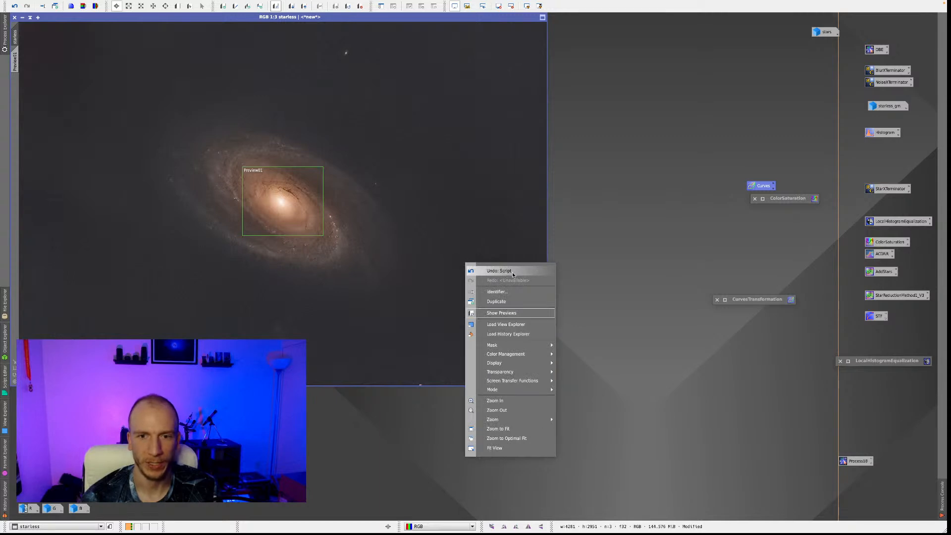
{"action": "left_click", "coordinate": [449, 254]}
{"action": "scroll", "coordinate": [288, 202], "scroll_direction": "up", "scroll_amount": 2}
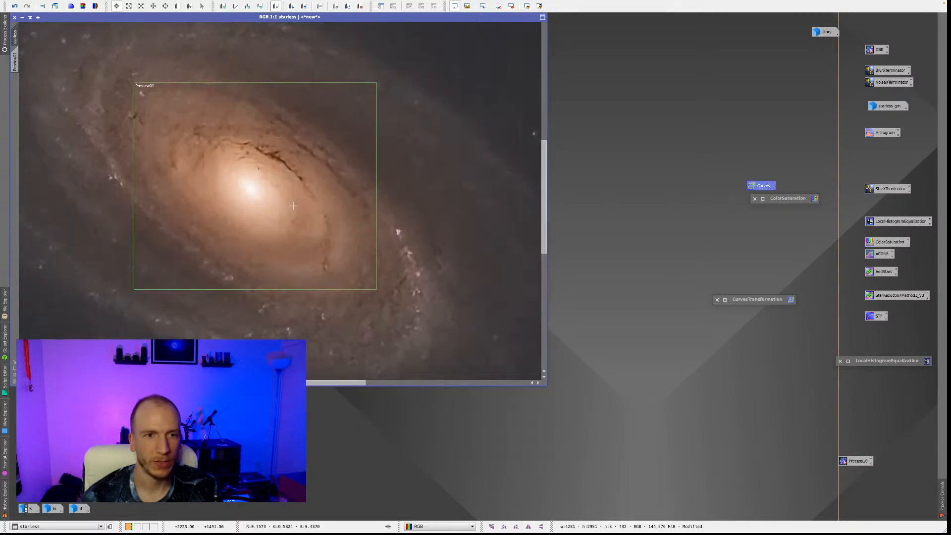
{"action": "scroll", "coordinate": [266, 166], "scroll_direction": "down", "scroll_amount": 1}
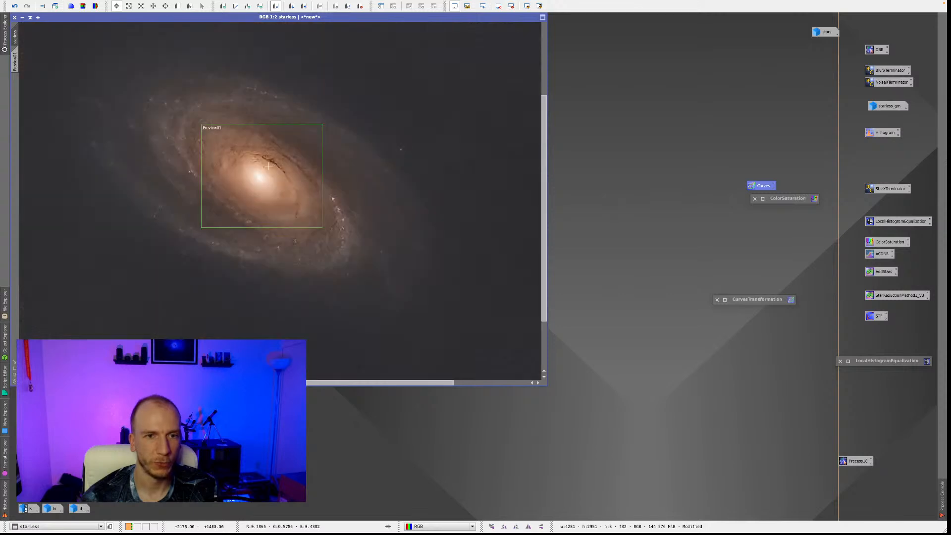
{"action": "scroll", "coordinate": [256, 167], "scroll_direction": "down", "scroll_amount": 1}
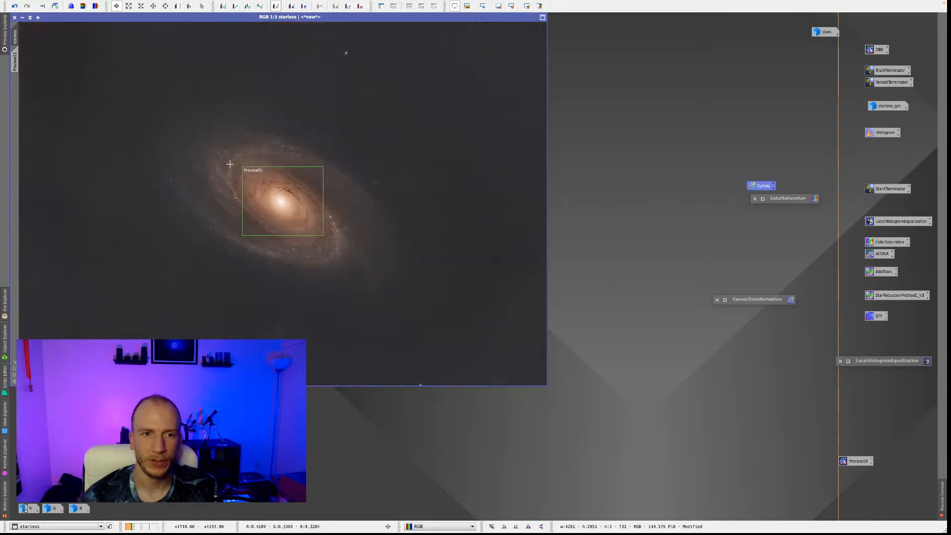
{"action": "scroll", "coordinate": [230, 165], "scroll_direction": "up", "scroll_amount": 2}
{"action": "scroll", "coordinate": [421, 193], "scroll_direction": "down", "scroll_amount": 1}
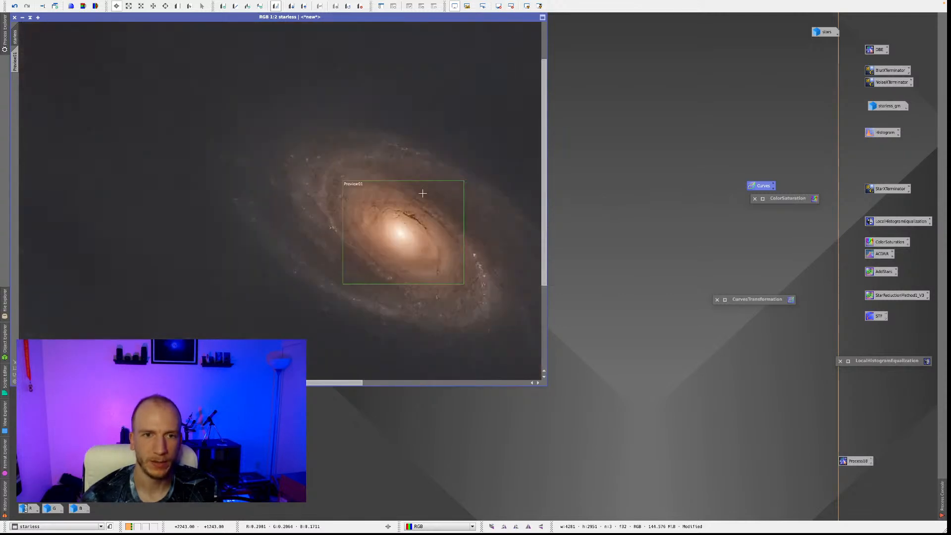
{"action": "scroll", "coordinate": [396, 188], "scroll_direction": "down", "scroll_amount": 1}
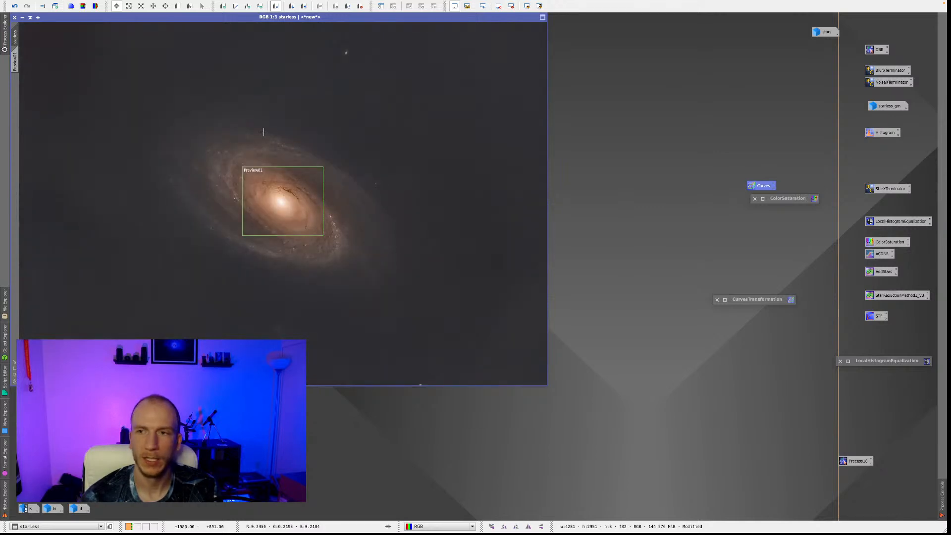
Create a second preview around the whole galaxy and load BlurXTerminator with Sharpen Stars set to 0.00.
{"action": "left_click", "coordinate": [189, 6]}
{"action": "left_click_drag", "start_coordinate": [133, 76], "coordinate": [448, 319]}
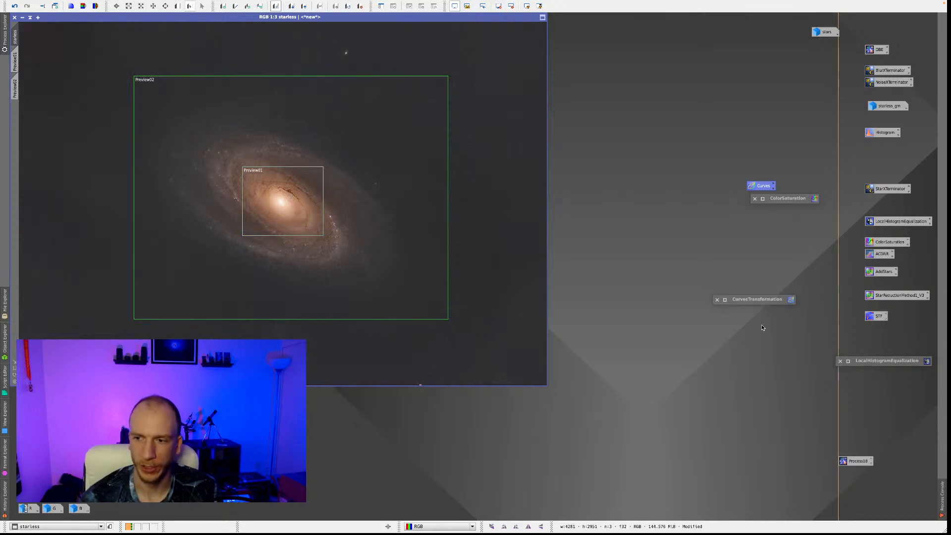
{"action": "left_click", "coordinate": [880, 74]}
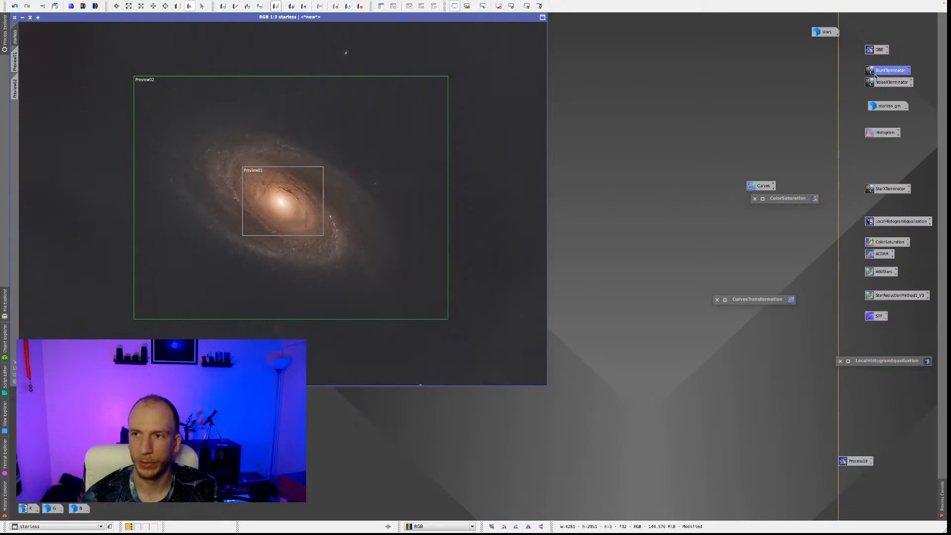
{"action": "double_click", "coordinate": [876, 77]}
{"action": "left_click_drag", "start_coordinate": [743, 124], "coordinate": [674, 131]}
{"action": "left_click_drag", "start_coordinate": [722, 174], "coordinate": [679, 178]}
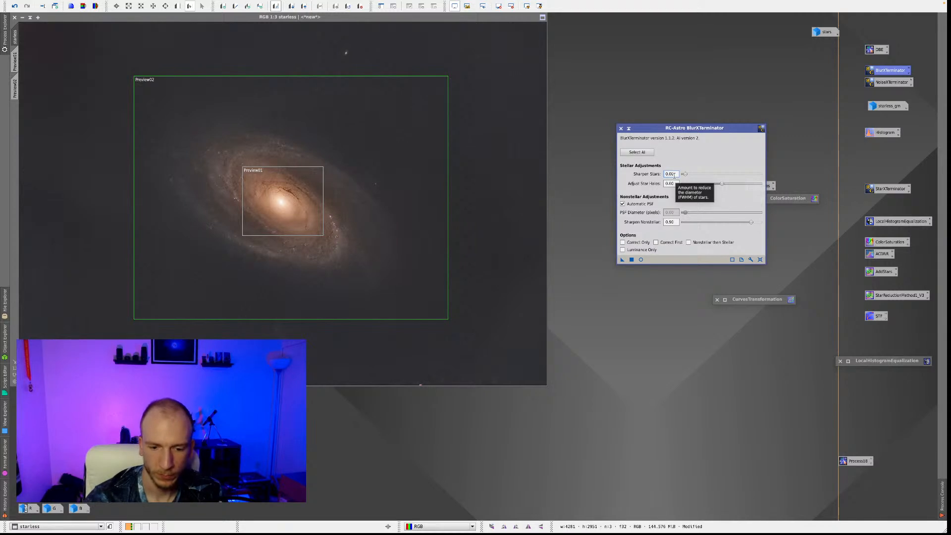
Set Sharpen Nonstellar to 0.38 and render a real-time BlurXTerminator preview of the whole-galaxy preview.
{"action": "left_click", "coordinate": [713, 222]}
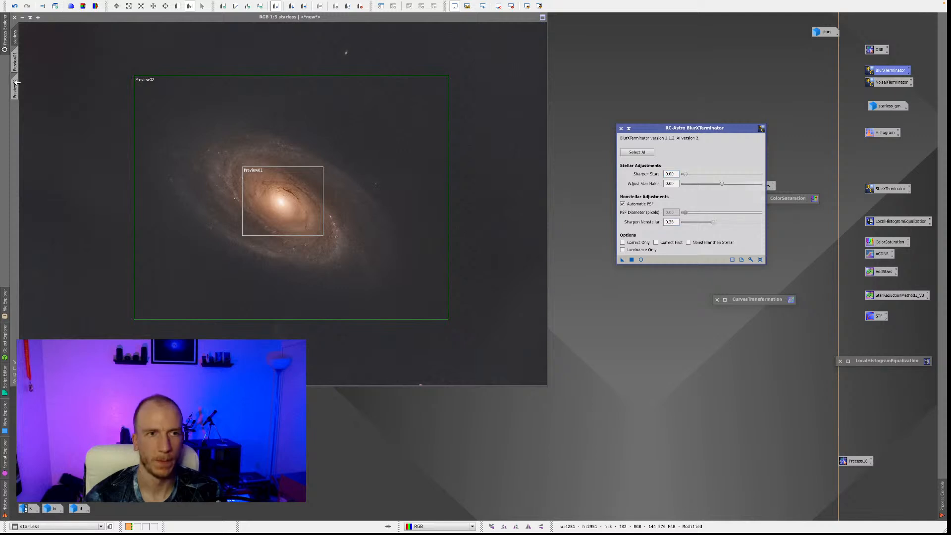
{"action": "left_click", "coordinate": [15, 89]}
{"action": "left_click", "coordinate": [640, 260]}
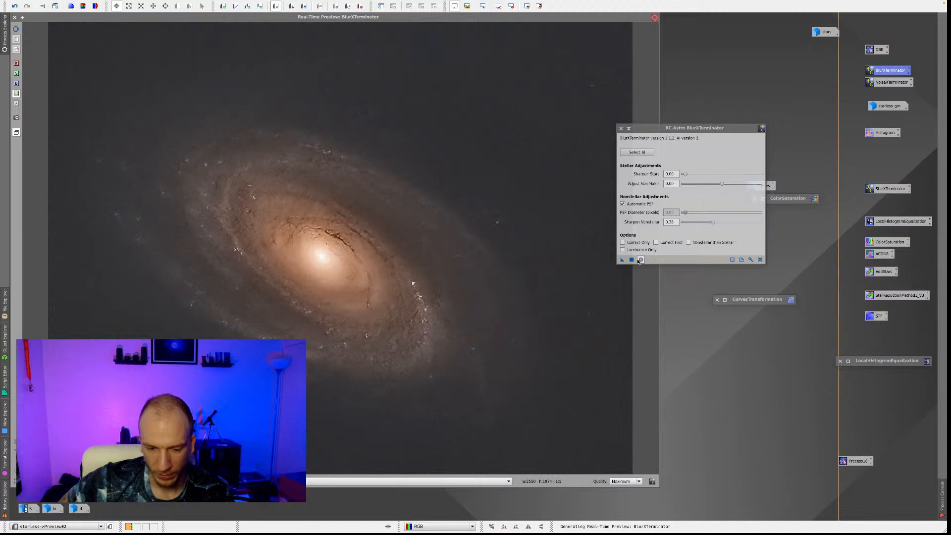
{"action": "right_click", "coordinate": [384, 286]}
{"action": "left_click", "coordinate": [371, 249]}
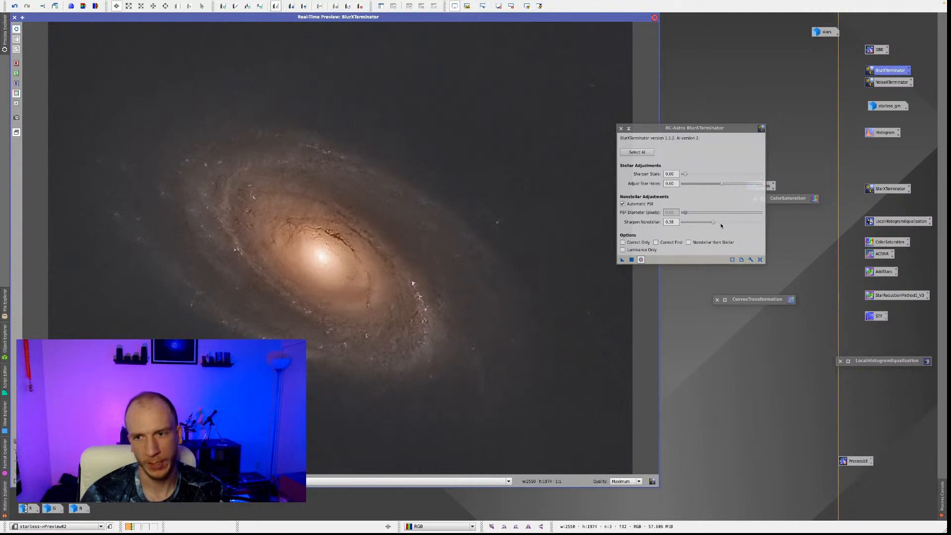
Lower Sharpen Nonstellar to 0.24 and toggle the real-time preview to compare the sharpening.
{"action": "left_click_drag", "start_coordinate": [713, 223], "coordinate": [705, 227]}
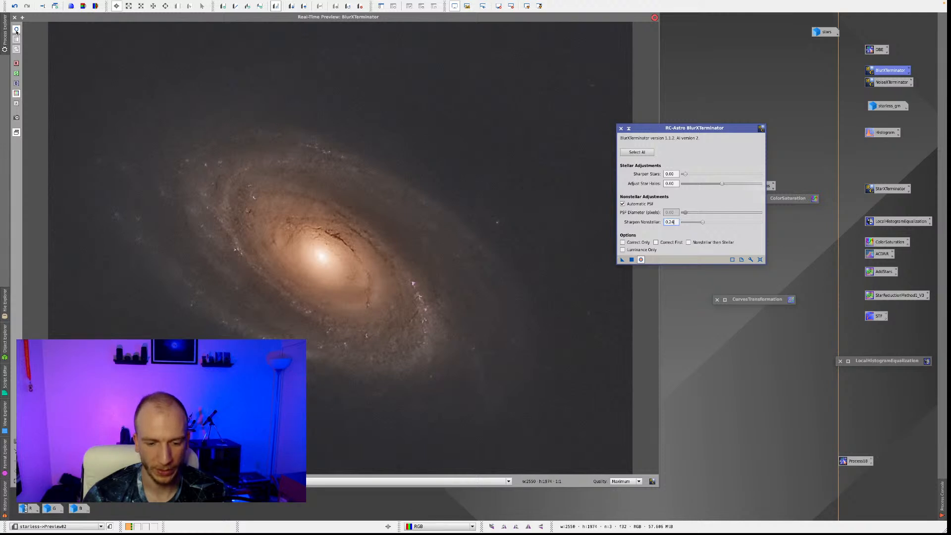
{"action": "left_click", "coordinate": [17, 29]}
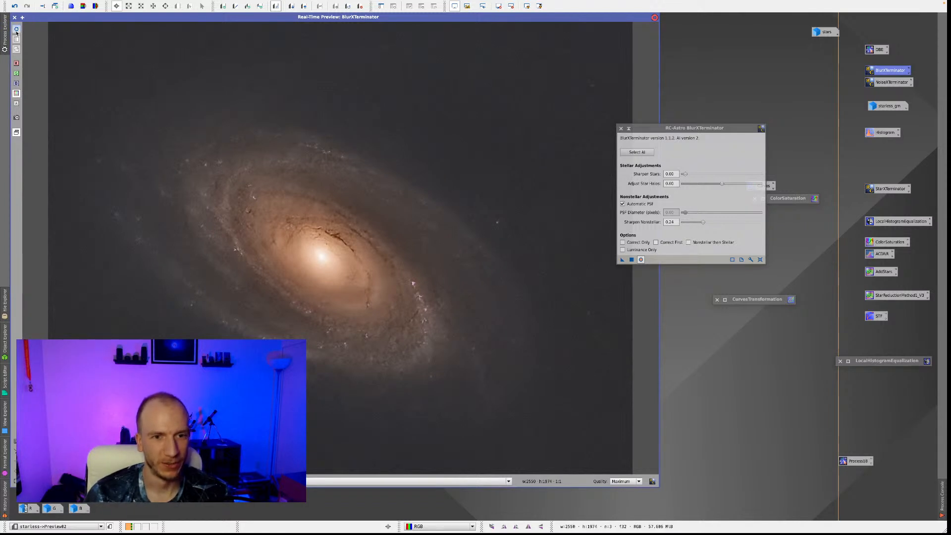
{"action": "left_click", "coordinate": [18, 33]}
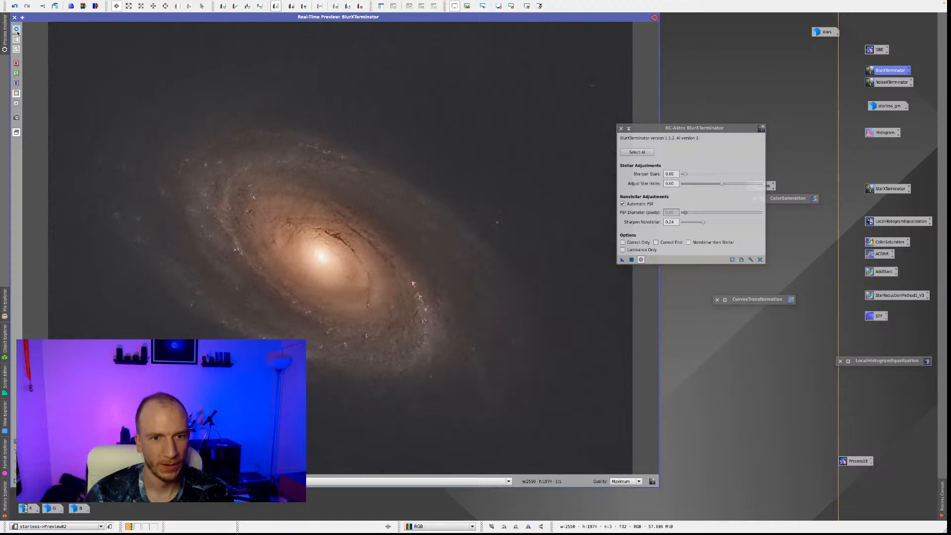
Set Sharpen Nonstellar to 0.29, check it in the real-time preview, and close that preview.
{"action": "left_click", "coordinate": [709, 223]}
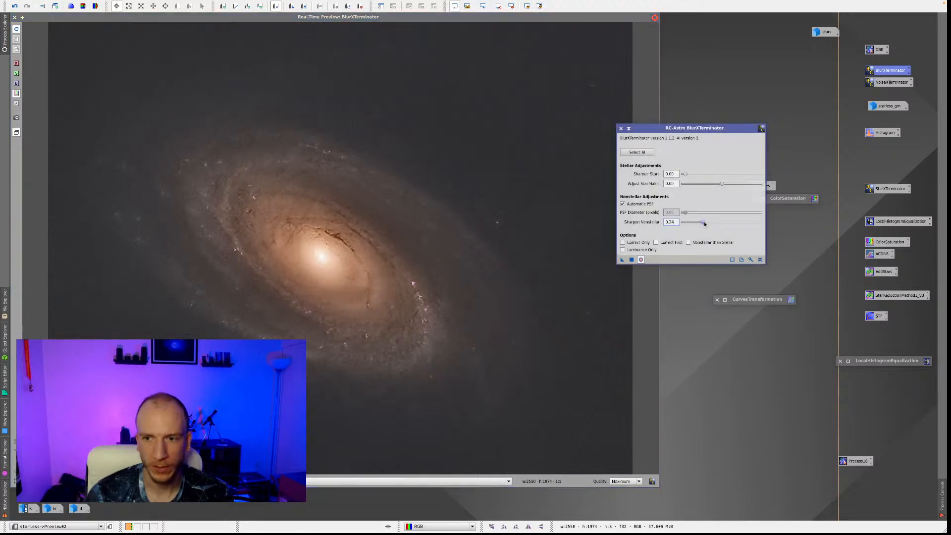
{"action": "left_click", "coordinate": [708, 223]}
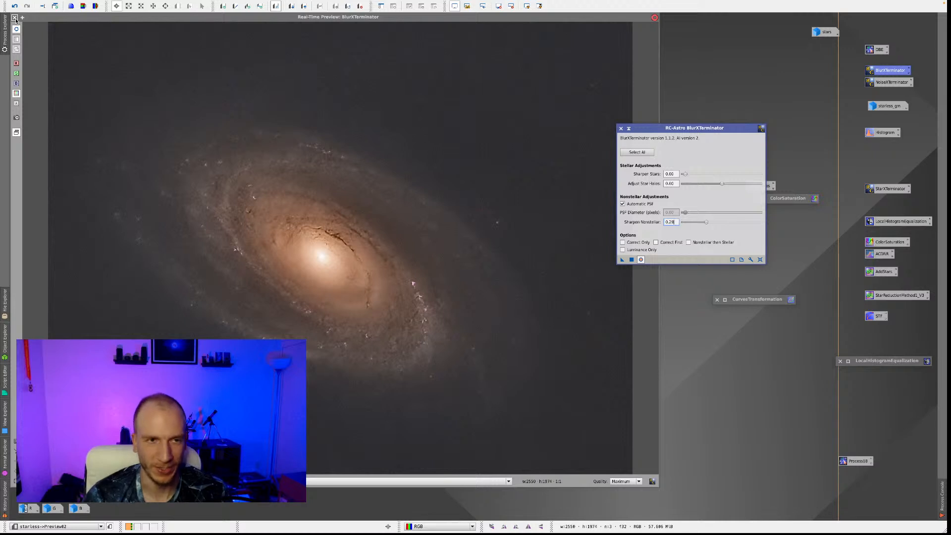
{"action": "left_click", "coordinate": [16, 28]}
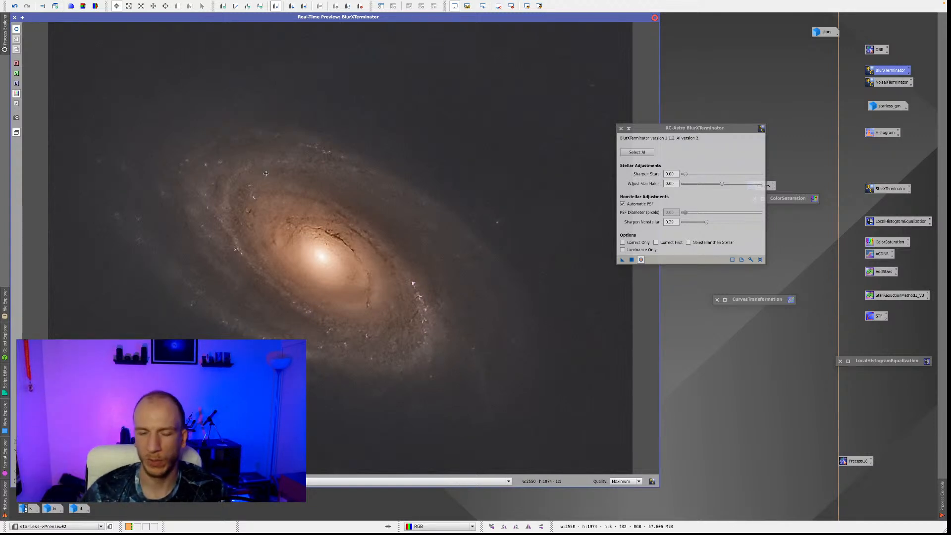
{"action": "left_click", "coordinate": [15, 17]}
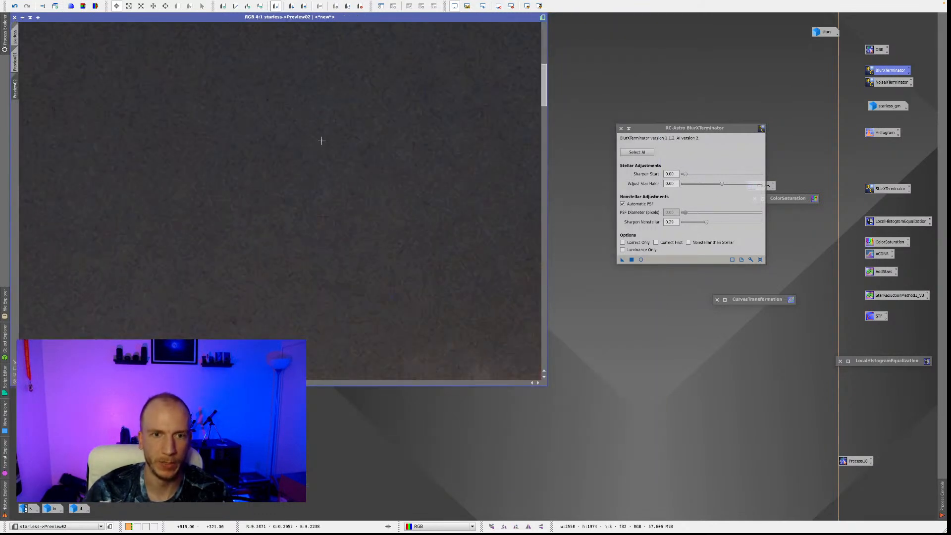
Enlarge the image window around the whole-galaxy preview and compare the BlurXTerminator sharpening before and after.
{"action": "scroll", "coordinate": [322, 141], "scroll_direction": "down", "scroll_amount": 3}
{"action": "scroll", "coordinate": [322, 142], "scroll_direction": "up", "scroll_amount": 3}
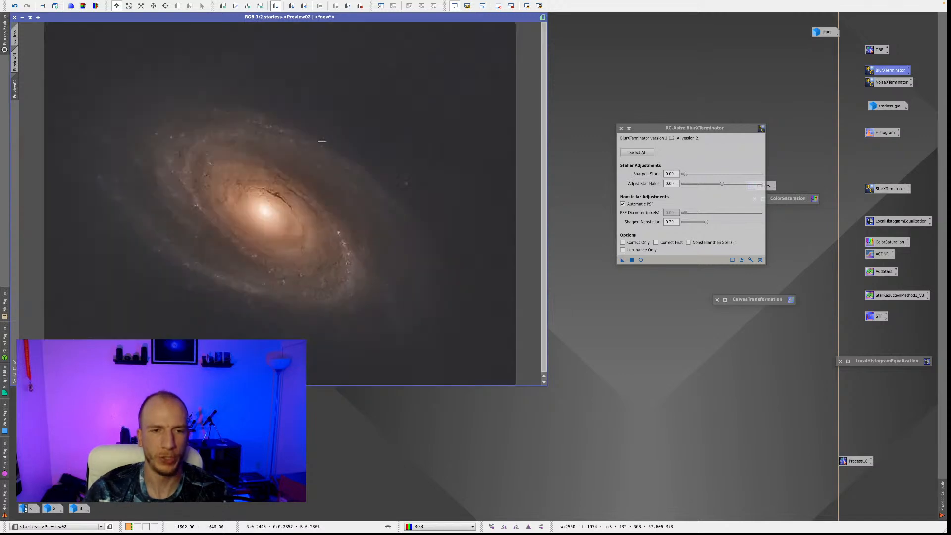
{"action": "scroll", "coordinate": [322, 141], "scroll_direction": "down", "scroll_amount": 3}
{"action": "scroll", "coordinate": [322, 142], "scroll_direction": "up", "scroll_amount": 2}
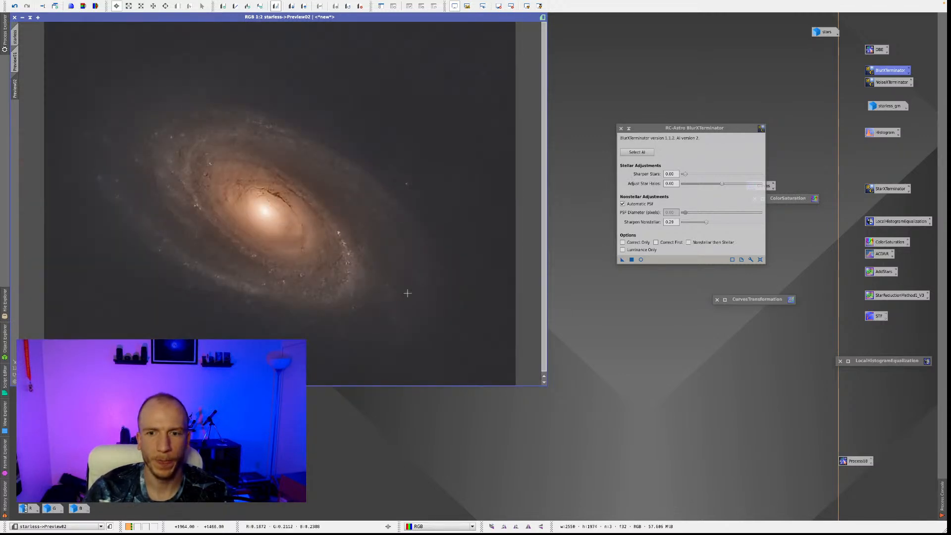
{"action": "left_click_drag", "start_coordinate": [547, 389], "coordinate": [593, 447]}
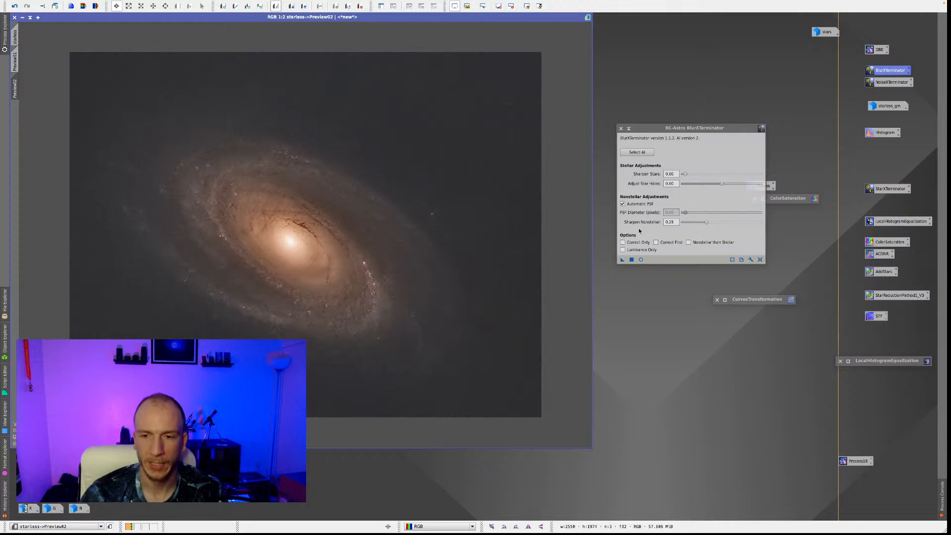
{"action": "right_click", "coordinate": [360, 215]}
{"action": "left_click", "coordinate": [403, 202]}
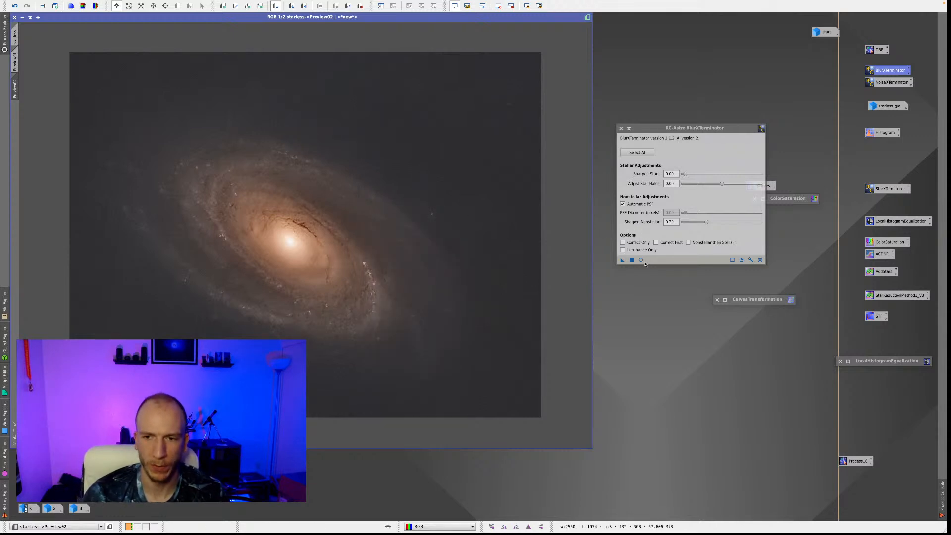
{"action": "right_click", "coordinate": [492, 248]}
{"action": "left_click", "coordinate": [504, 233]}
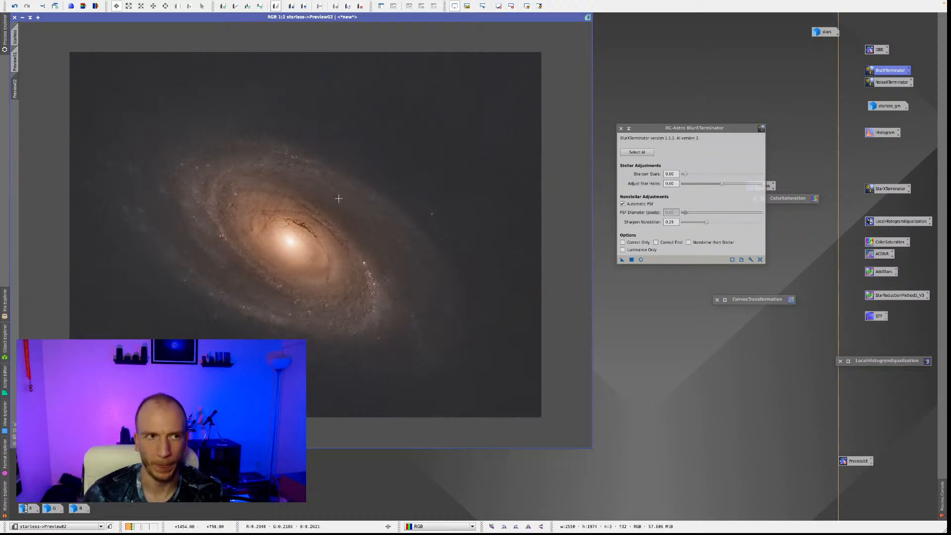
Apply BlurXTerminator with Sharpen Nonstellar 0.29 to the full starless image and close the process.
{"action": "left_click", "coordinate": [16, 36]}
{"action": "left_click", "coordinate": [625, 260]}
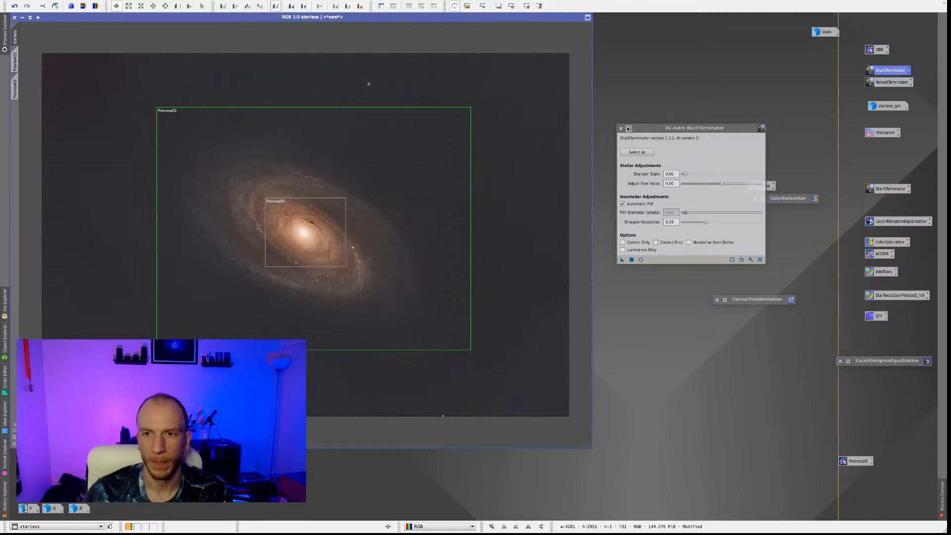
{"action": "left_click", "coordinate": [621, 129]}
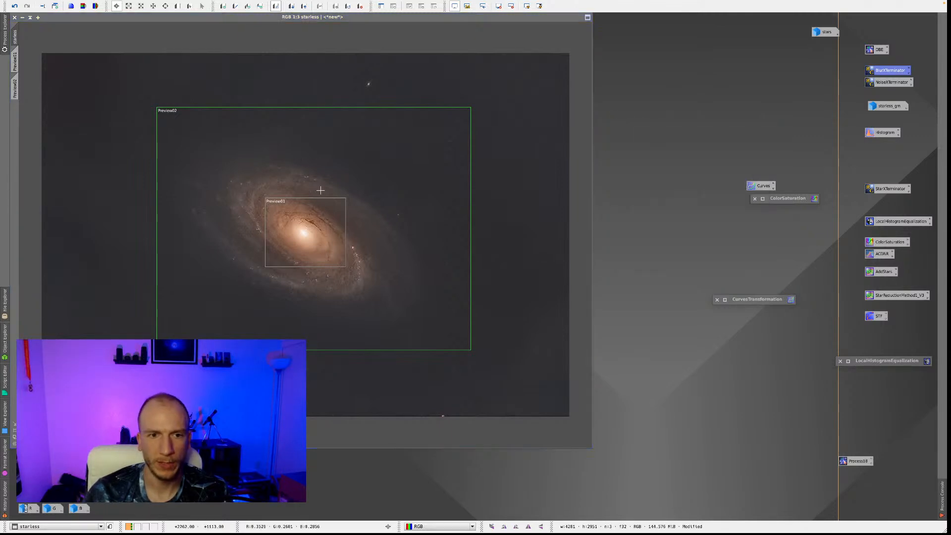
Delete all previews from the starless image and run the AddStars PixelMath expression ~((~starless)*(~stars)) to create a combined image.
{"action": "double_click", "coordinate": [881, 271]}
{"action": "left_click_drag", "start_coordinate": [881, 271], "coordinate": [702, 235]}
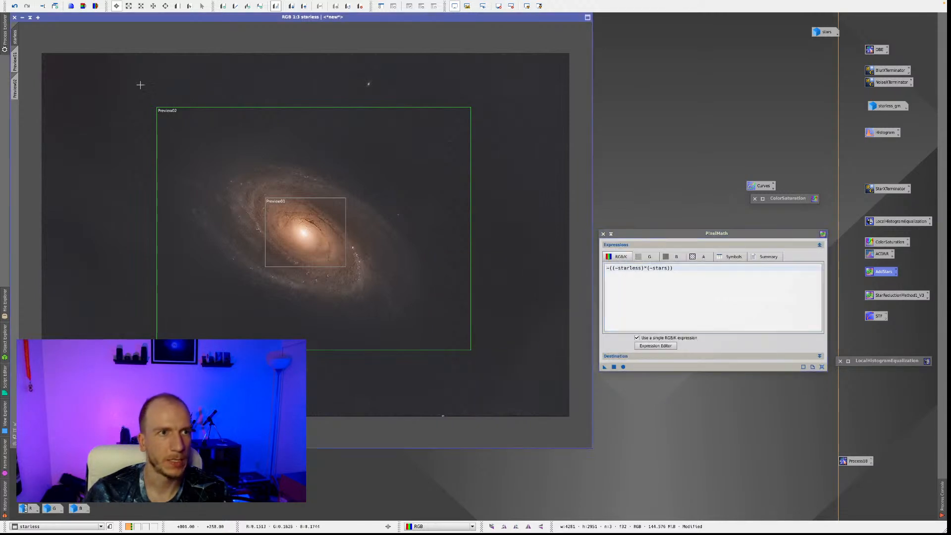
{"action": "mouse_move", "coordinate": [348, 2]}
{"action": "left_click", "coordinate": [132, 4]}
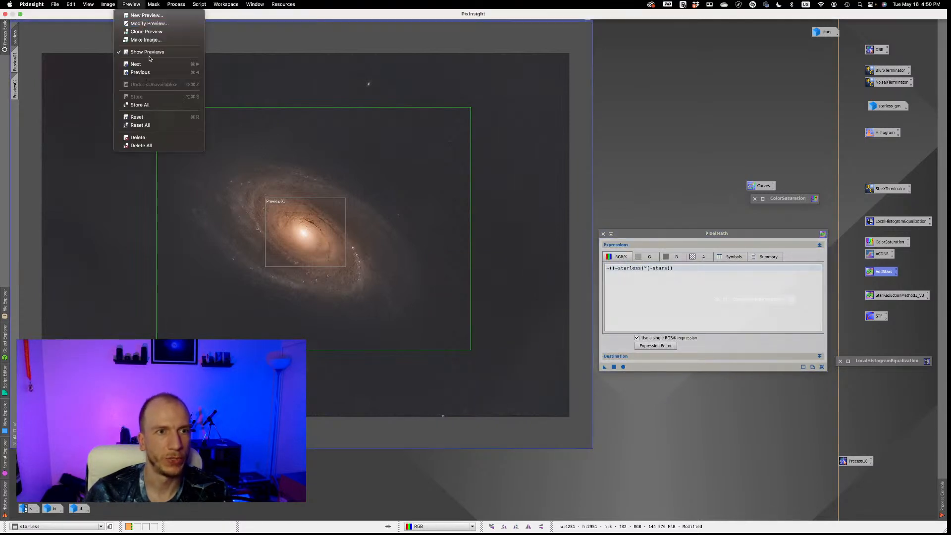
{"action": "left_click", "coordinate": [149, 146]}
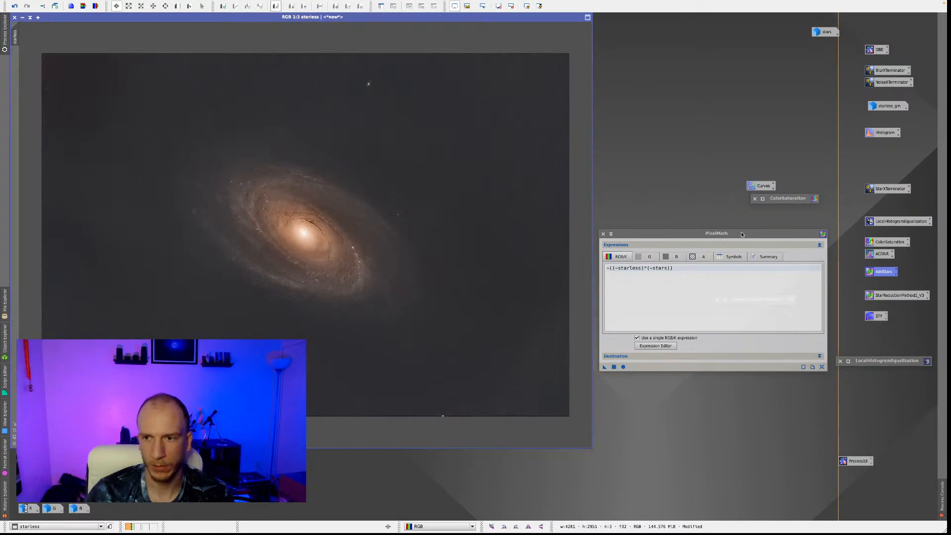
{"action": "left_click_drag", "start_coordinate": [605, 367], "coordinate": [478, 287]}
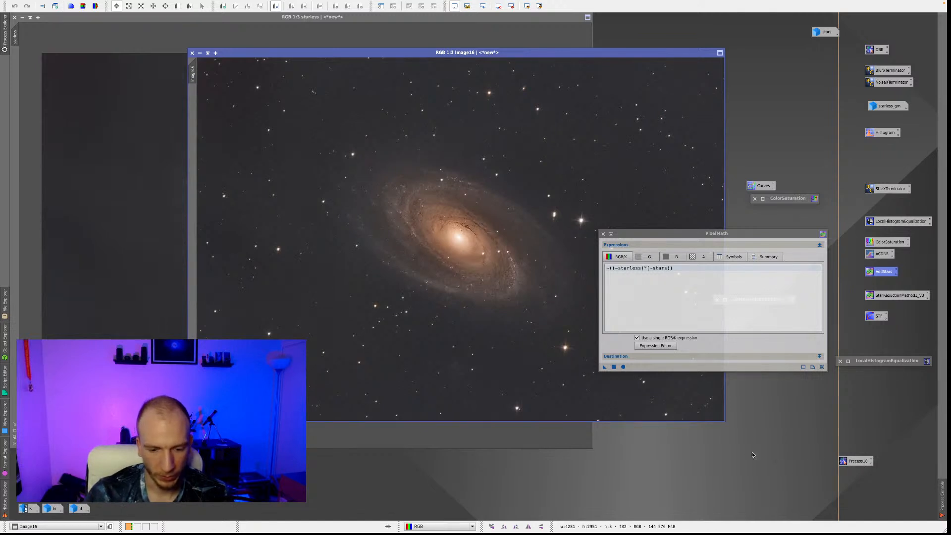
Minimise the starless image and collapse PixelMath, leaving the combined image alone in the main working area.
{"action": "left_click_drag", "start_coordinate": [643, 235], "coordinate": [704, 353]}
{"action": "left_click_drag", "start_coordinate": [369, 55], "coordinate": [261, 38]}
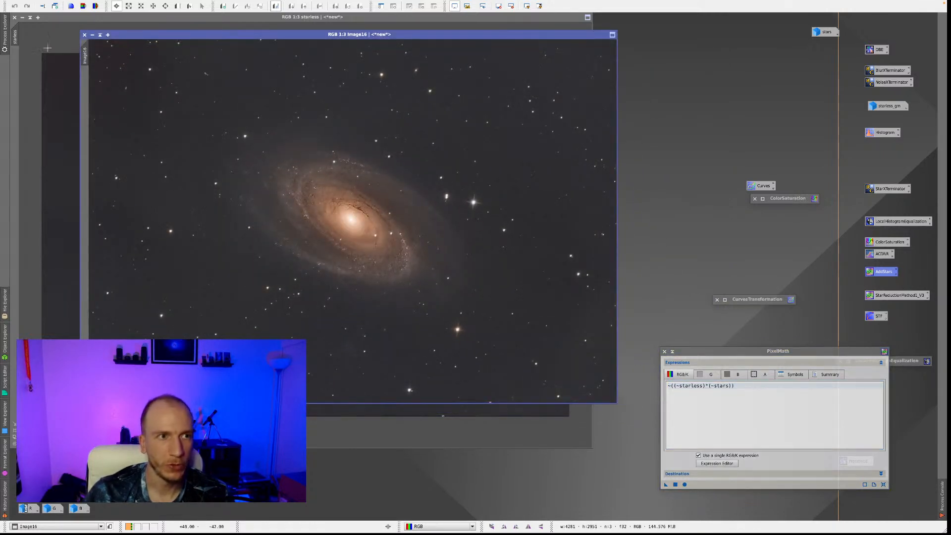
{"action": "left_click", "coordinate": [22, 18]}
{"action": "left_click_drag", "start_coordinate": [320, 239], "coordinate": [811, 140]}
{"action": "left_click_drag", "start_coordinate": [259, 34], "coordinate": [188, 17]}
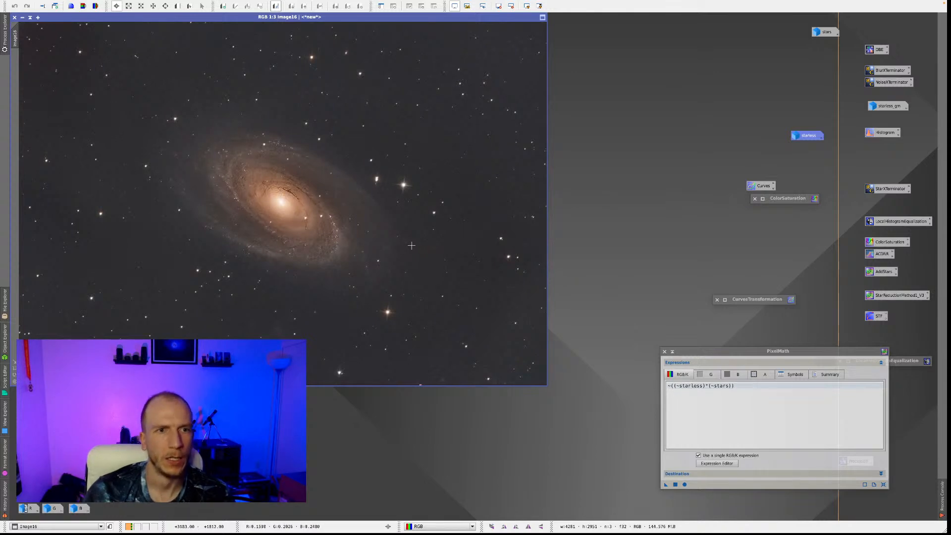
{"action": "left_click", "coordinate": [674, 351]}
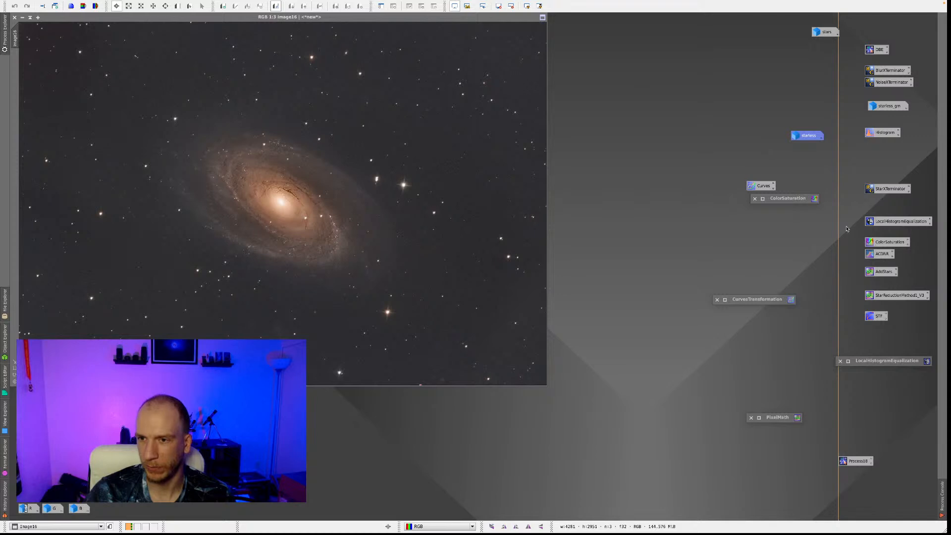
Open CurvesTransformation beside the combined image with an enlarged graph and real-time preview, and reset the curve.
{"action": "double_click", "coordinate": [764, 187]}
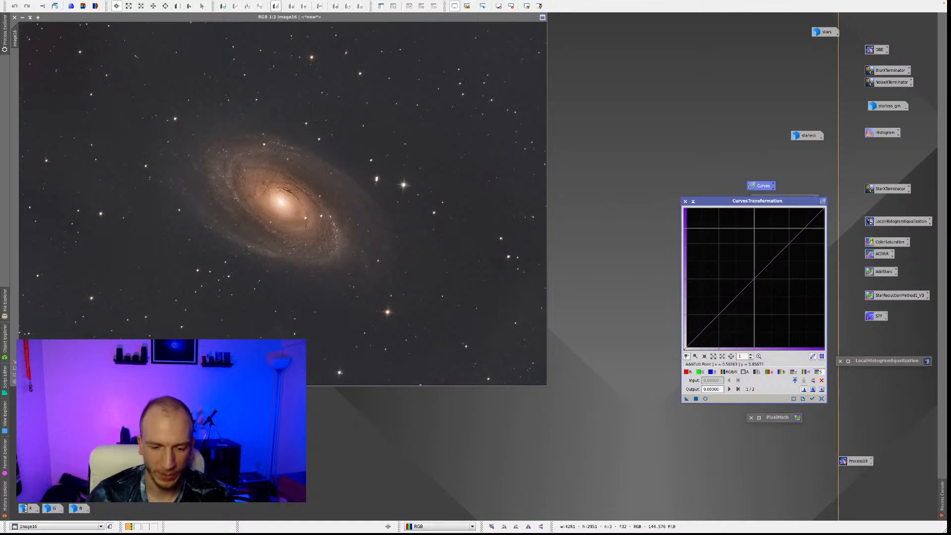
{"action": "left_click_drag", "start_coordinate": [750, 204], "coordinate": [619, 23]}
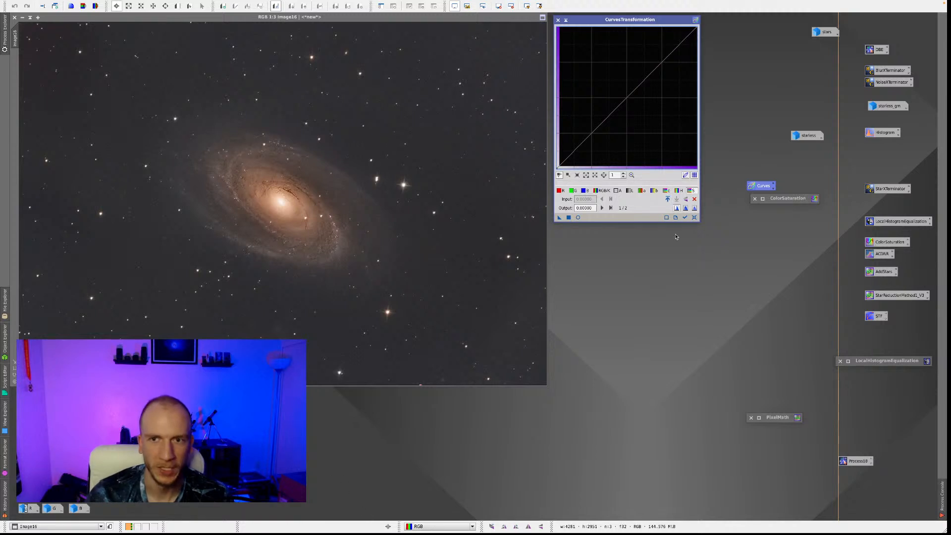
{"action": "left_click_drag", "start_coordinate": [625, 21], "coordinate": [641, 19]}
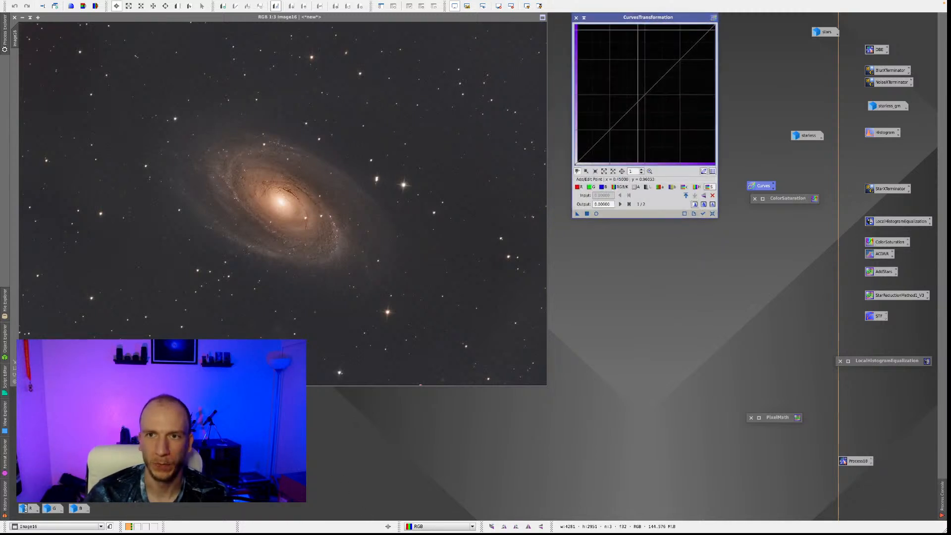
{"action": "left_click_drag", "start_coordinate": [639, 218], "coordinate": [642, 247]}
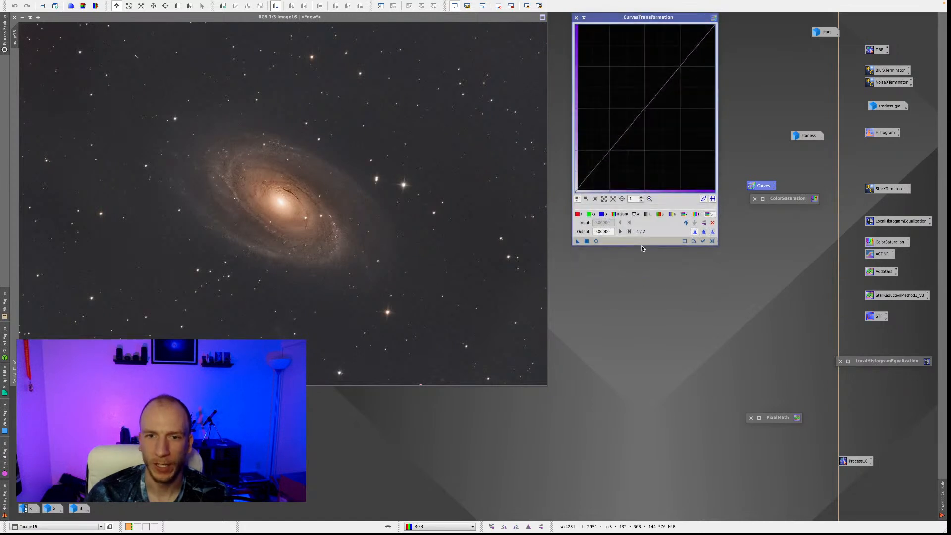
{"action": "left_click", "coordinate": [610, 148]}
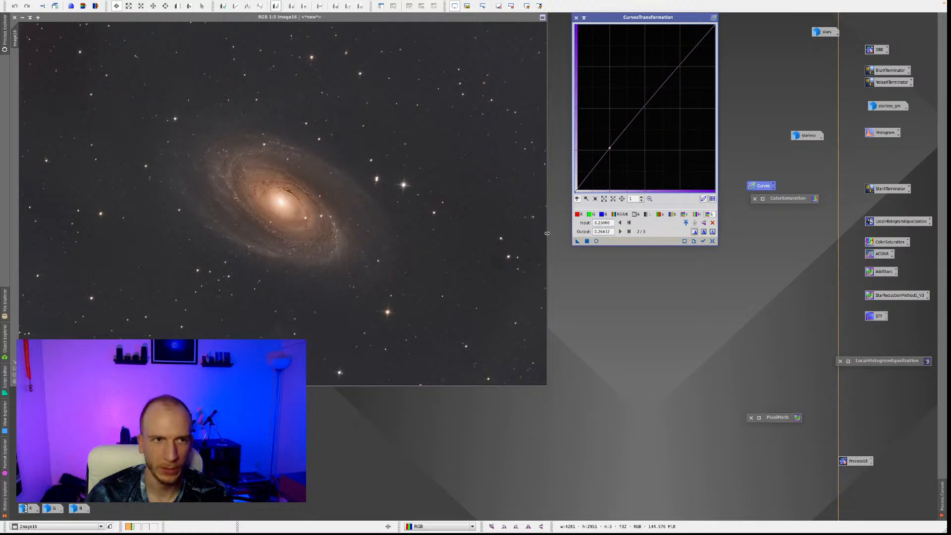
{"action": "left_click", "coordinate": [596, 241]}
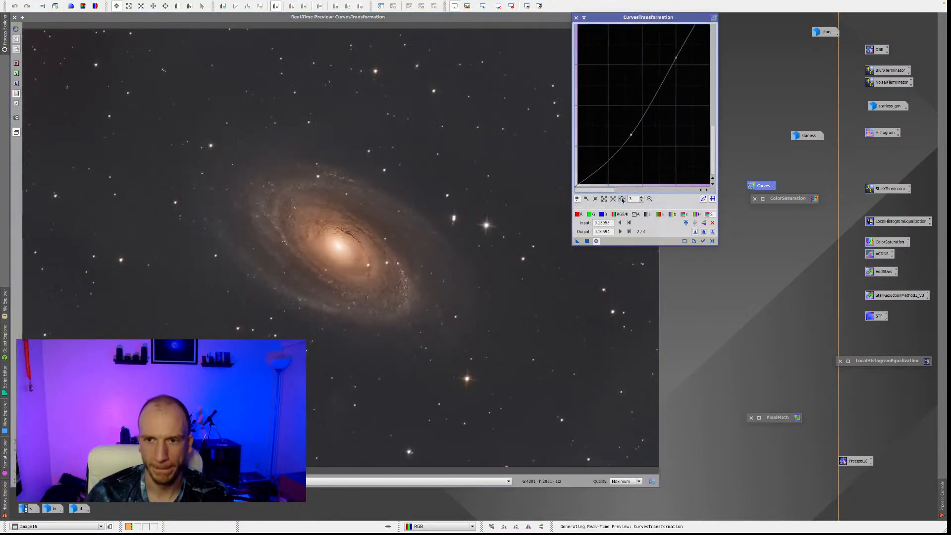
{"action": "left_click_drag", "start_coordinate": [630, 134], "coordinate": [650, 117]}
{"action": "left_click", "coordinate": [711, 241]}
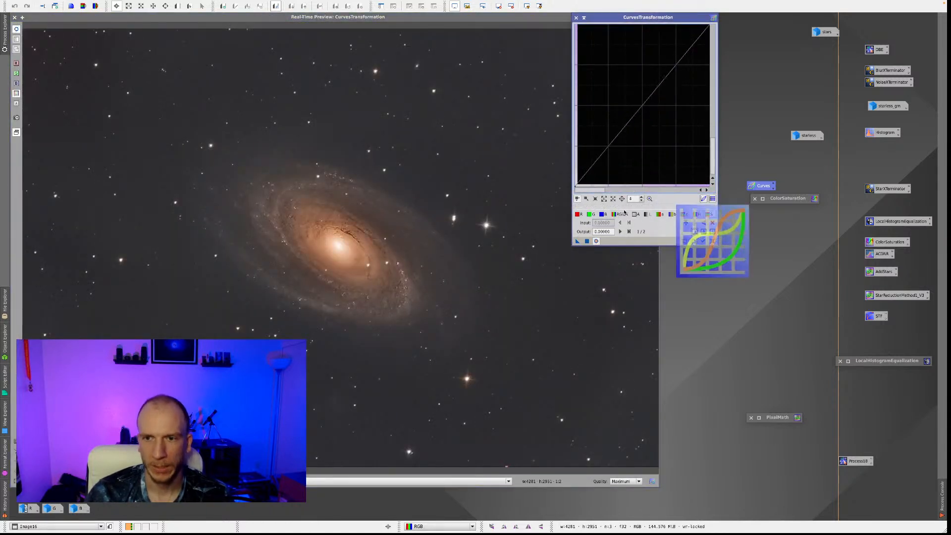
Darken the shadows on the RGB/K curve at 4x zoom with points near 0.06→0.044, 0.15→0.12 and 0.23→0.20.
{"action": "left_click_drag", "start_coordinate": [607, 147], "coordinate": [609, 153]}
{"action": "left_click_drag", "start_coordinate": [644, 17], "coordinate": [736, 24]}
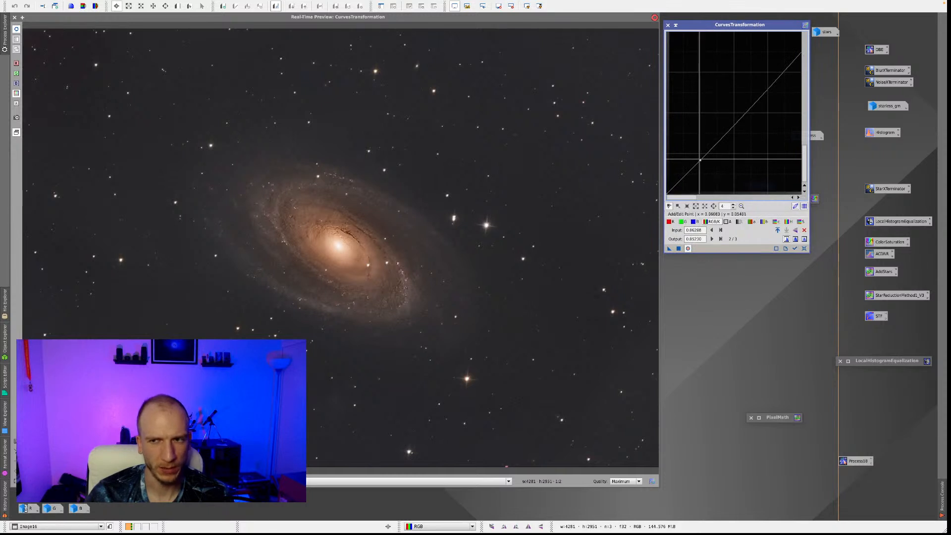
{"action": "left_click_drag", "start_coordinate": [810, 122], "coordinate": [826, 122]}
{"action": "left_click_drag", "start_coordinate": [703, 160], "coordinate": [703, 165]}
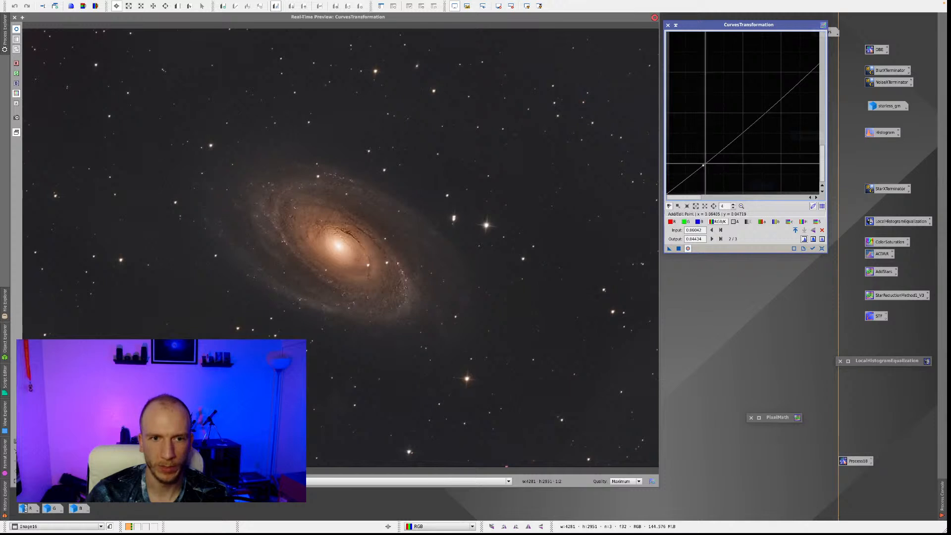
{"action": "left_click", "coordinate": [807, 64]}
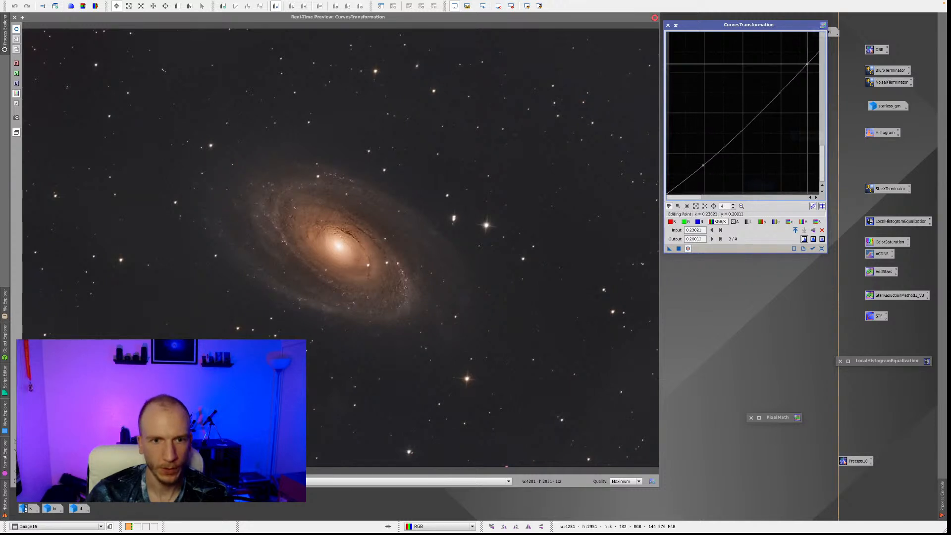
{"action": "left_click_drag", "start_coordinate": [756, 113], "coordinate": [759, 116]}
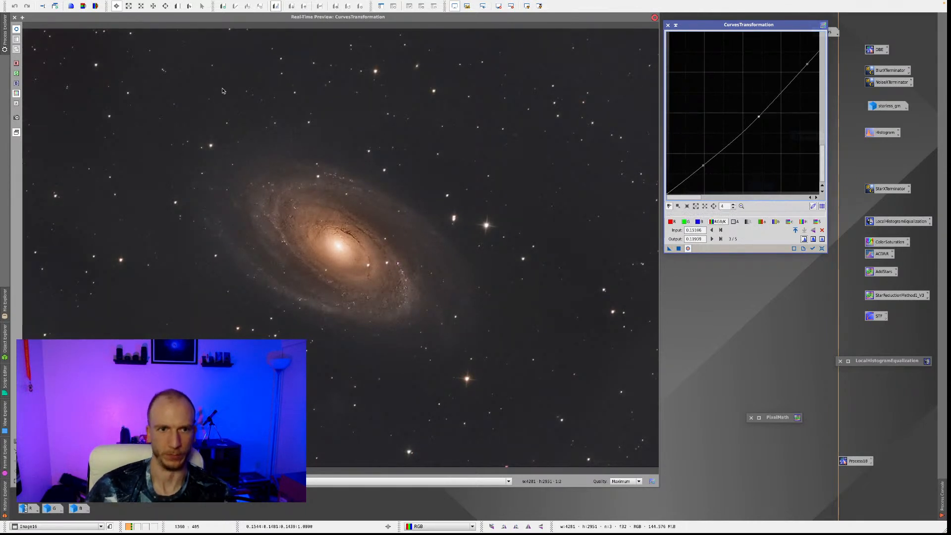
Toggle the real-time preview repeatedly to compare the combined image with and without the RGB/K curve.
{"action": "left_click", "coordinate": [17, 29]}
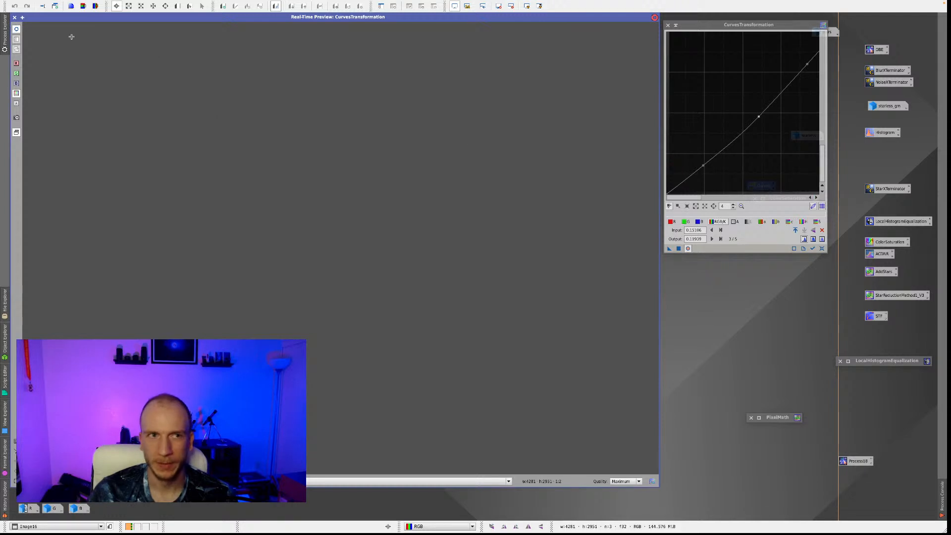
{"action": "left_click", "coordinate": [14, 18]}
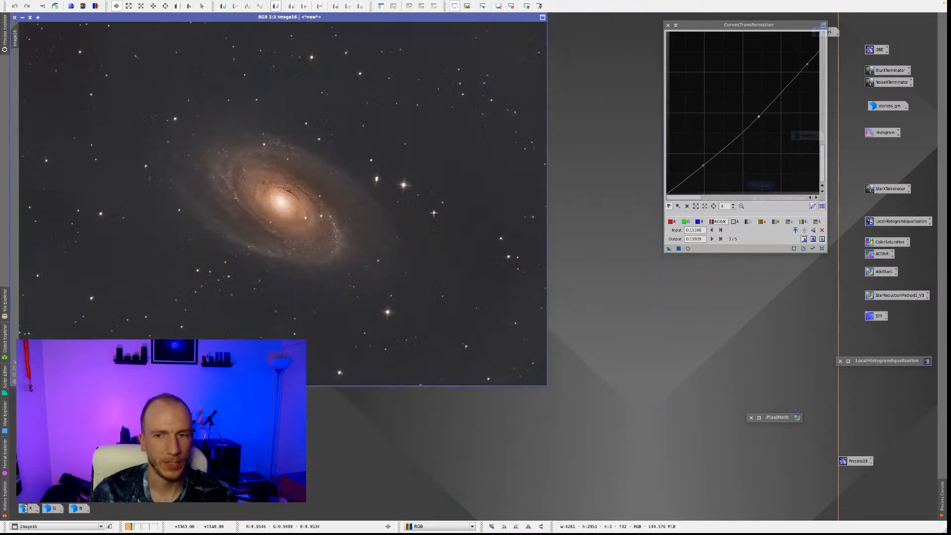
{"action": "left_click", "coordinate": [688, 250]}
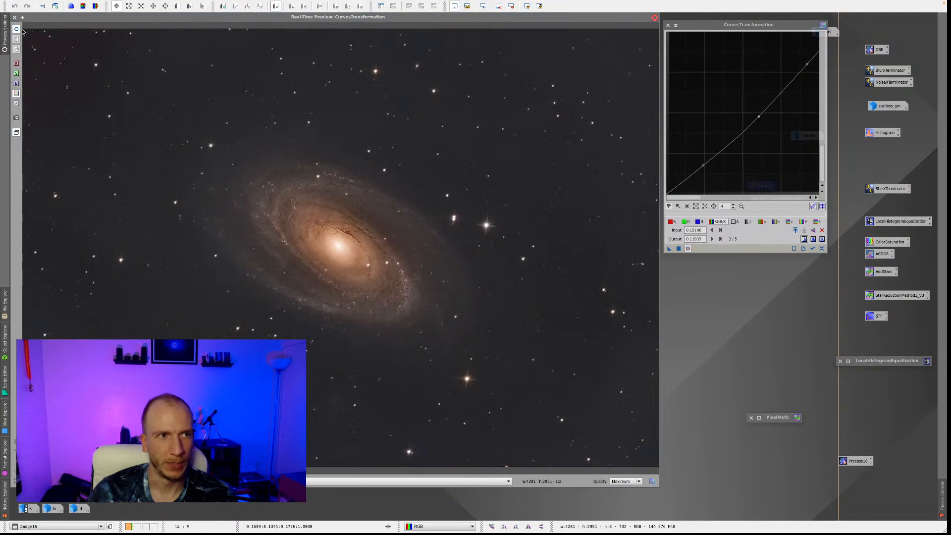
{"action": "left_click", "coordinate": [17, 30]}
{"action": "left_click", "coordinate": [17, 31]}
{"action": "left_click", "coordinate": [17, 31]}
{"action": "left_click", "coordinate": [17, 31]}
{"action": "left_click", "coordinate": [16, 31]}
{"action": "left_click", "coordinate": [17, 30]}
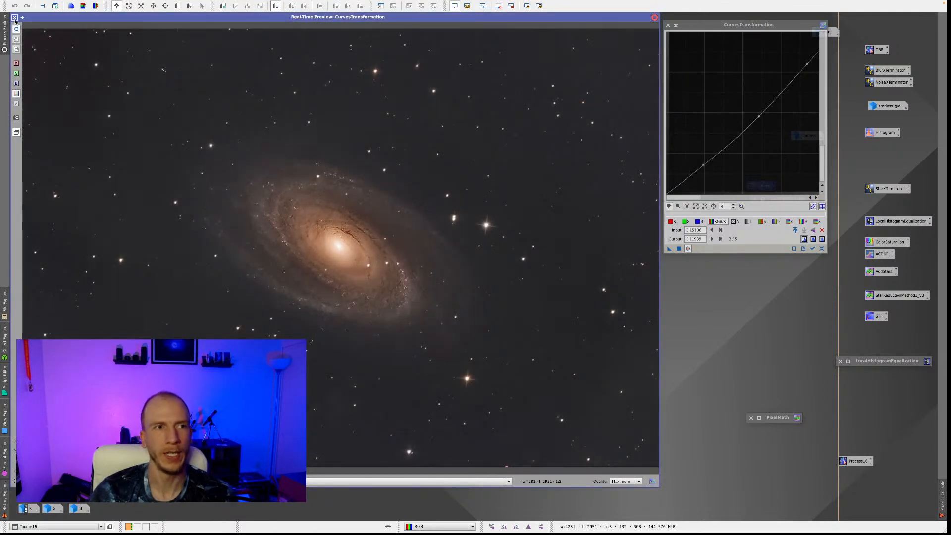
Close the real-time preview, apply the curve to the combined image, and reset and collapse CurvesTransformation.
{"action": "left_click", "coordinate": [15, 18]}
{"action": "left_click", "coordinate": [678, 248]}
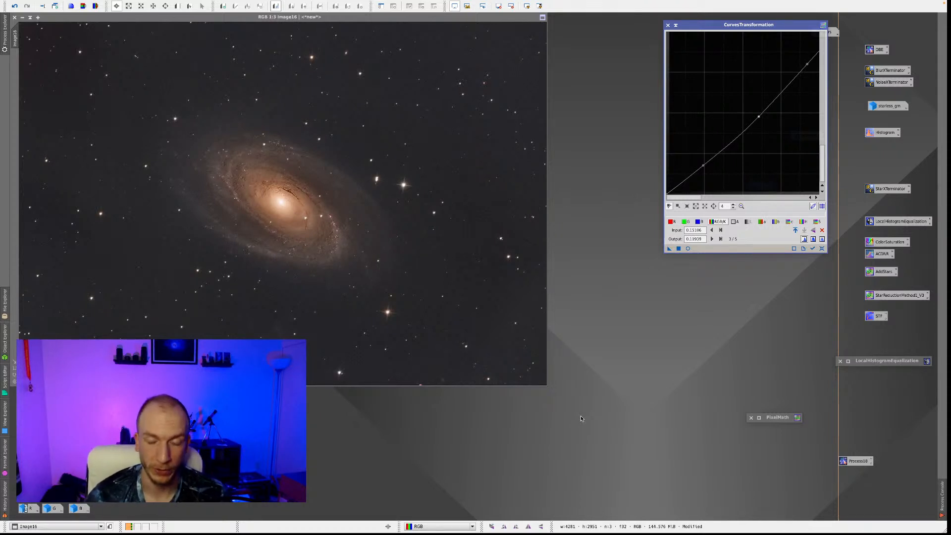
{"action": "left_click", "coordinate": [821, 249]}
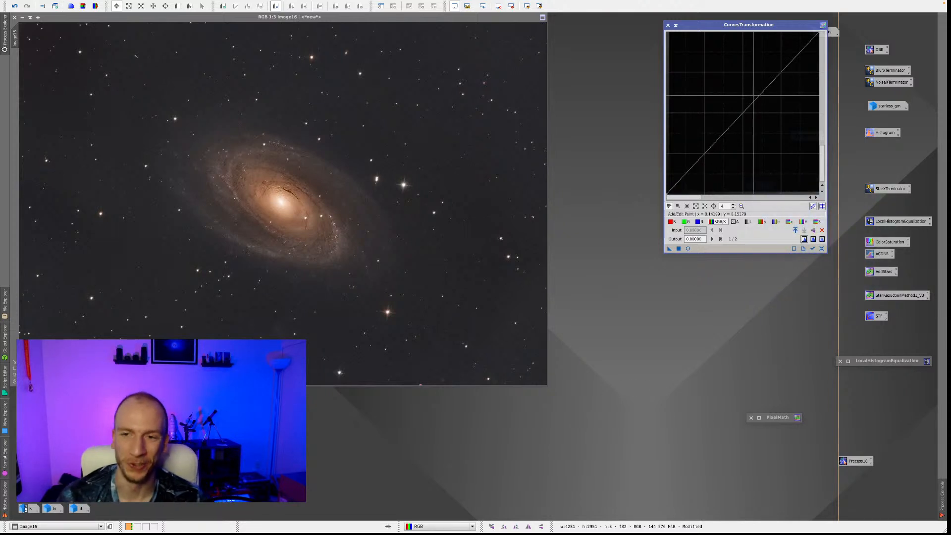
{"action": "left_click", "coordinate": [676, 26]}
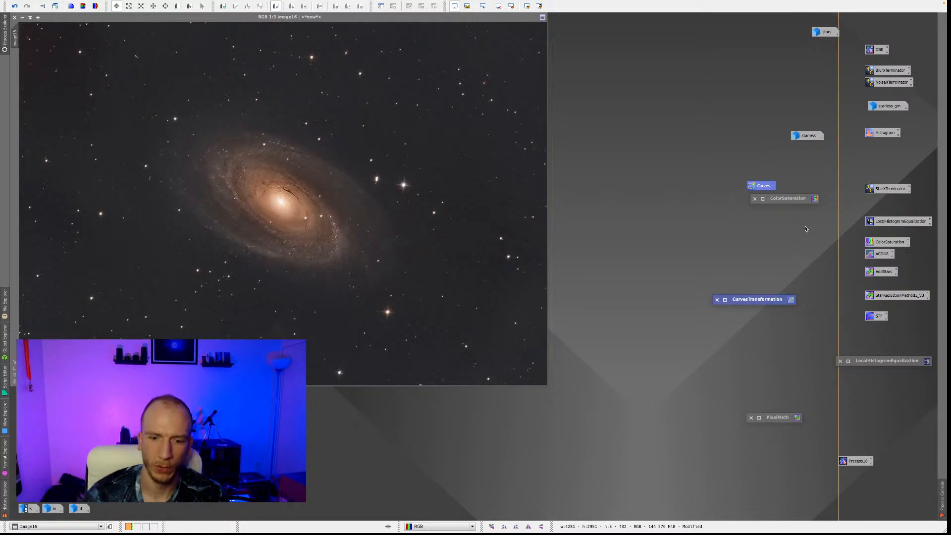
Move the collapsed ColorSaturation window clear of the Curves icon and the combined image nearer the workspace centre.
{"action": "left_click_drag", "start_coordinate": [764, 203], "coordinate": [732, 268]}
{"action": "left_click", "coordinate": [705, 217]}
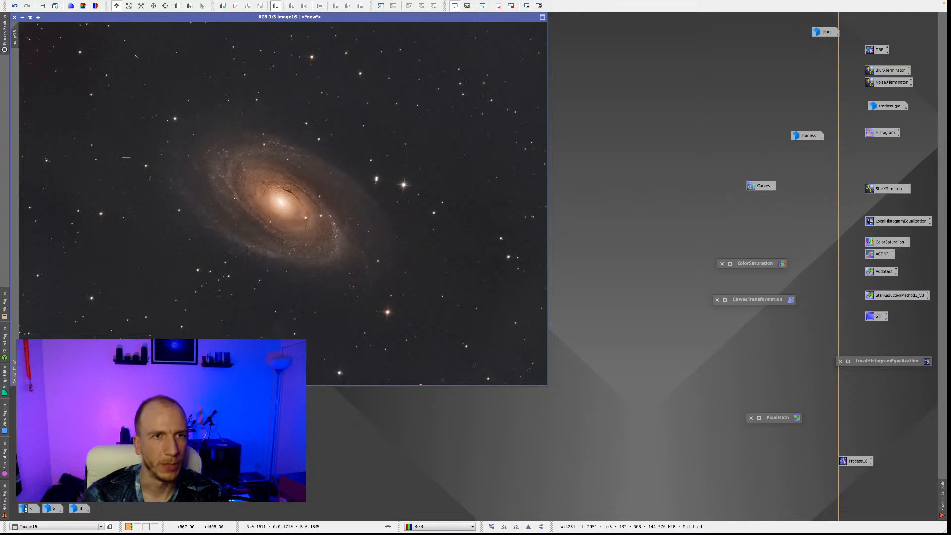
{"action": "left_click_drag", "start_coordinate": [109, 18], "coordinate": [275, 66]}
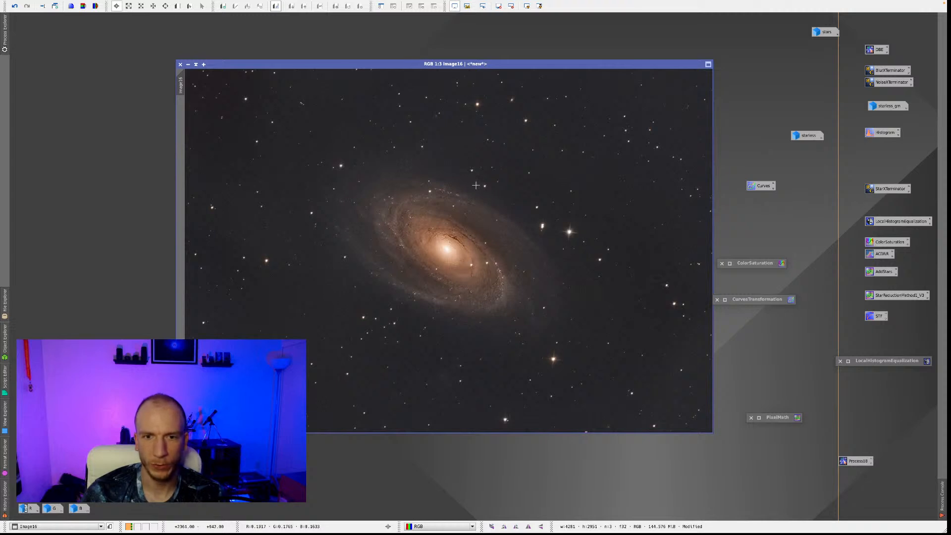
Examine the galaxy core, dust lanes, background and stars of the combined image at several magnifications.
{"action": "scroll", "coordinate": [476, 185], "scroll_direction": "up", "scroll_amount": 2}
{"action": "scroll", "coordinate": [476, 185], "scroll_direction": "down", "scroll_amount": 2}
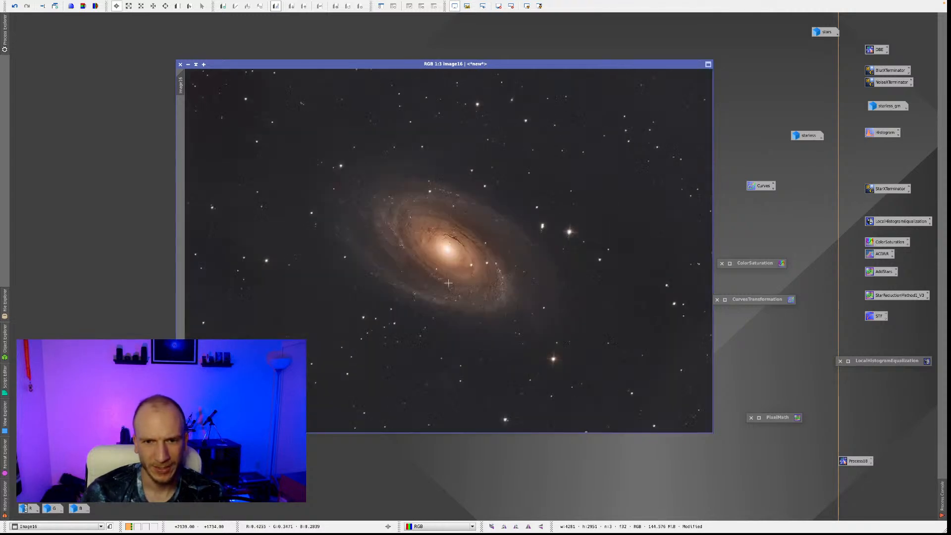
{"action": "scroll", "coordinate": [447, 259], "scroll_direction": "up", "scroll_amount": 2}
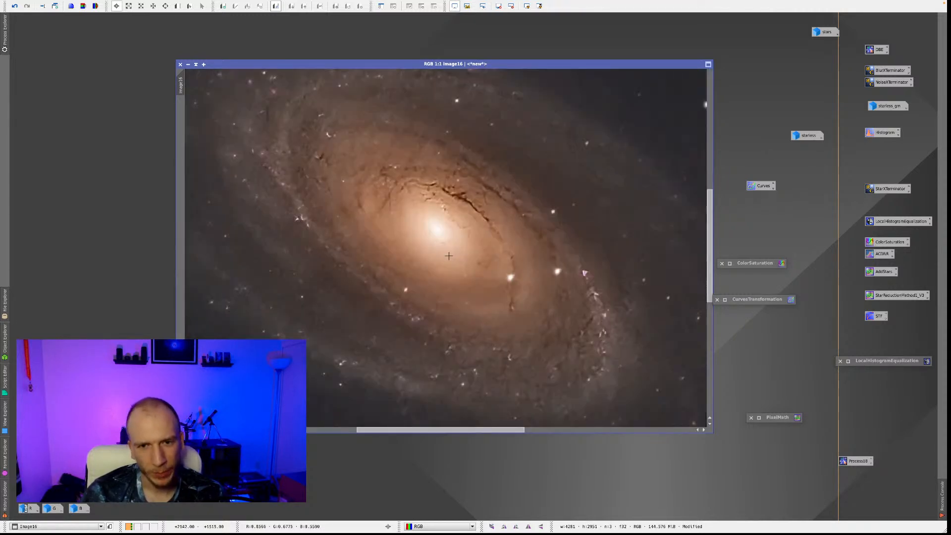
{"action": "scroll", "coordinate": [378, 190], "scroll_direction": "down", "scroll_amount": 1}
{"action": "scroll", "coordinate": [453, 192], "scroll_direction": "down", "scroll_amount": 1}
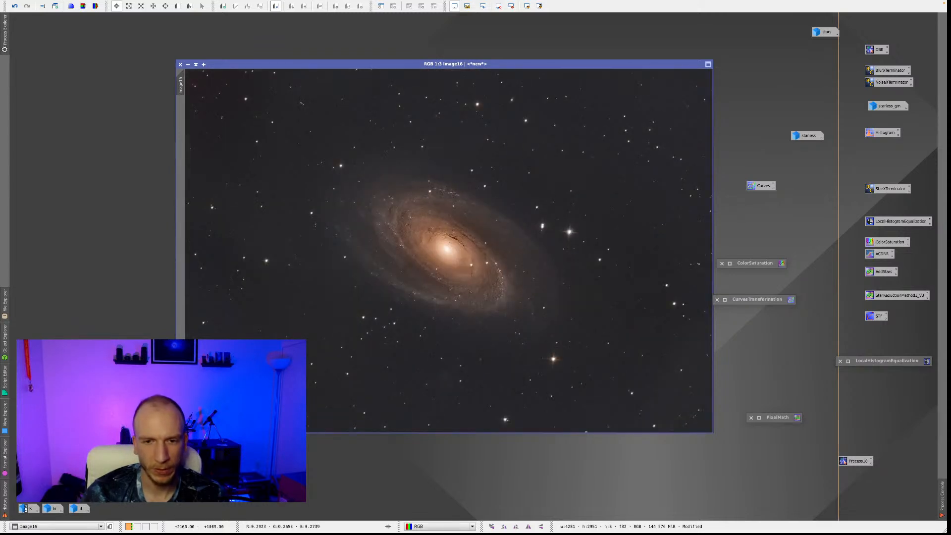
{"action": "scroll", "coordinate": [453, 236], "scroll_direction": "up", "scroll_amount": 2}
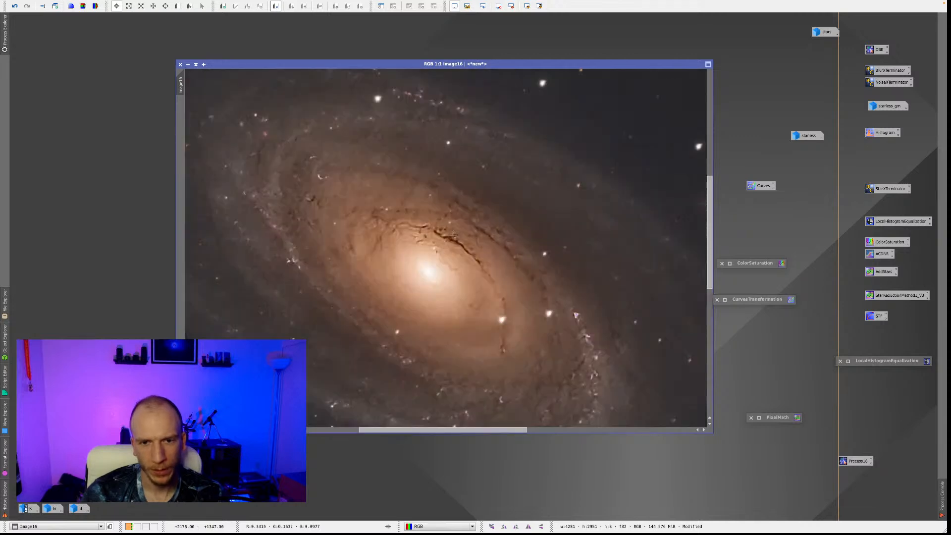
{"action": "scroll", "coordinate": [453, 235], "scroll_direction": "down", "scroll_amount": 1}
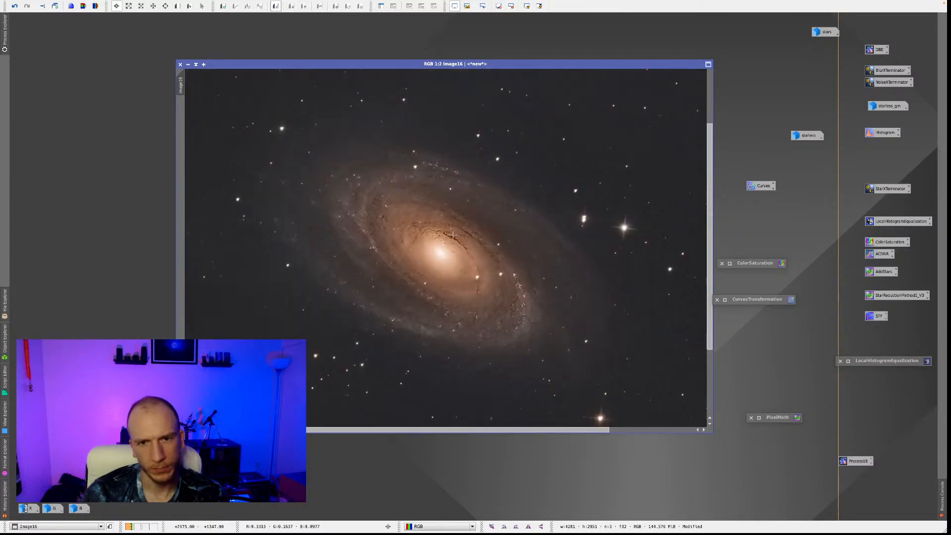
{"action": "scroll", "coordinate": [452, 236], "scroll_direction": "down", "scroll_amount": 5}
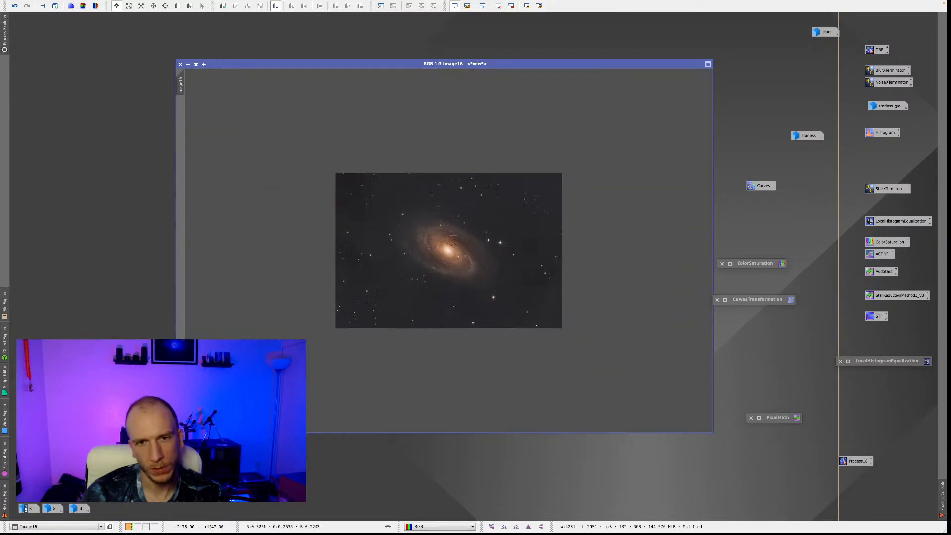
{"action": "scroll", "coordinate": [453, 235], "scroll_direction": "down", "scroll_amount": 1}
{"action": "scroll", "coordinate": [453, 236], "scroll_direction": "up", "scroll_amount": 4}
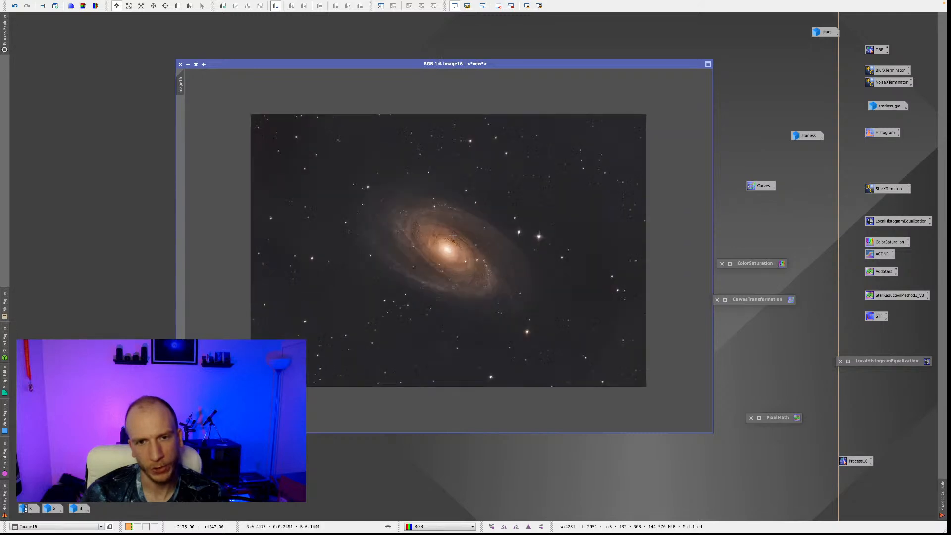
{"action": "scroll", "coordinate": [453, 236], "scroll_direction": "up", "scroll_amount": 1}
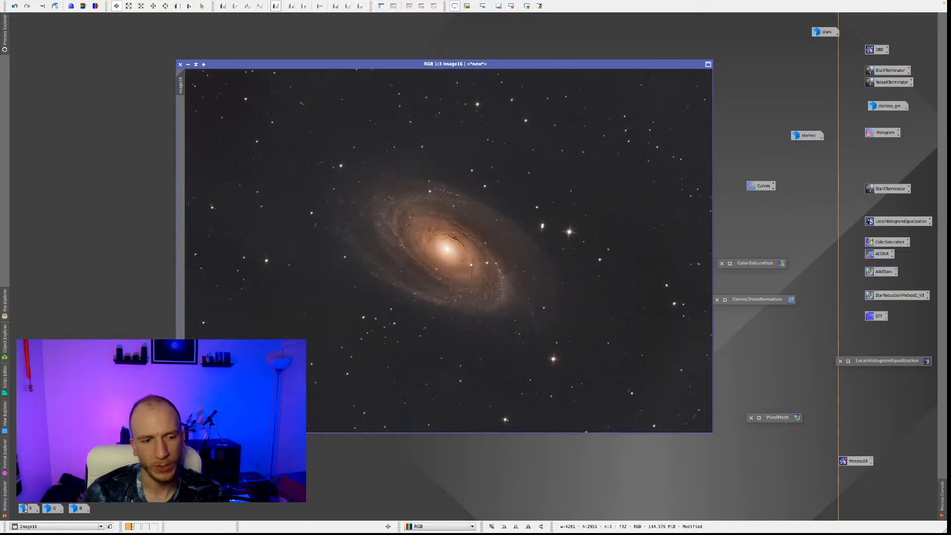
Restore the iconized R, G and B channel images and bring the green and red ones forward to compare them.
{"action": "double_click", "coordinate": [27, 509]}
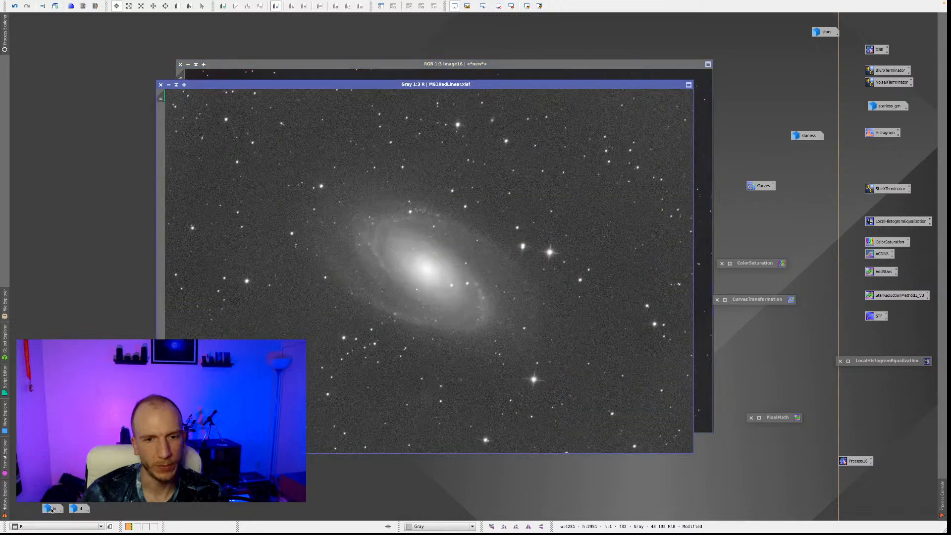
{"action": "double_click", "coordinate": [53, 509]}
{"action": "double_click", "coordinate": [75, 508]}
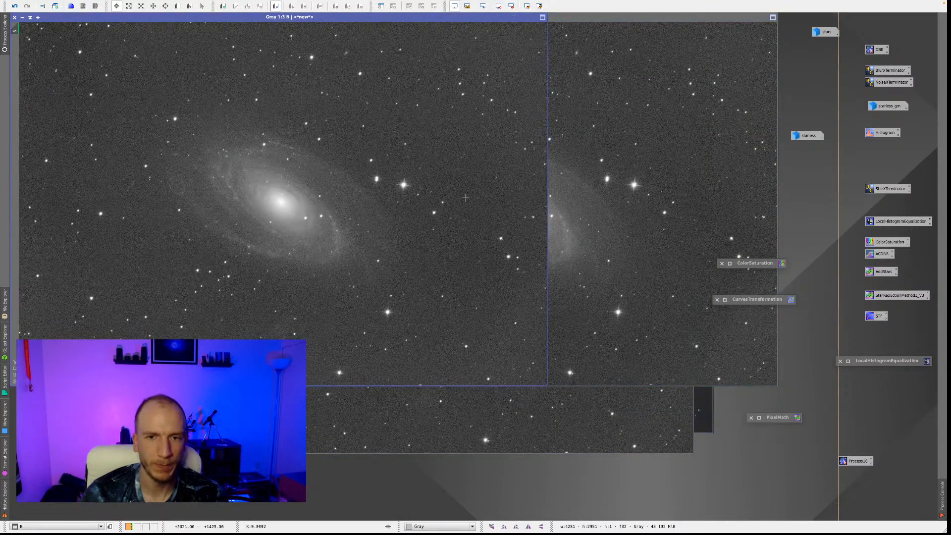
{"action": "left_click", "coordinate": [608, 229]}
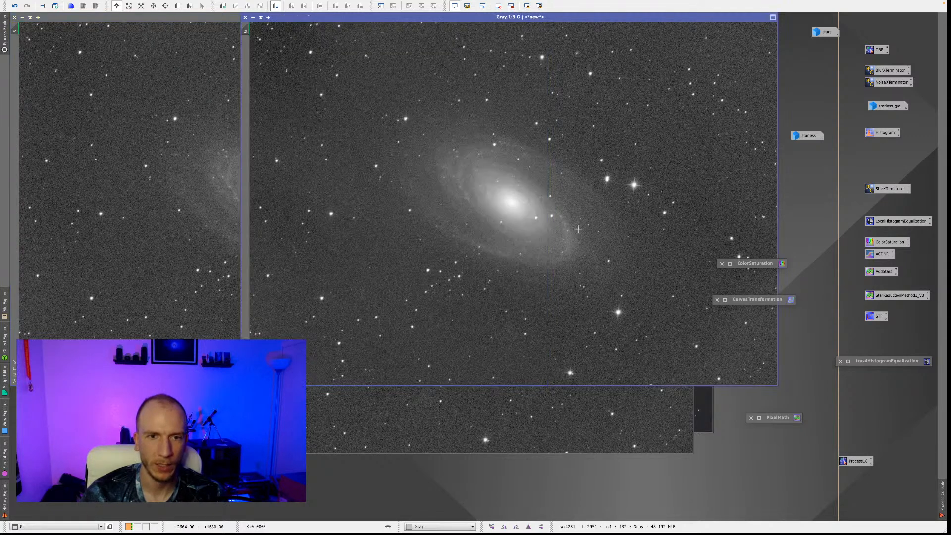
{"action": "left_click", "coordinate": [317, 421]}
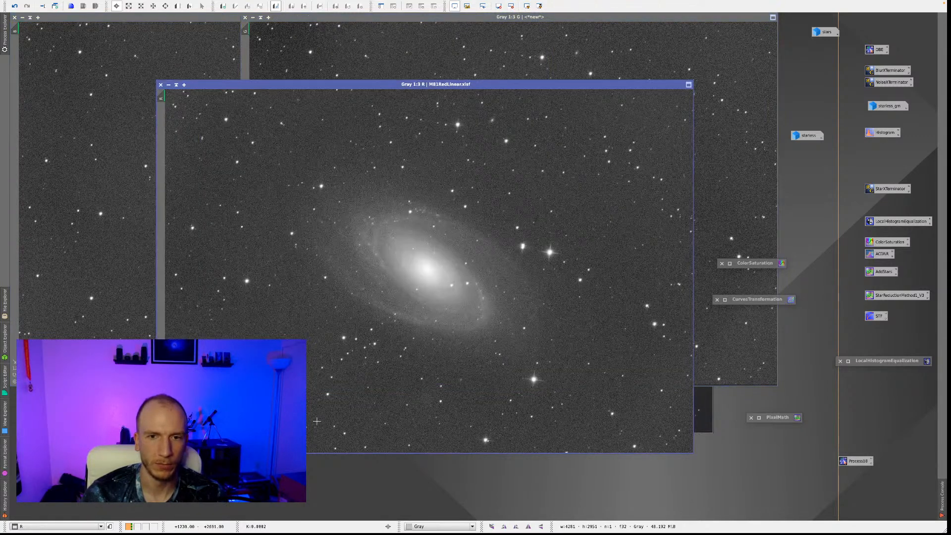
Bring the combined colour image in front of the grayscale channel images and reposition it near the workspace centre.
{"action": "left_click", "coordinate": [703, 411]}
{"action": "left_click_drag", "start_coordinate": [386, 65], "coordinate": [605, 18]}
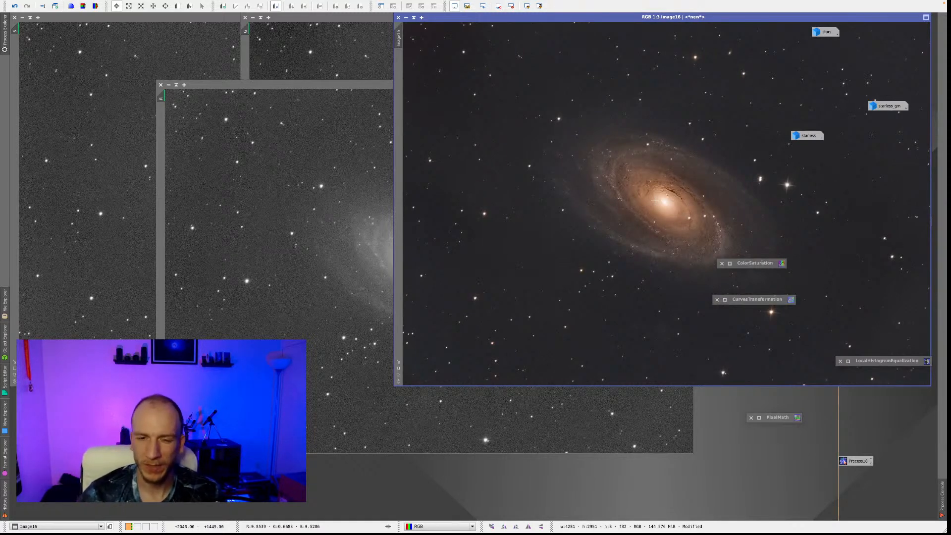
{"action": "left_click_drag", "start_coordinate": [448, 17], "coordinate": [121, 60]}
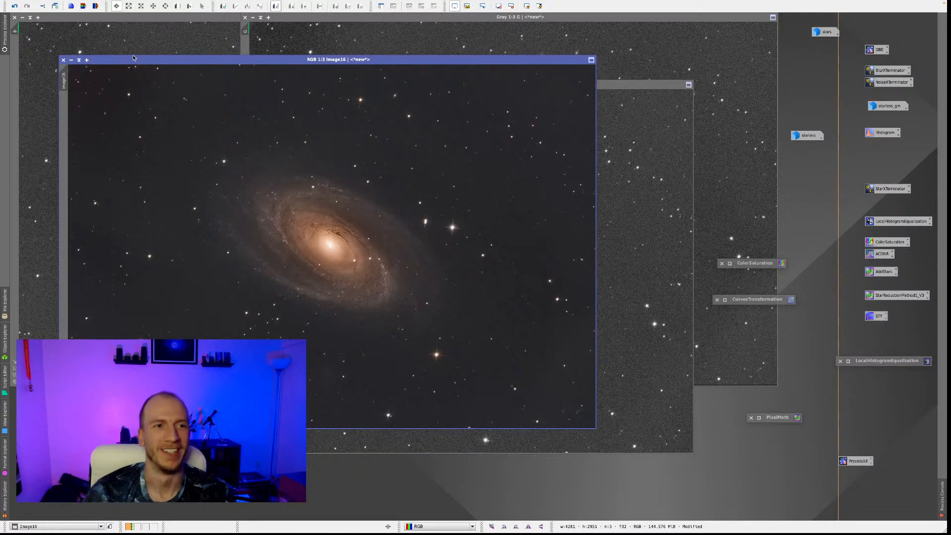
{"action": "left_click_drag", "start_coordinate": [137, 62], "coordinate": [451, 62]}
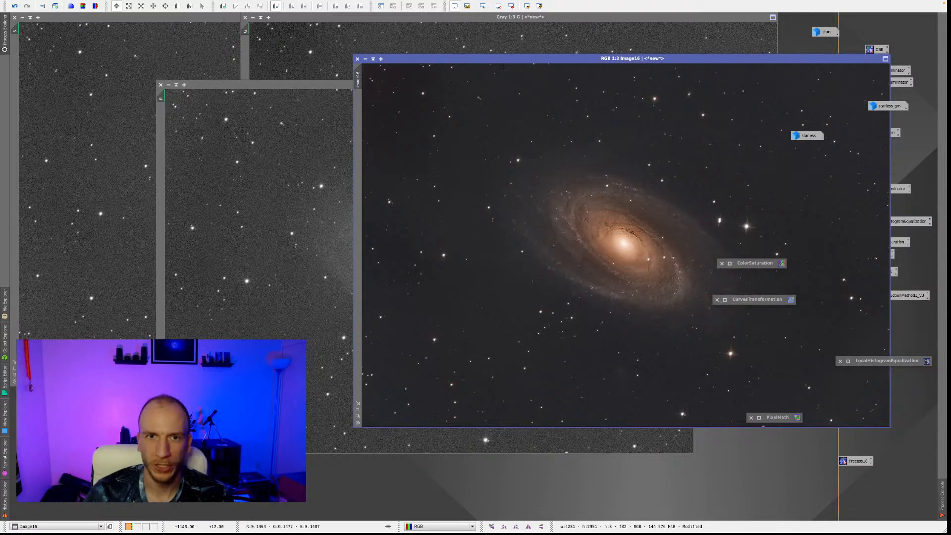
{"action": "left_click_drag", "start_coordinate": [502, 63], "coordinate": [397, 68]}
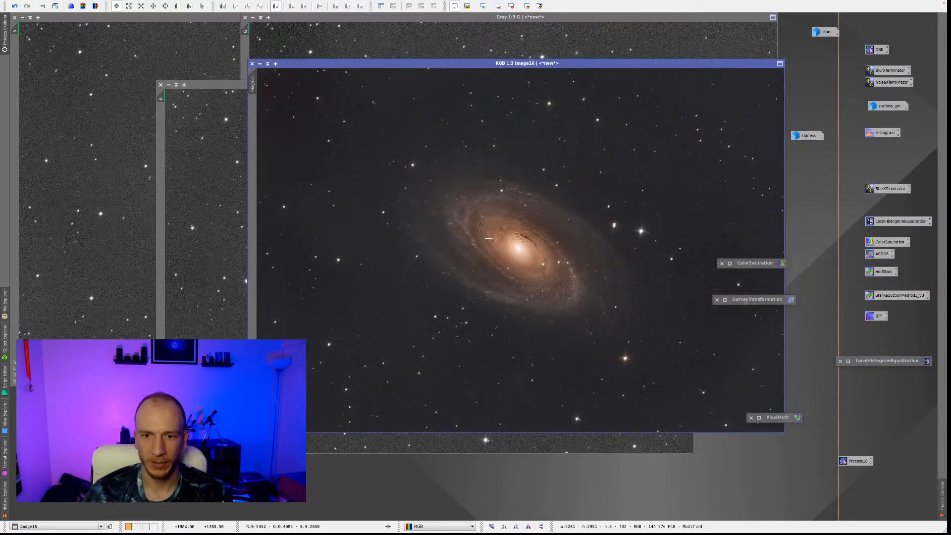
Examine the whole combined image at reduced magnifications, checking the background towards its upper-left corner.
{"action": "scroll", "coordinate": [435, 235], "scroll_direction": "down", "scroll_amount": 2}
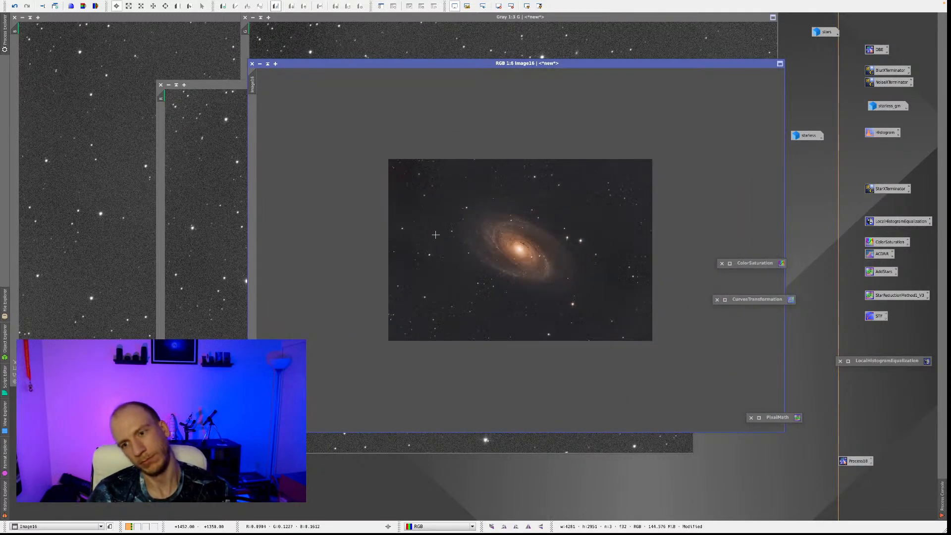
{"action": "scroll", "coordinate": [435, 234], "scroll_direction": "up", "scroll_amount": 2}
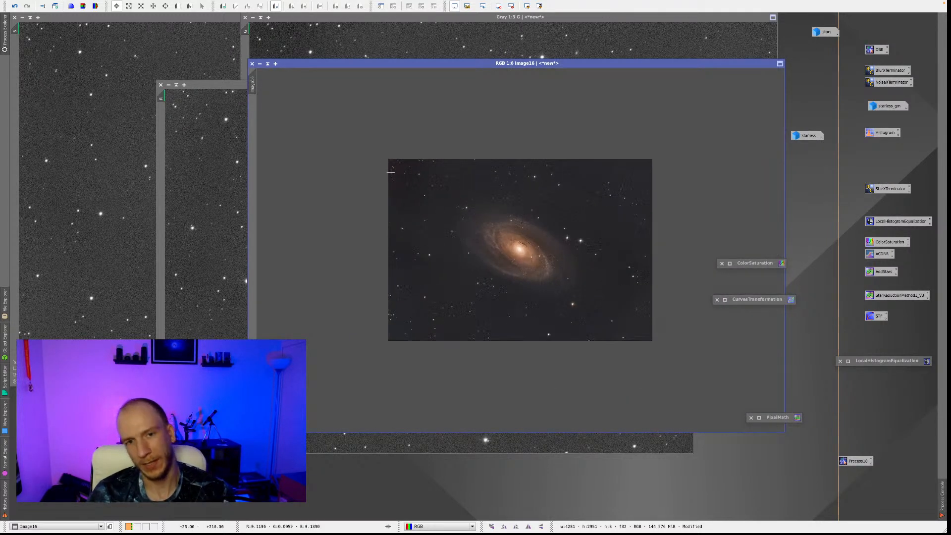
{"action": "scroll", "coordinate": [396, 176], "scroll_direction": "up", "scroll_amount": 1}
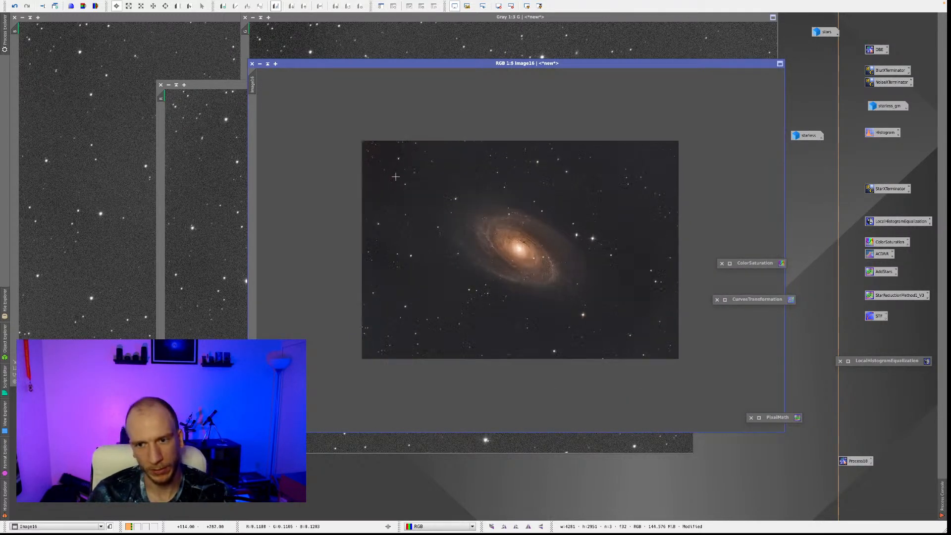
{"action": "scroll", "coordinate": [410, 185], "scroll_direction": "up", "scroll_amount": 2}
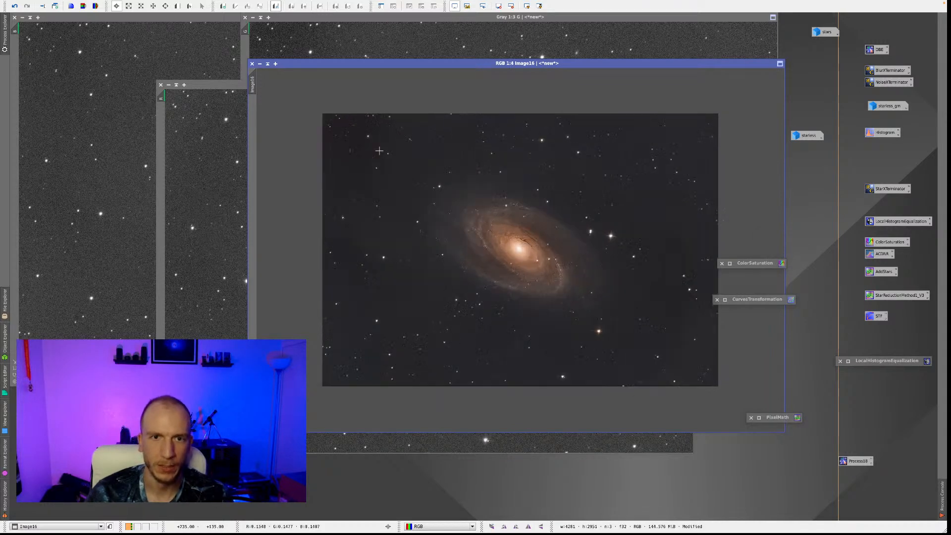